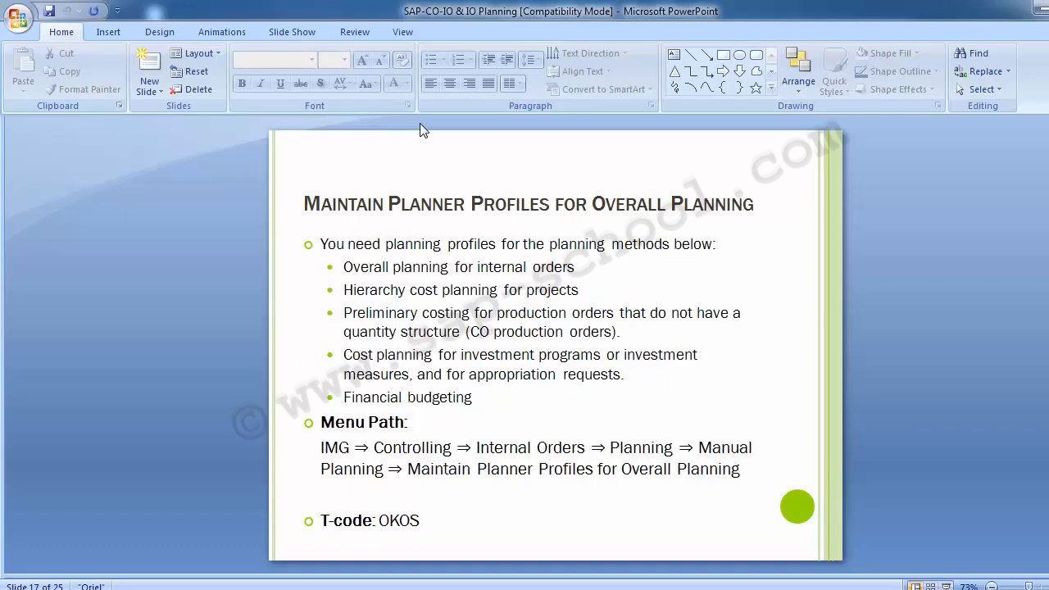
- On the Maintain User Defined Planner Profiles slide, correct "tis" to "is" and "o" to "to" in the second bullet
{"action": "key", "text": "Page_Down"}
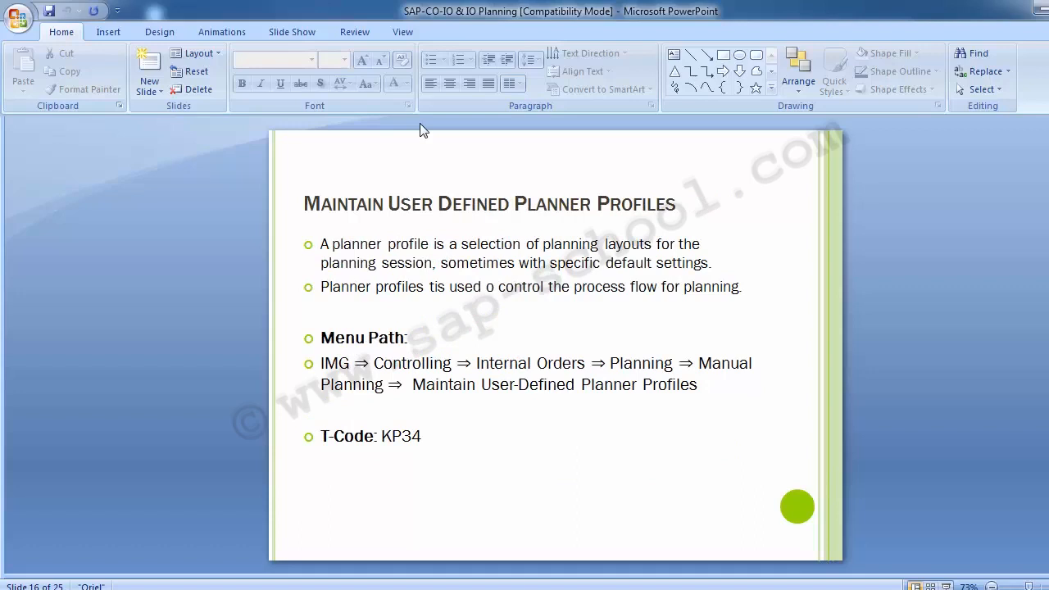
{"action": "left_click", "coordinate": [435, 287]}
{"action": "key", "text": "BackSpace"}
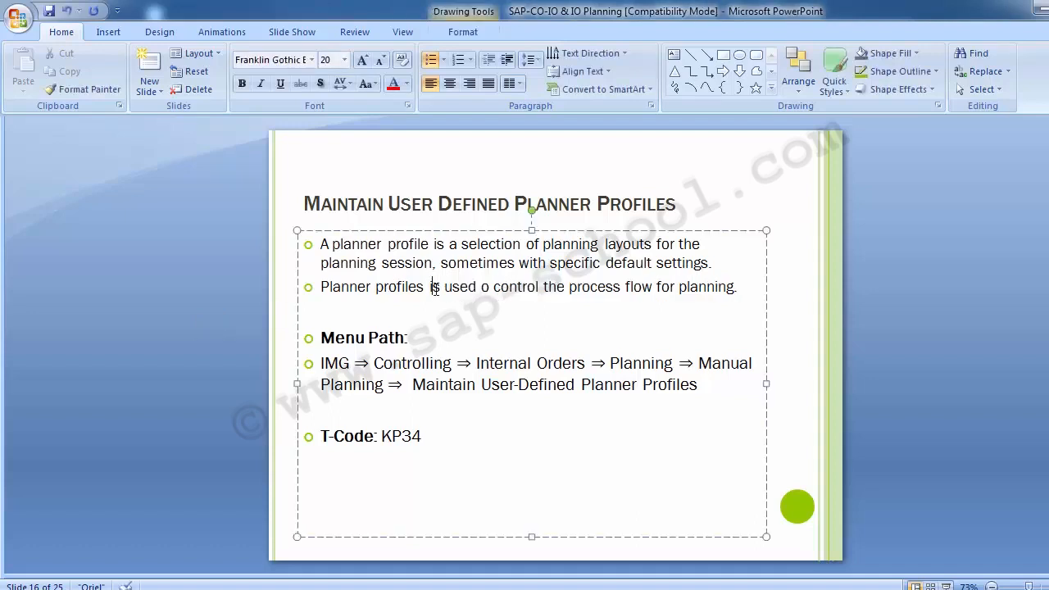
{"action": "key", "text": "Right"}
{"action": "key", "text": "Right"}
{"action": "key", "text": "Right"}
{"action": "key", "text": "Right"}
{"action": "key", "text": "Right"}
{"action": "key", "text": "Right"}
{"action": "key", "text": "Right"}
{"action": "key", "text": "Right"}
{"action": "type", "text": "t"}
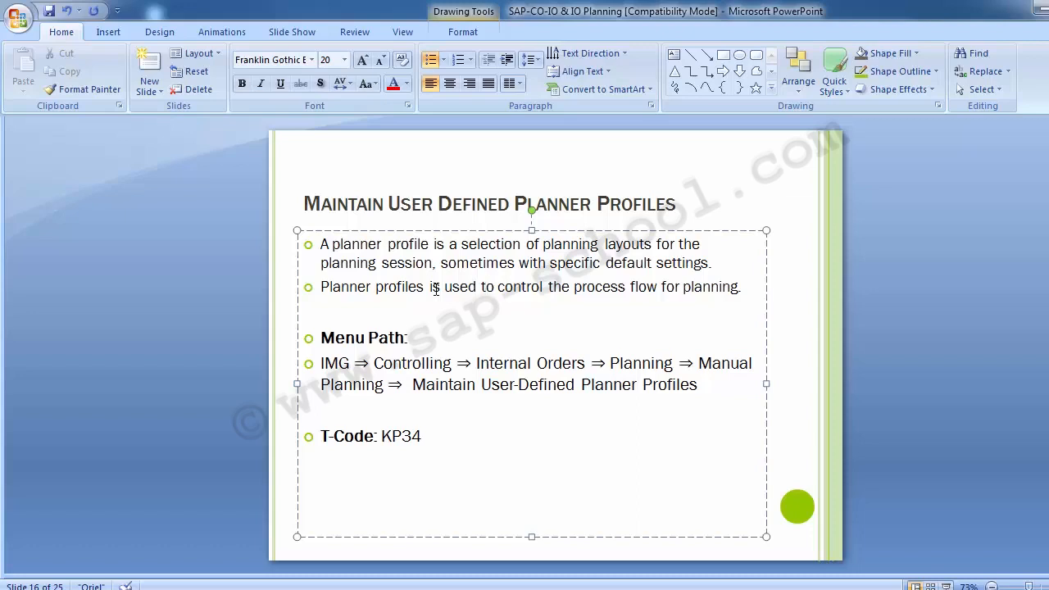
{"action": "left_click", "coordinate": [139, 366]}
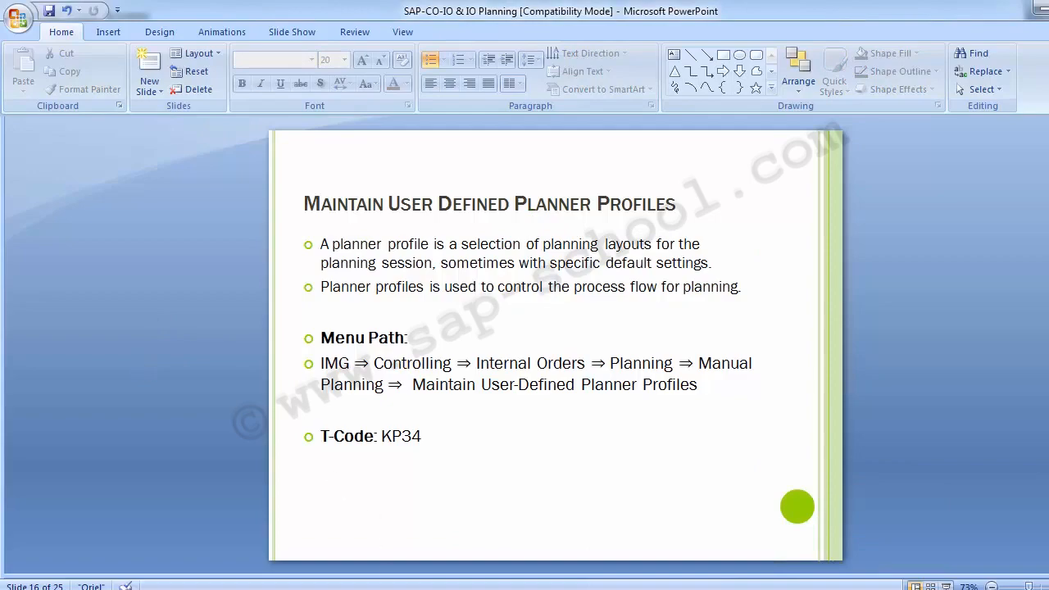
- Switch to SAP, start transaction SPRO and open the SAP Reference IMG
{"action": "mouse_move", "coordinate": [407, 565]}
{"action": "left_click", "coordinate": [488, 504]}
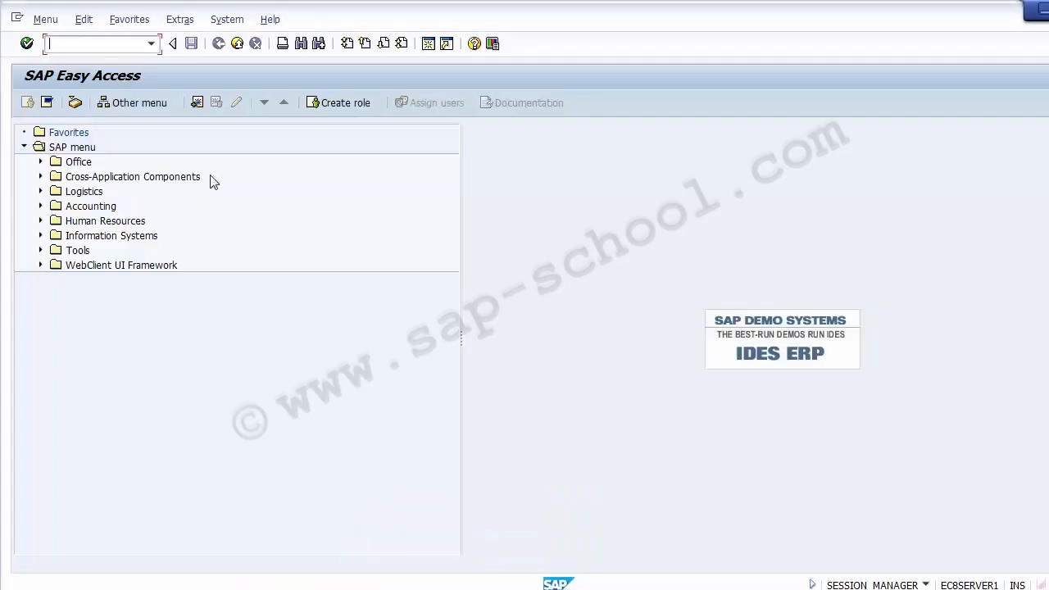
{"action": "left_click", "coordinate": [73, 44]}
{"action": "type", "text": "SPRO"}
{"action": "key", "text": "Return"}
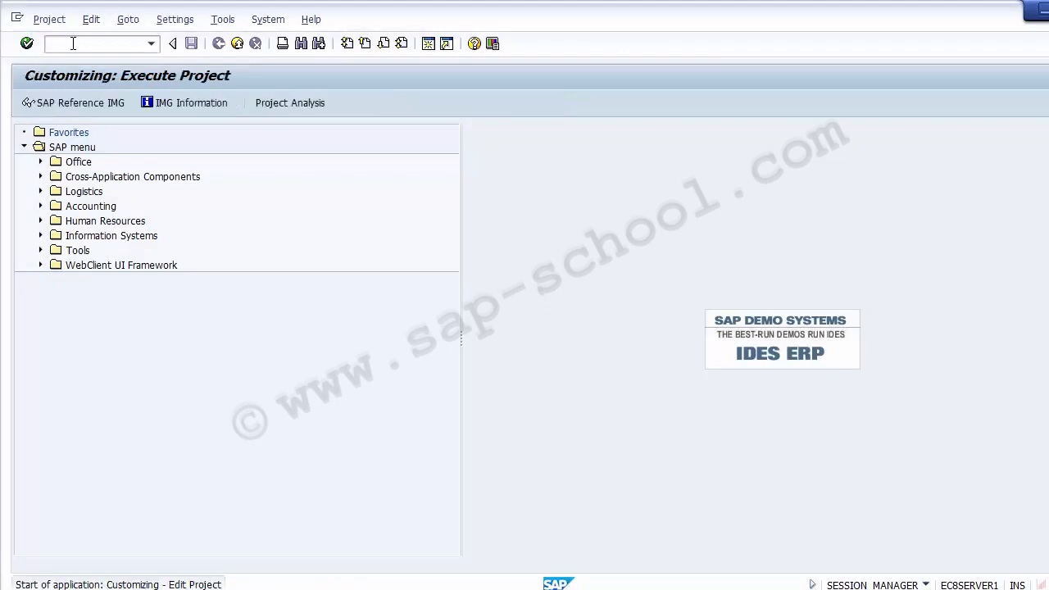
{"action": "key", "text": "alt+Tab"}
{"action": "key", "text": "alt+Tab"}
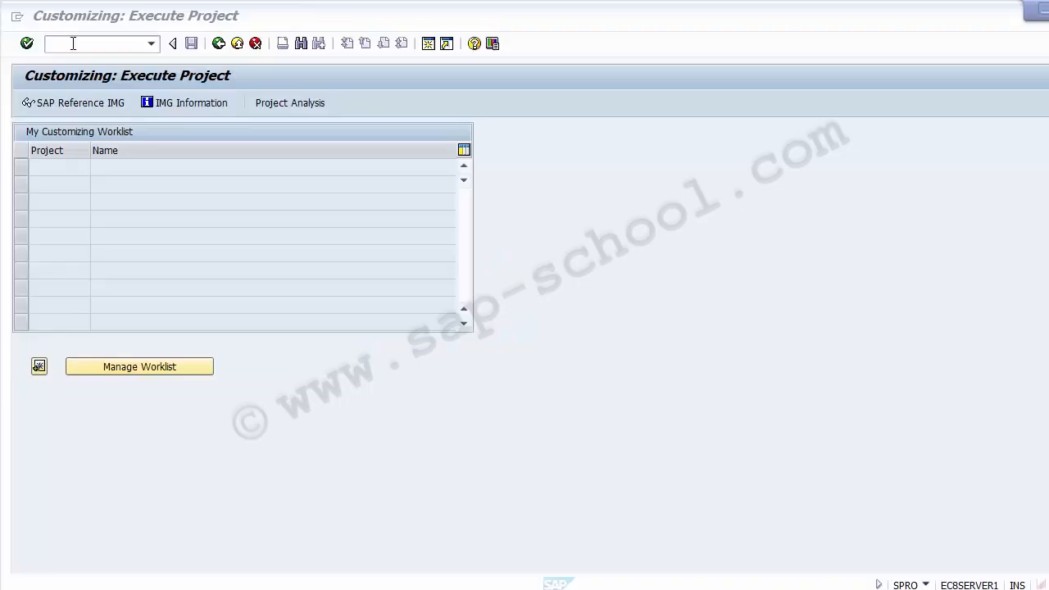
{"action": "left_click", "coordinate": [73, 106]}
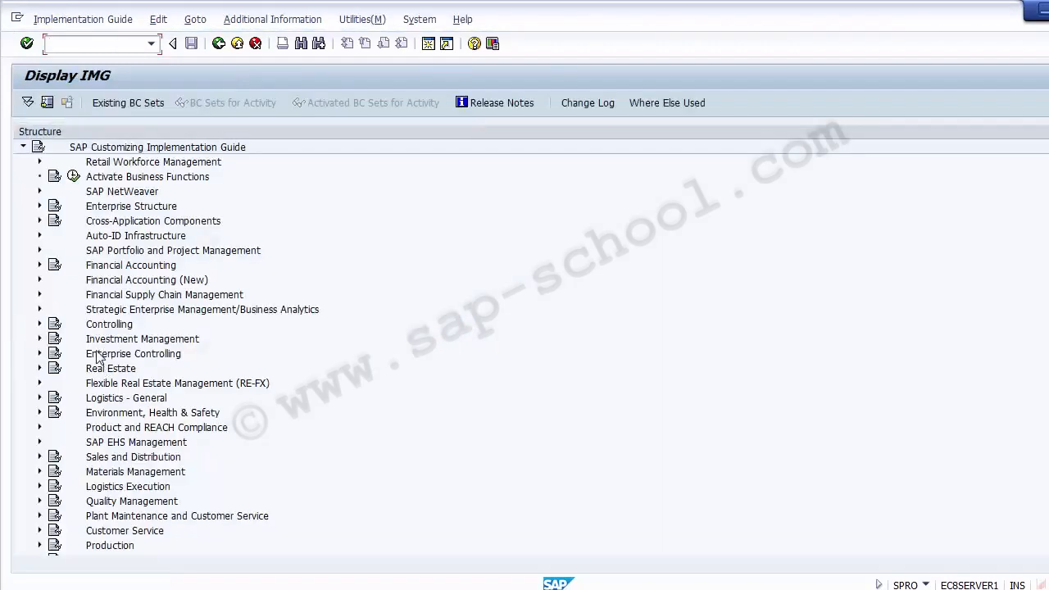
- Expand Controlling and Internal Orders in the implementation guide, checking the menu path on the PowerPoint slide before returning to SAP
{"action": "left_click", "coordinate": [99, 327]}
{"action": "left_click", "coordinate": [39, 324]}
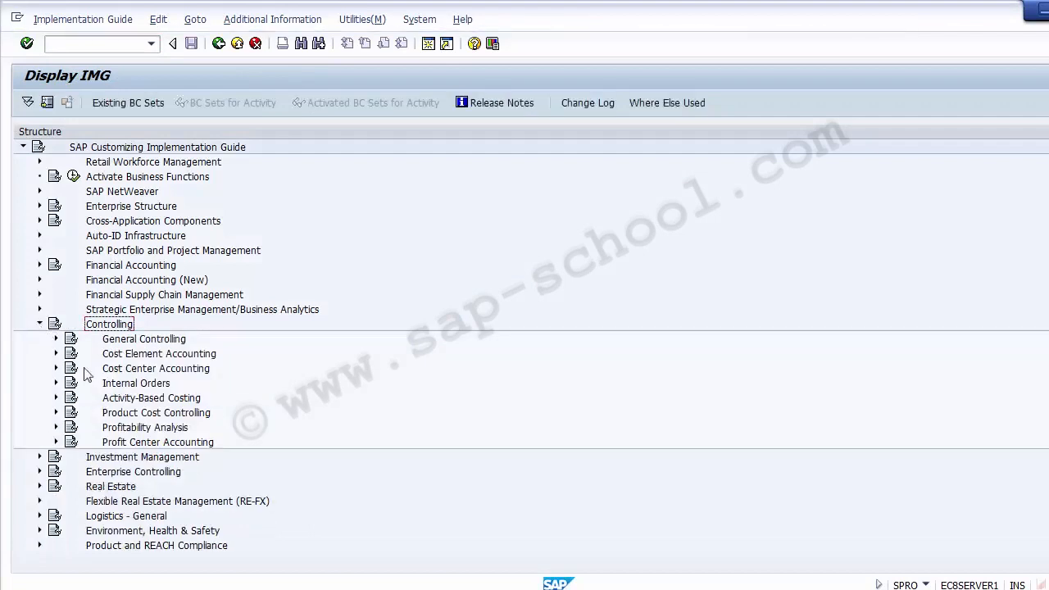
{"action": "left_click", "coordinate": [117, 388]}
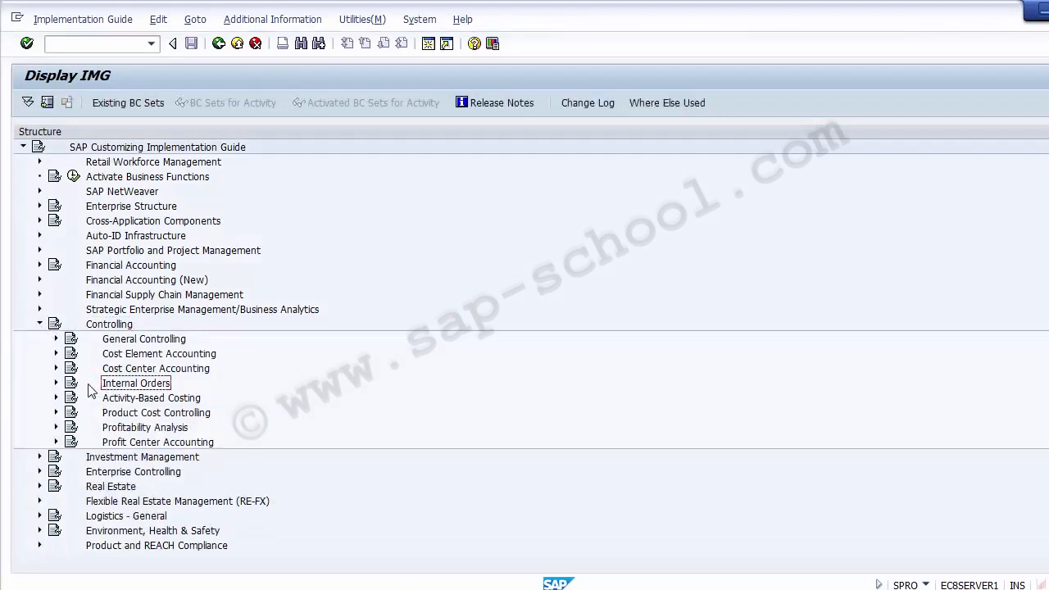
{"action": "left_click", "coordinate": [57, 384]}
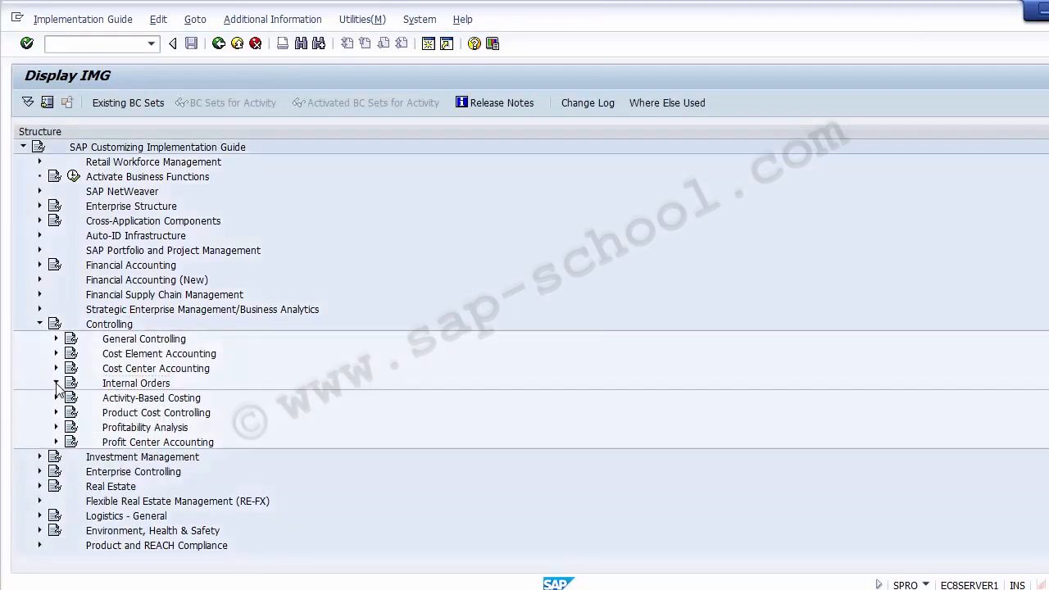
{"action": "key", "text": "alt+Tab"}
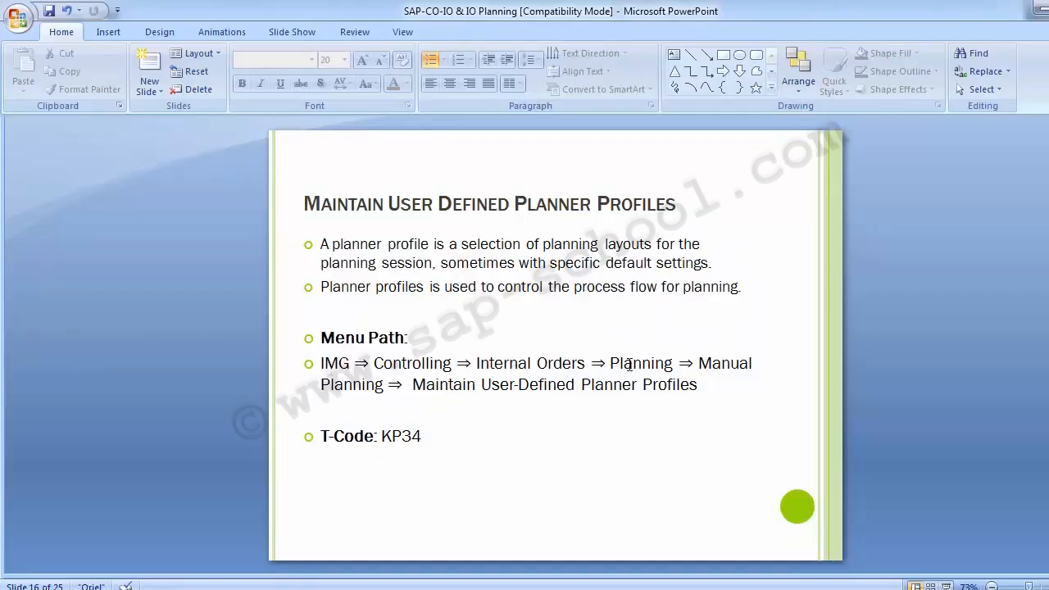
{"action": "key", "text": "alt+Tab"}
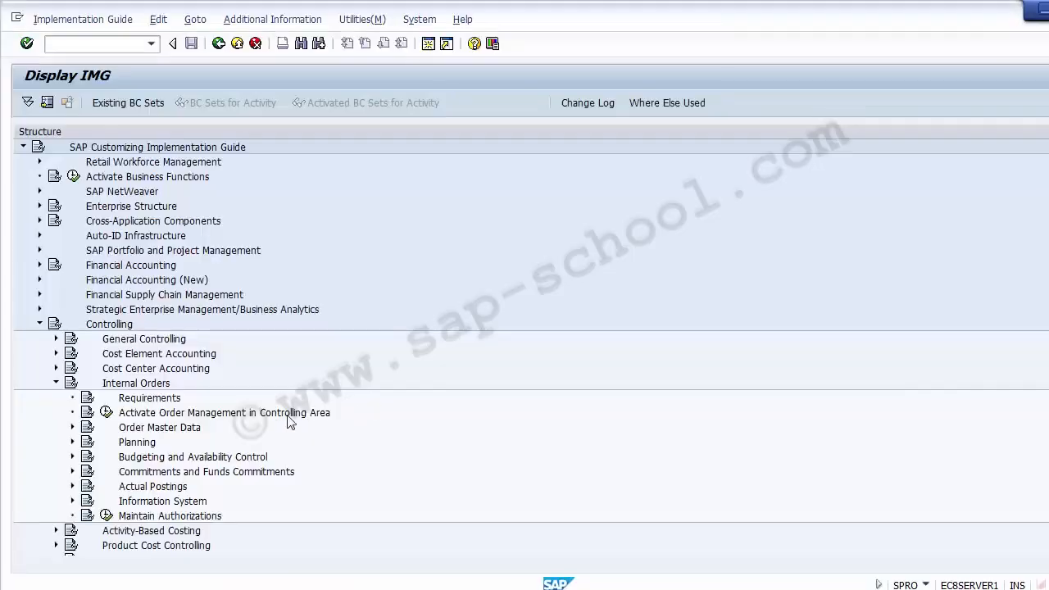
- Expand Planning and Manual Planning under Internal Orders and check the rest of the menu path on the slide
{"action": "left_click", "coordinate": [136, 443]}
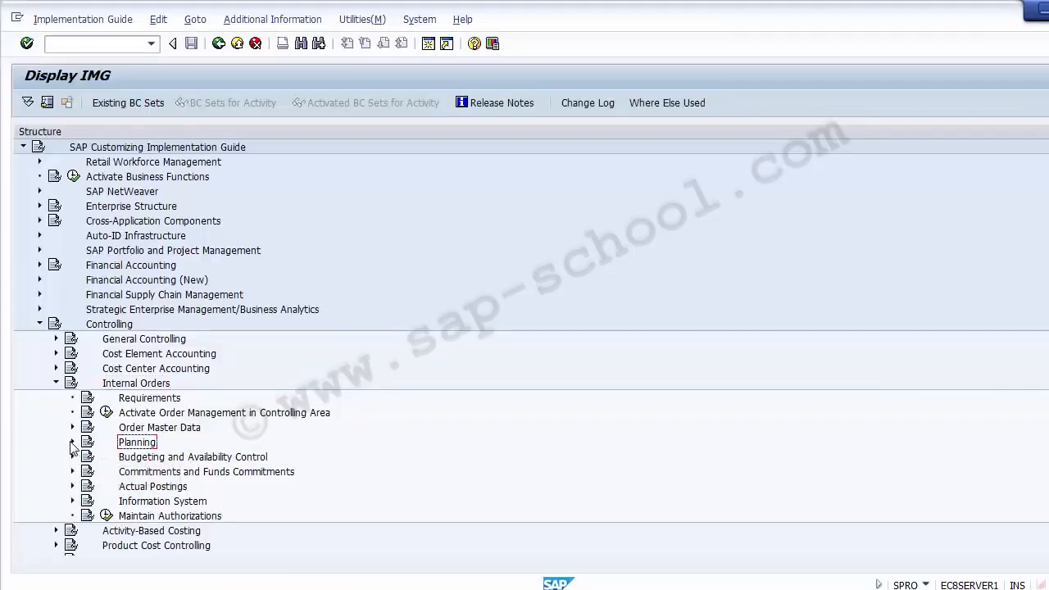
{"action": "left_click", "coordinate": [72, 443]}
{"action": "left_click", "coordinate": [164, 442]}
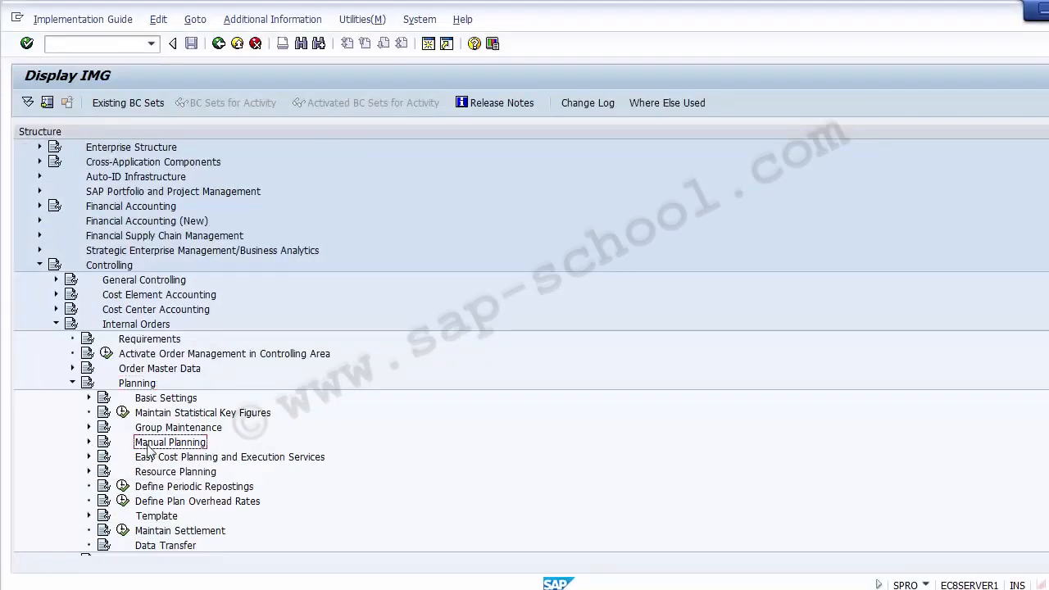
{"action": "left_click", "coordinate": [90, 443]}
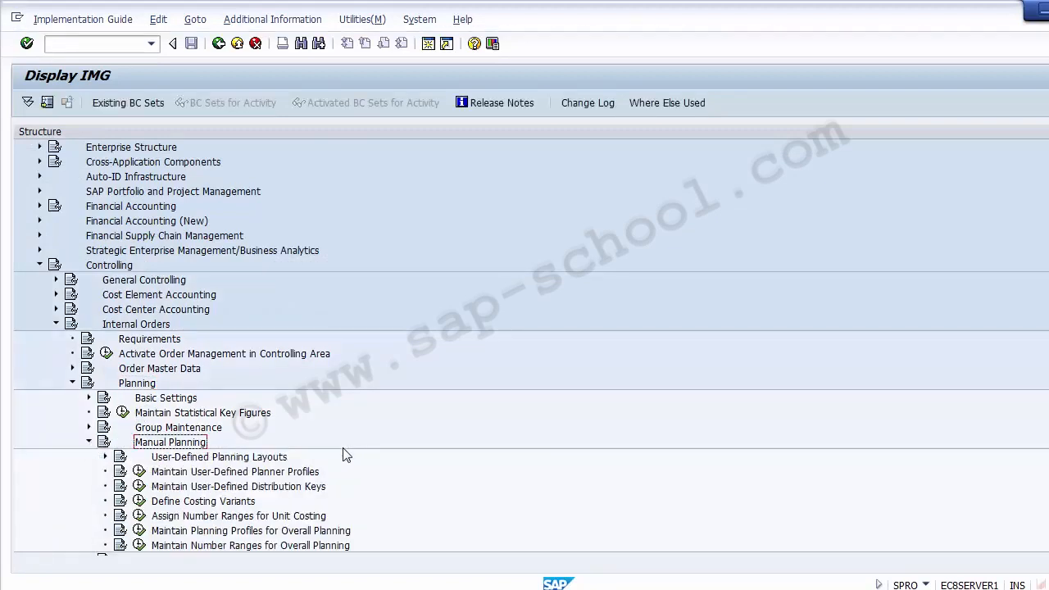
{"action": "key", "text": "alt+Tab"}
{"action": "key", "text": "alt+Tab"}
- Execute Maintain User-Defined Planner Profiles and choose the activity of the same name
{"action": "left_click", "coordinate": [248, 474]}
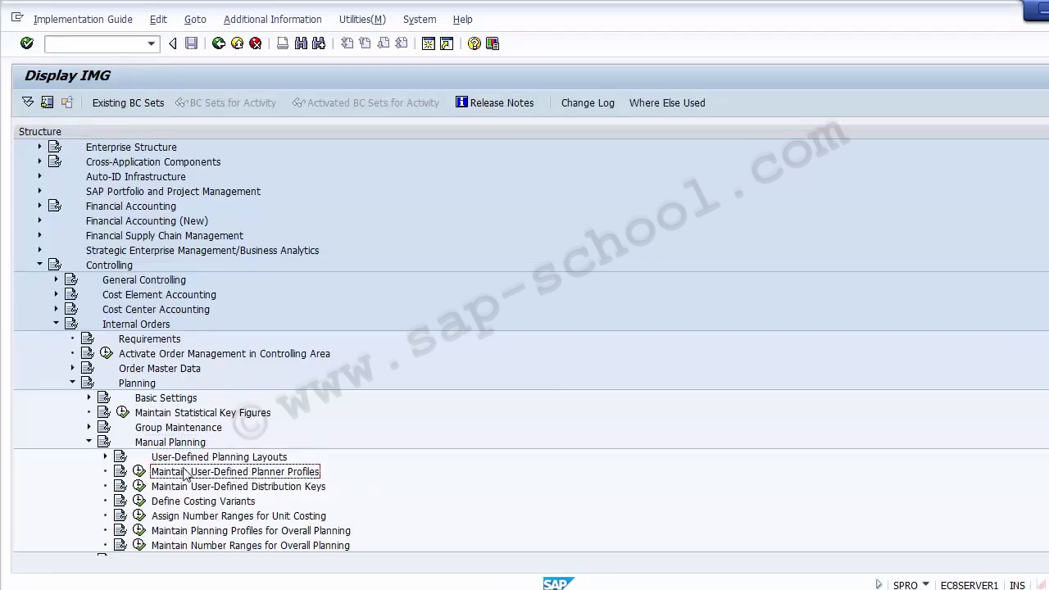
{"action": "left_click", "coordinate": [139, 473]}
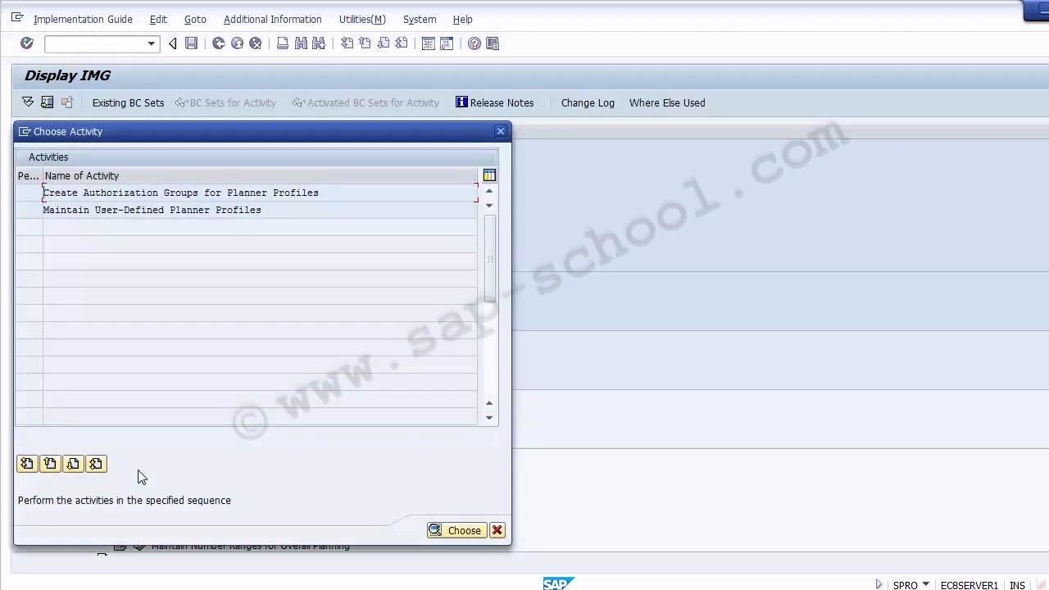
{"action": "double_click", "coordinate": [106, 212]}
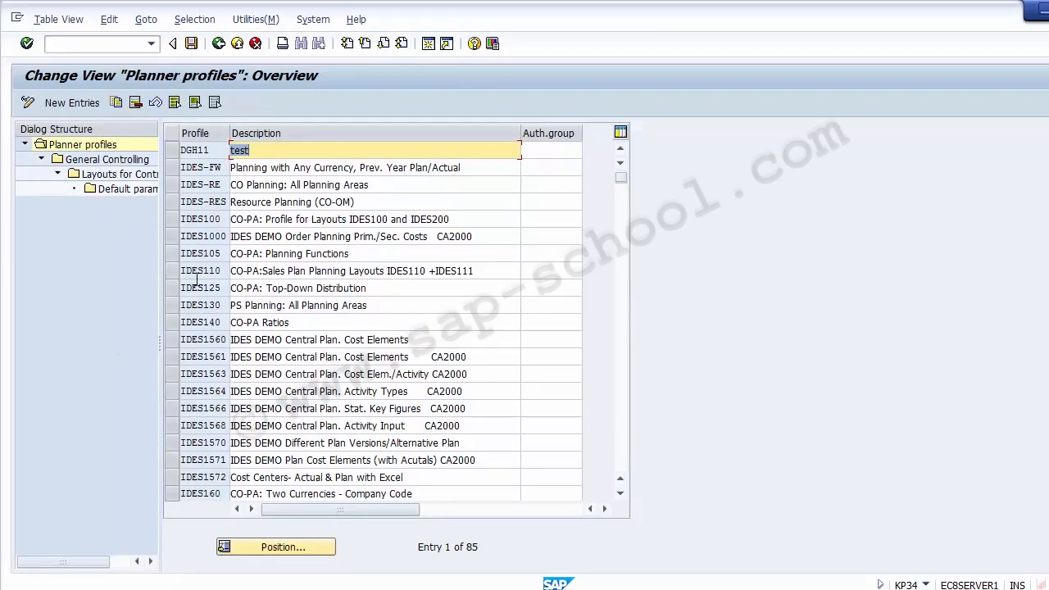
- Select only standard profile SAP101 in the planner profiles overview and start copying it
{"action": "key", "text": "Page_Down"}
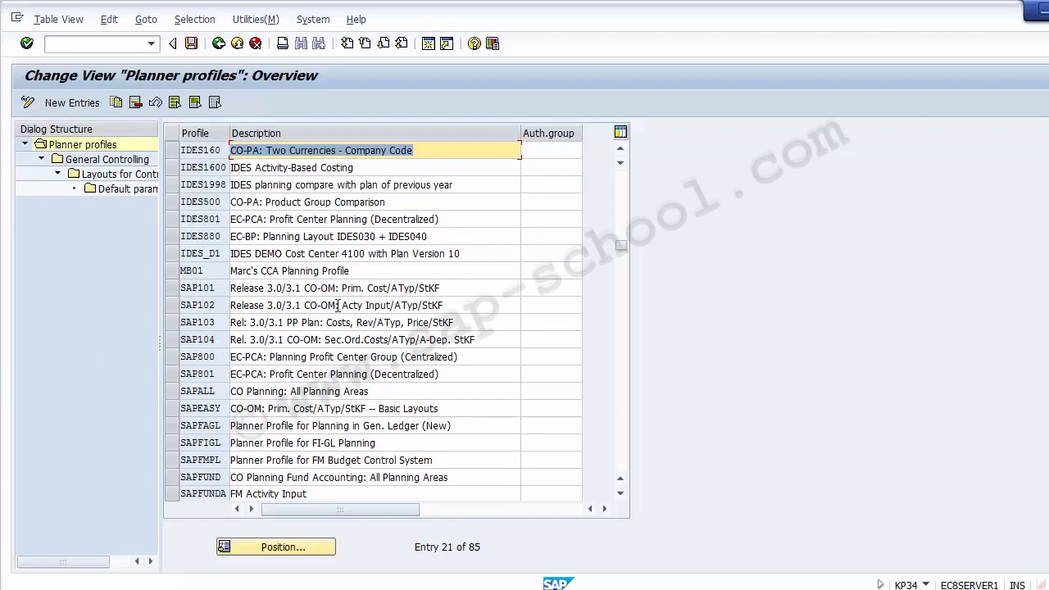
{"action": "left_click", "coordinate": [347, 286]}
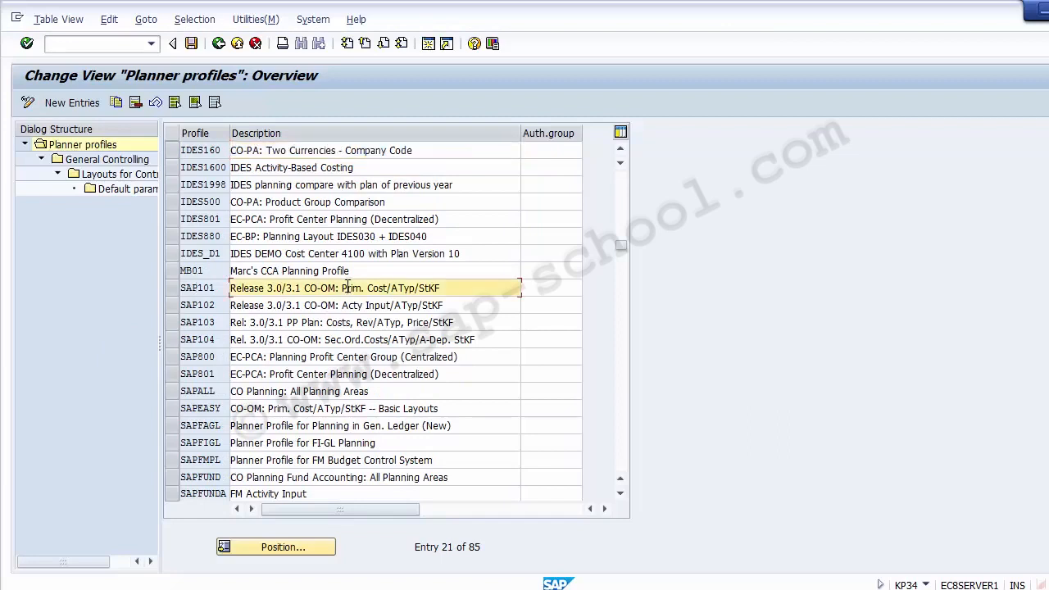
{"action": "left_click", "coordinate": [197, 287]}
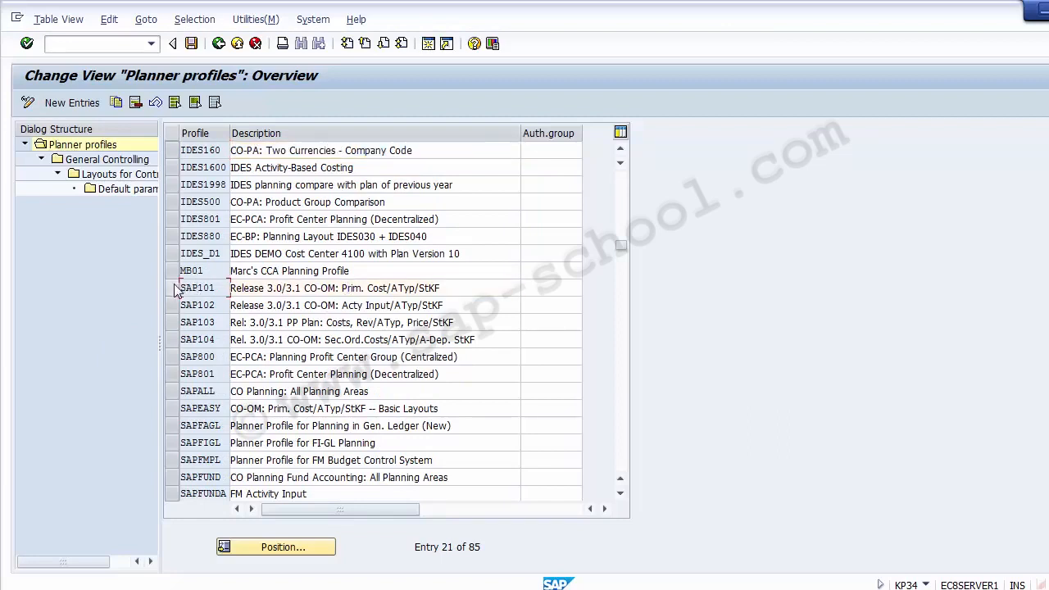
{"action": "left_click", "coordinate": [173, 287]}
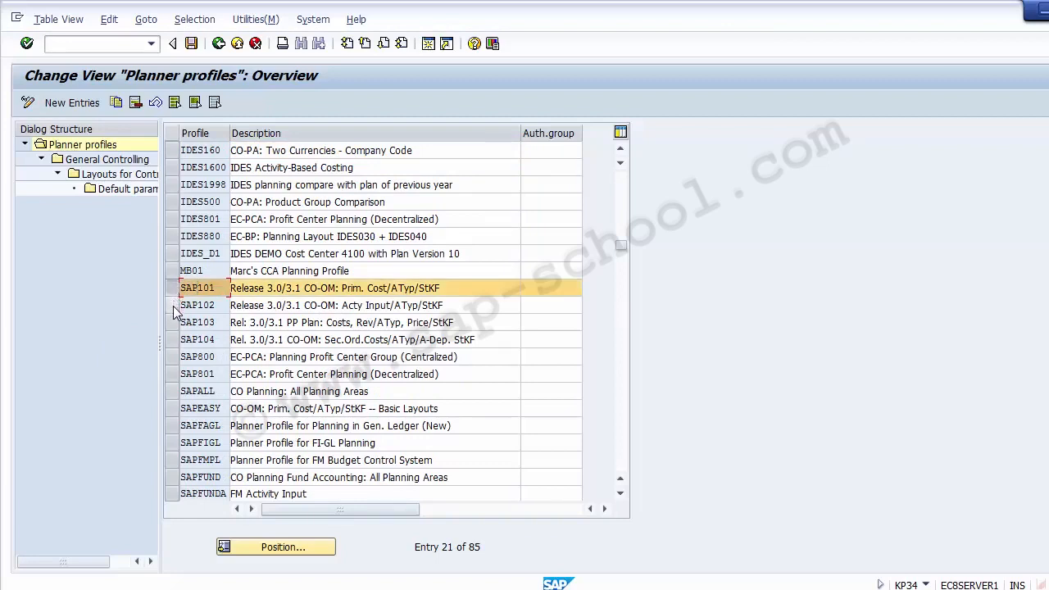
{"action": "left_click", "coordinate": [173, 306]}
{"action": "left_click", "coordinate": [172, 323]}
{"action": "left_click", "coordinate": [173, 339]}
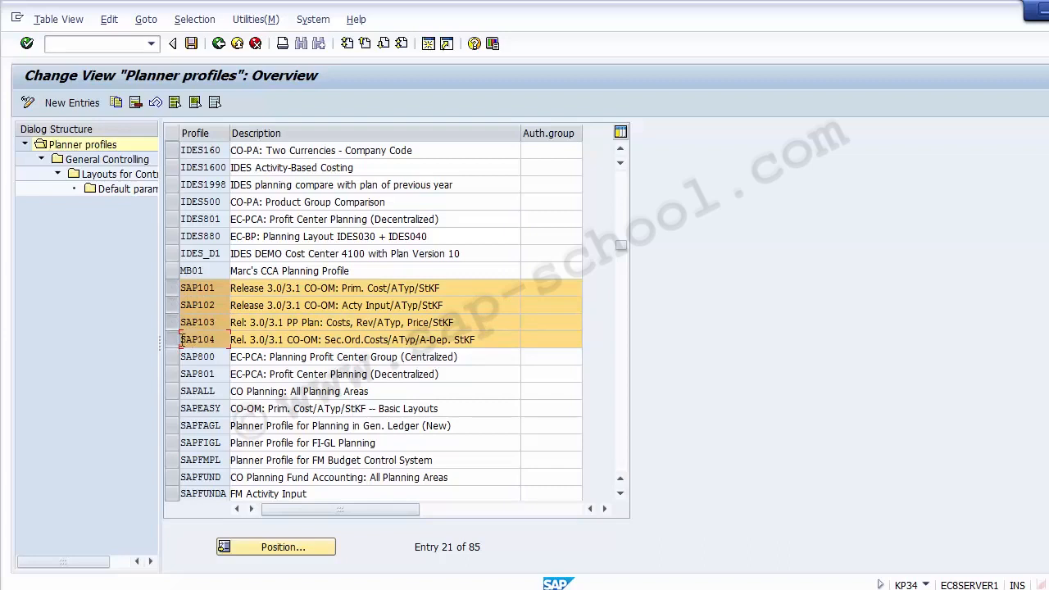
{"action": "left_click_drag", "start_coordinate": [173, 339], "coordinate": [171, 304]}
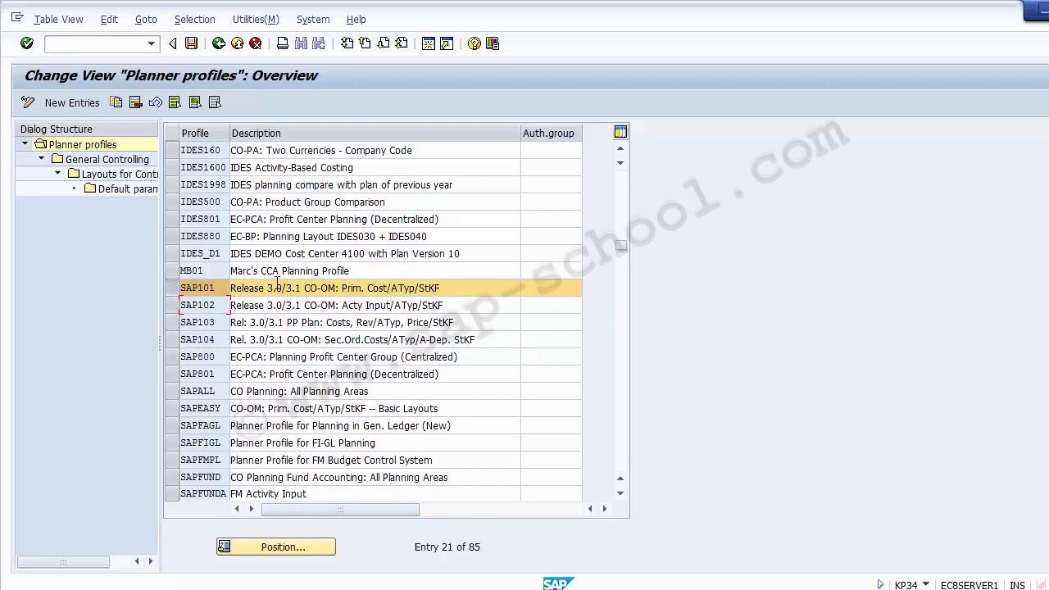
{"action": "left_click", "coordinate": [116, 104]}
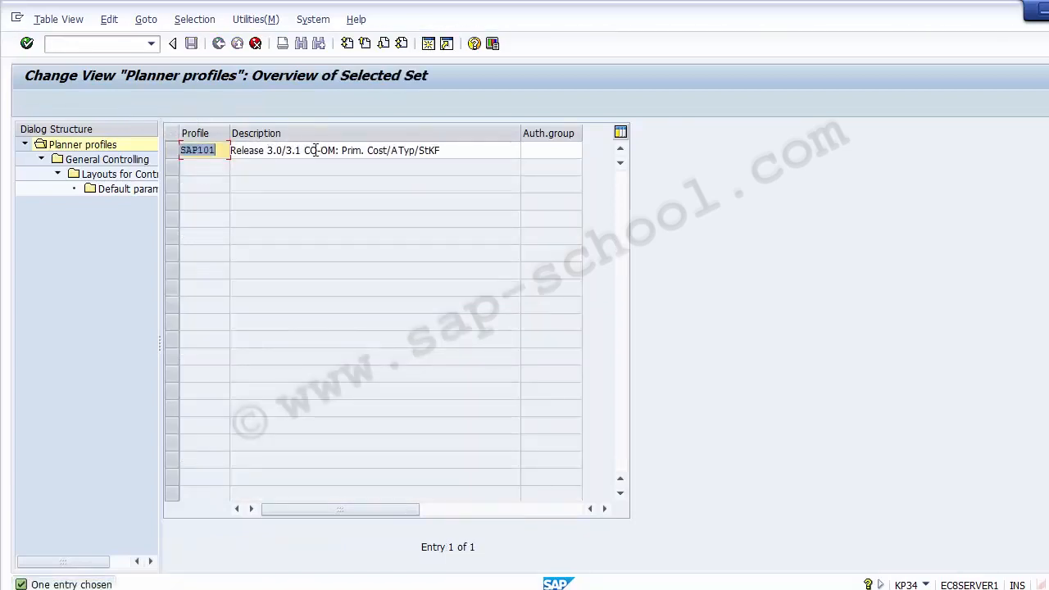
- Shorten the copied profile's description to "CO-OM: Prim. Cost/ATyp/StKF" and try to accept the entry under its existing key
{"action": "left_click_drag", "start_coordinate": [308, 150], "coordinate": [204, 144]}
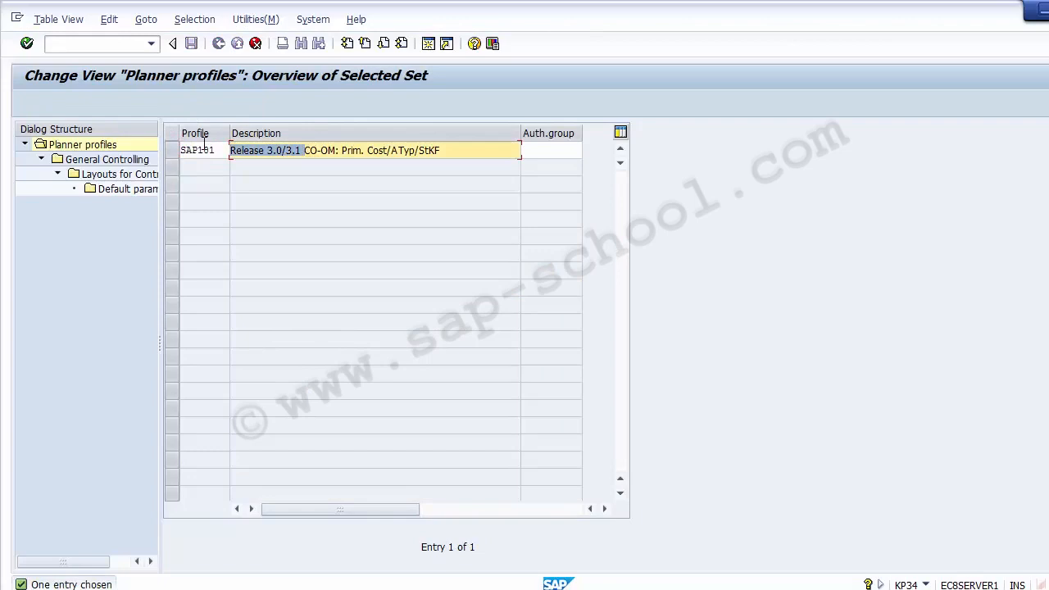
{"action": "key", "text": "Delete"}
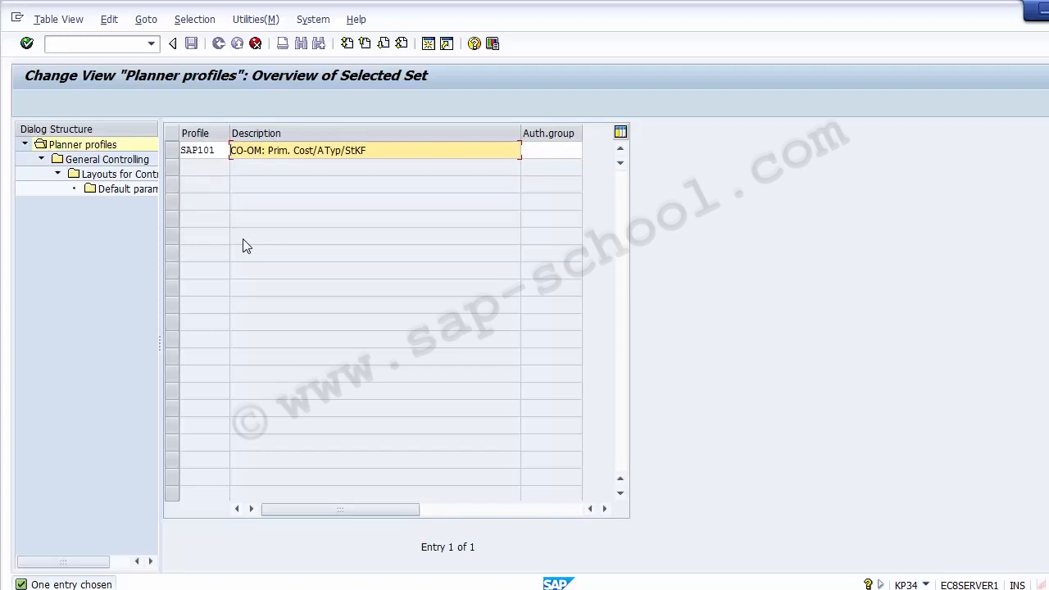
{"action": "key", "text": "Return"}
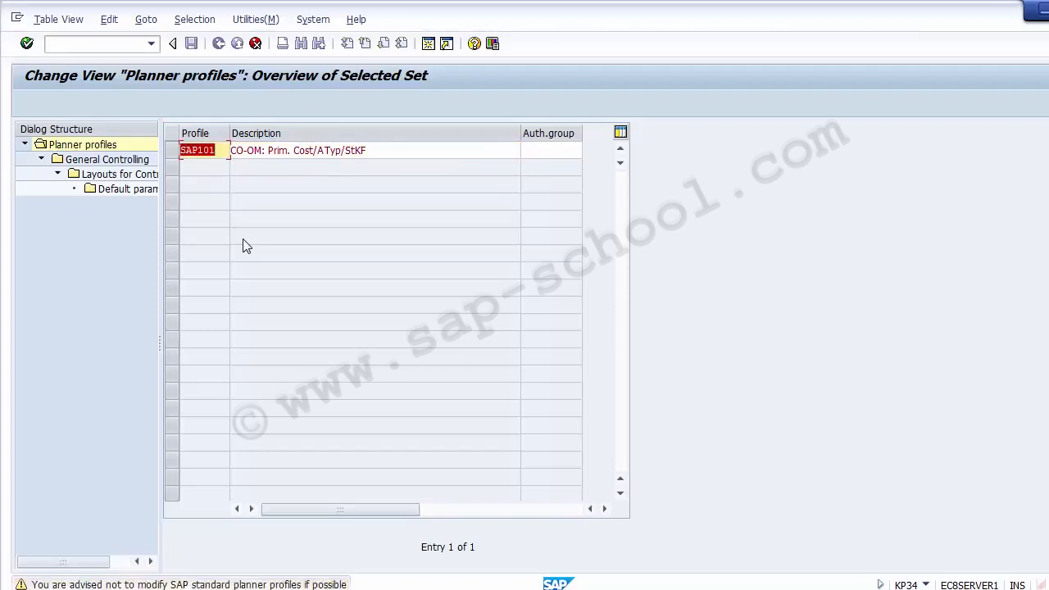
{"action": "key", "text": "Return"}
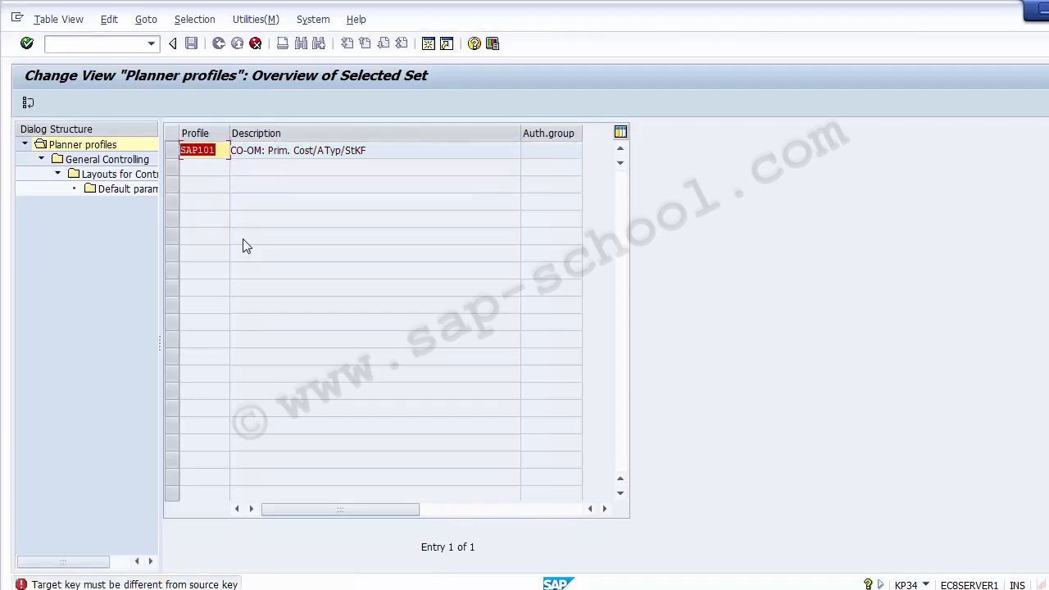
- Try ZSAP100 as the key of the copied planner profile
{"action": "left_click", "coordinate": [216, 150]}
{"action": "type", "text": "Z"}
{"action": "key", "text": "BackSpace"}
{"action": "type", "text": "2"}
{"action": "key", "text": "Return"}
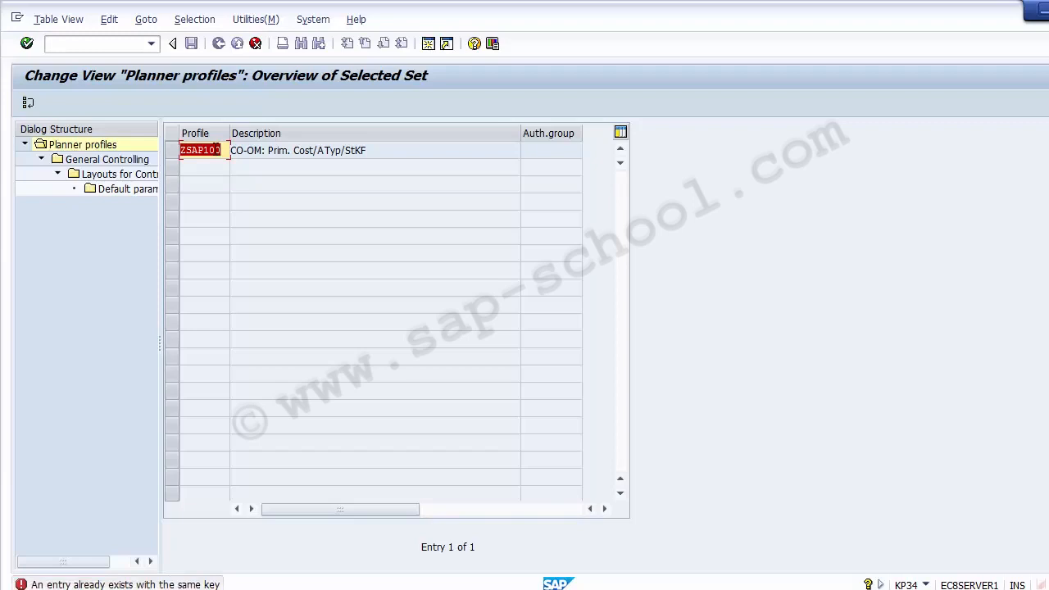
- Try ZSAP101 as the key of the copied planner profile
{"action": "left_click", "coordinate": [217, 149]}
{"action": "key", "text": "BackSpace"}
{"action": "type", "text": "2"}
{"action": "key", "text": "Return"}
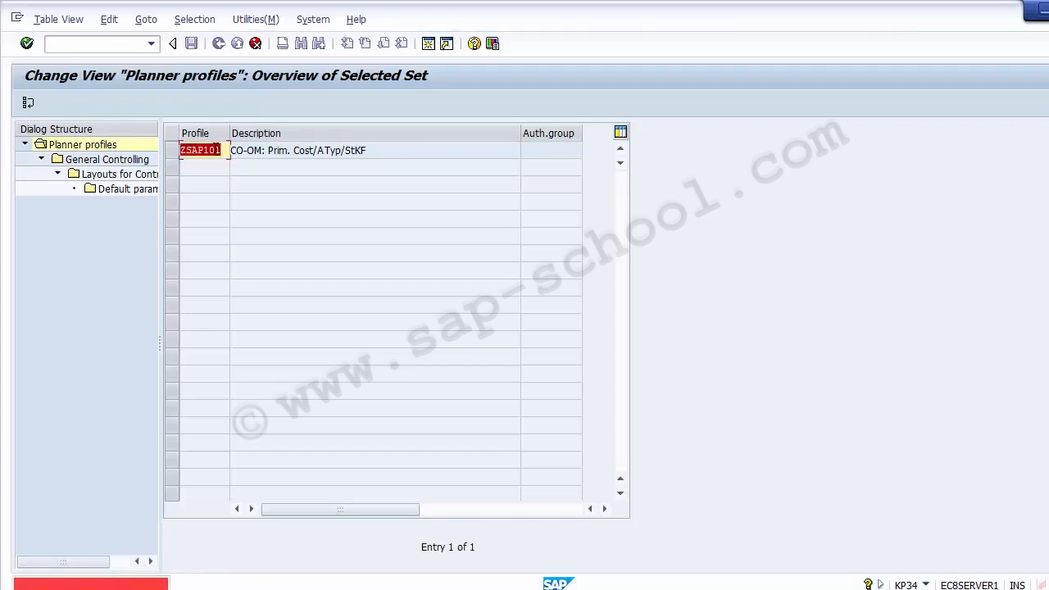
- Set the copied planner profile's key to ZSAP110 and complete the copy with its dependent entries
{"action": "left_click", "coordinate": [216, 150]}
{"action": "key", "text": "BackSpace"}
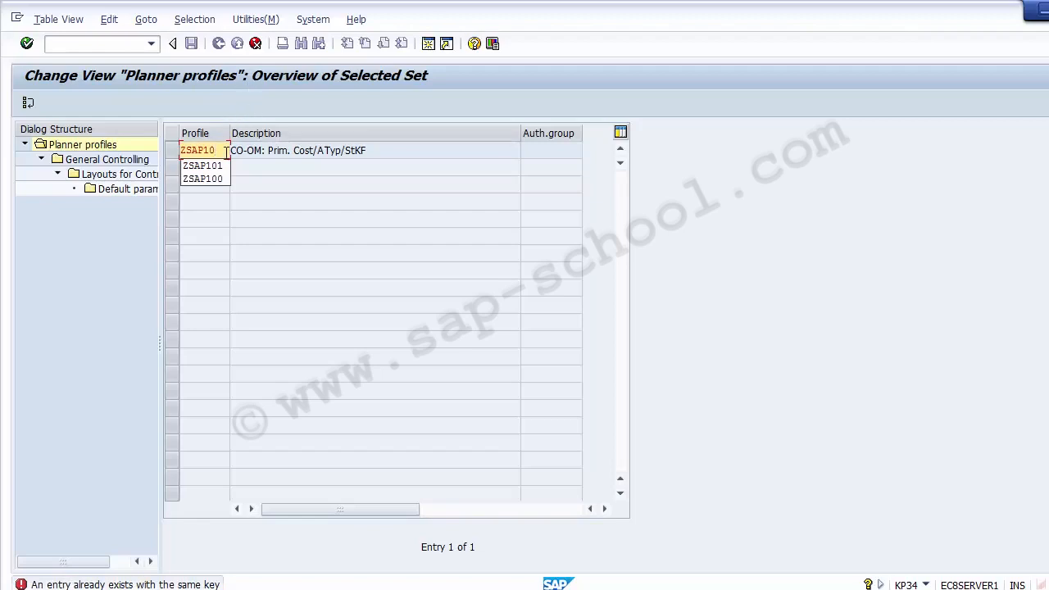
{"action": "key", "text": "BackSpace"}
{"action": "type", "text": "10"}
{"action": "key", "text": "Return"}
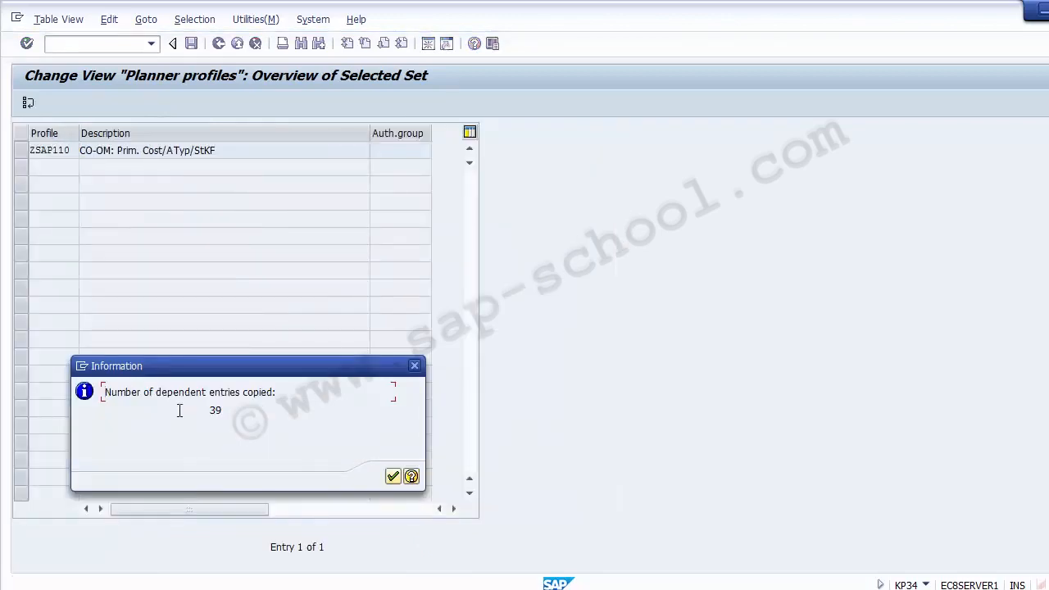
{"action": "left_click", "coordinate": [392, 477]}
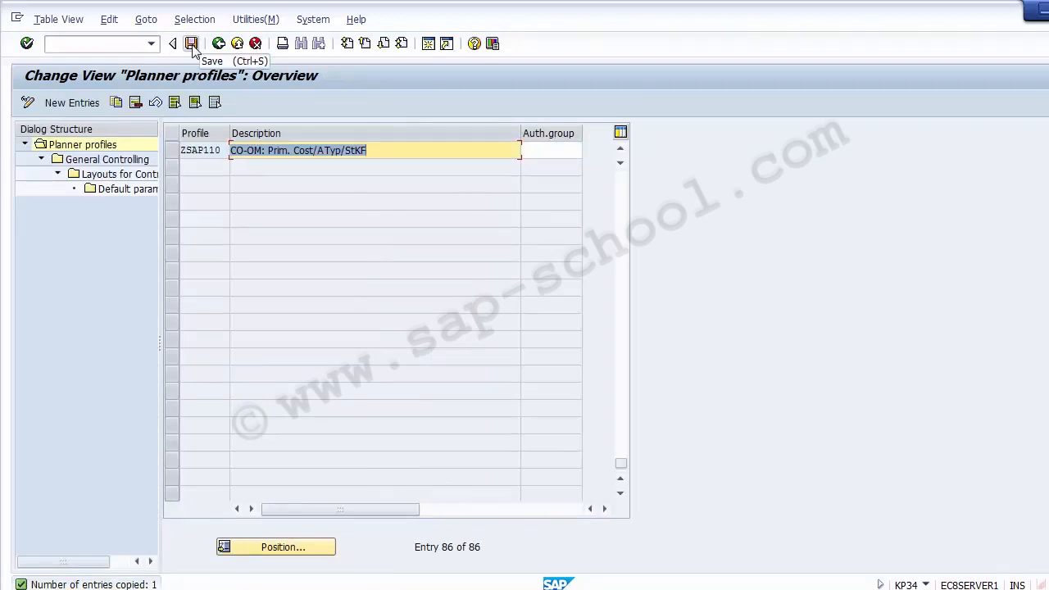
- Save planner profile ZSAP110 in the "FICO Configurations" customizing request and open its General Controlling planning areas
{"action": "left_click", "coordinate": [191, 46]}
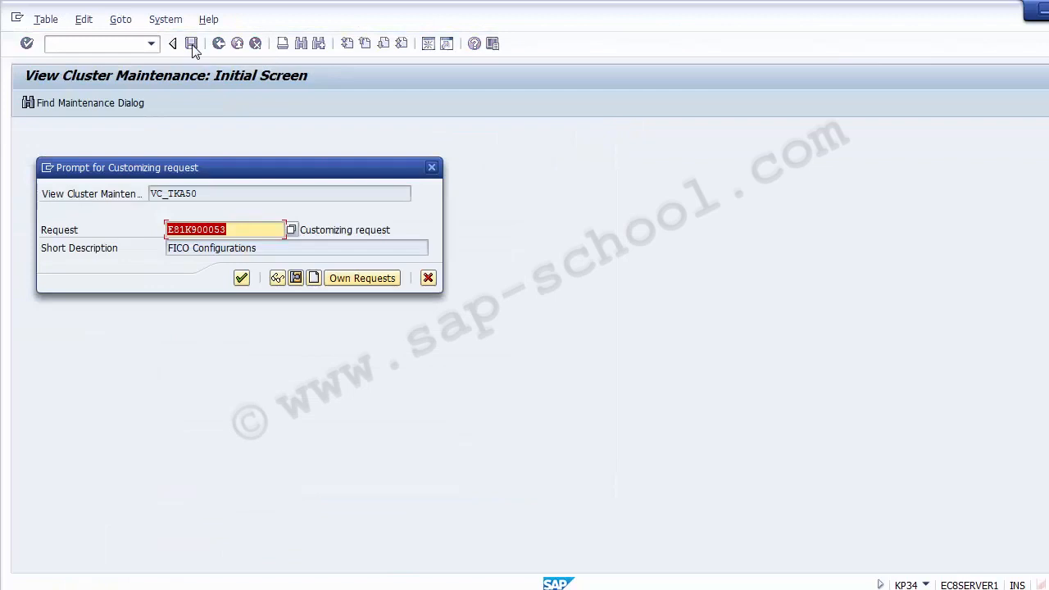
{"action": "left_click", "coordinate": [242, 279]}
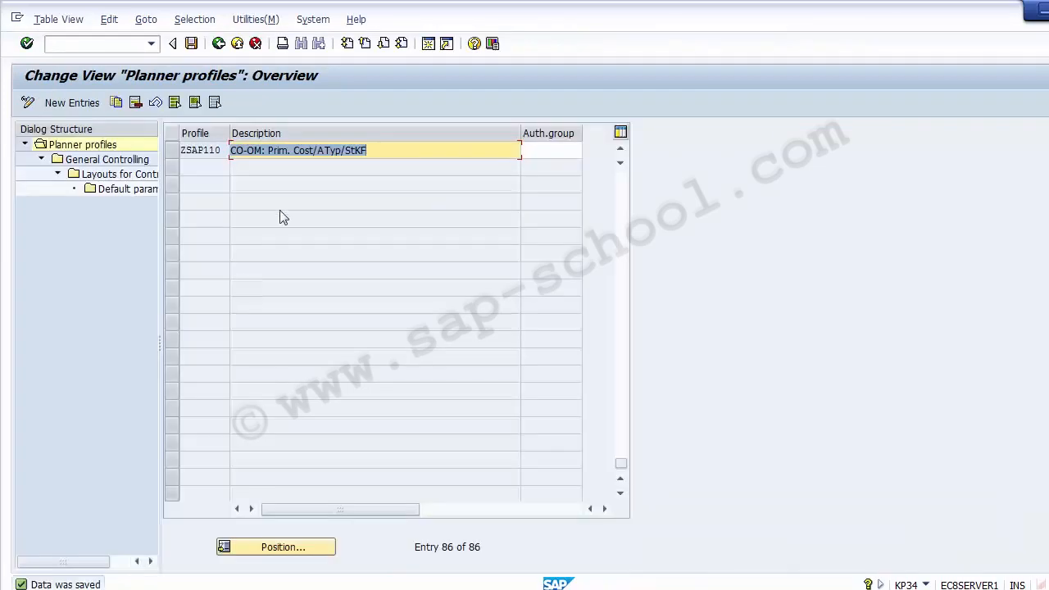
{"action": "left_click", "coordinate": [173, 152]}
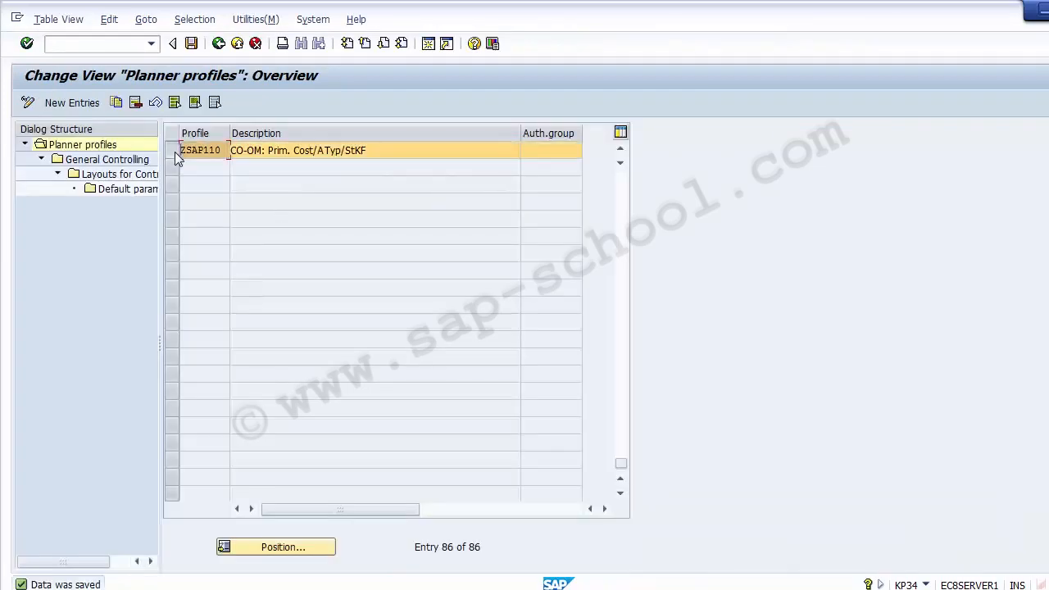
{"action": "left_click", "coordinate": [88, 161]}
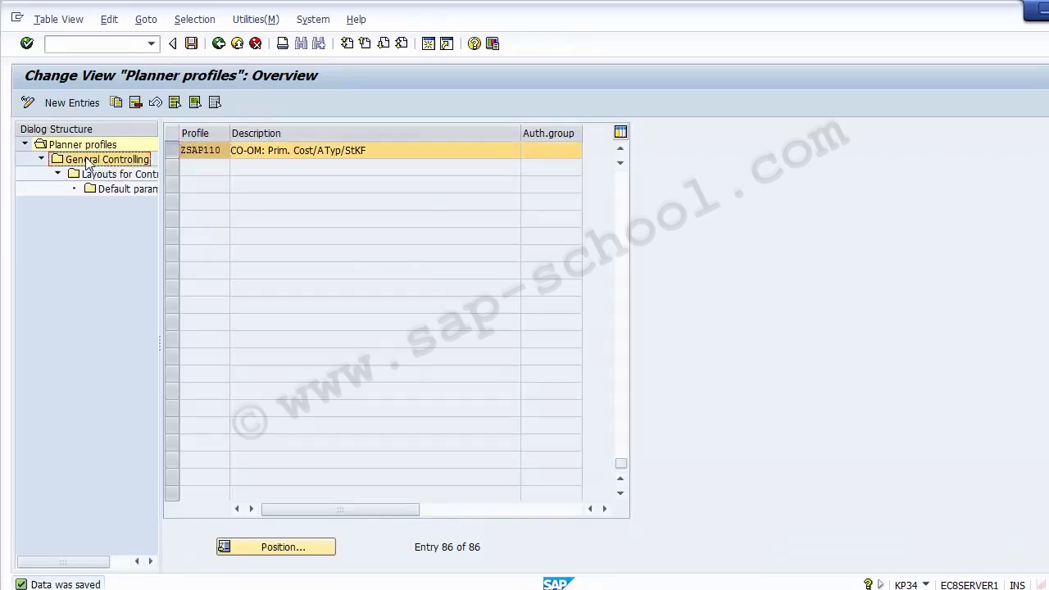
{"action": "double_click", "coordinate": [88, 160]}
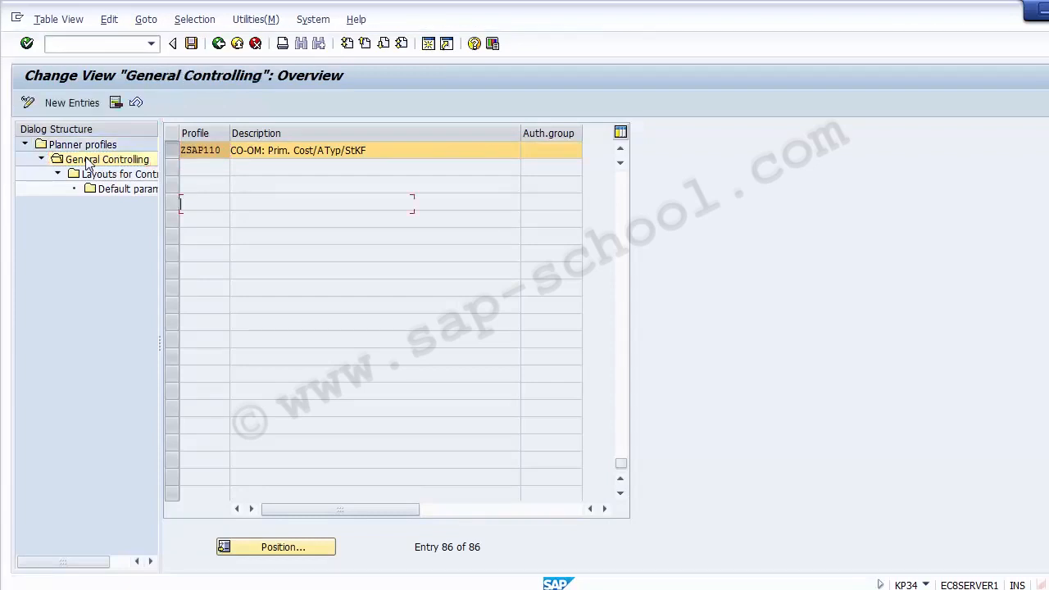
{"action": "left_click", "coordinate": [88, 160]}
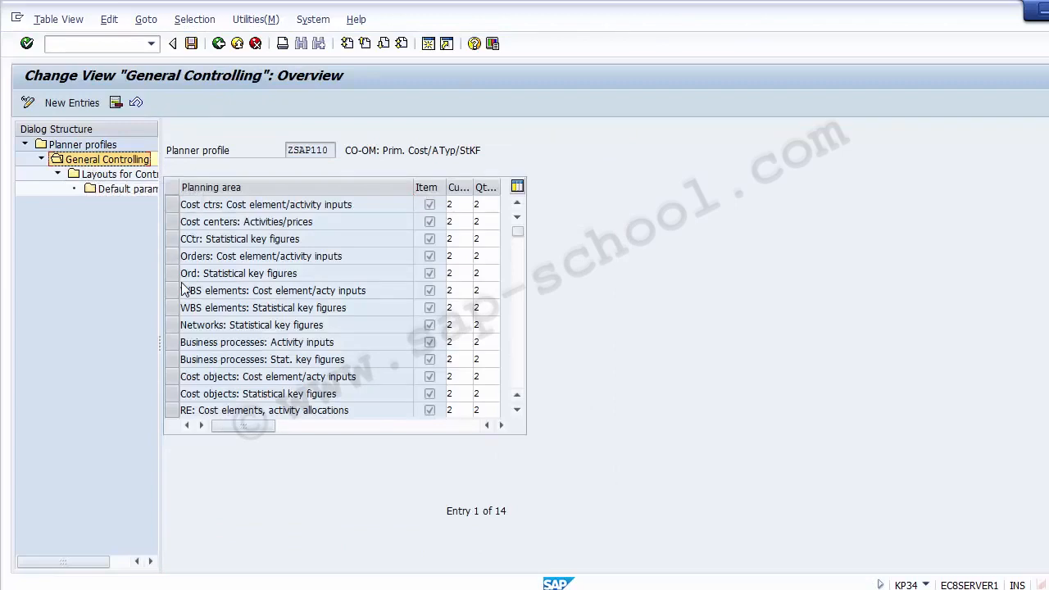
- Open the controlling layouts for the planning area "Orders: Cost element/activity inputs" of profile ZSAP110
{"action": "left_click", "coordinate": [222, 256]}
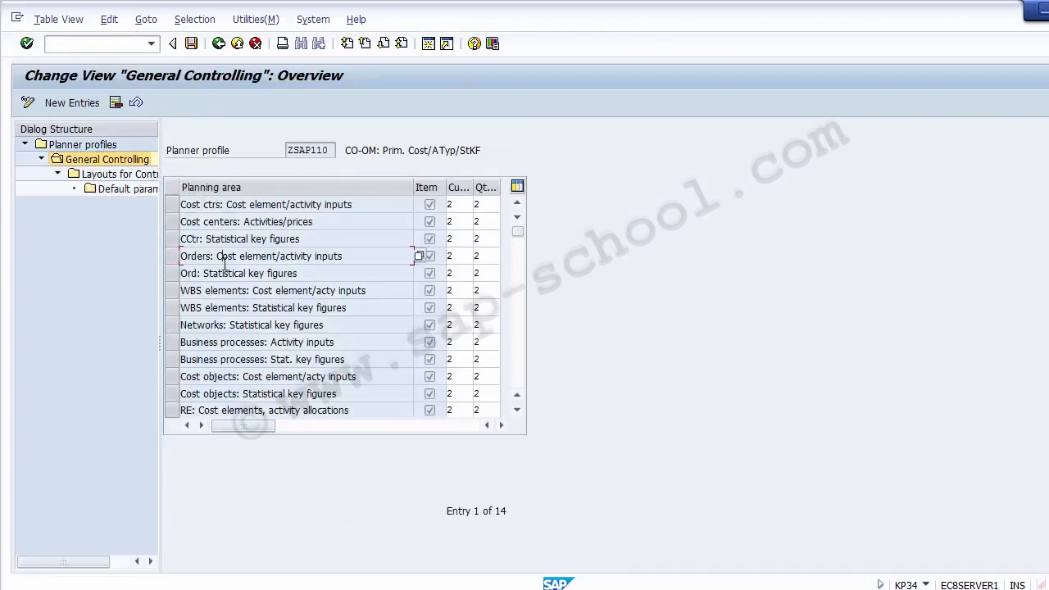
{"action": "left_click", "coordinate": [173, 255]}
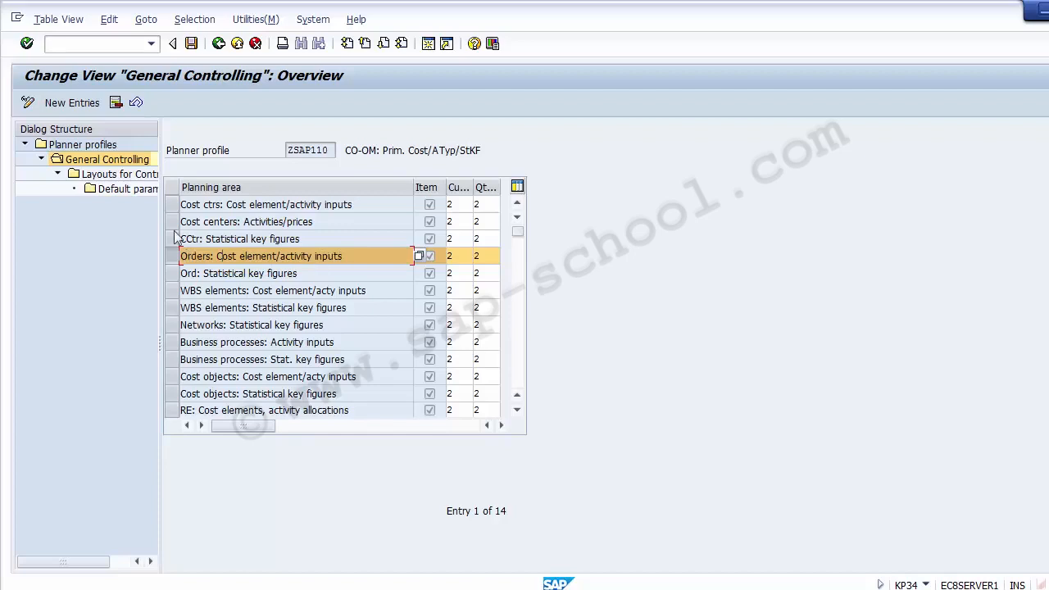
{"action": "left_click", "coordinate": [105, 178]}
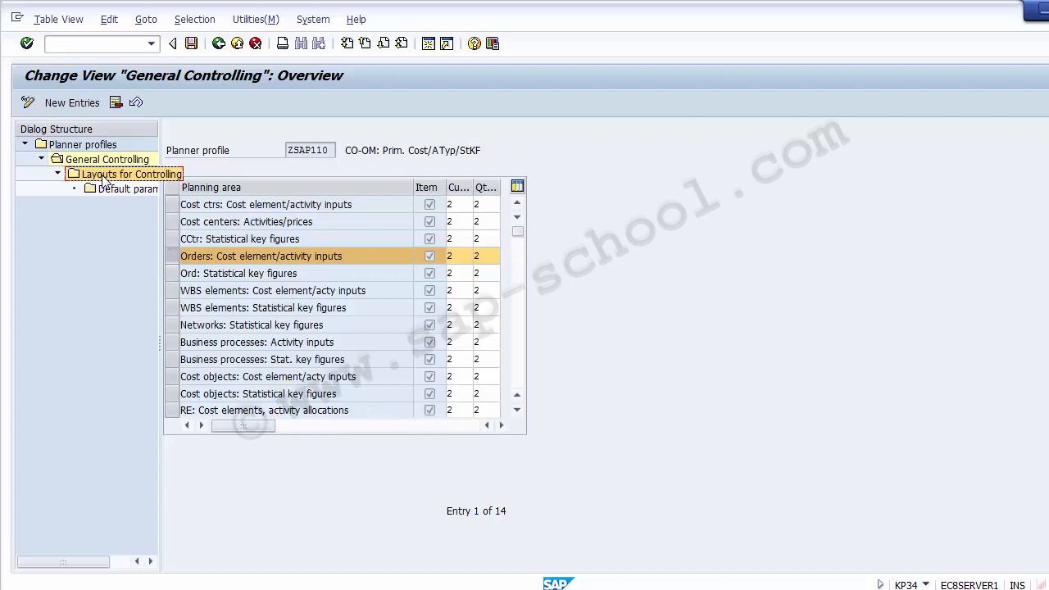
{"action": "double_click", "coordinate": [105, 175]}
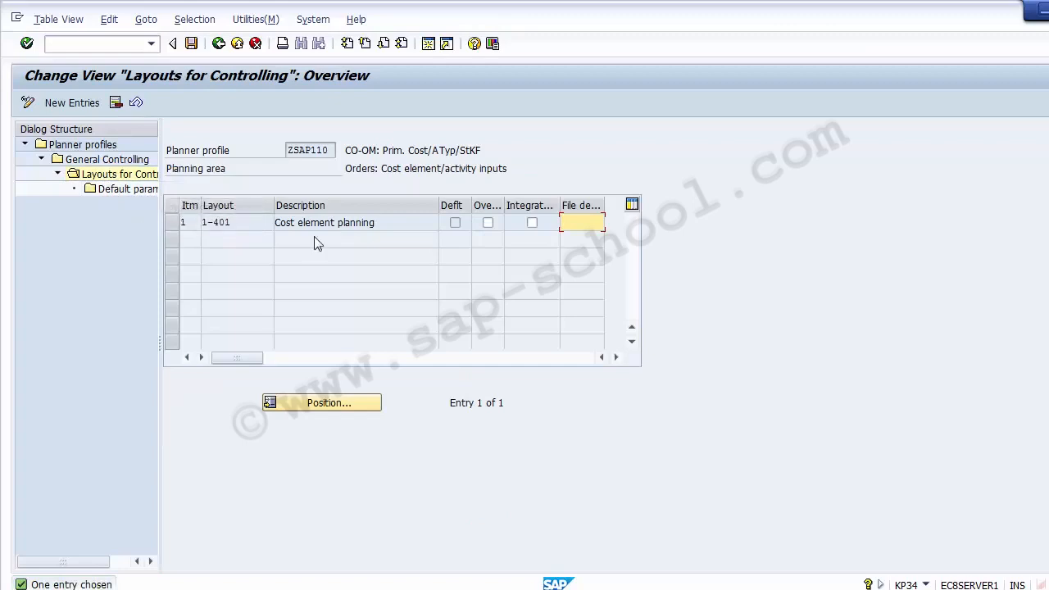
- Allow overwriting for layout 1-401 "Cost element planning", save the change, and leave the planner profile maintenance
{"action": "left_click", "coordinate": [488, 223]}
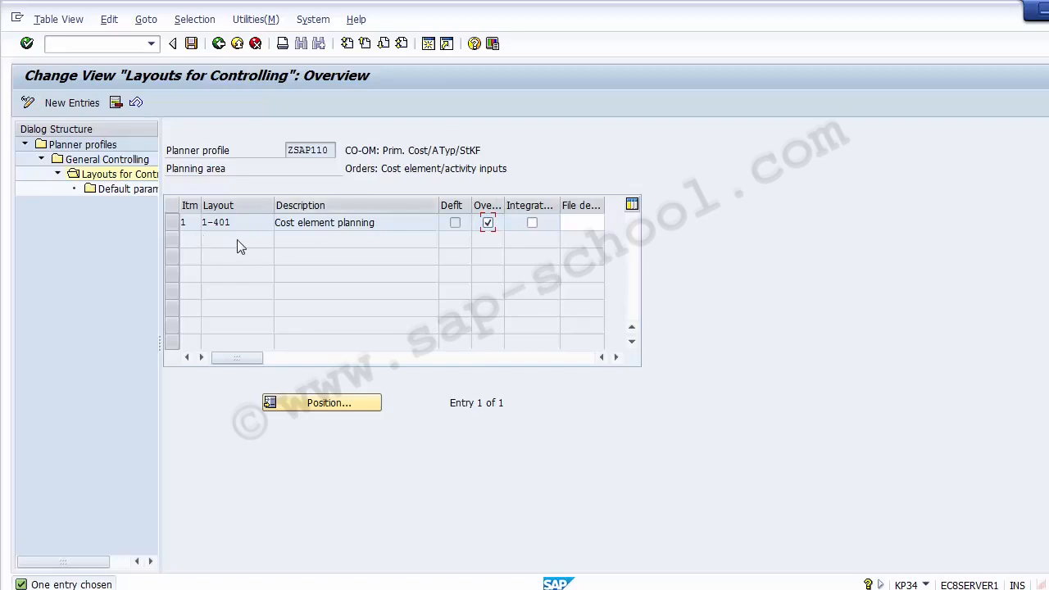
{"action": "left_click", "coordinate": [194, 47]}
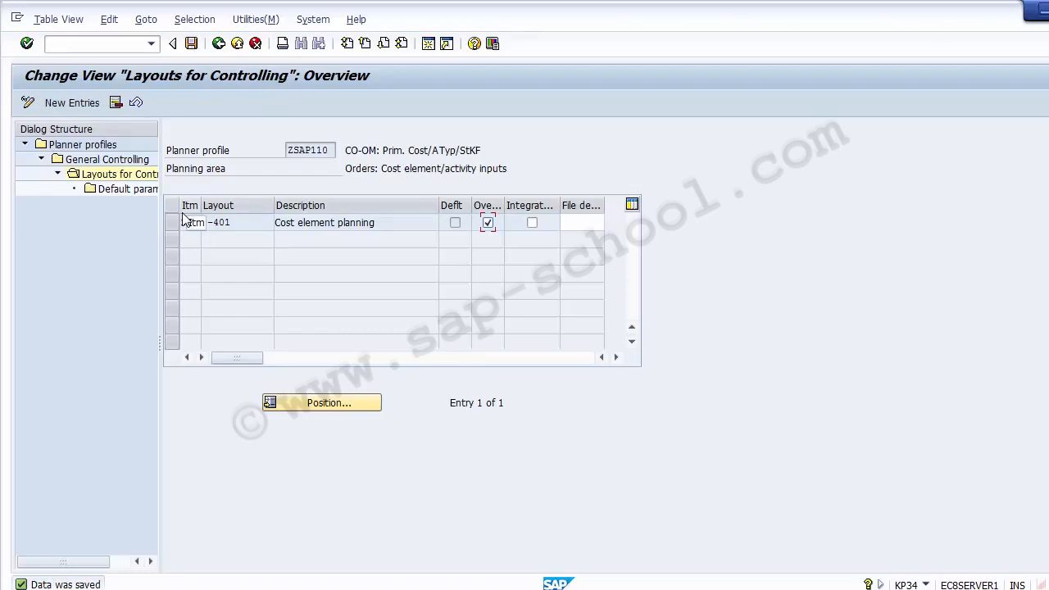
{"action": "left_click", "coordinate": [218, 45]}
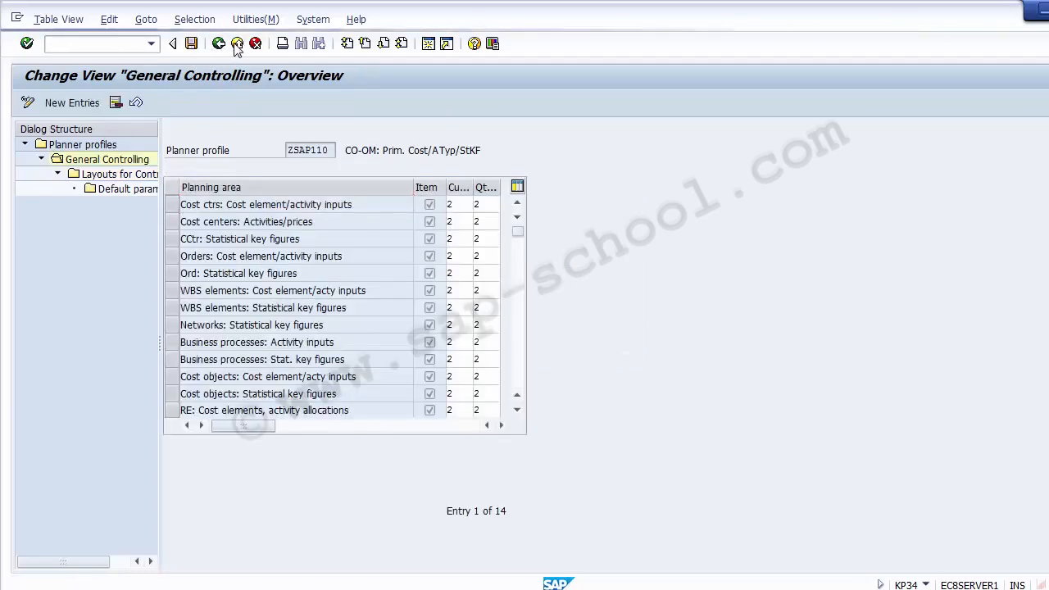
{"action": "left_click", "coordinate": [237, 44]}
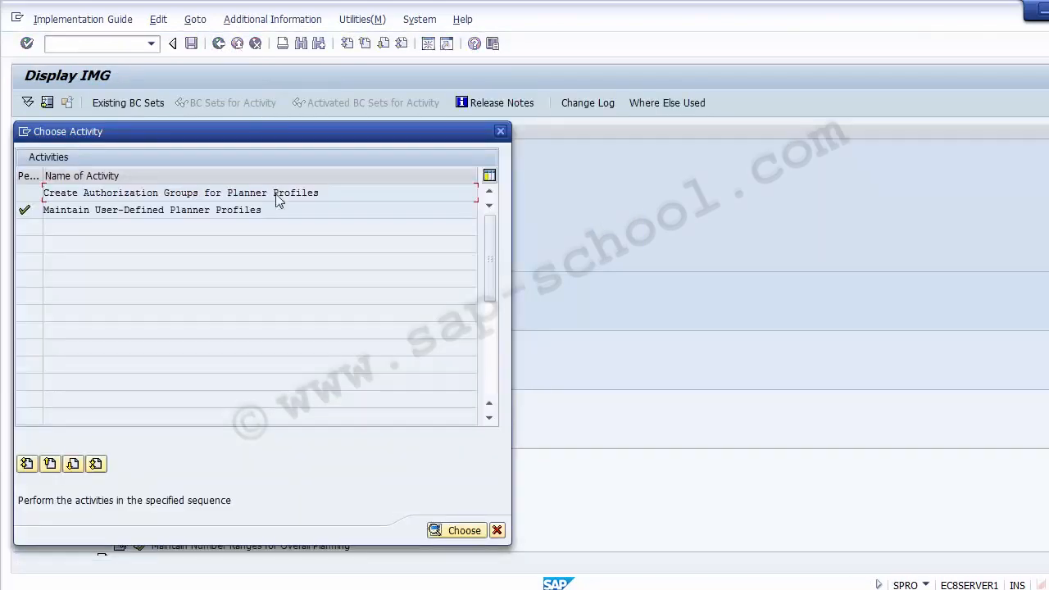
{"action": "left_click", "coordinate": [497, 531]}
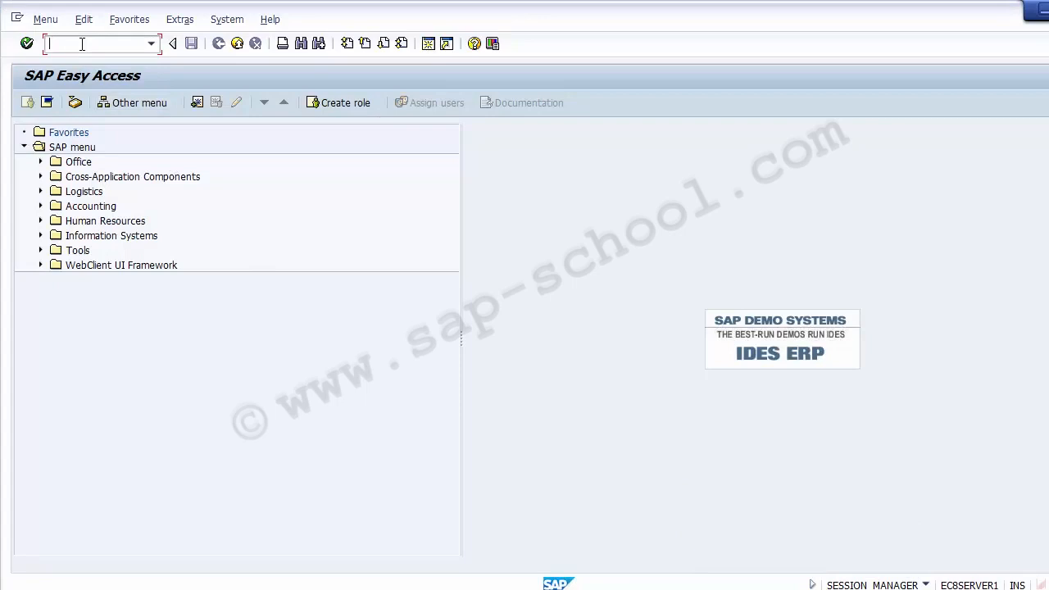
- Run transaction SPRO and display the SAP Reference IMG
{"action": "type", "text": "SPRO"}
{"action": "key", "text": "Return"}
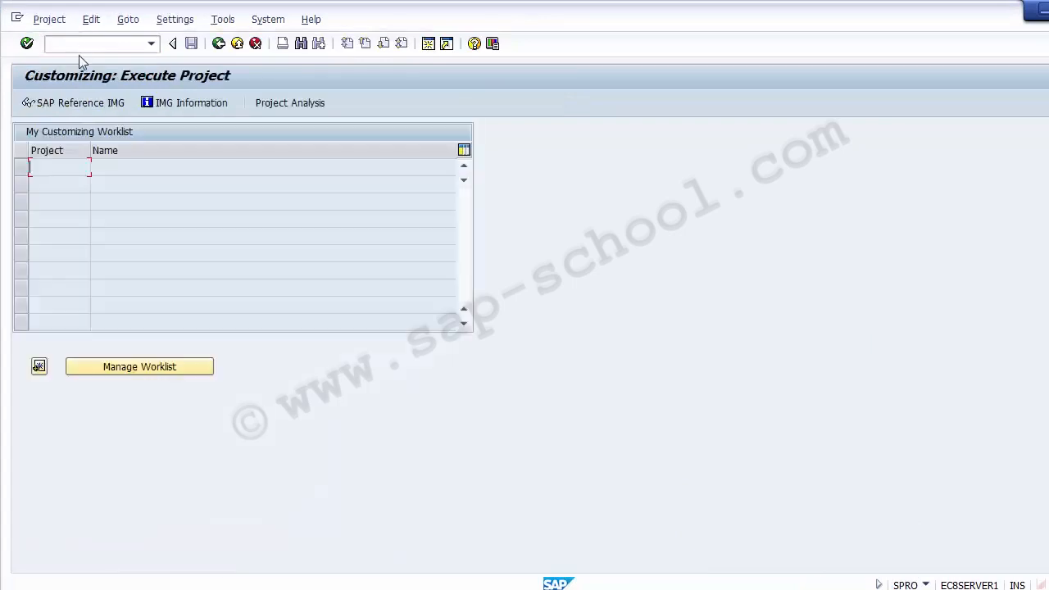
{"action": "left_click", "coordinate": [81, 105]}
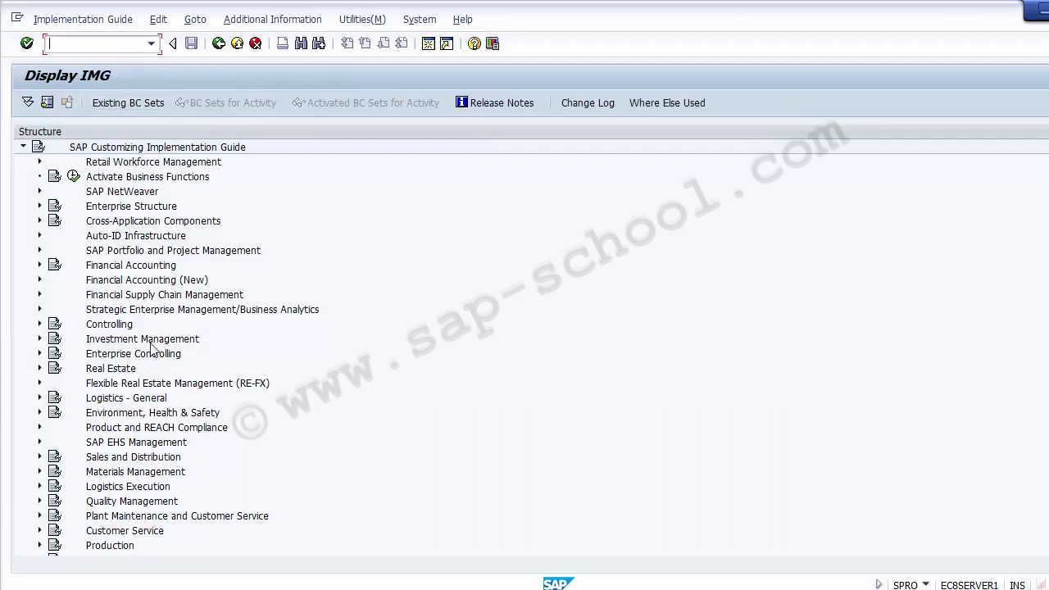
- Expand the implementation guide down to Manual Planning, in the Planning section of Internal Orders under Controlling
{"action": "left_click", "coordinate": [116, 325]}
{"action": "left_click", "coordinate": [40, 324]}
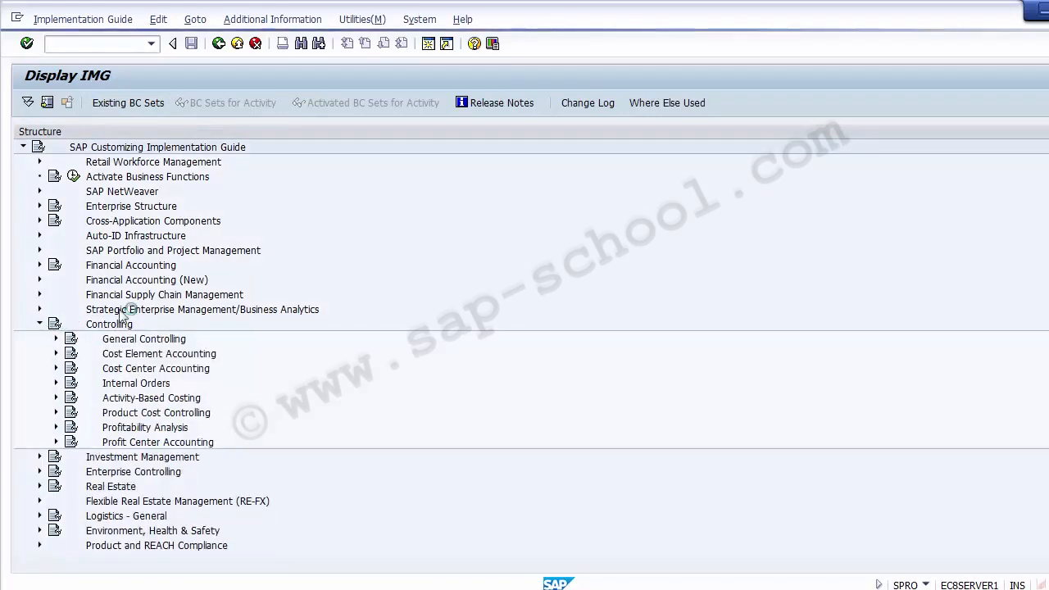
{"action": "left_click", "coordinate": [120, 385]}
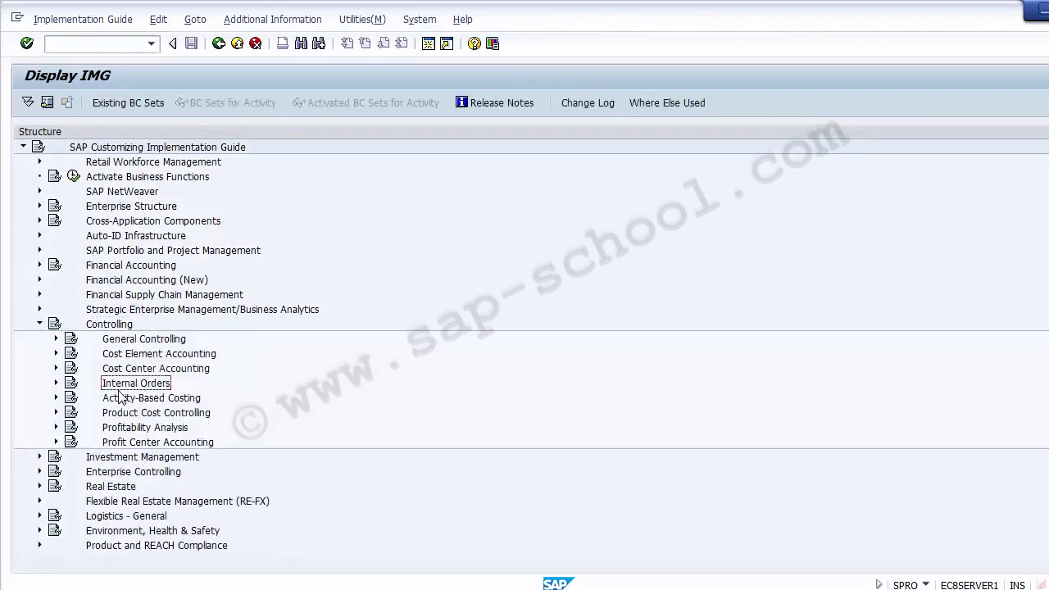
{"action": "left_click", "coordinate": [56, 383]}
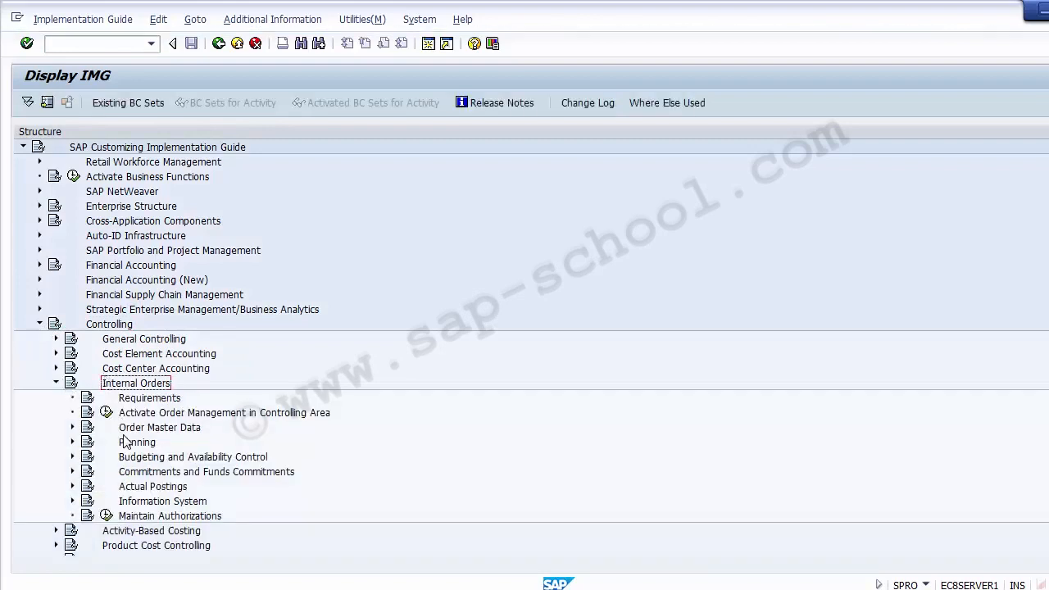
{"action": "left_click", "coordinate": [135, 444]}
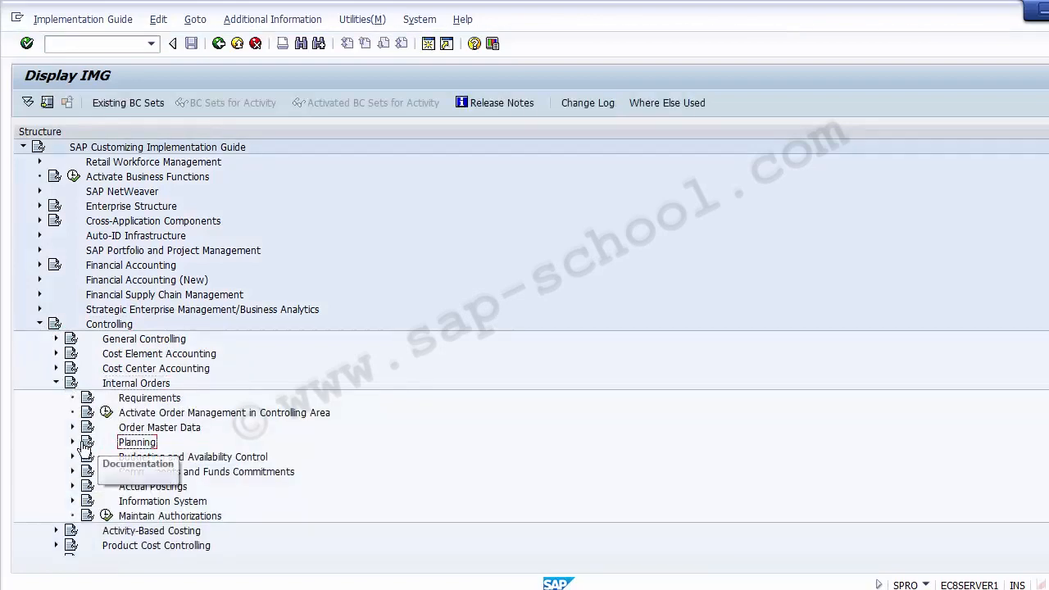
{"action": "left_click", "coordinate": [72, 441]}
{"action": "left_click", "coordinate": [167, 443]}
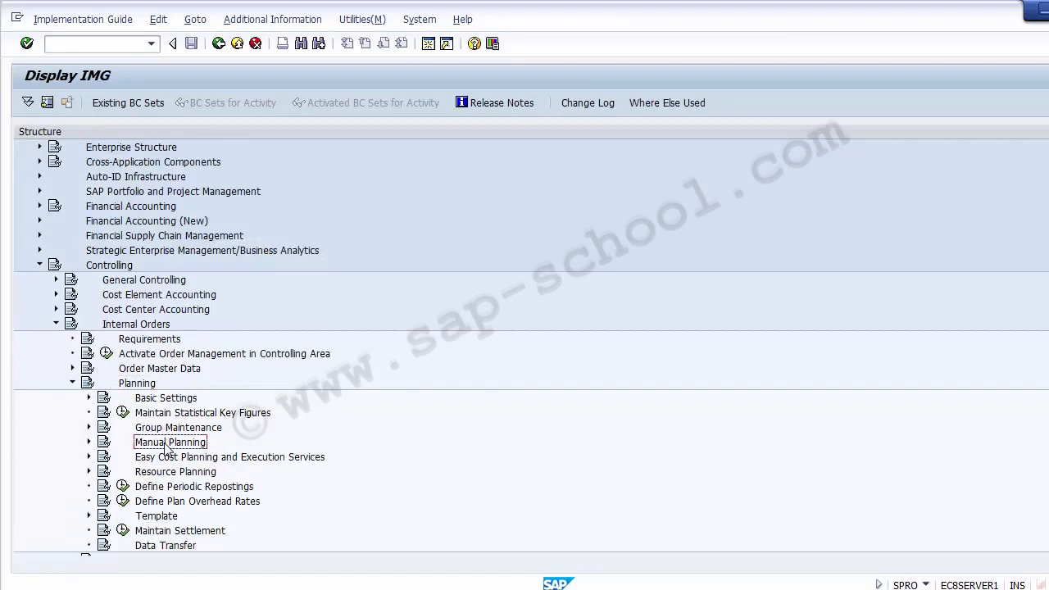
{"action": "left_click", "coordinate": [89, 443]}
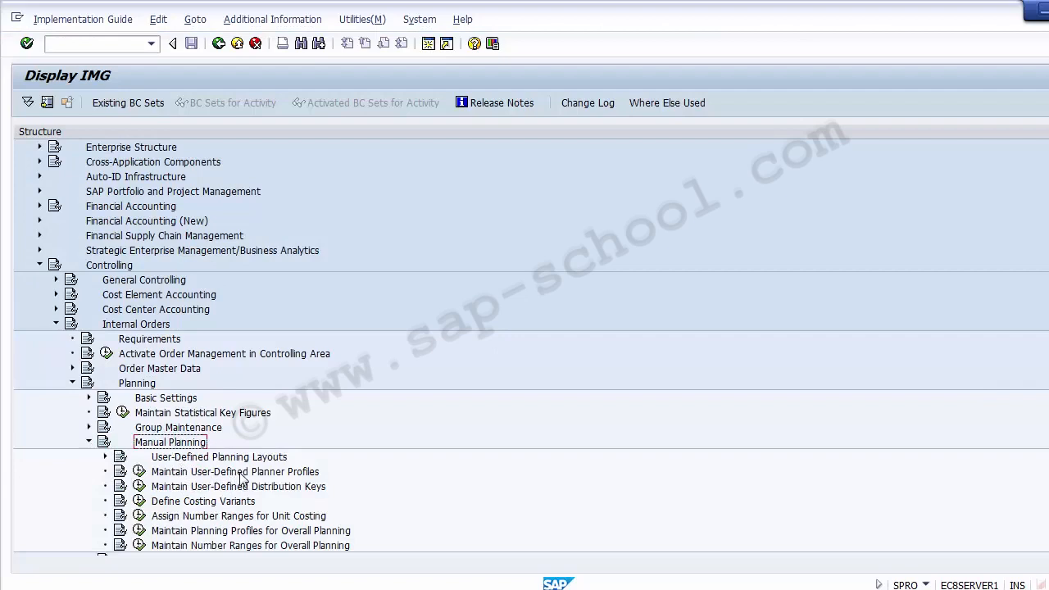
- Open the activity "Define Planning Profile For Overall Planning" from Maintain Planning Profiles for Overall Planning
{"action": "left_click", "coordinate": [218, 531]}
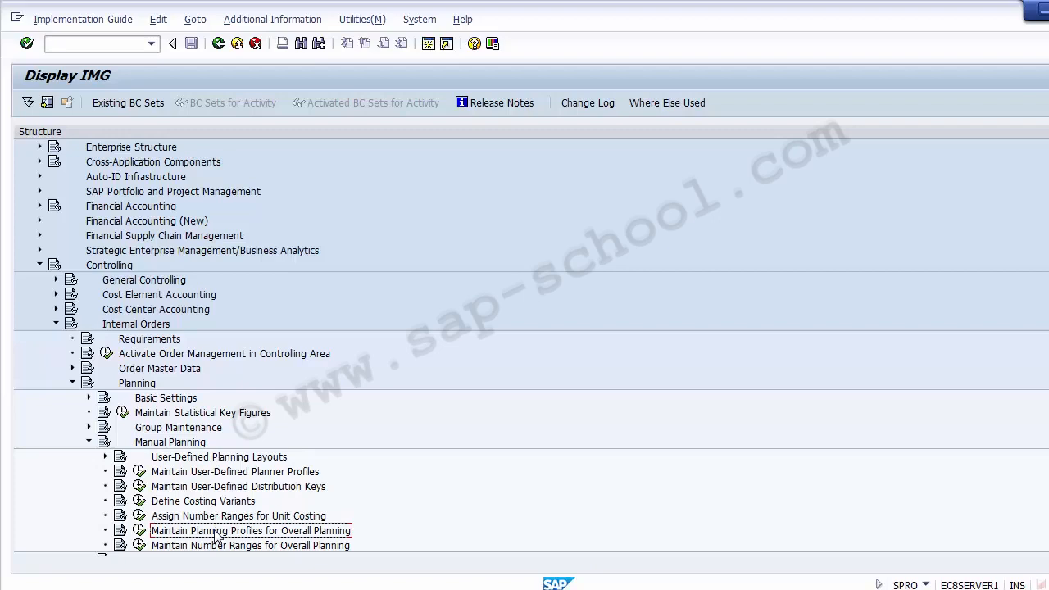
{"action": "left_click", "coordinate": [139, 535]}
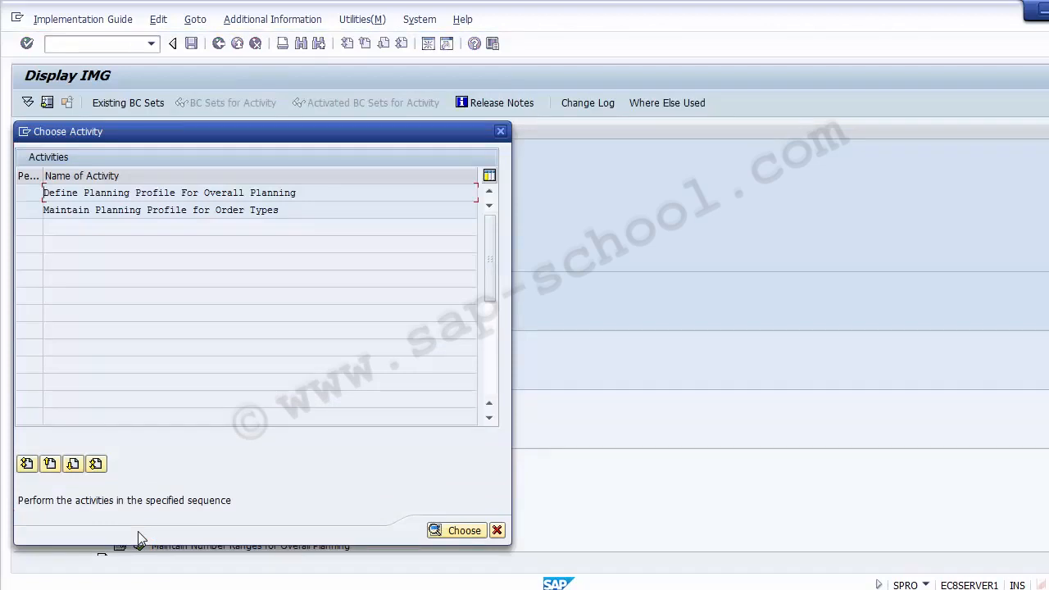
{"action": "left_click", "coordinate": [321, 196]}
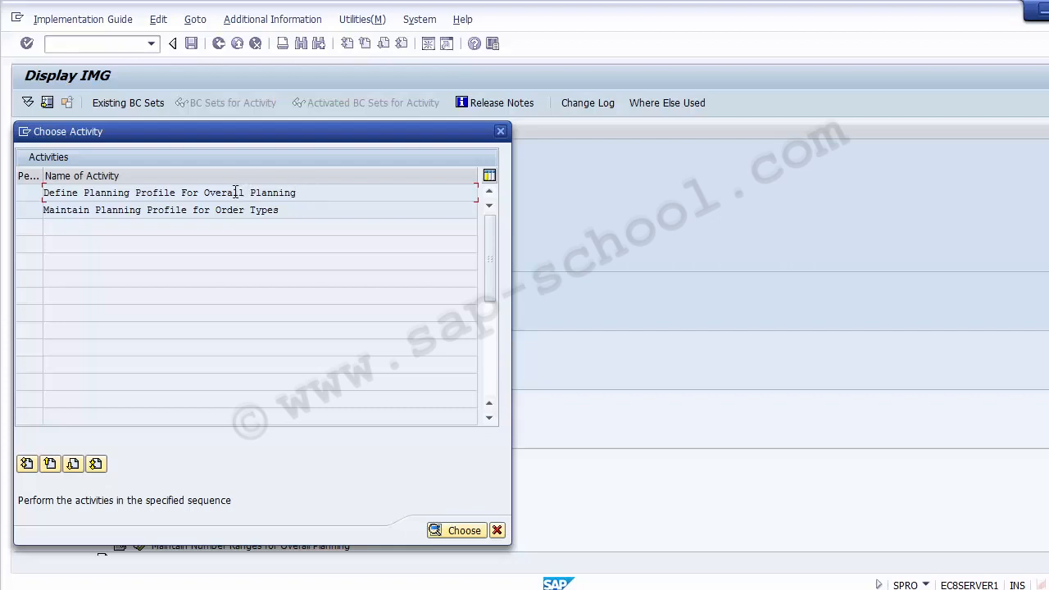
{"action": "double_click", "coordinate": [191, 194]}
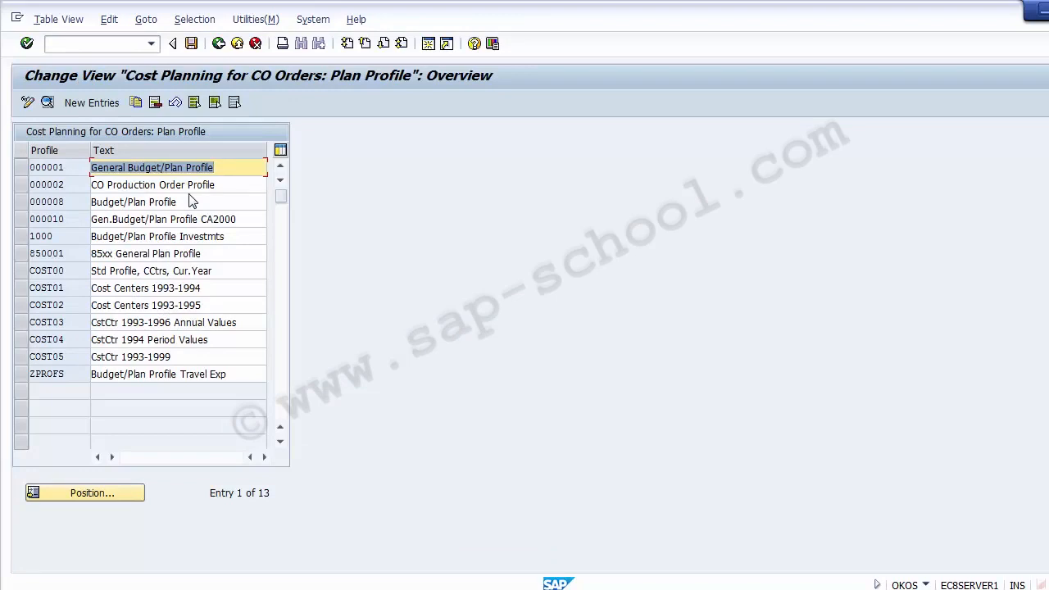
- Create a new overall planning profile entry with key 1100 and the text "IBM Planner Profile"
{"action": "left_click", "coordinate": [90, 104]}
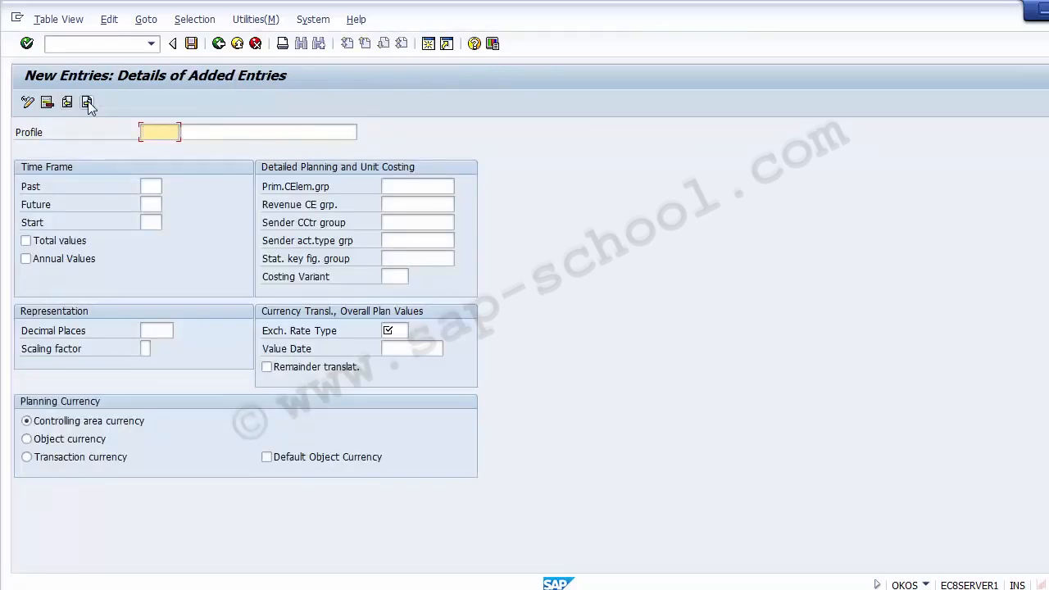
{"action": "type", "text": "1100"}
{"action": "left_click", "coordinate": [199, 131]}
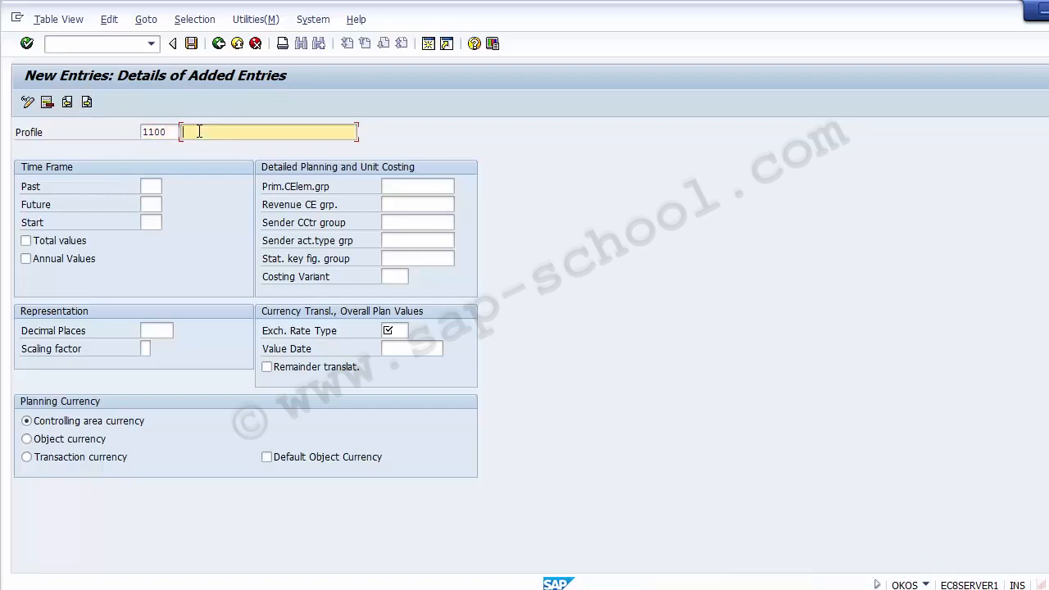
{"action": "type", "text": "IBM Planner Profile"}
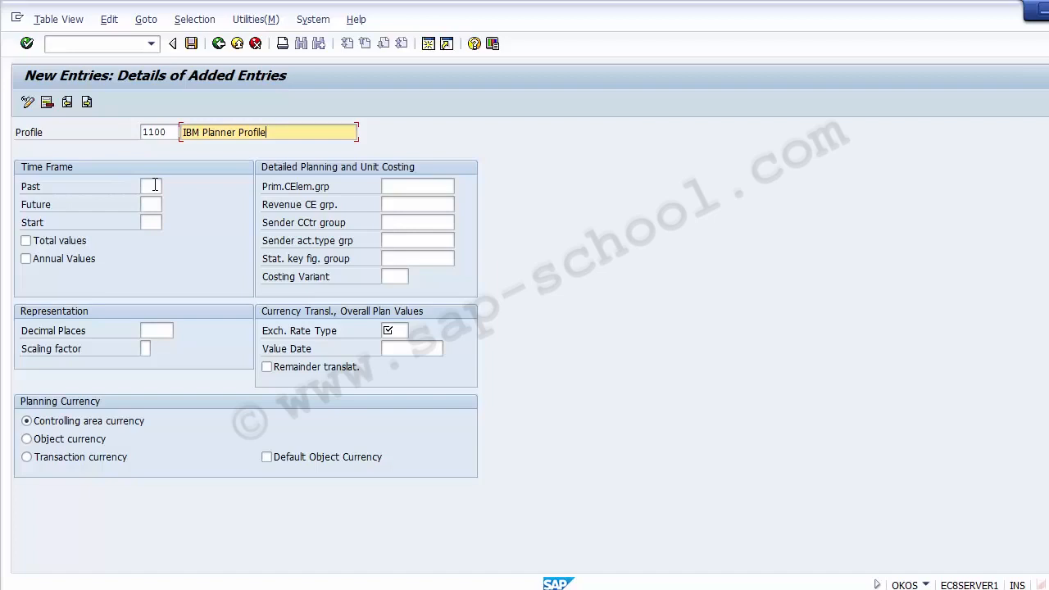
- Set profile 1100's time frame to Past 2 and Future 3, and enable total values and annual values
{"action": "left_click", "coordinate": [155, 185]}
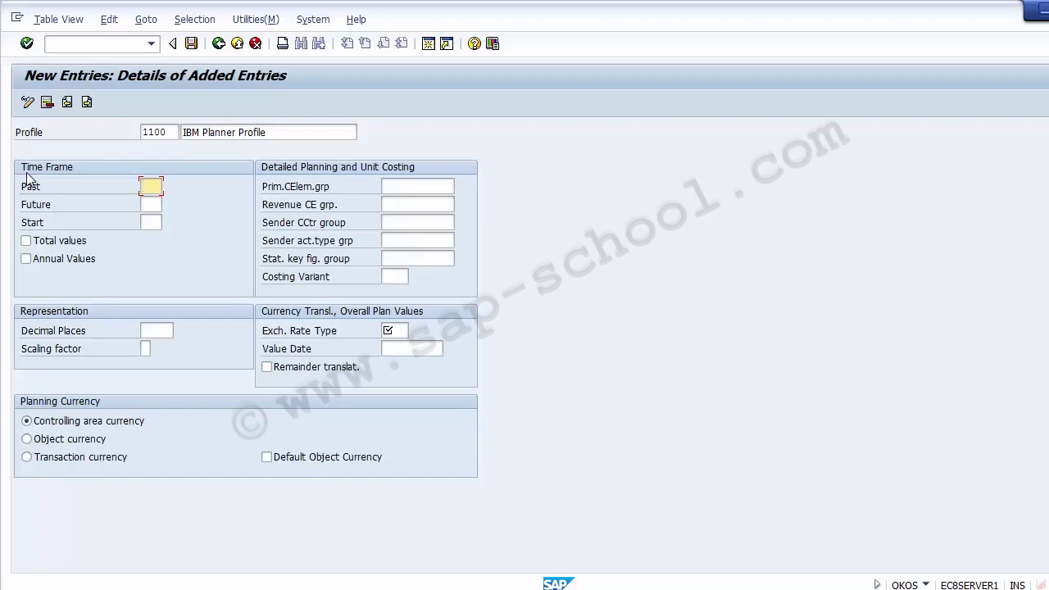
{"action": "type", "text": "2"}
{"action": "key", "text": "Tab"}
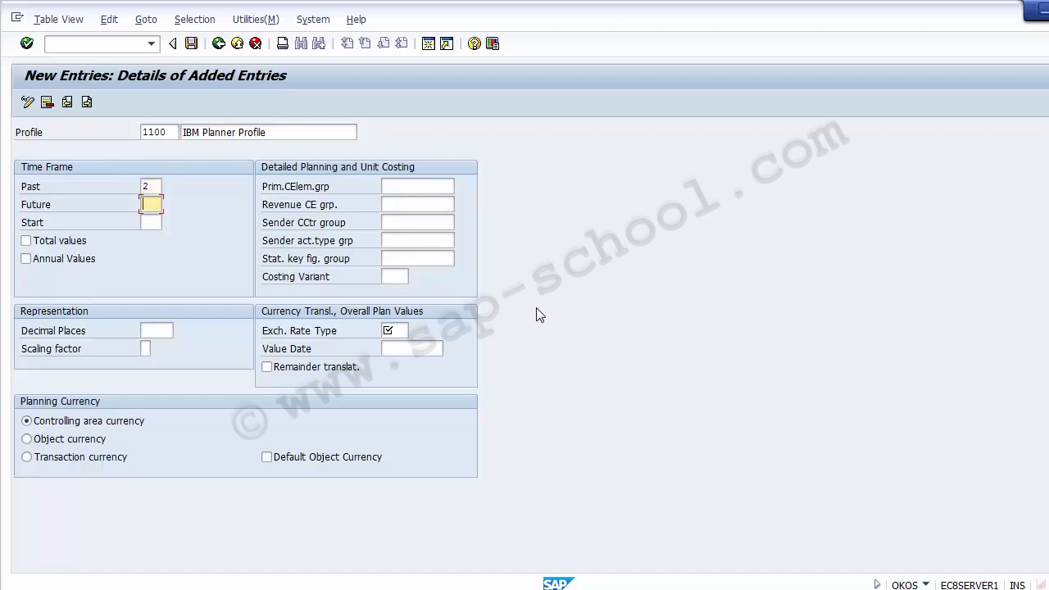
{"action": "type", "text": "3"}
{"action": "key", "text": "Tab"}
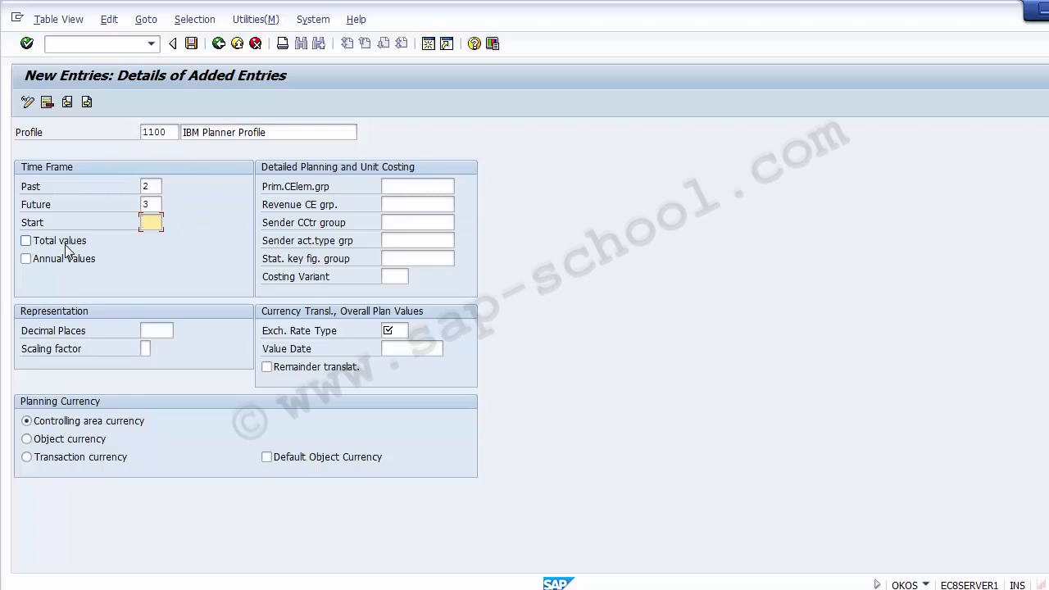
{"action": "left_click", "coordinate": [67, 250]}
{"action": "left_click", "coordinate": [65, 262]}
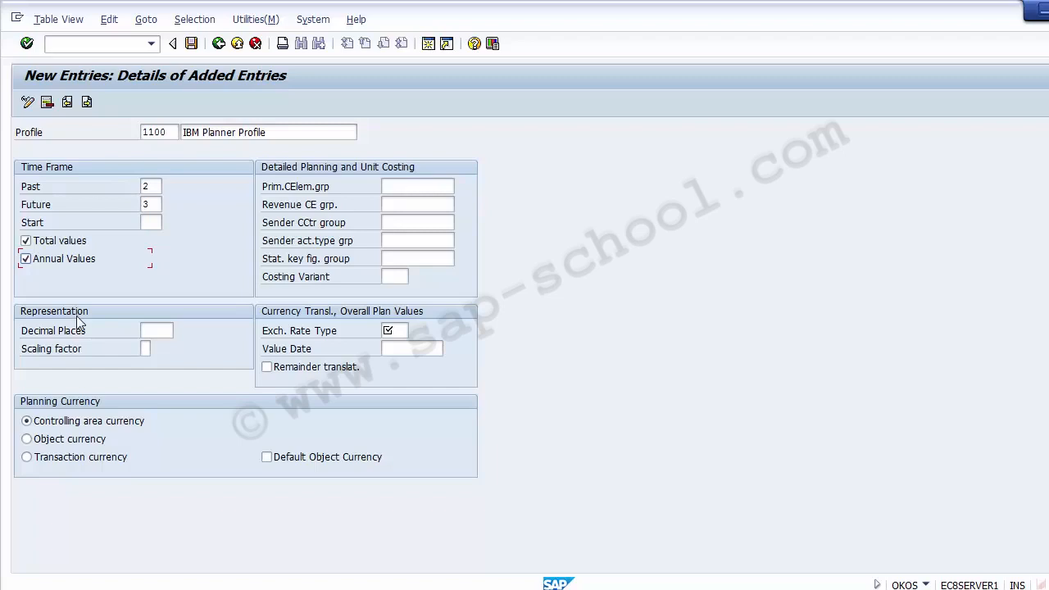
- Set the decimal places in profile 1100's representation settings to 2
{"action": "left_click", "coordinate": [170, 333]}
{"action": "type", "text": "2"}
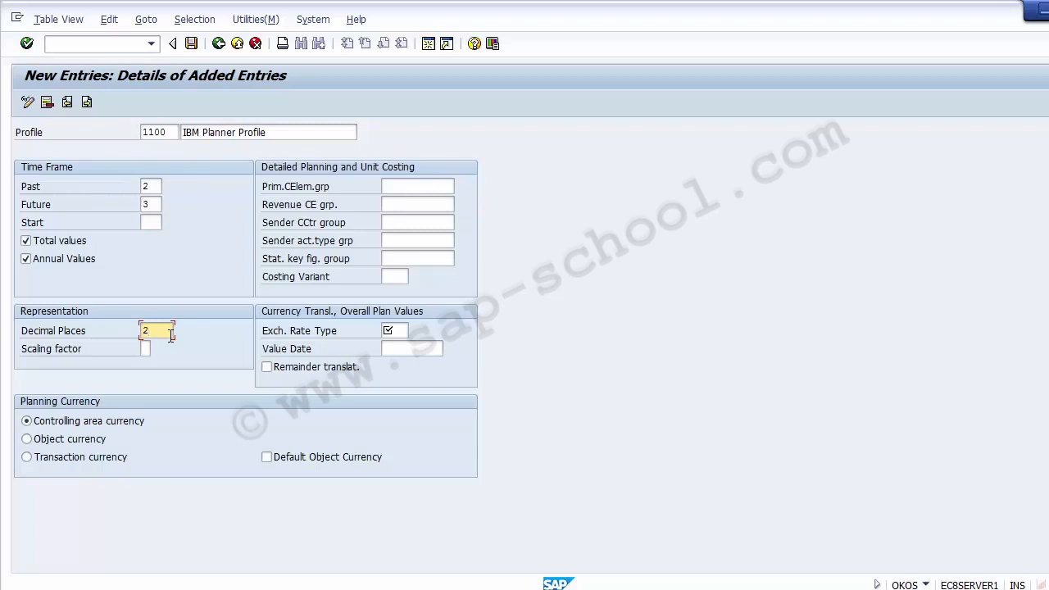
- Review the entry fields for detailed planning and unit costing in profile 1100
{"action": "key", "text": "Tab"}
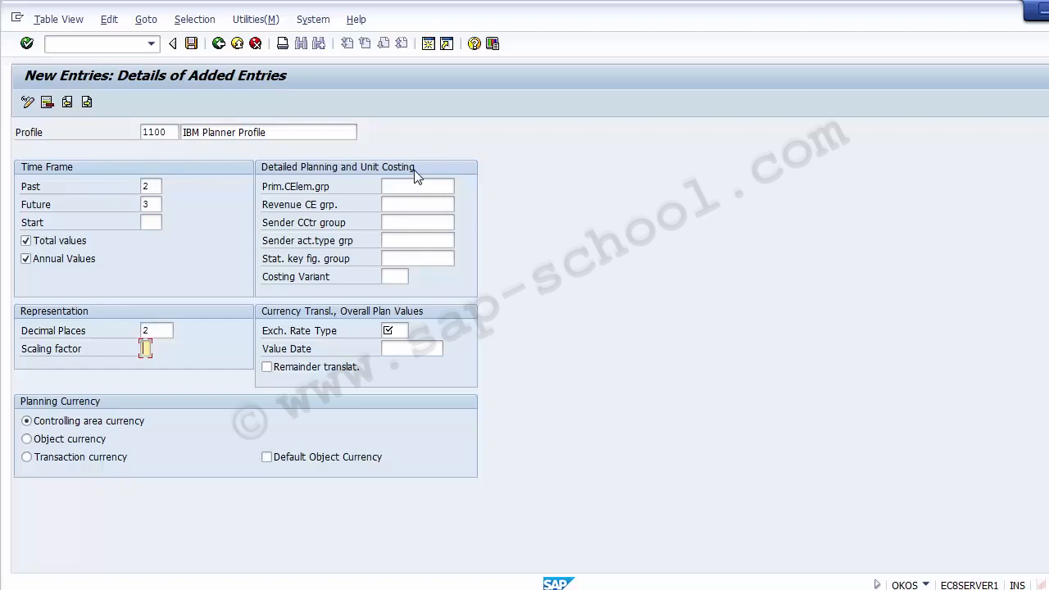
{"action": "left_click", "coordinate": [419, 192]}
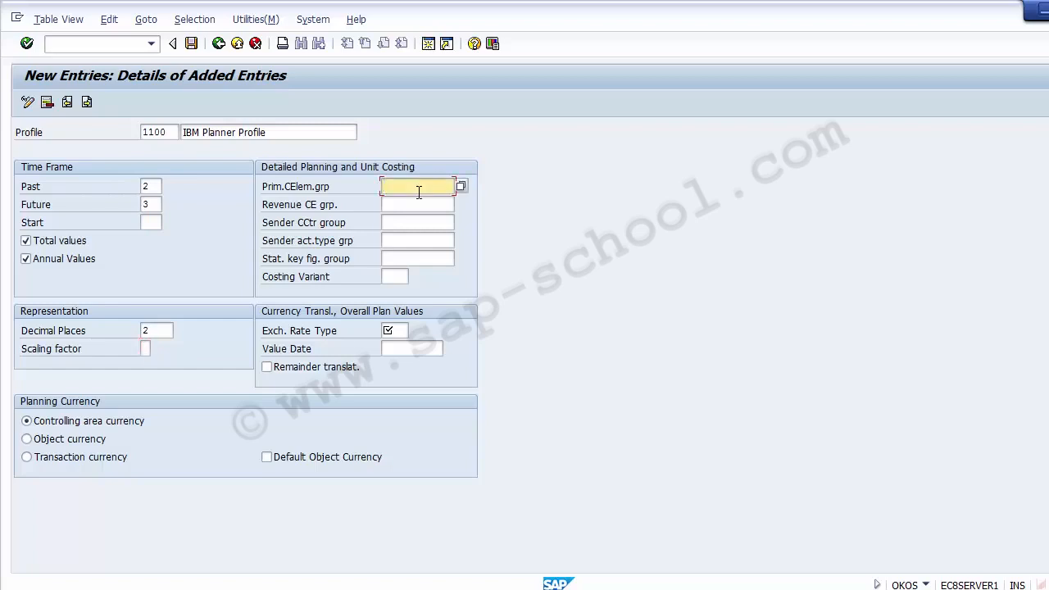
{"action": "key", "text": "Tab"}
{"action": "key", "text": "Tab"}
{"action": "key", "text": "Tab"}
{"action": "key", "text": "Tab"}
{"action": "key", "text": "Tab"}
{"action": "key", "text": "shift+Tab"}
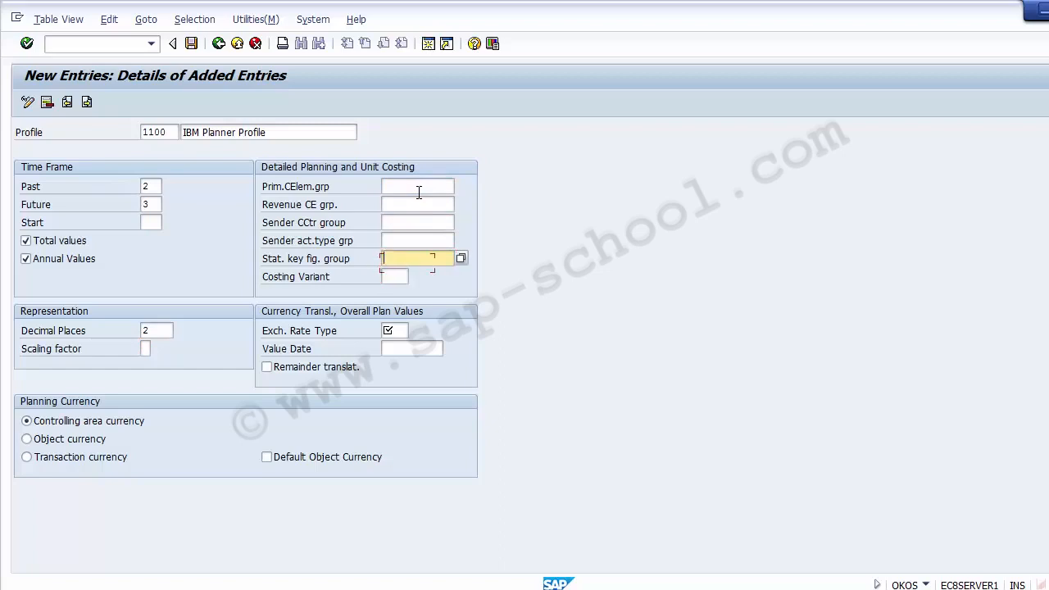
{"action": "key", "text": "shift+Tab"}
{"action": "key", "text": "shift+Tab"}
{"action": "key", "text": "shift+Tab"}
{"action": "key", "text": "shift+Tab"}
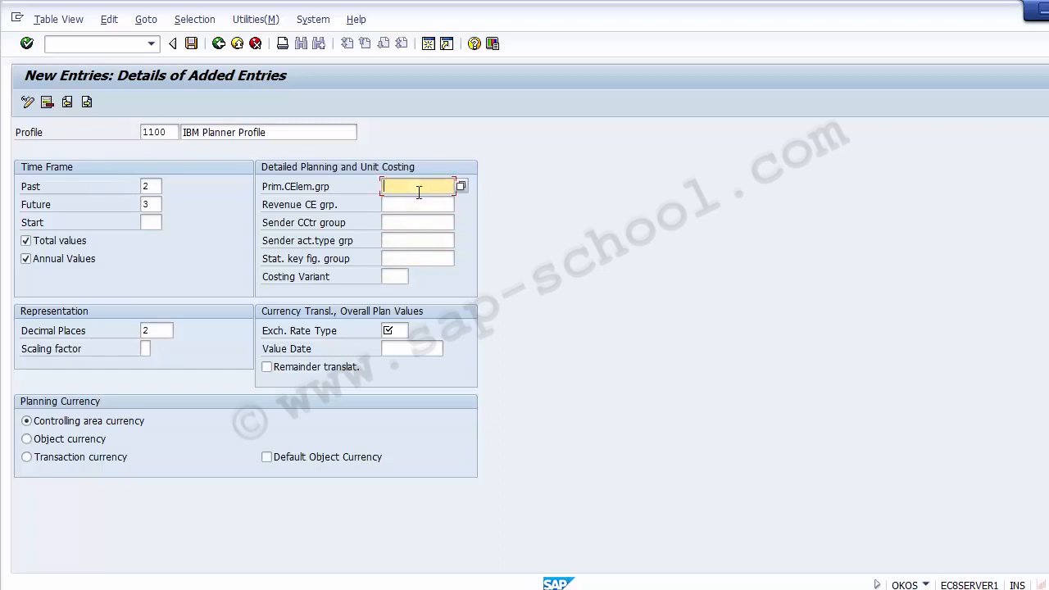
{"action": "key", "text": "Tab"}
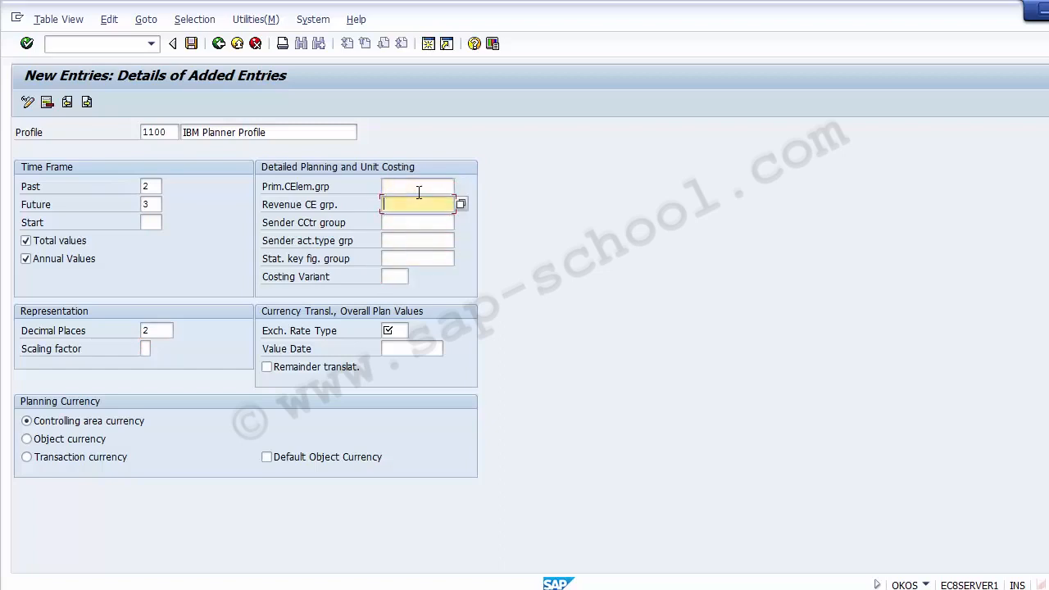
{"action": "key", "text": "Tab"}
{"action": "key", "text": "Tab"}
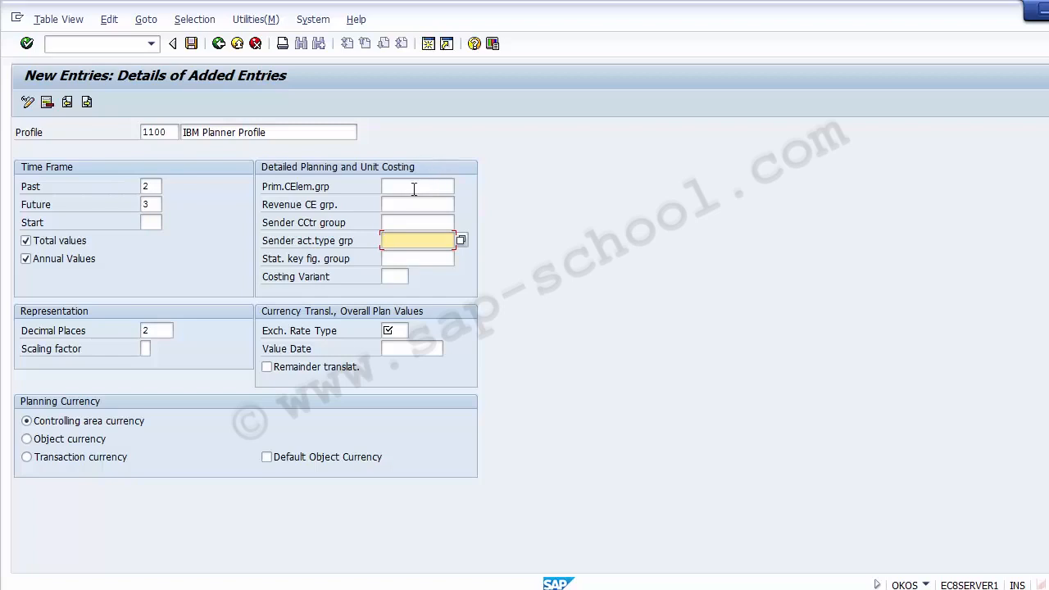
- Set profile 1100's primary cost element group to 1200 Direct Expenses, searched within chart of accounts 1000
{"action": "left_click", "coordinate": [415, 187]}
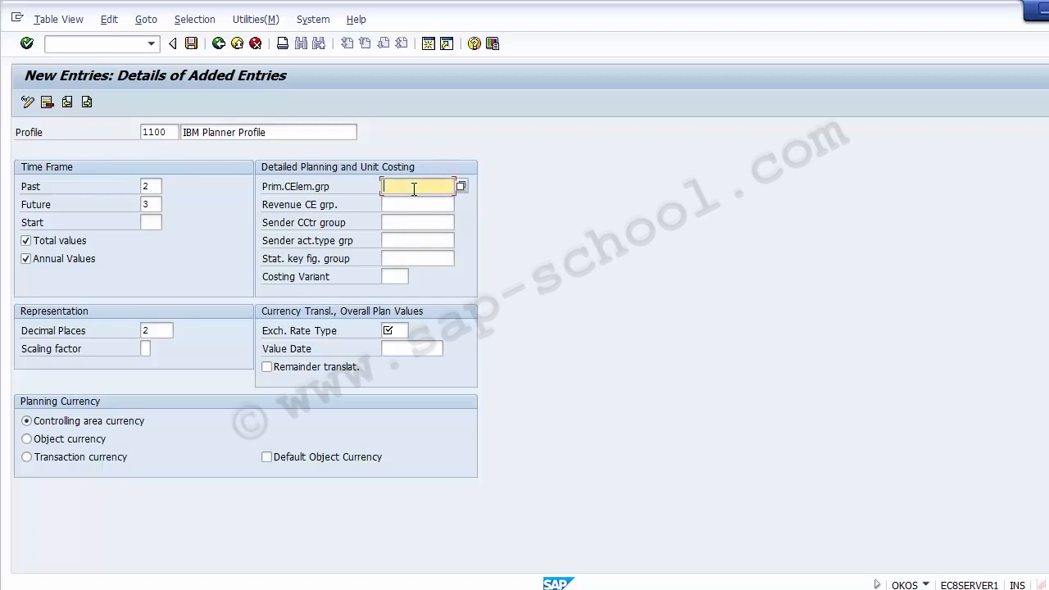
{"action": "left_click", "coordinate": [461, 186]}
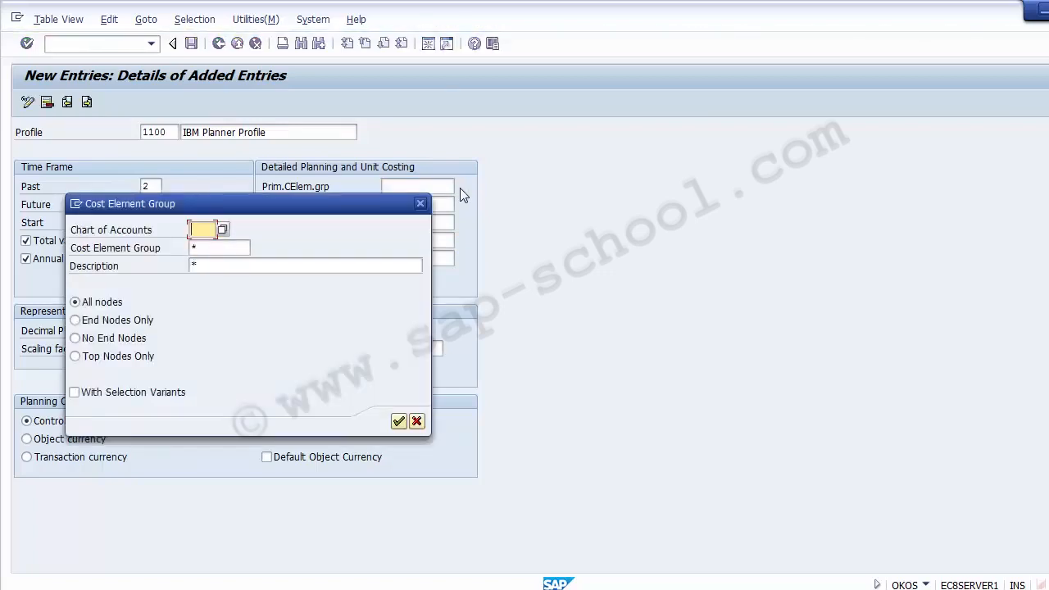
{"action": "type", "text": "1000"}
{"action": "key", "text": "Return"}
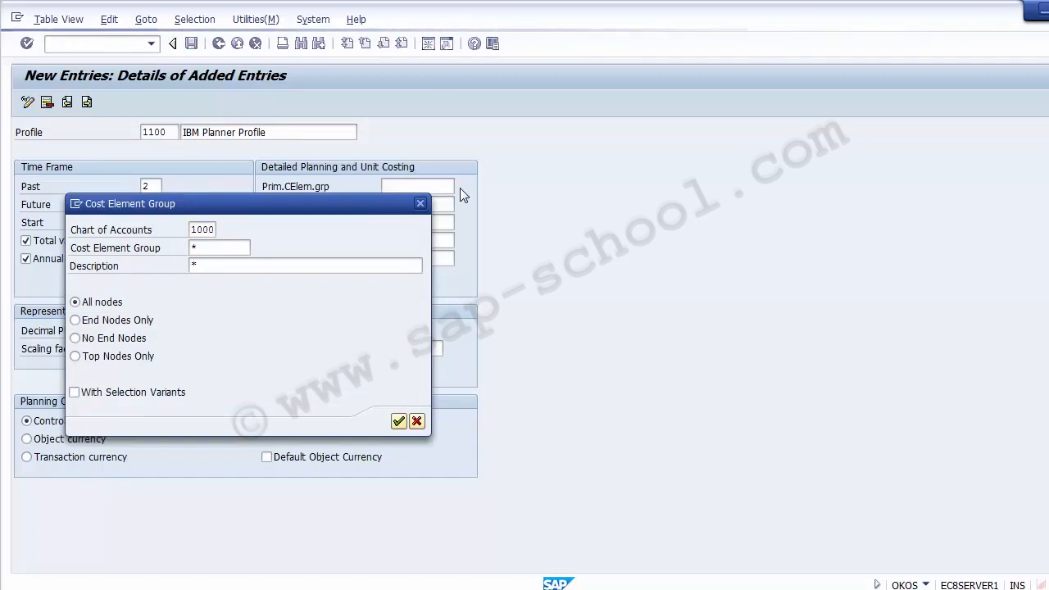
{"action": "key", "text": "Return"}
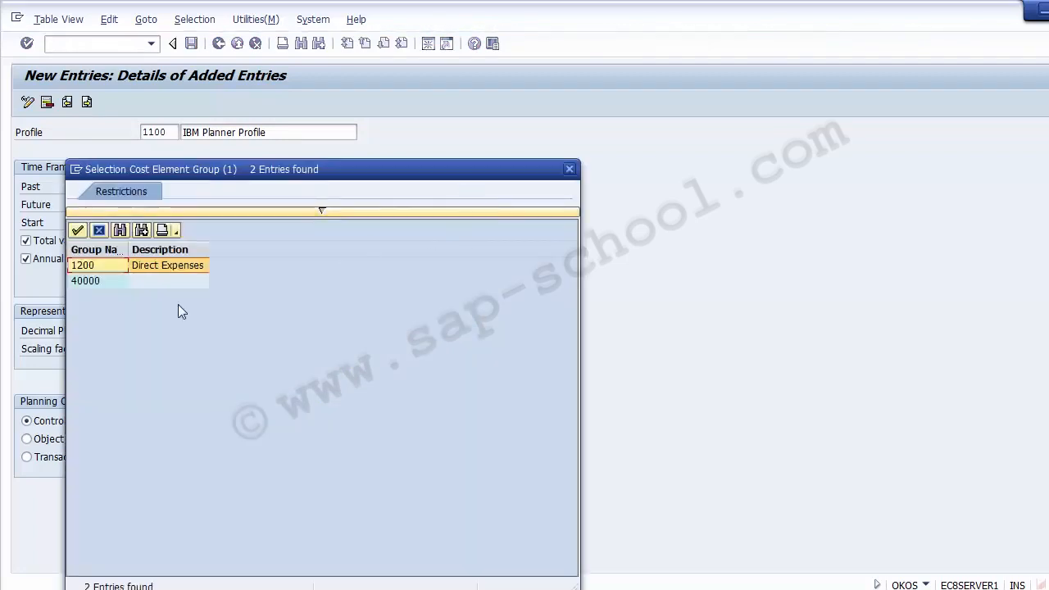
{"action": "double_click", "coordinate": [103, 266]}
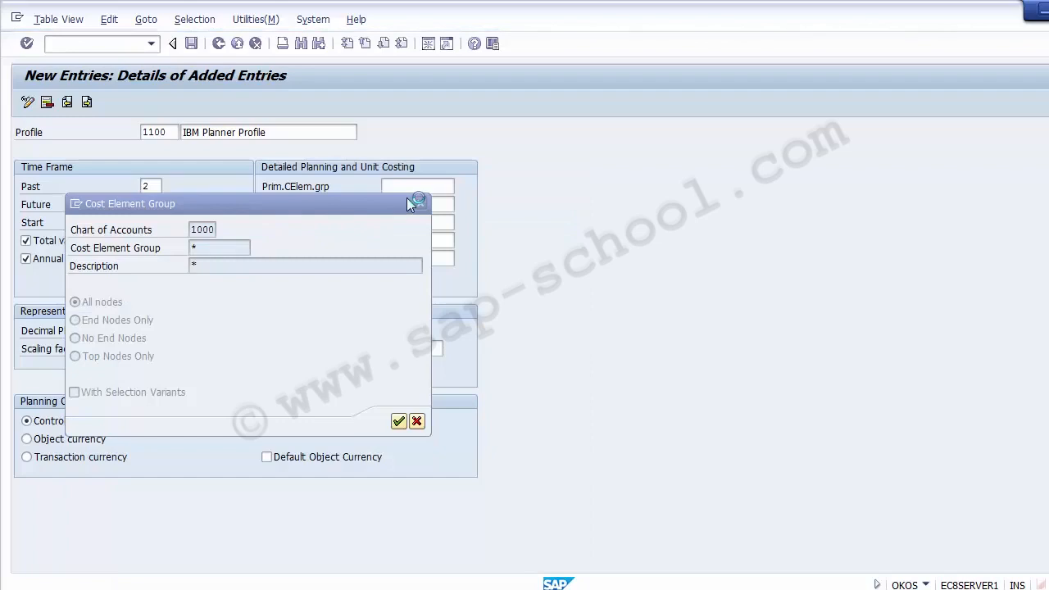
{"action": "left_click", "coordinate": [429, 191]}
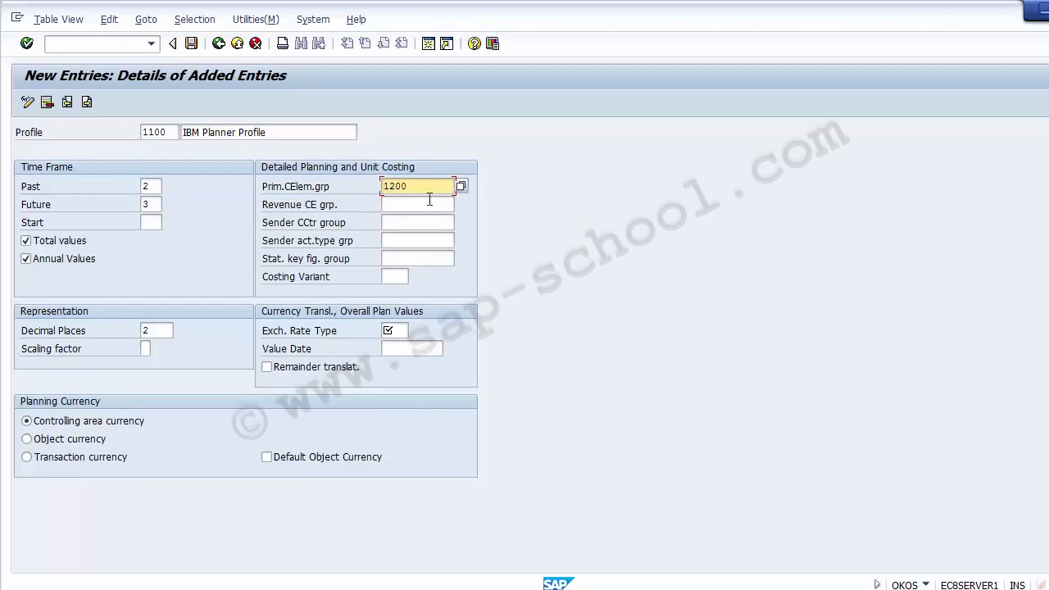
{"action": "left_click", "coordinate": [421, 204]}
{"action": "left_click", "coordinate": [416, 220]}
{"action": "left_click", "coordinate": [415, 240]}
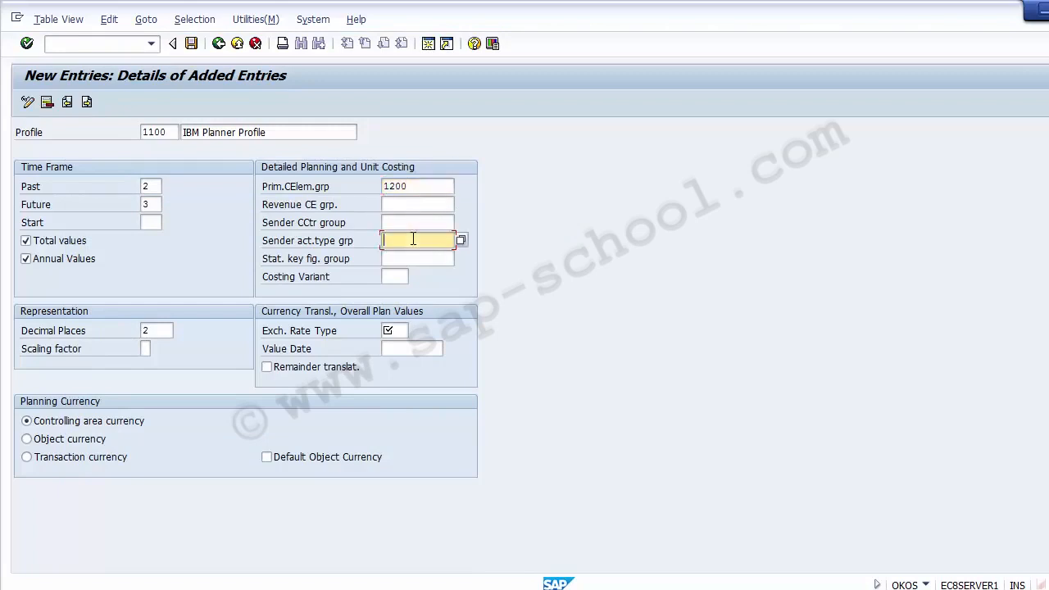
{"action": "left_click", "coordinate": [413, 258]}
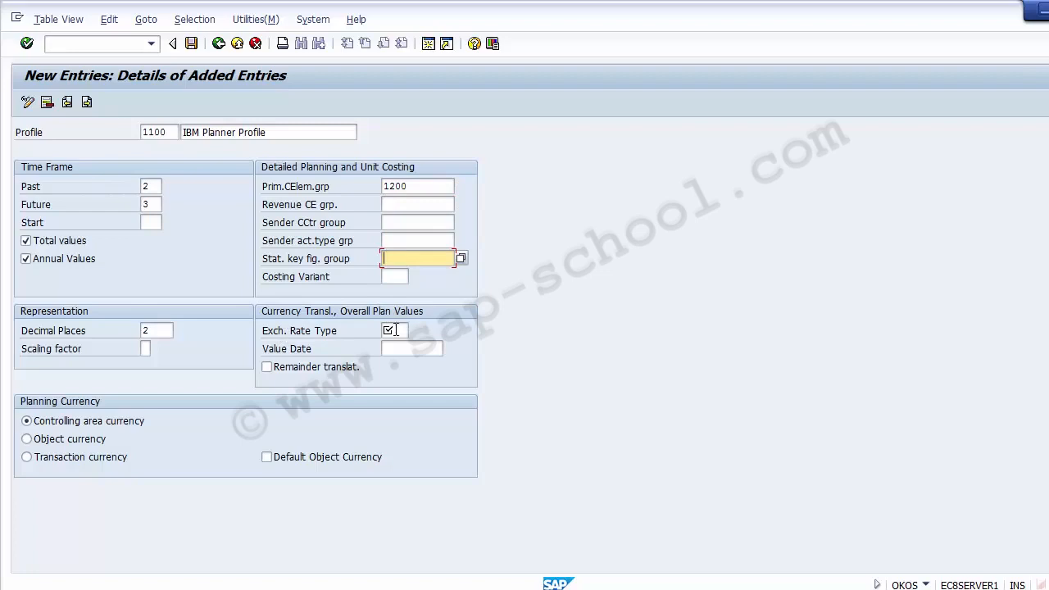
- Set the exchange rate type for overall plan values to 2011, Current exchange rate, from the list of possible types
{"action": "left_click", "coordinate": [293, 339]}
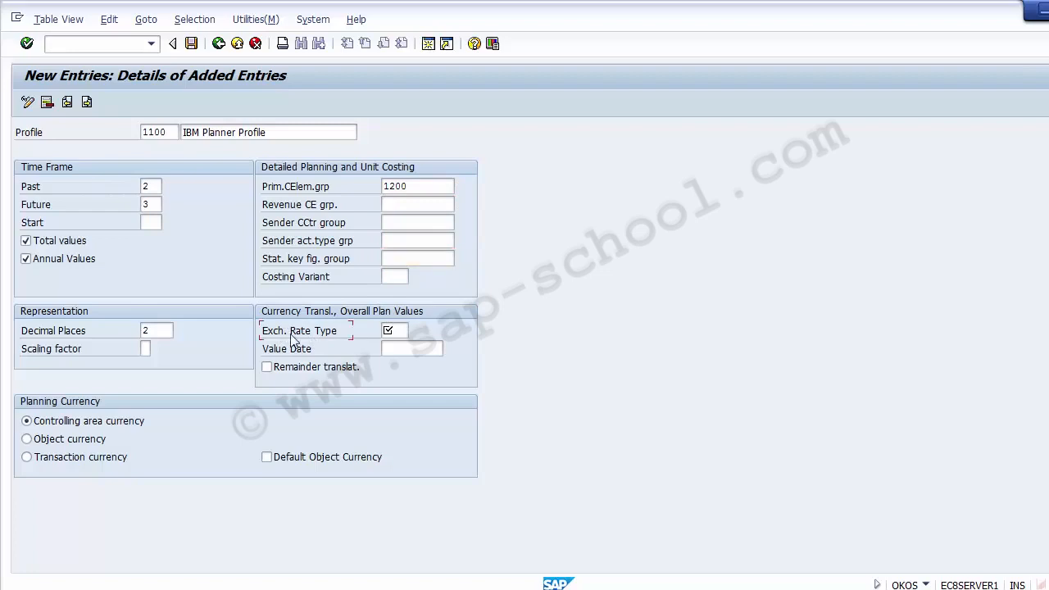
{"action": "left_click", "coordinate": [393, 331]}
{"action": "left_click", "coordinate": [416, 332]}
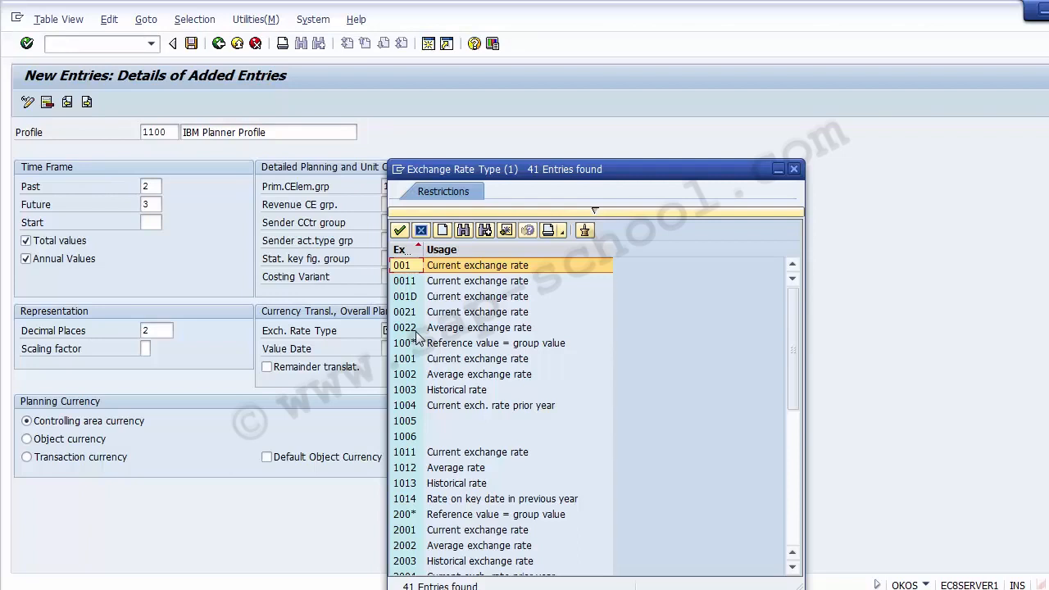
{"action": "key", "text": "Down"}
{"action": "key", "text": "Down"}
{"action": "key", "text": "Down"}
{"action": "key", "text": "Down"}
{"action": "key", "text": "Down"}
{"action": "key", "text": "Down"}
{"action": "key", "text": "Down"}
{"action": "key", "text": "Down"}
{"action": "key", "text": "Down"}
{"action": "key", "text": "Down"}
{"action": "key", "text": "Down"}
{"action": "key", "text": "Down"}
{"action": "key", "text": "Down"}
{"action": "key", "text": "Down"}
{"action": "key", "text": "Down"}
{"action": "key", "text": "Down"}
{"action": "key", "text": "Down"}
{"action": "key", "text": "Down"}
{"action": "key", "text": "Down"}
{"action": "key", "text": "Down"}
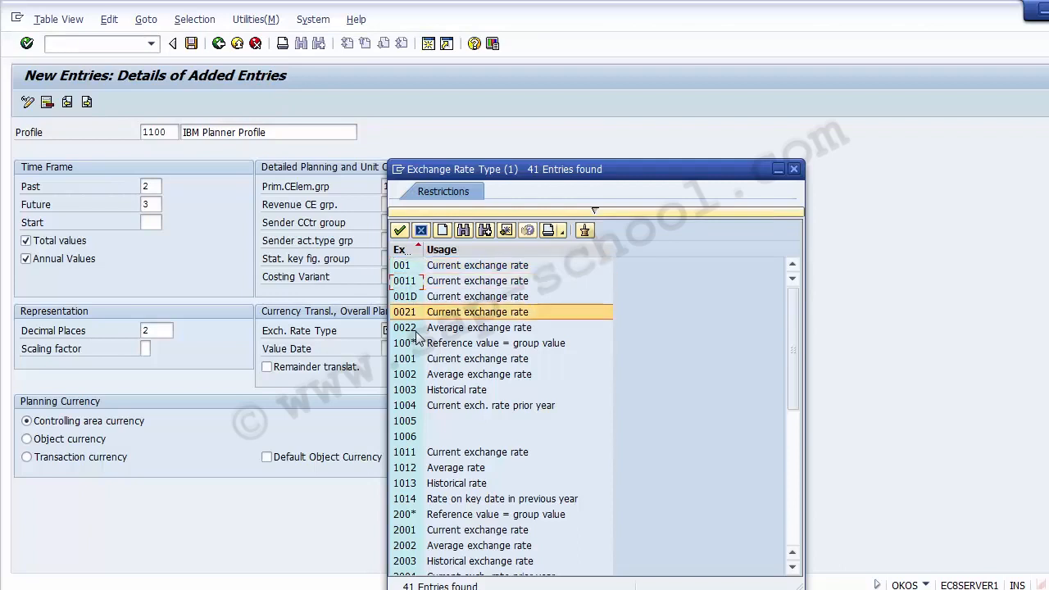
{"action": "key", "text": "Up"}
{"action": "key", "text": "Up"}
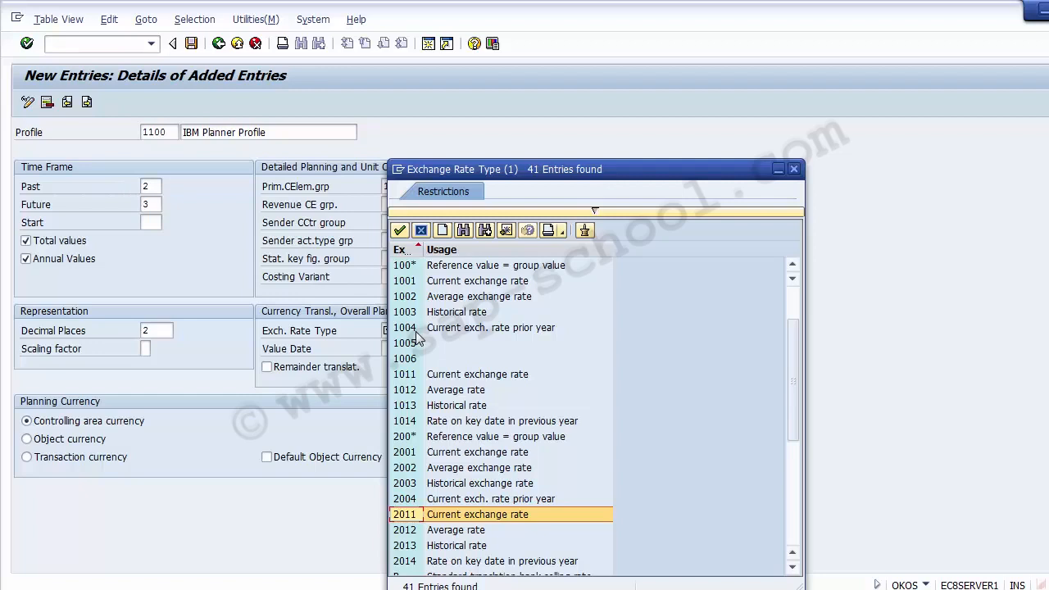
{"action": "key", "text": "Return"}
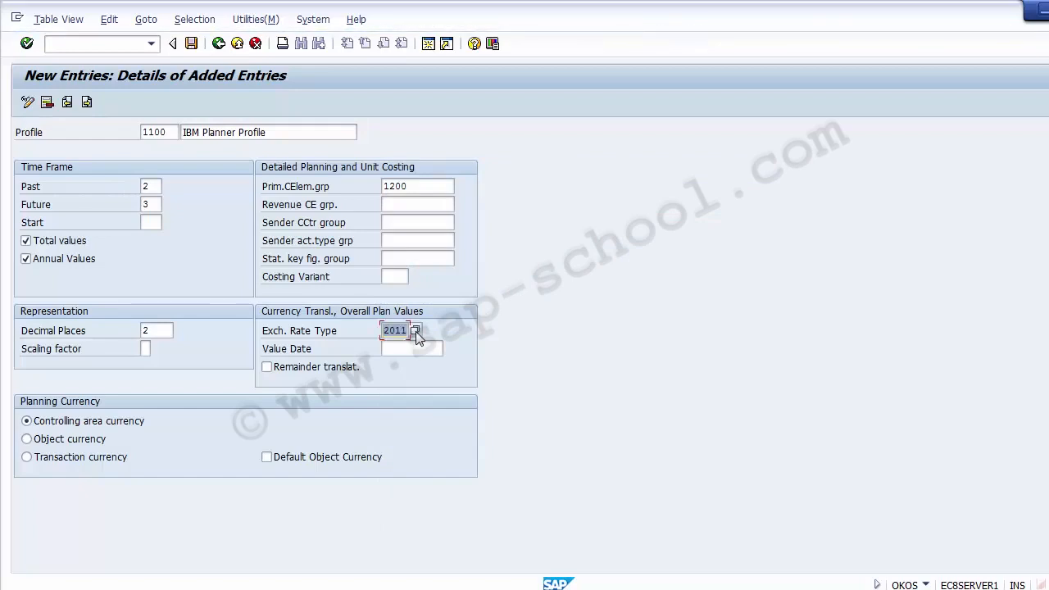
- Save profile 1100 with controlling area currency under the FICO Configurations customizing request and leave the entry details
{"action": "left_click", "coordinate": [94, 422]}
{"action": "left_click", "coordinate": [195, 47]}
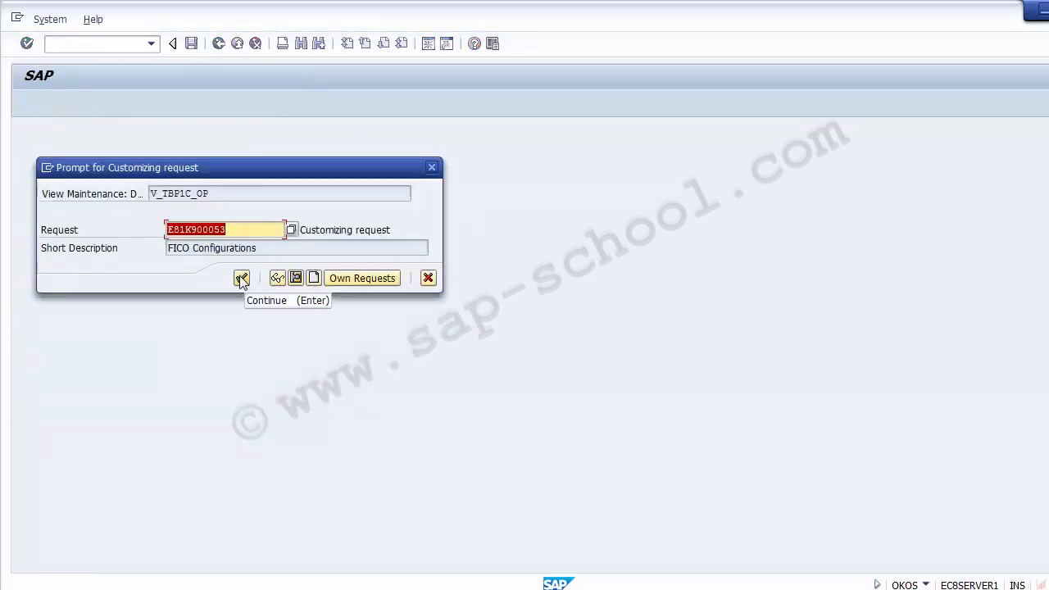
{"action": "left_click", "coordinate": [241, 277]}
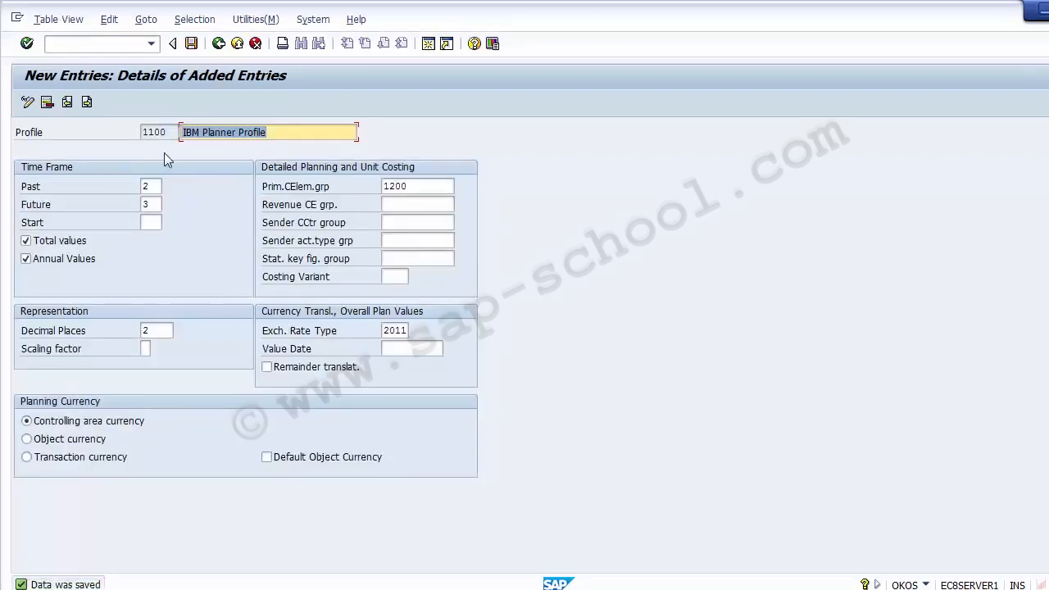
{"action": "left_click_drag", "start_coordinate": [168, 131], "coordinate": [137, 132]}
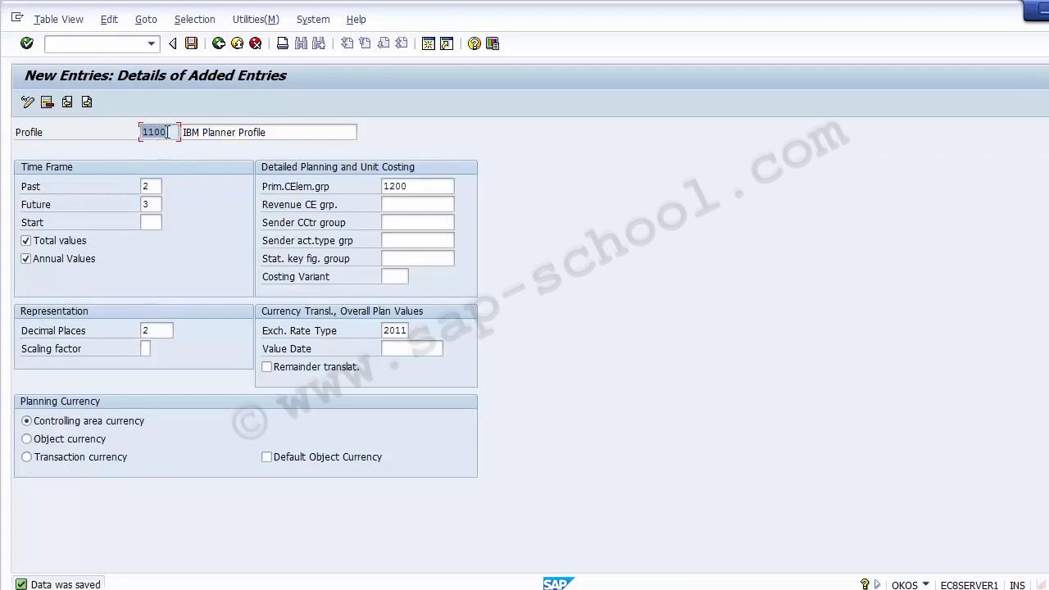
{"action": "left_click_drag", "start_coordinate": [277, 130], "coordinate": [156, 127]}
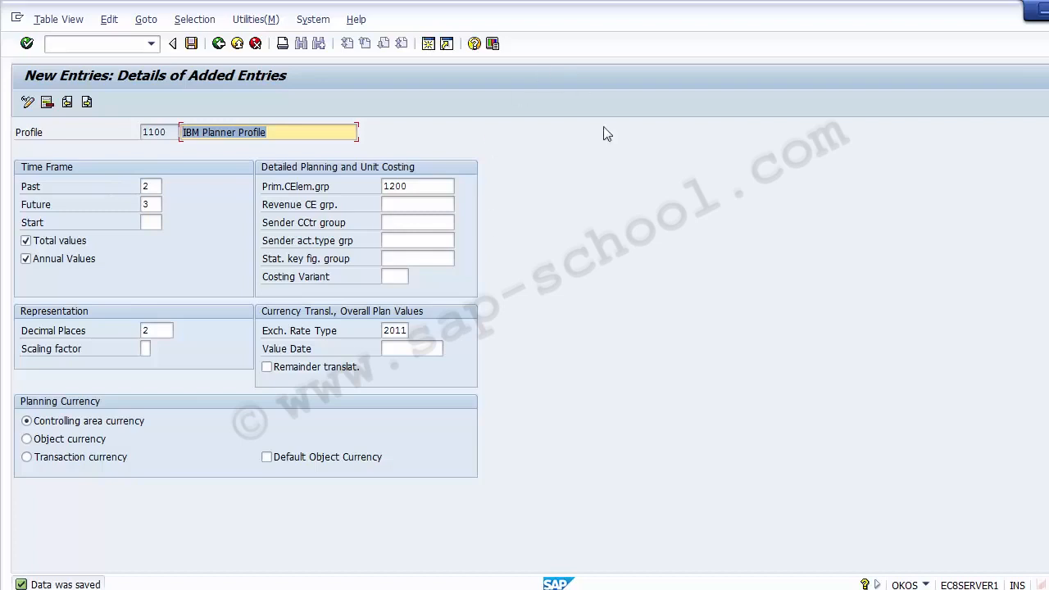
{"action": "left_click", "coordinate": [219, 45]}
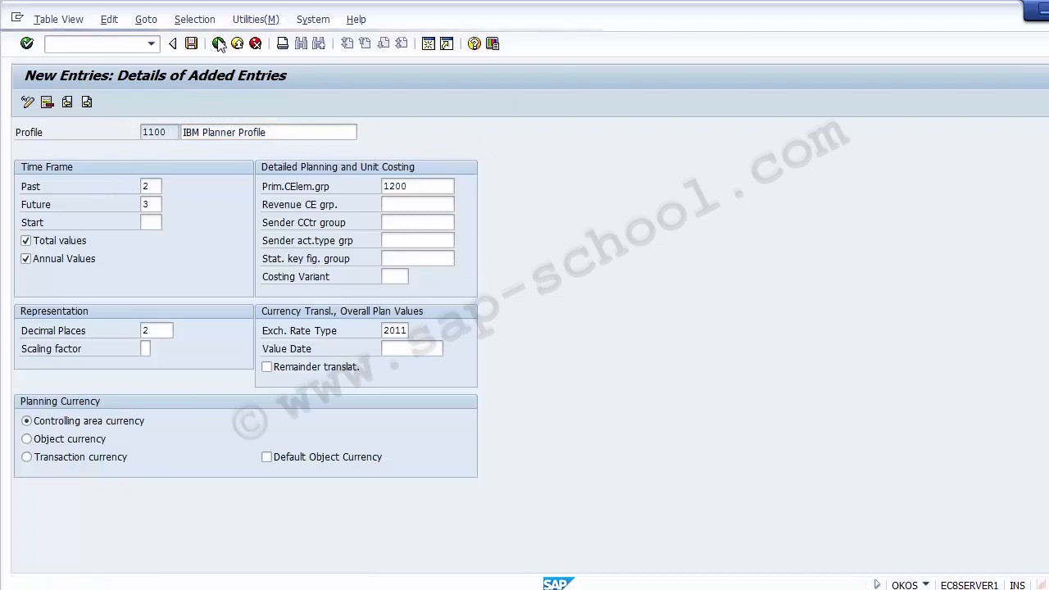
- Switch to the PowerPoint presentation and check the slides on unit testing and planner profiles for overall planning
{"action": "key", "text": "alt+Tab"}
{"action": "key", "text": "Page_Down"}
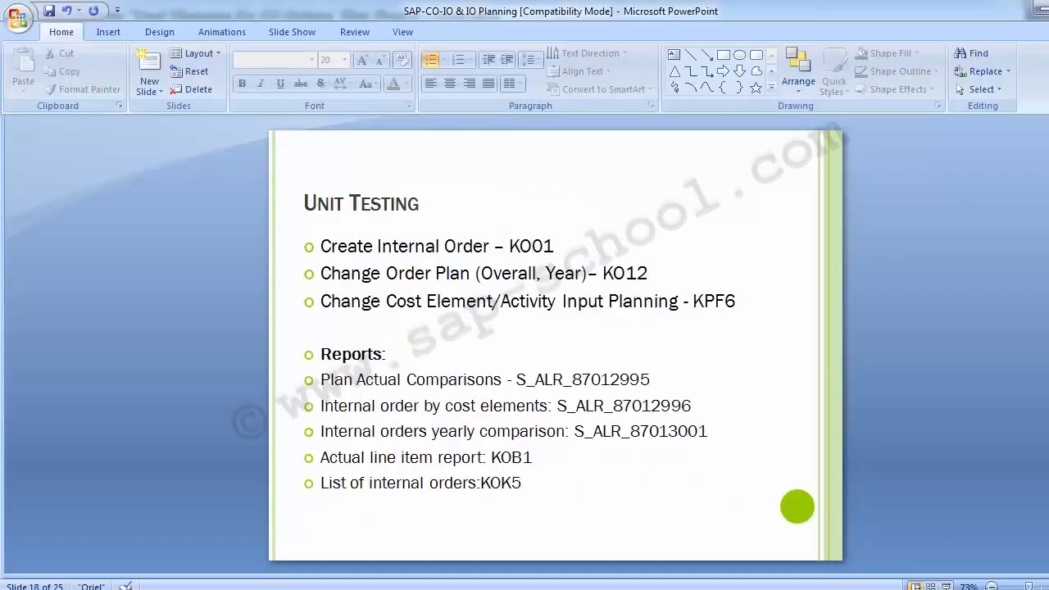
{"action": "key", "text": "Page_Up"}
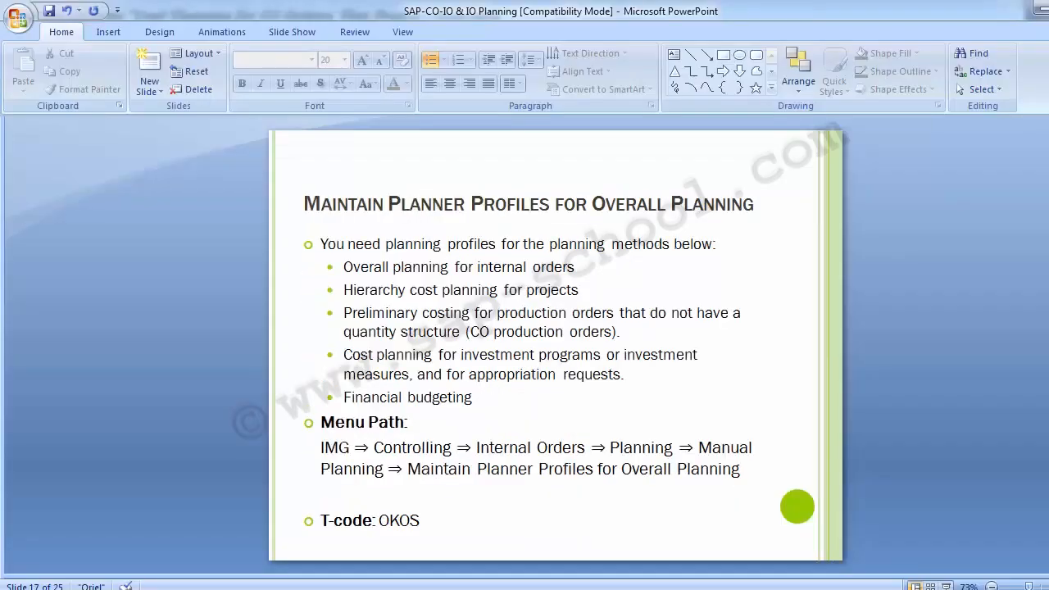
{"action": "key", "text": "alt+Tab"}
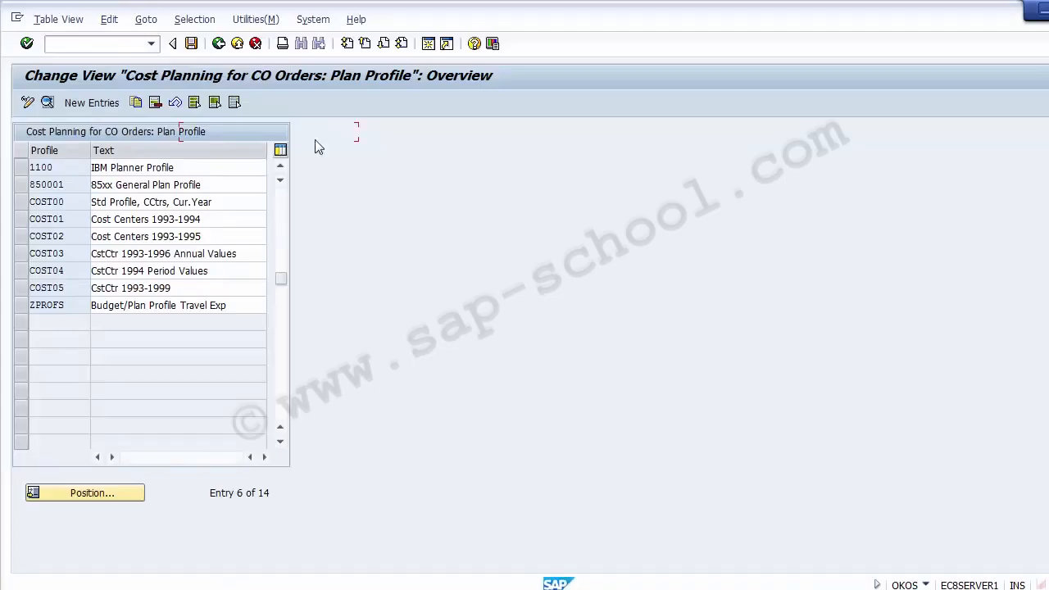
- Return to the IMG structure, close the activity selection, and open Maintain Number Ranges for Overall Planning
{"action": "left_click", "coordinate": [219, 44]}
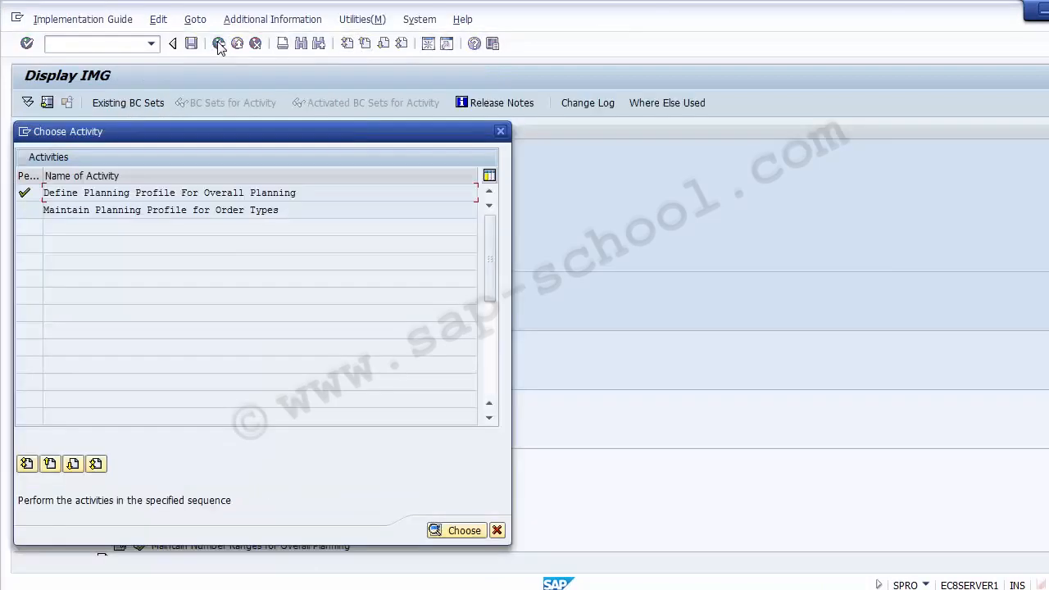
{"action": "left_click", "coordinate": [499, 531]}
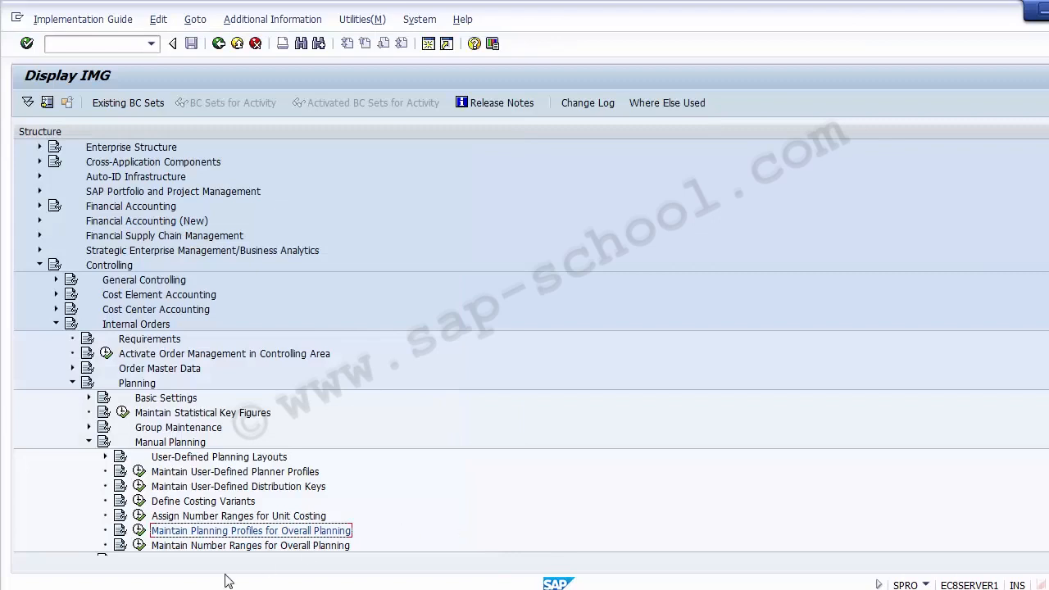
{"action": "left_click", "coordinate": [203, 546]}
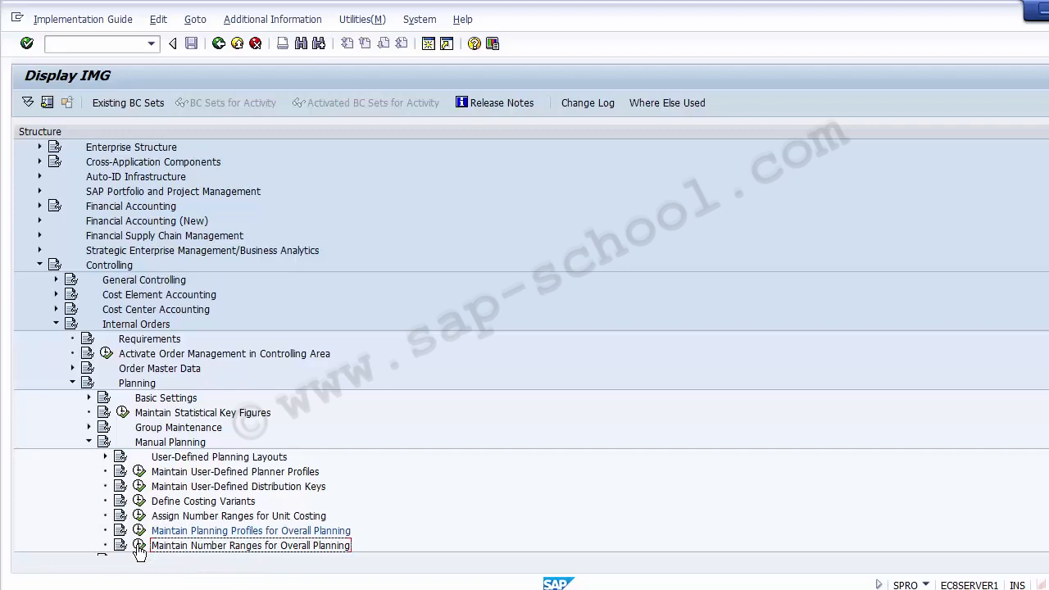
{"action": "left_click", "coordinate": [139, 546]}
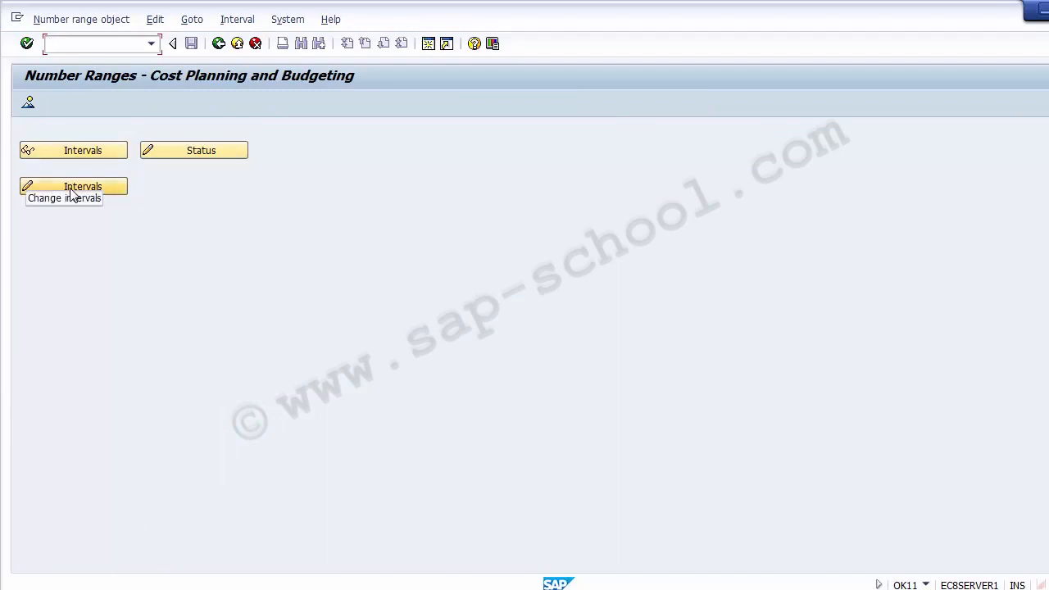
- Insert number range interval 08 from 800000 to 800999 for the planning/budgeting object
{"action": "left_click", "coordinate": [96, 188]}
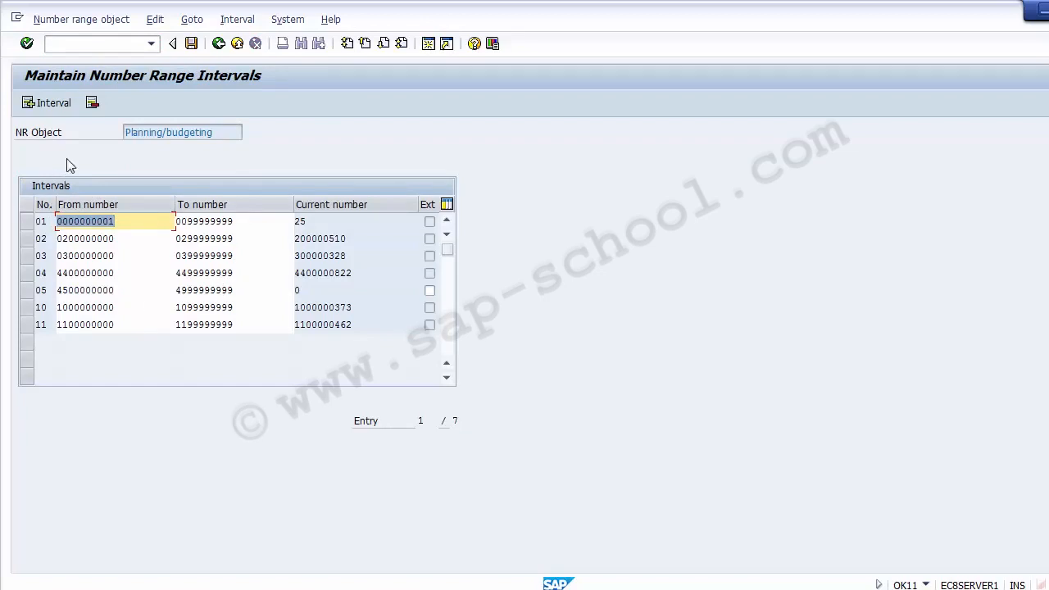
{"action": "left_click", "coordinate": [41, 104]}
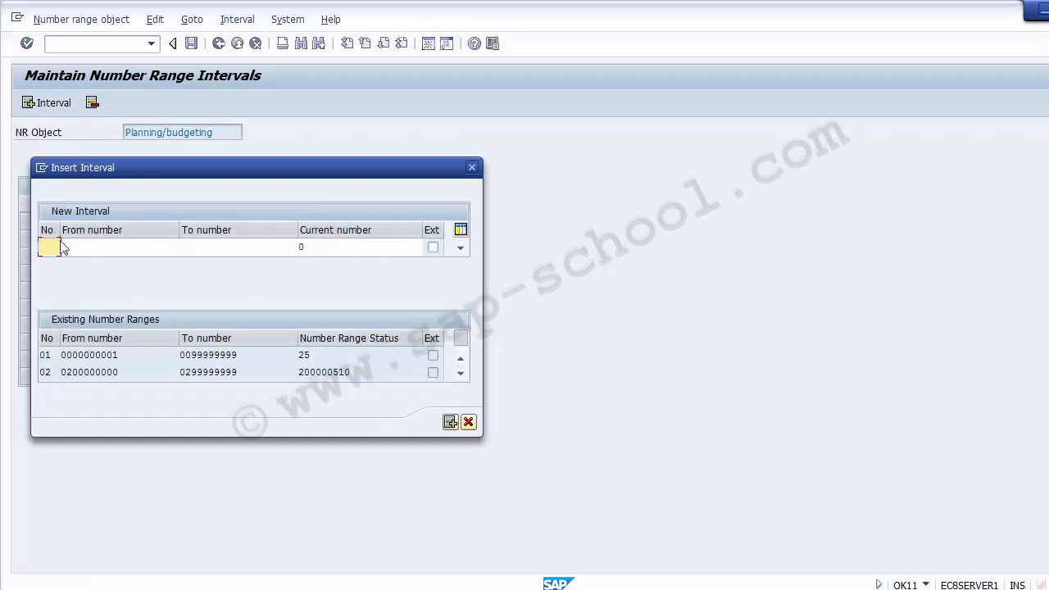
{"action": "type", "text": "03"}
{"action": "key", "text": "Tab"}
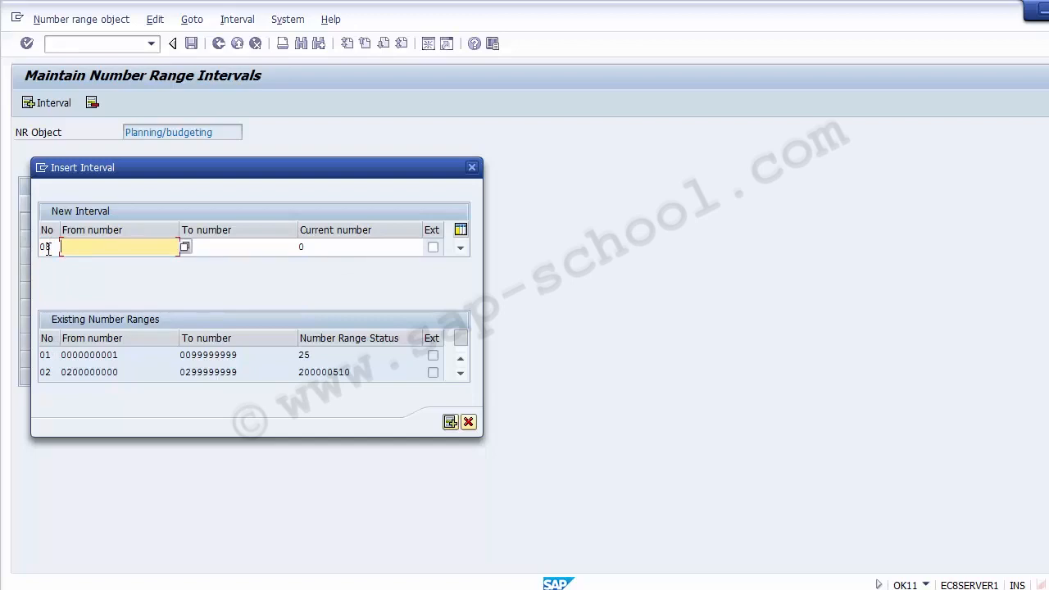
{"action": "type", "text": "800000"}
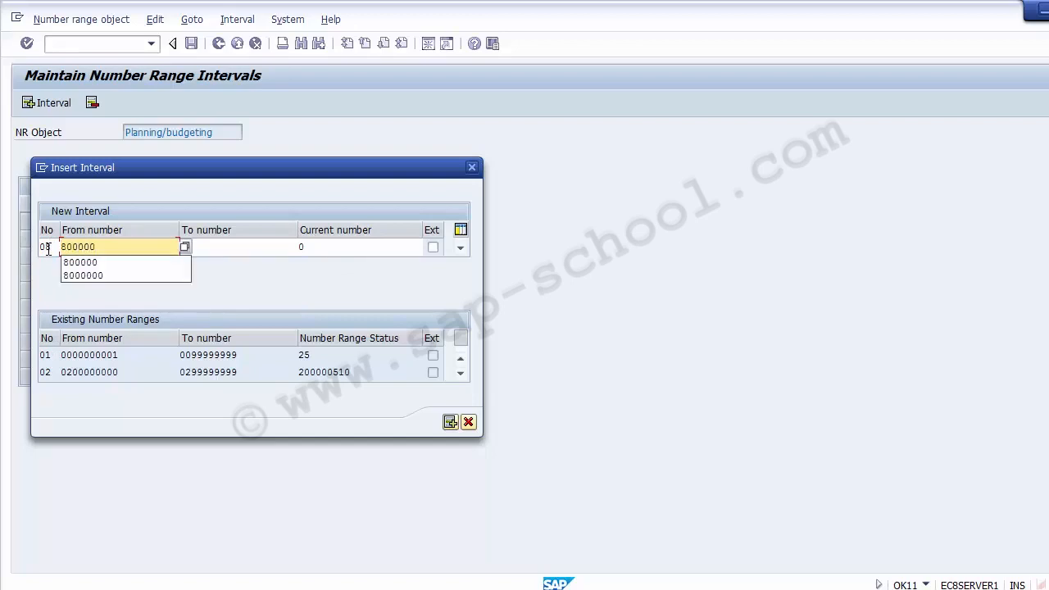
{"action": "key", "text": "Tab"}
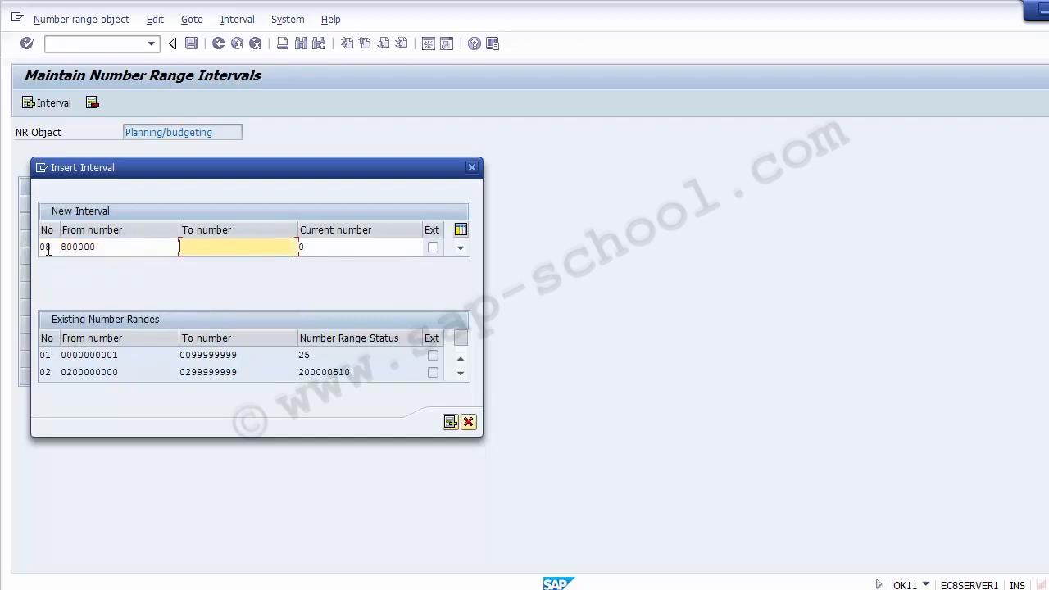
{"action": "type", "text": "8000999"}
{"action": "key", "text": "BackSpace"}
{"action": "left_click", "coordinate": [125, 247]}
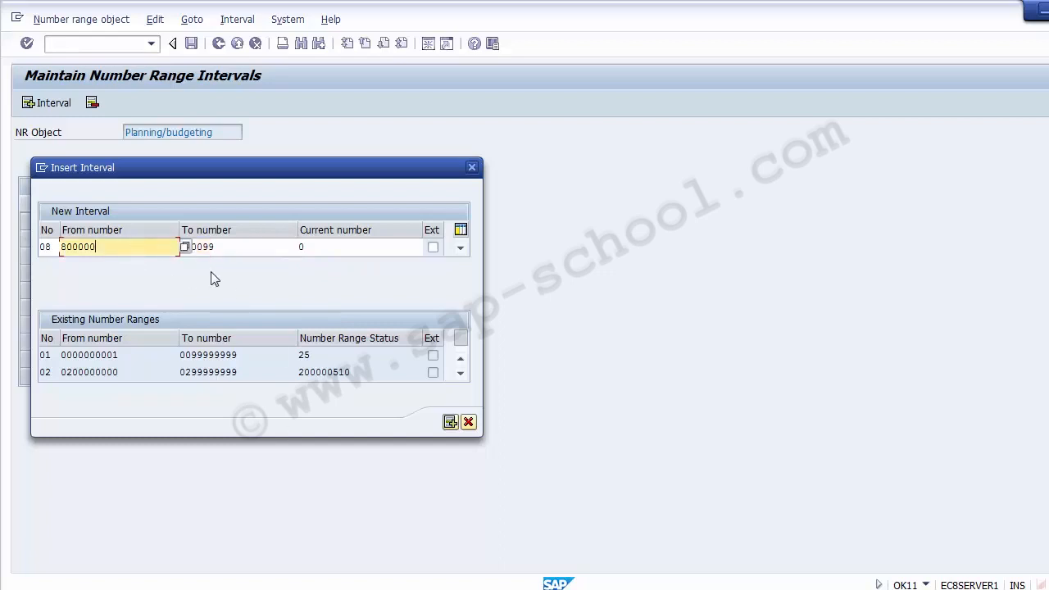
{"action": "left_click", "coordinate": [241, 247]}
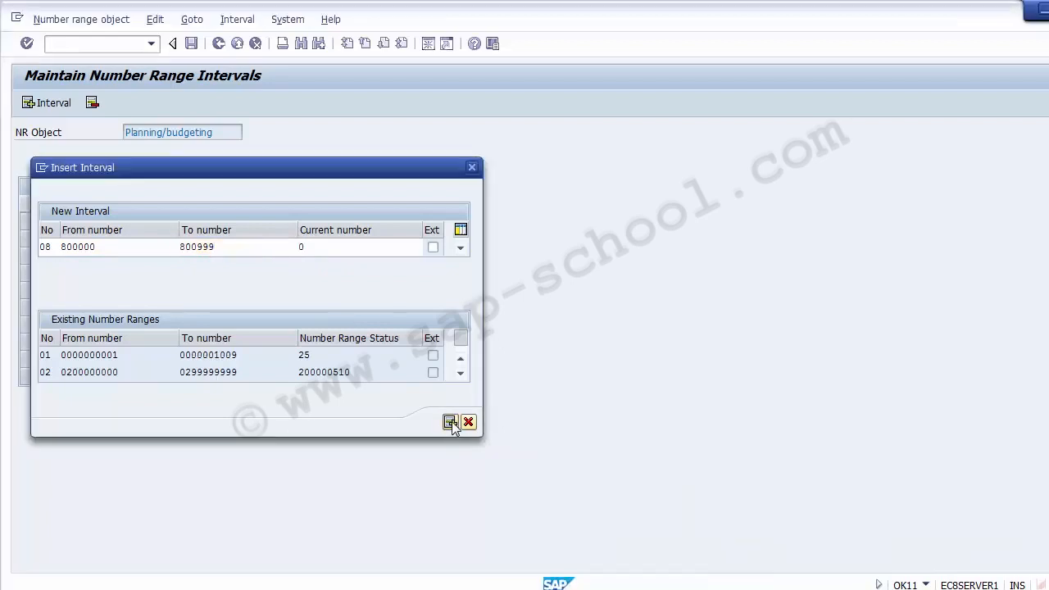
{"action": "left_click", "coordinate": [450, 422]}
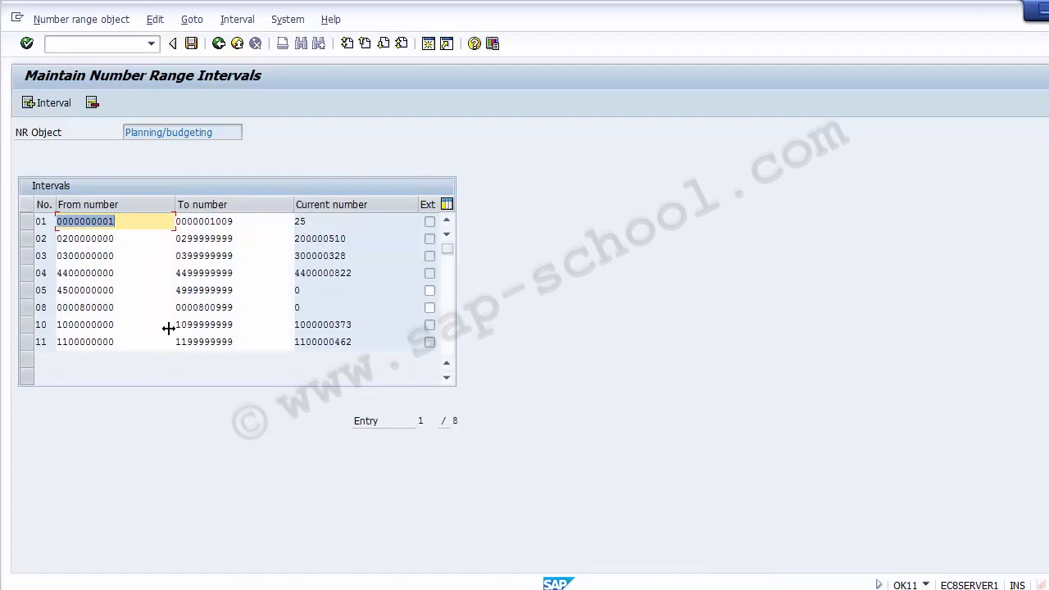
- Save the number range intervals, acknowledge the transport notice, and return to the SAP Easy Access screen
{"action": "left_click", "coordinate": [27, 308]}
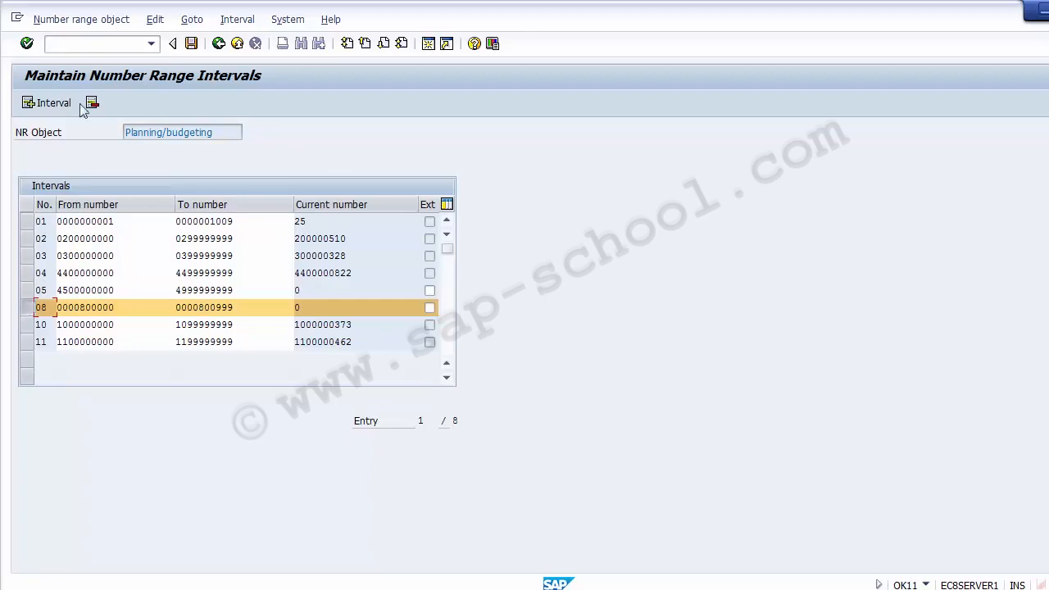
{"action": "left_click", "coordinate": [191, 43]}
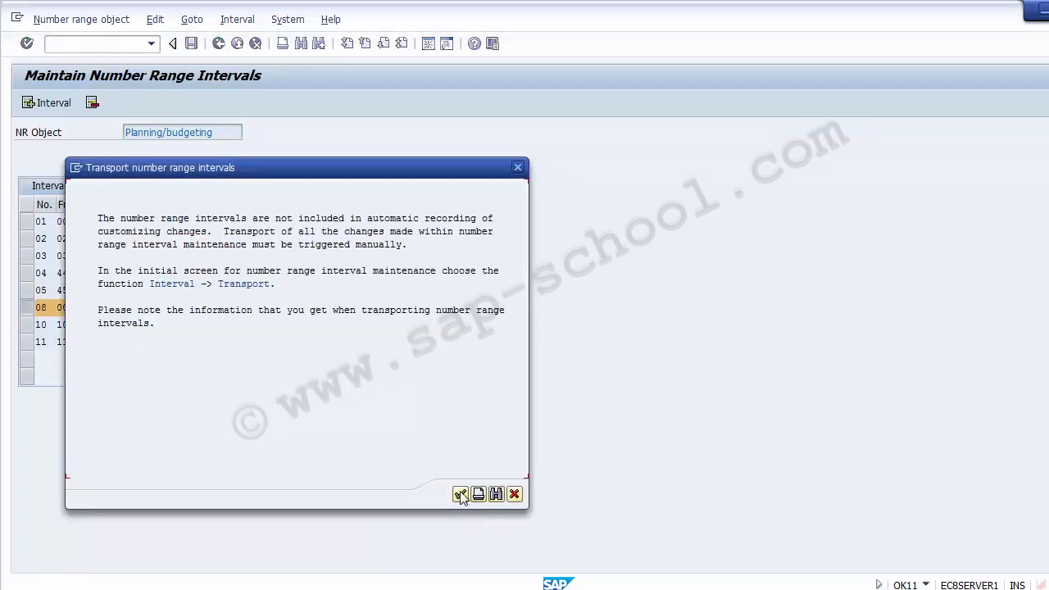
{"action": "left_click", "coordinate": [460, 496]}
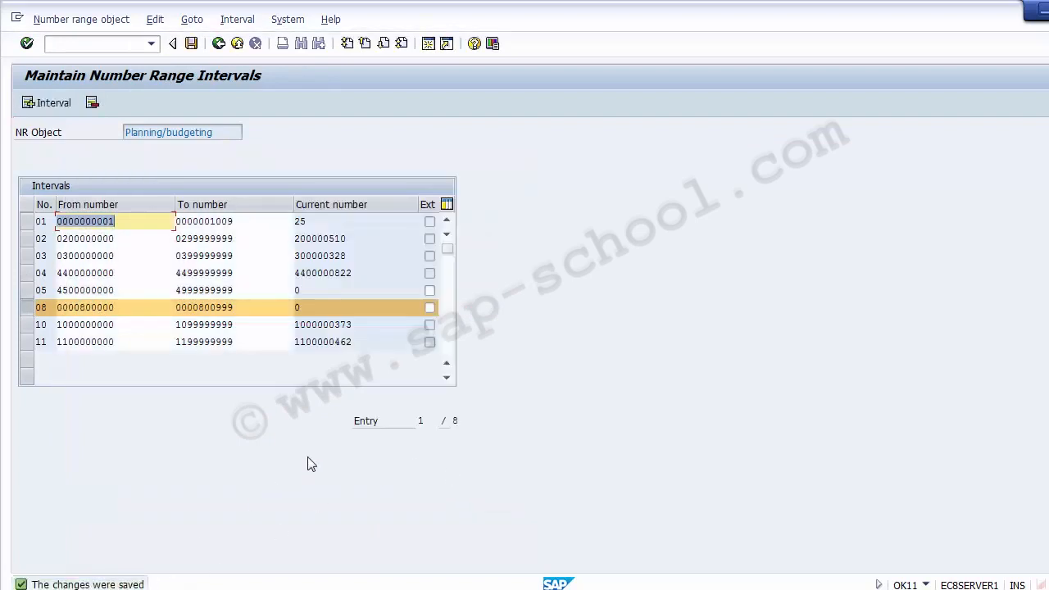
{"action": "left_click", "coordinate": [218, 45]}
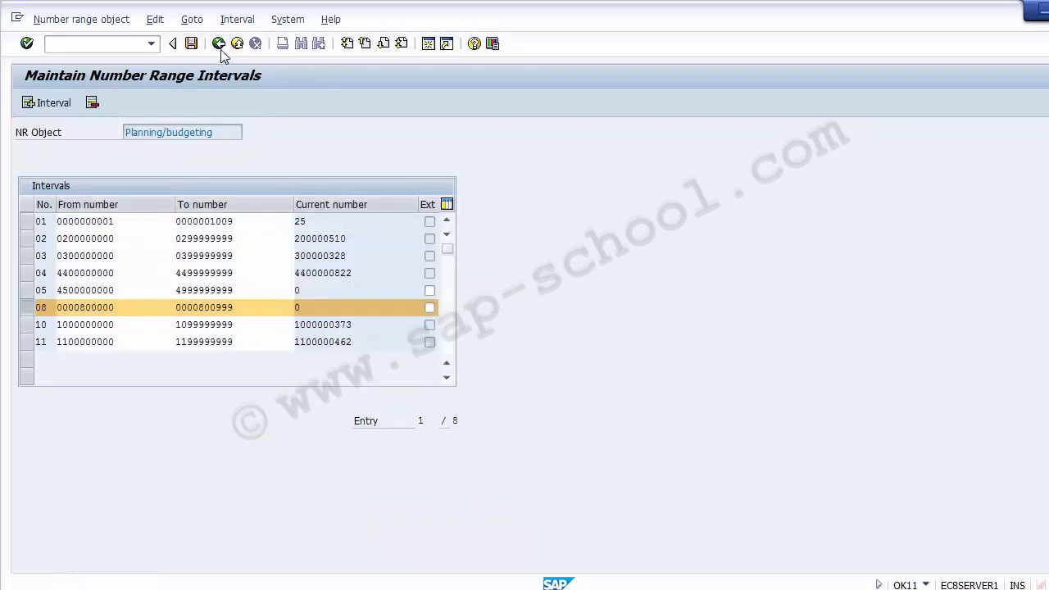
{"action": "left_click", "coordinate": [237, 43]}
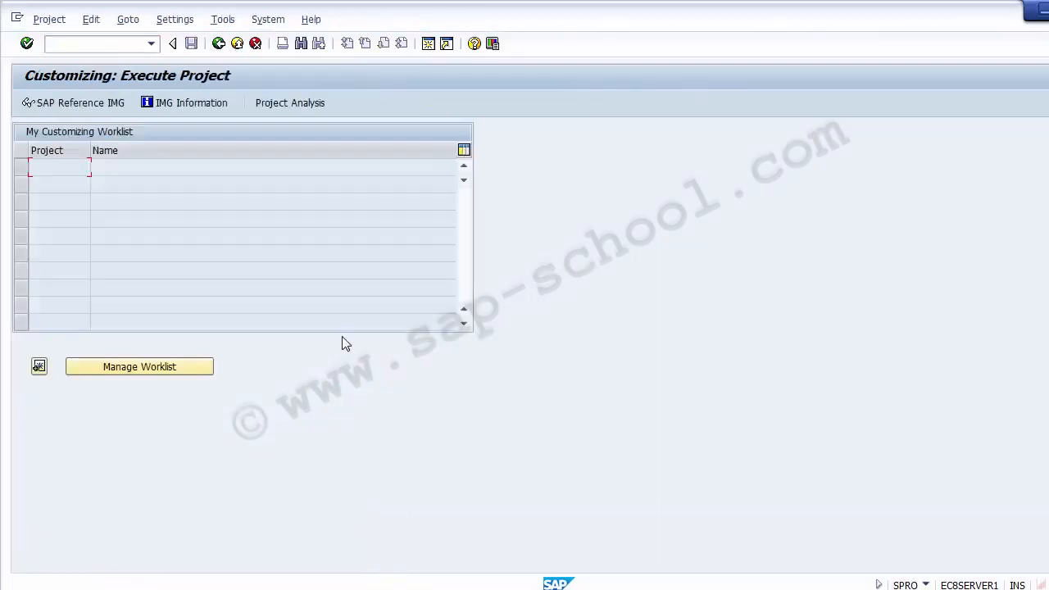
{"action": "left_click", "coordinate": [236, 43]}
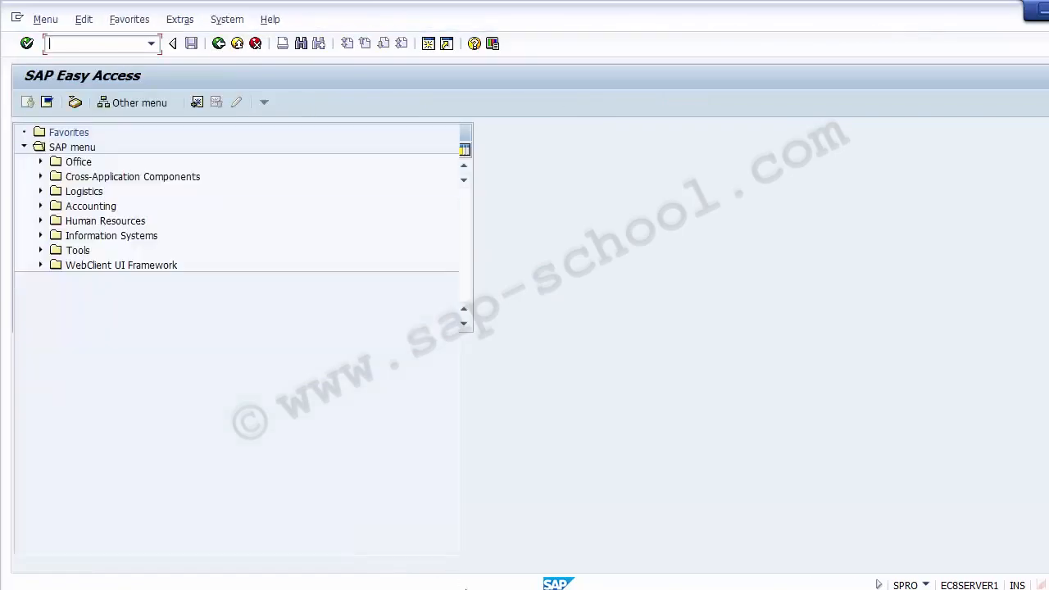
- Switch to the PowerPoint presentation to check the unit testing transactions, and return to SAP Easy Access
{"action": "left_click", "coordinate": [468, 589]}
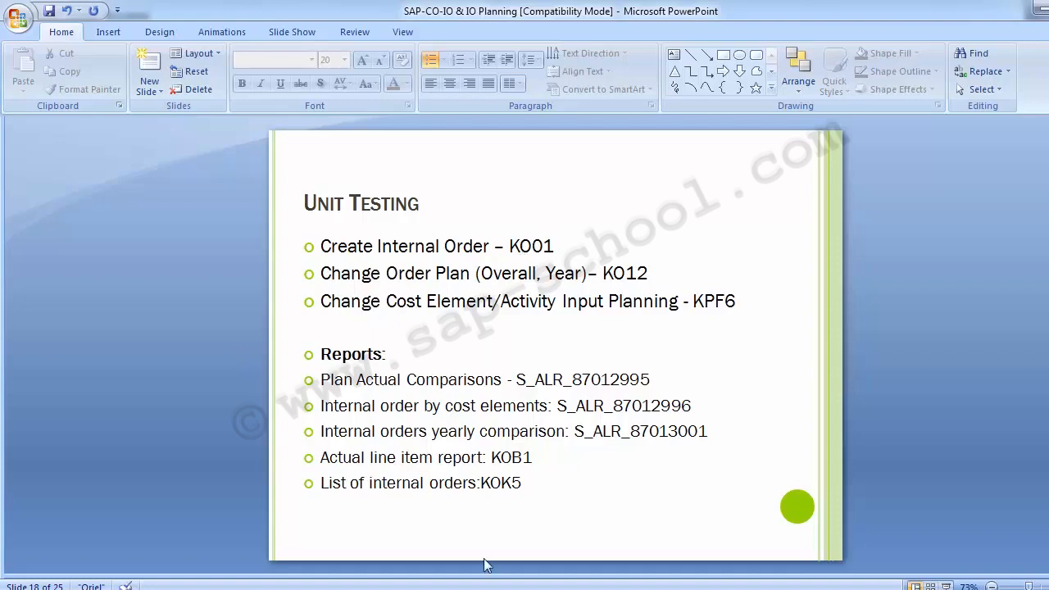
{"action": "mouse_move", "coordinate": [485, 574]}
{"action": "left_click", "coordinate": [445, 569]}
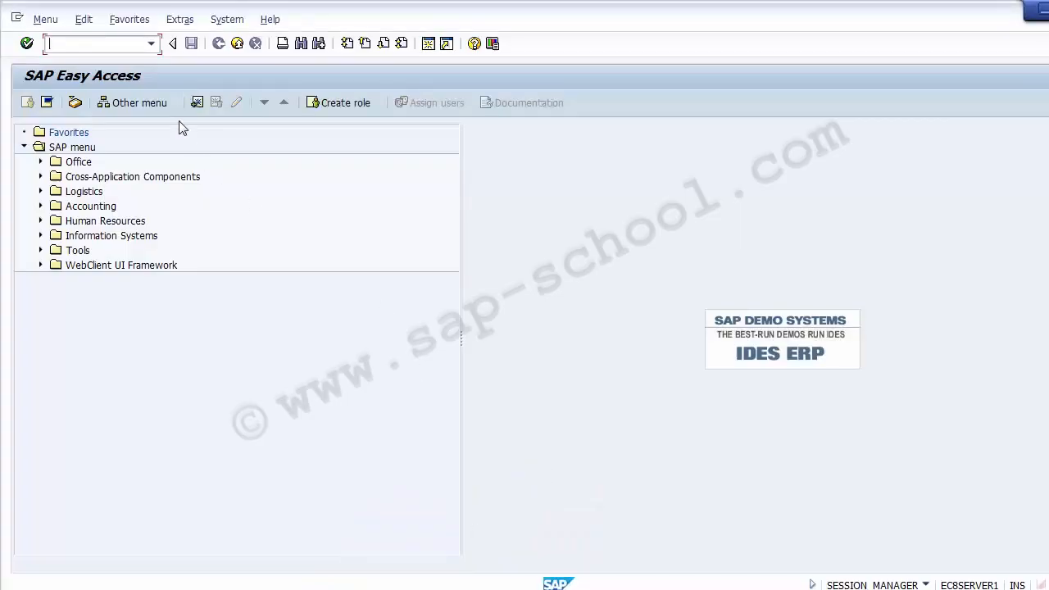
- Start transaction KO01 to create an internal order
{"action": "left_click", "coordinate": [106, 45]}
{"action": "type", "text": "KO01"}
{"action": "key", "text": "Return"}
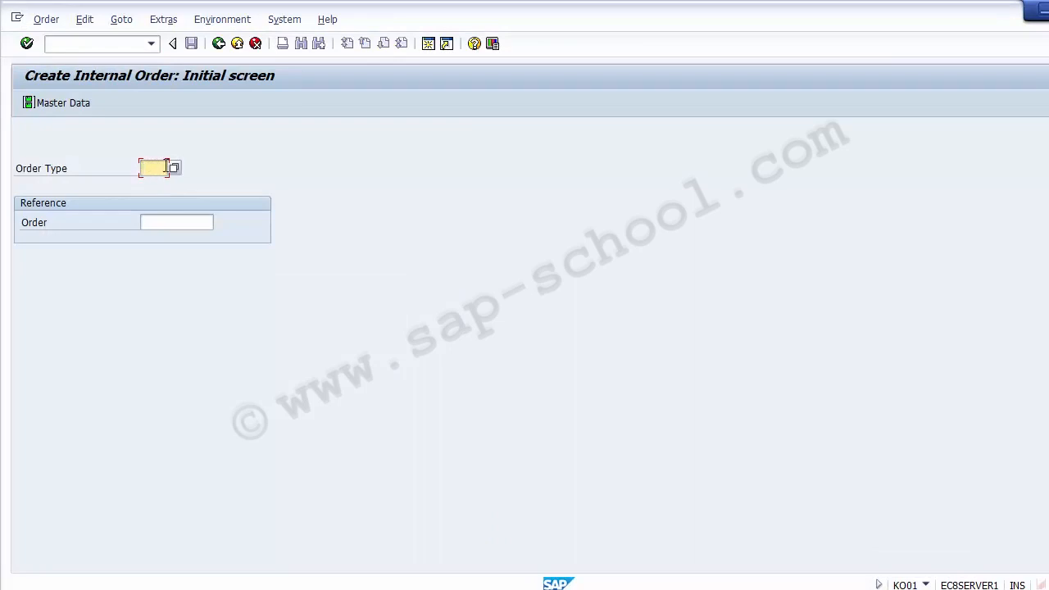
- Set the order type to 1100, Real Internal Order Type, from the list of possible order types
{"action": "left_click", "coordinate": [173, 167]}
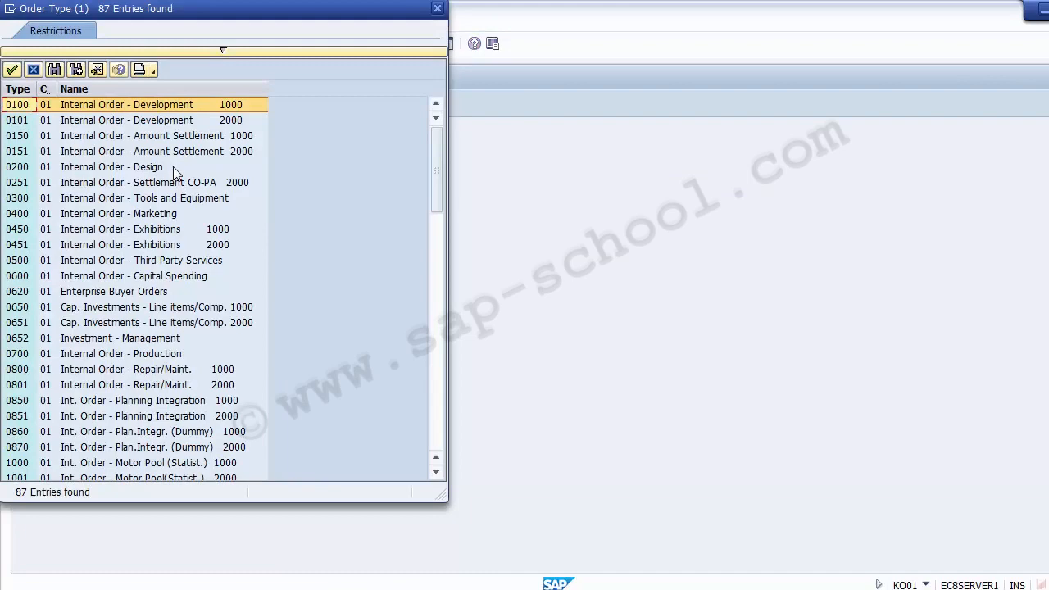
{"action": "key", "text": "Down"}
{"action": "key", "text": "Down"}
{"action": "key", "text": "Down"}
{"action": "key", "text": "Down"}
{"action": "key", "text": "Down"}
{"action": "key", "text": "Down"}
{"action": "key", "text": "Down"}
{"action": "key", "text": "Down"}
{"action": "key", "text": "Down"}
{"action": "key", "text": "Down"}
{"action": "key", "text": "Down"}
{"action": "key", "text": "Down"}
{"action": "key", "text": "Down"}
{"action": "key", "text": "Down"}
{"action": "key", "text": "Down"}
{"action": "key", "text": "Down"}
{"action": "key", "text": "Down"}
{"action": "key", "text": "Down"}
{"action": "key", "text": "Down"}
{"action": "key", "text": "Down"}
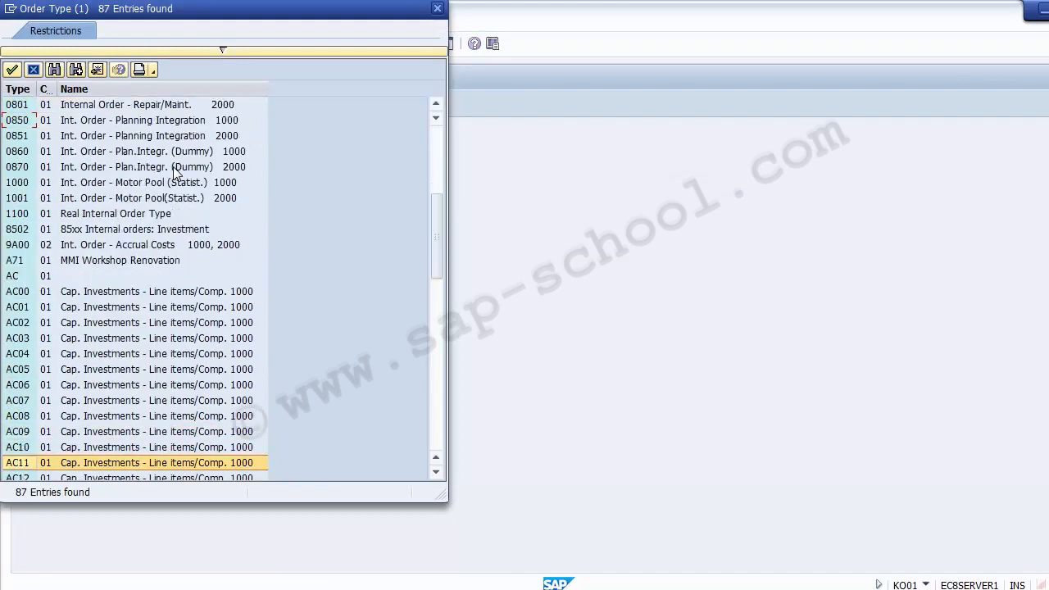
{"action": "key", "text": "Down"}
{"action": "key", "text": "Down"}
{"action": "key", "text": "Down"}
{"action": "key", "text": "Down"}
{"action": "key", "text": "Down"}
{"action": "key", "text": "Down"}
{"action": "key", "text": "Down"}
{"action": "key", "text": "Down"}
{"action": "key", "text": "Down"}
{"action": "key", "text": "Down"}
{"action": "key", "text": "Down"}
{"action": "key", "text": "Up"}
{"action": "key", "text": "Up"}
{"action": "key", "text": "Up"}
{"action": "key", "text": "Up"}
{"action": "key", "text": "Up"}
{"action": "key", "text": "Up"}
{"action": "key", "text": "Page_Down"}
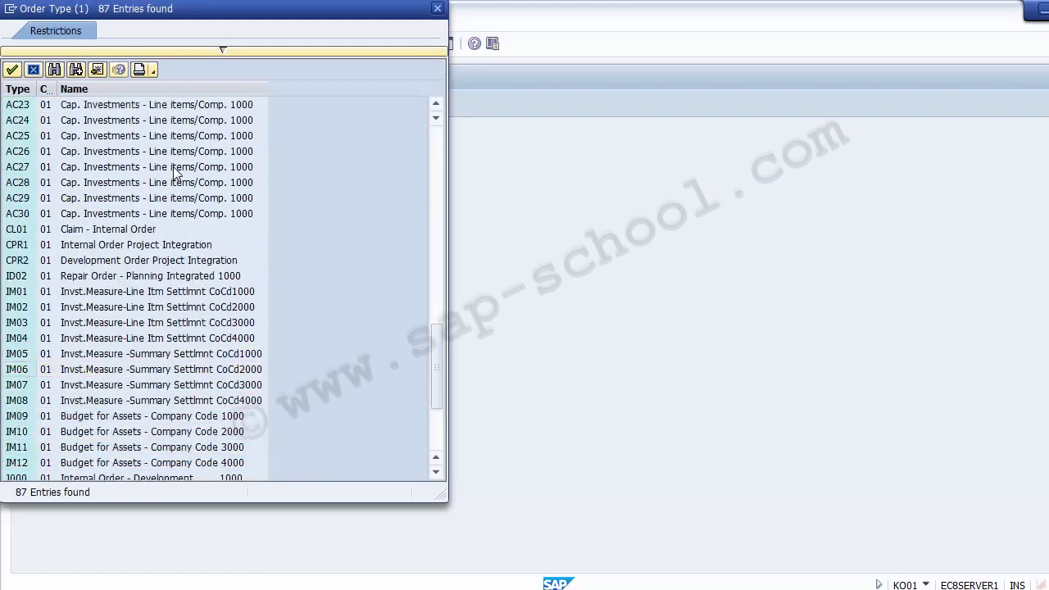
{"action": "key", "text": "Page_Down"}
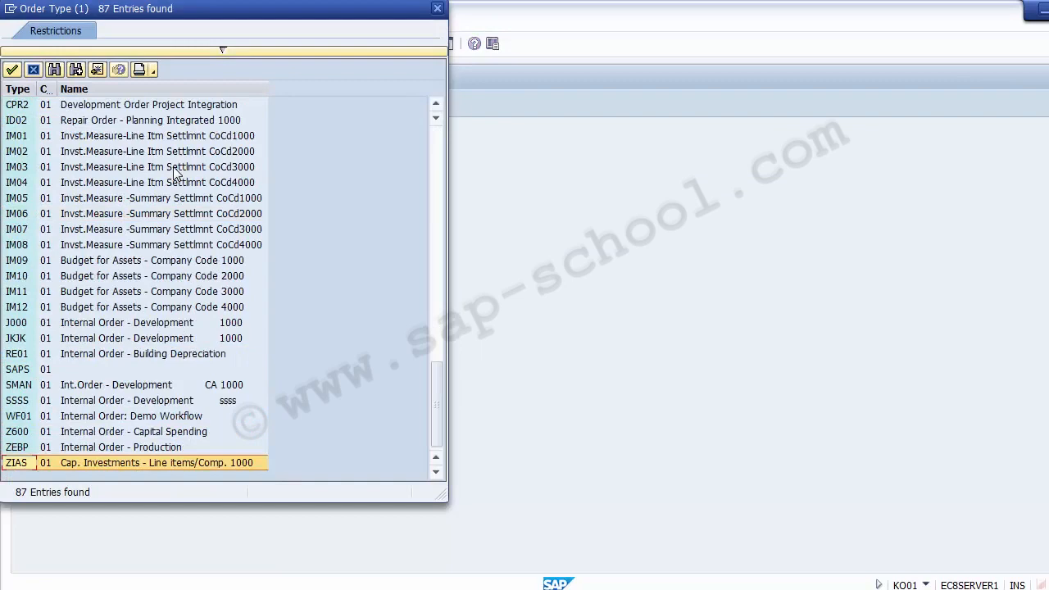
{"action": "key", "text": "Up"}
{"action": "key", "text": "Up"}
{"action": "key", "text": "Up"}
{"action": "key", "text": "Up"}
{"action": "key", "text": "Up"}
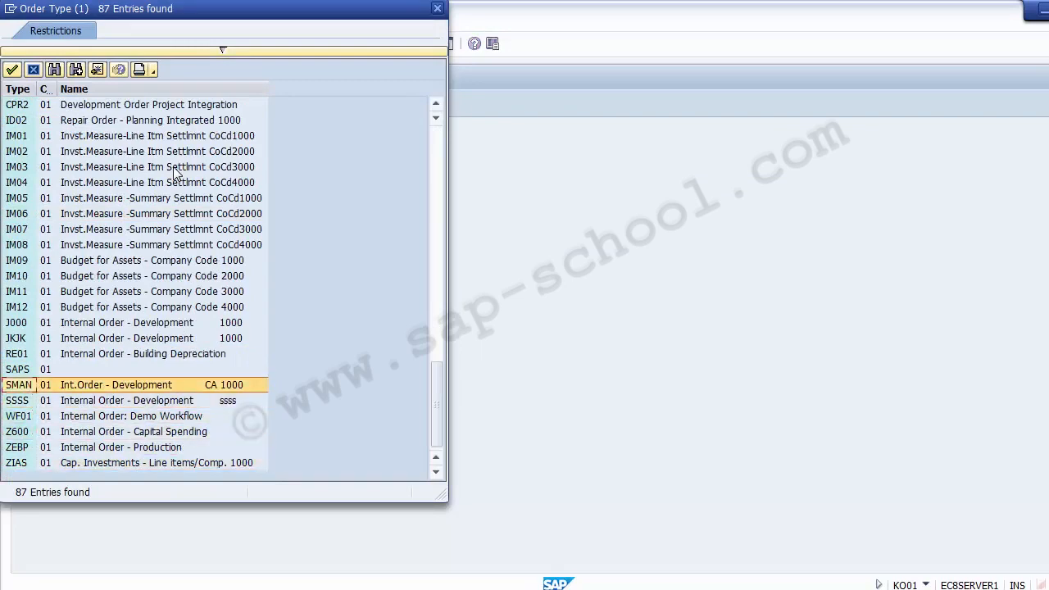
{"action": "key", "text": "Up"}
{"action": "key", "text": "Up"}
{"action": "key", "text": "Up"}
{"action": "key", "text": "Up"}
{"action": "key", "text": "Up"}
{"action": "key", "text": "Up"}
{"action": "key", "text": "Up"}
{"action": "key", "text": "Up"}
{"action": "key", "text": "Up"}
{"action": "key", "text": "Up"}
{"action": "key", "text": "Up"}
{"action": "key", "text": "Up"}
{"action": "key", "text": "Up"}
{"action": "key", "text": "Up"}
{"action": "key", "text": "Up"}
{"action": "key", "text": "Up"}
{"action": "key", "text": "Up"}
{"action": "key", "text": "Up"}
{"action": "key", "text": "Up"}
{"action": "key", "text": "Up"}
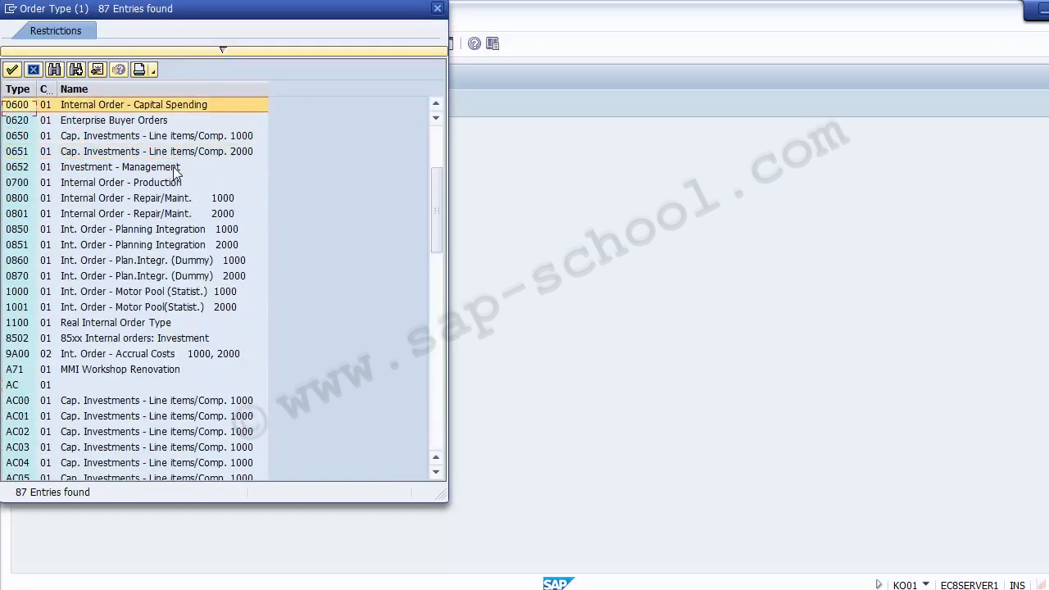
{"action": "key", "text": "Down"}
{"action": "key", "text": "Down"}
{"action": "key", "text": "Down"}
{"action": "key", "text": "Down"}
{"action": "key", "text": "Down"}
{"action": "key", "text": "Down"}
{"action": "key", "text": "Down"}
{"action": "key", "text": "Down"}
{"action": "key", "text": "Down"}
{"action": "key", "text": "Down"}
{"action": "key", "text": "Down"}
{"action": "key", "text": "Down"}
{"action": "key", "text": "Down"}
{"action": "key", "text": "Down"}
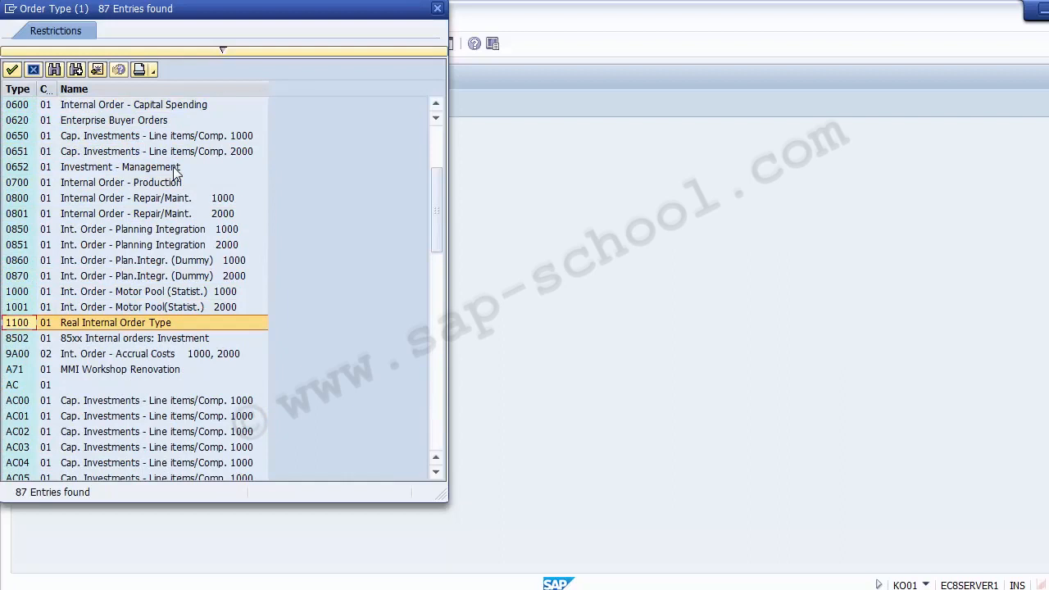
{"action": "double_click", "coordinate": [22, 331]}
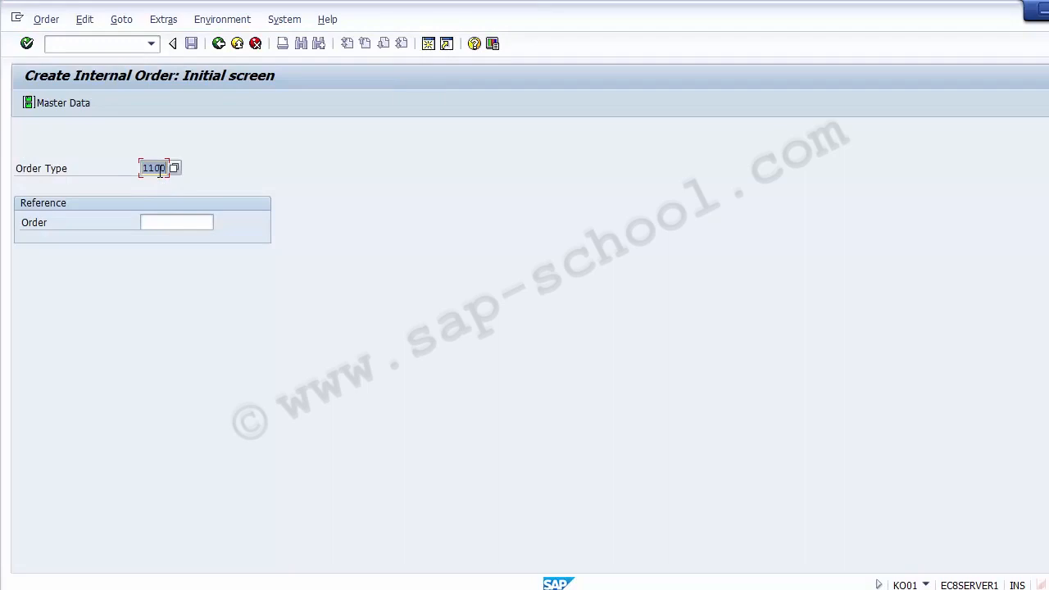
- Continue to the order's master data with Z100 as the controlling area
{"action": "key", "text": "Return"}
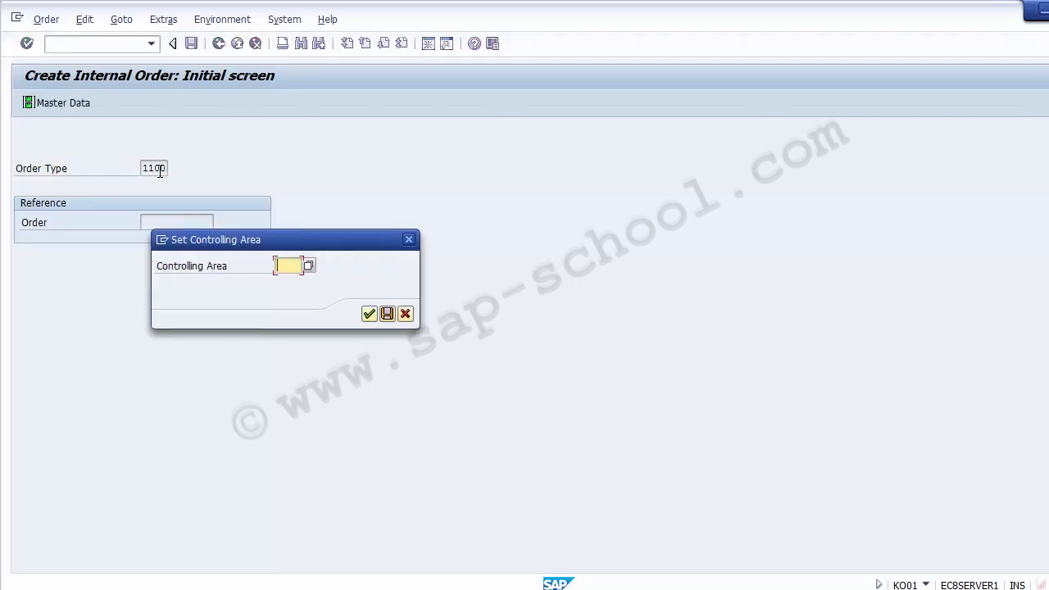
{"action": "type", "text": "Z100"}
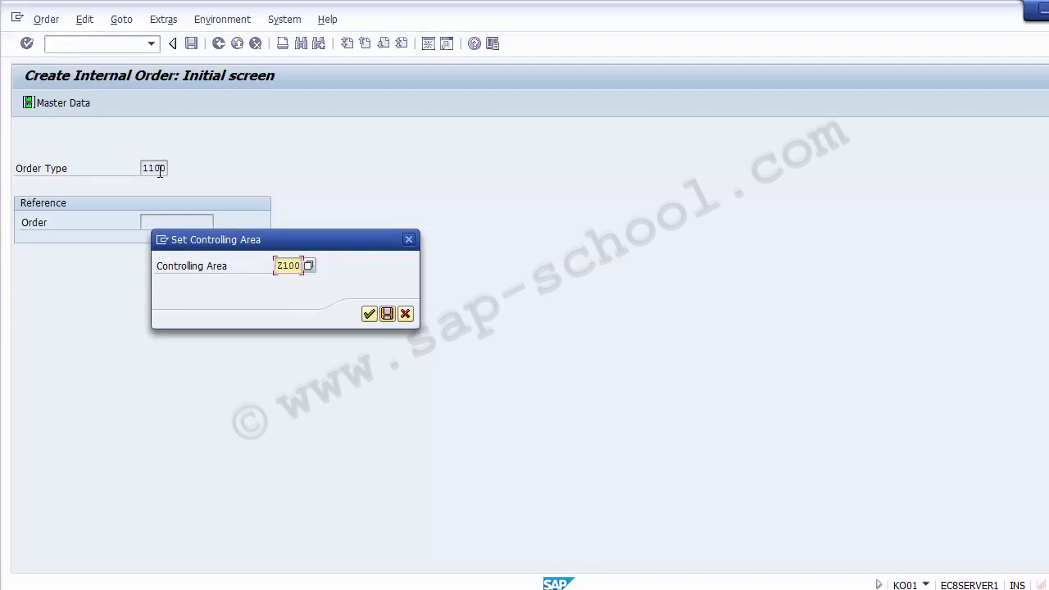
{"action": "key", "text": "Return"}
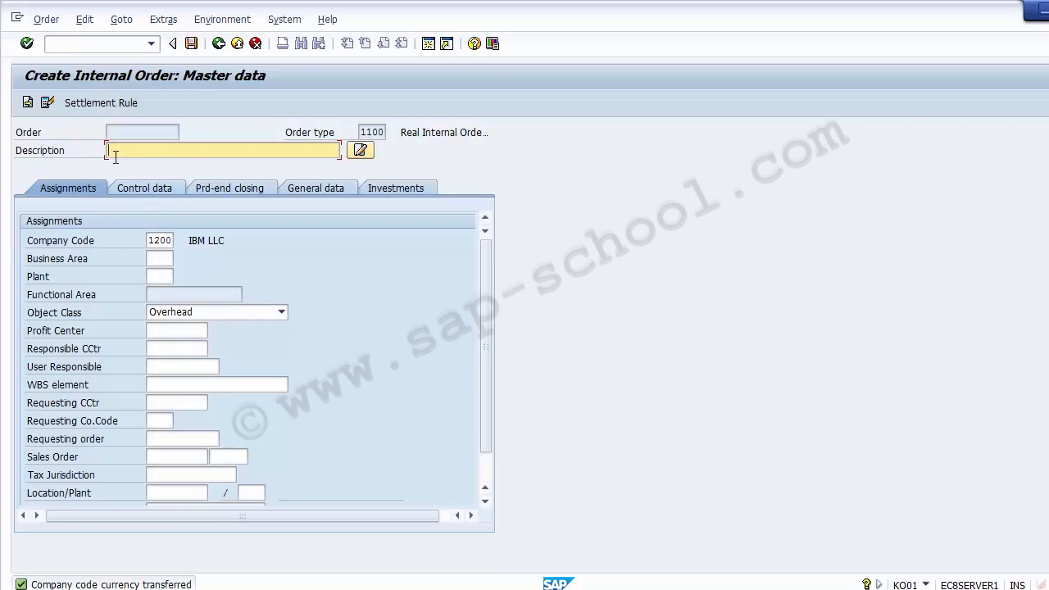
- Describe the internal order as "Internal Order for ABC Fair"
{"action": "type", "text": "Internal Order for ABC Fair"}
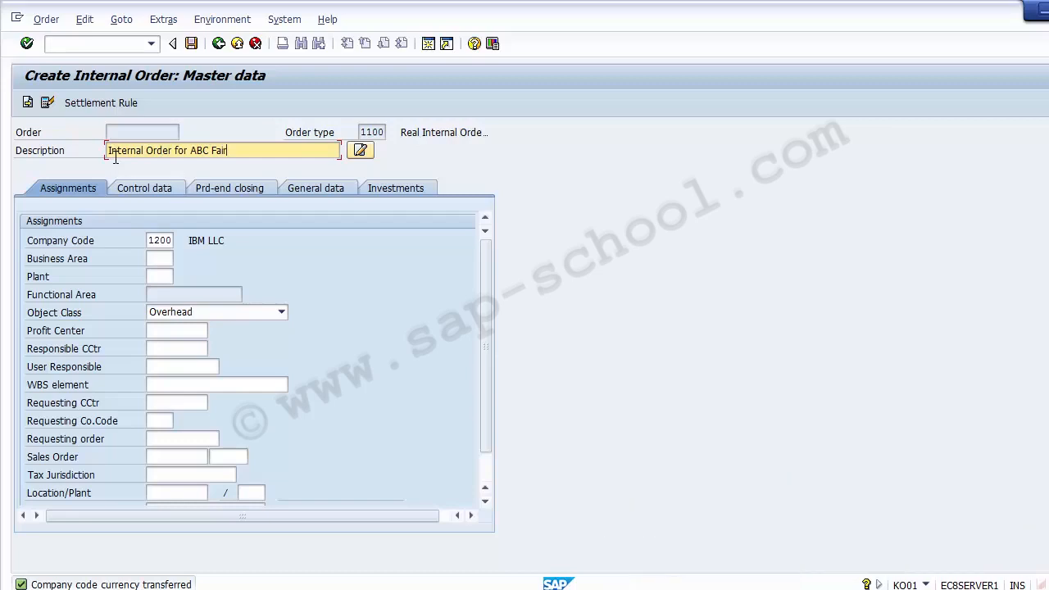
{"action": "left_click", "coordinate": [156, 242]}
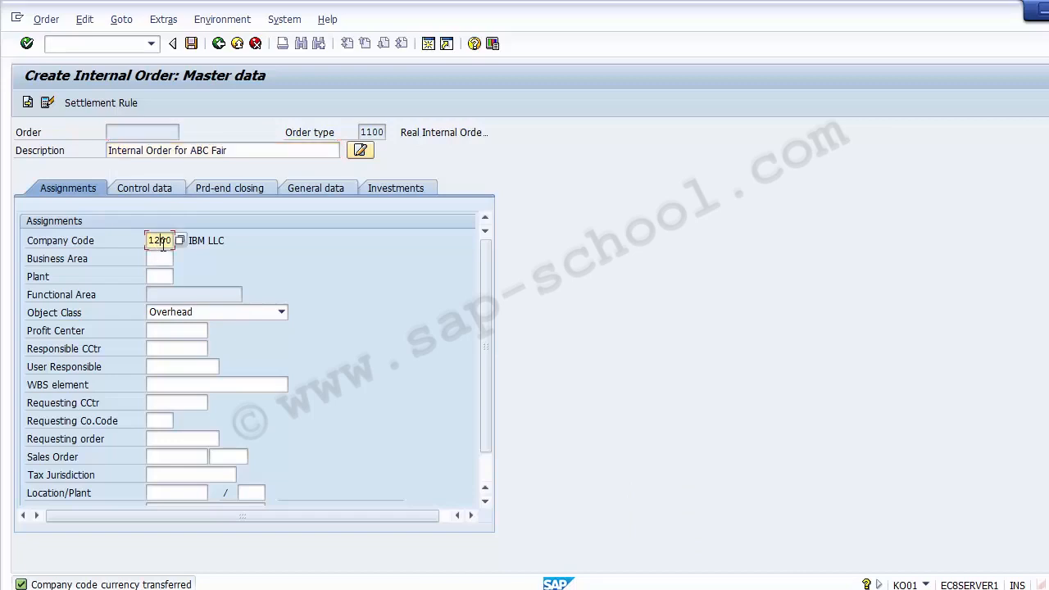
{"action": "left_click", "coordinate": [207, 318]}
{"action": "left_click", "coordinate": [181, 337]}
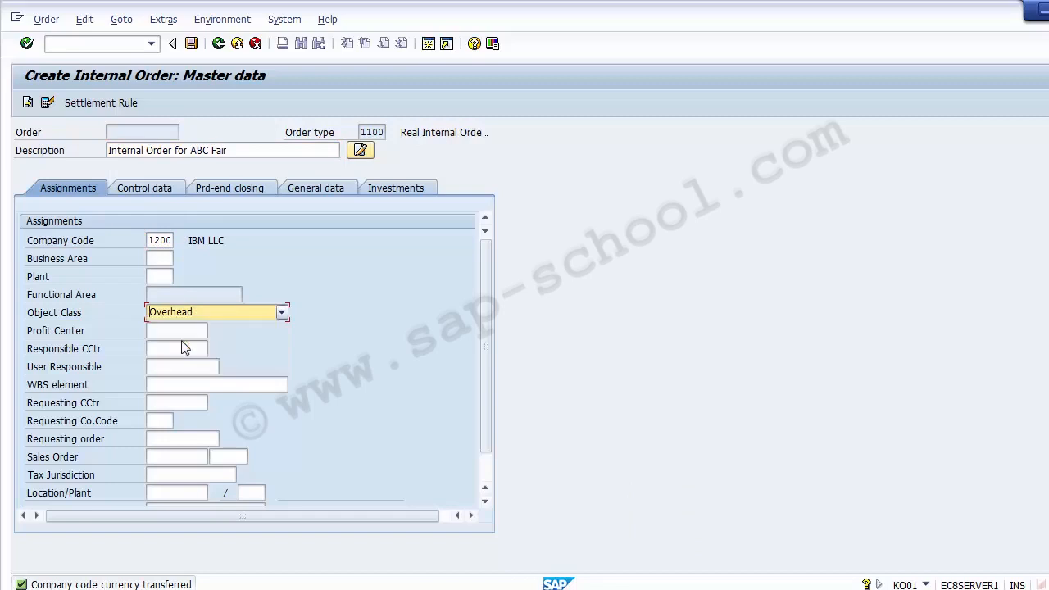
- Assign profit center 11000, SOAPS, to the internal order from the list of possible profit centers
{"action": "left_click", "coordinate": [176, 333]}
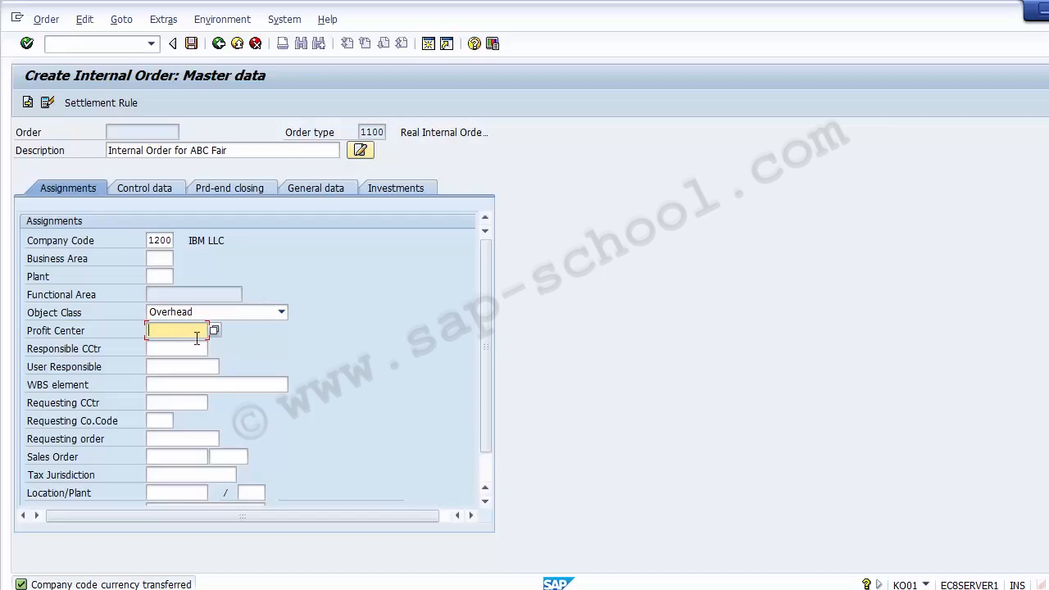
{"action": "left_click", "coordinate": [215, 330]}
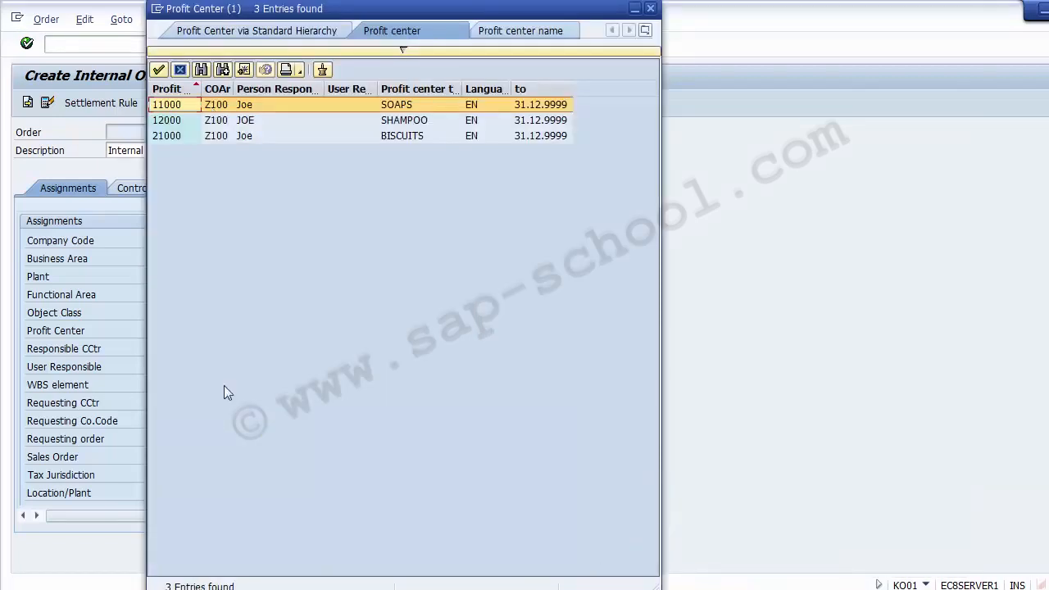
{"action": "double_click", "coordinate": [166, 105]}
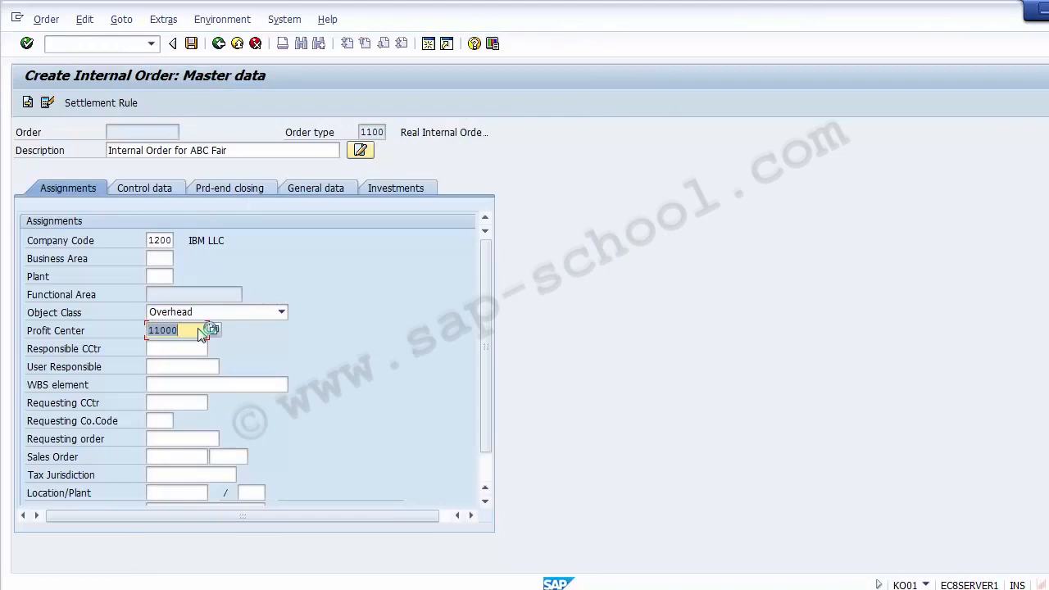
{"action": "left_click", "coordinate": [163, 273]}
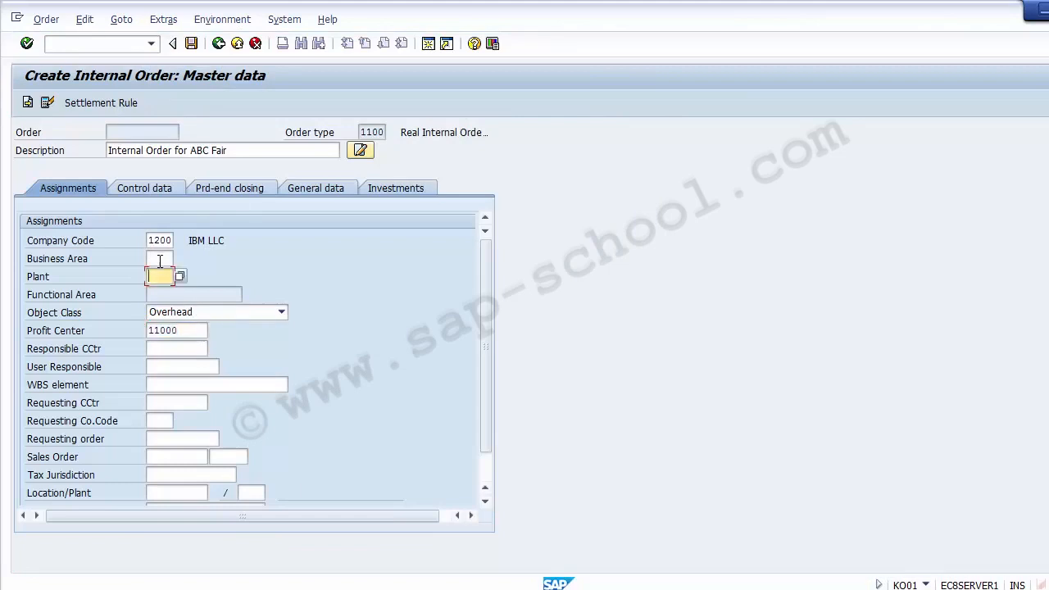
- Review the assignments and control data of the new ABC Fair order, and save the internal order
{"action": "left_click", "coordinate": [159, 258]}
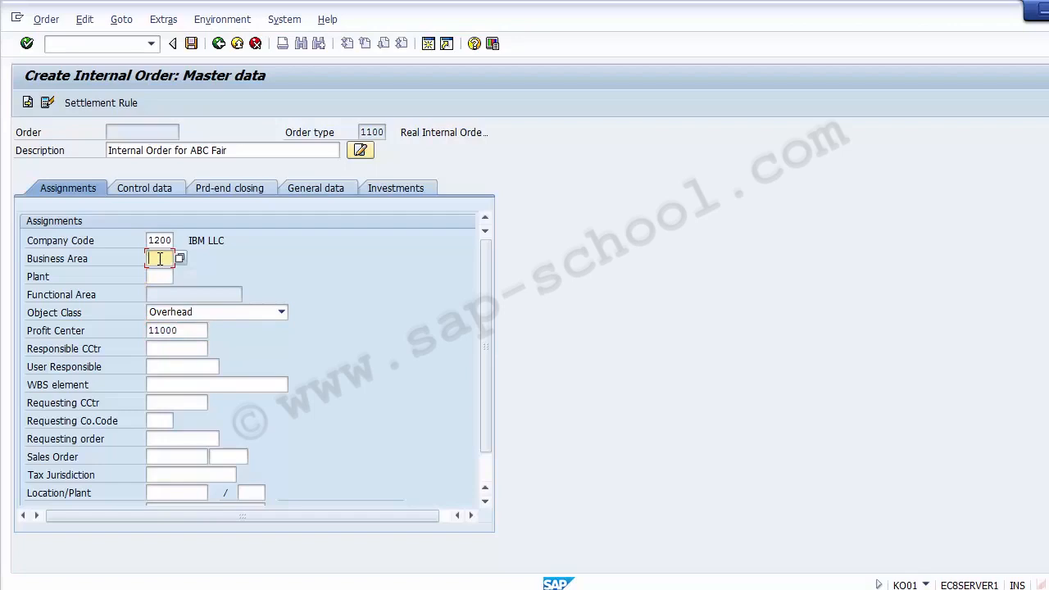
{"action": "scroll", "coordinate": [484, 479], "scroll_direction": "down", "scroll_amount": 2}
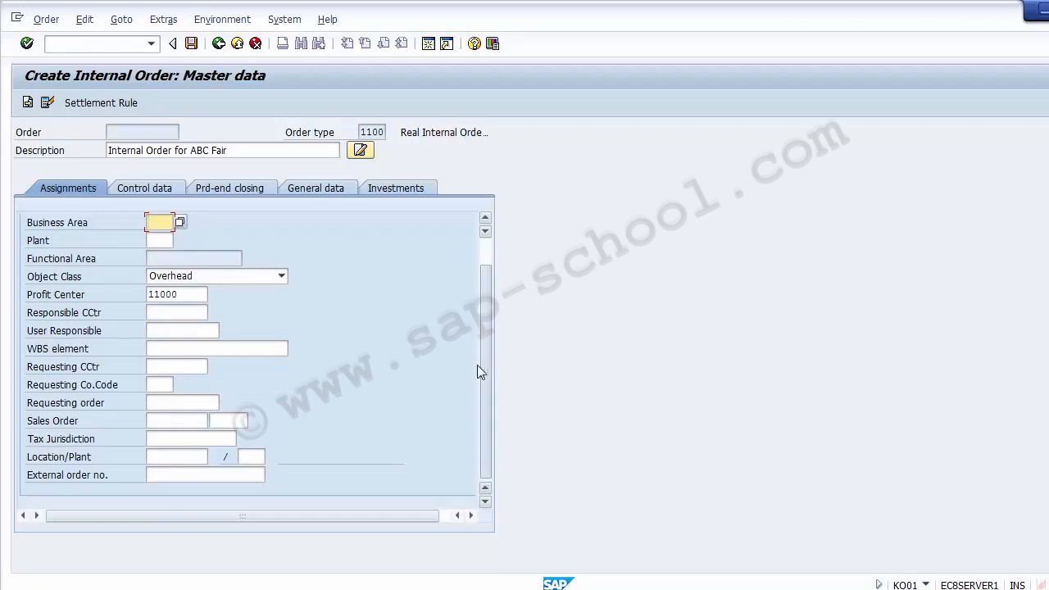
{"action": "scroll", "coordinate": [478, 369], "scroll_direction": "up", "scroll_amount": 2}
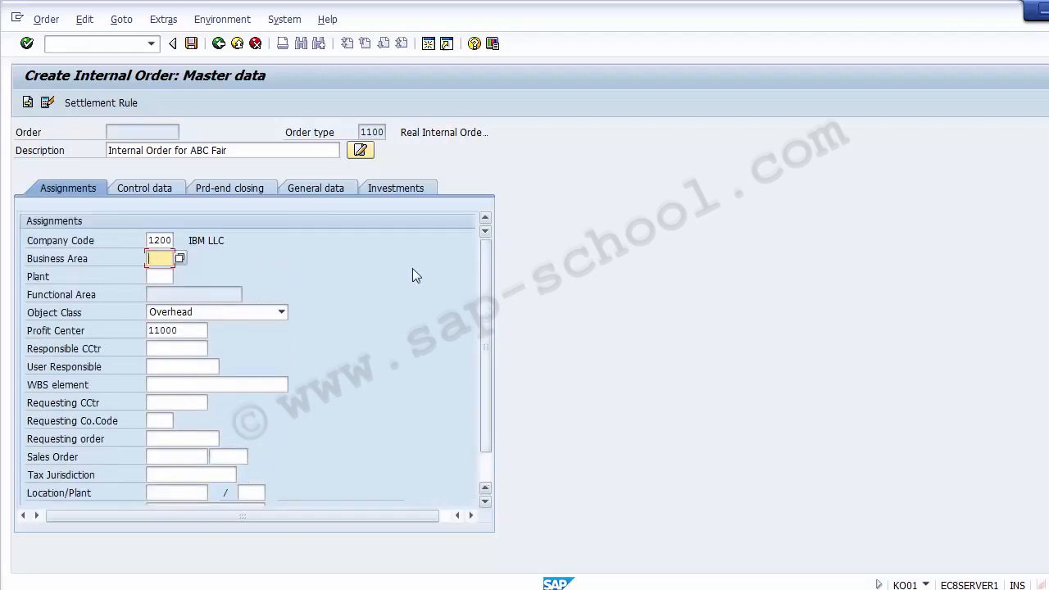
{"action": "left_click", "coordinate": [145, 189]}
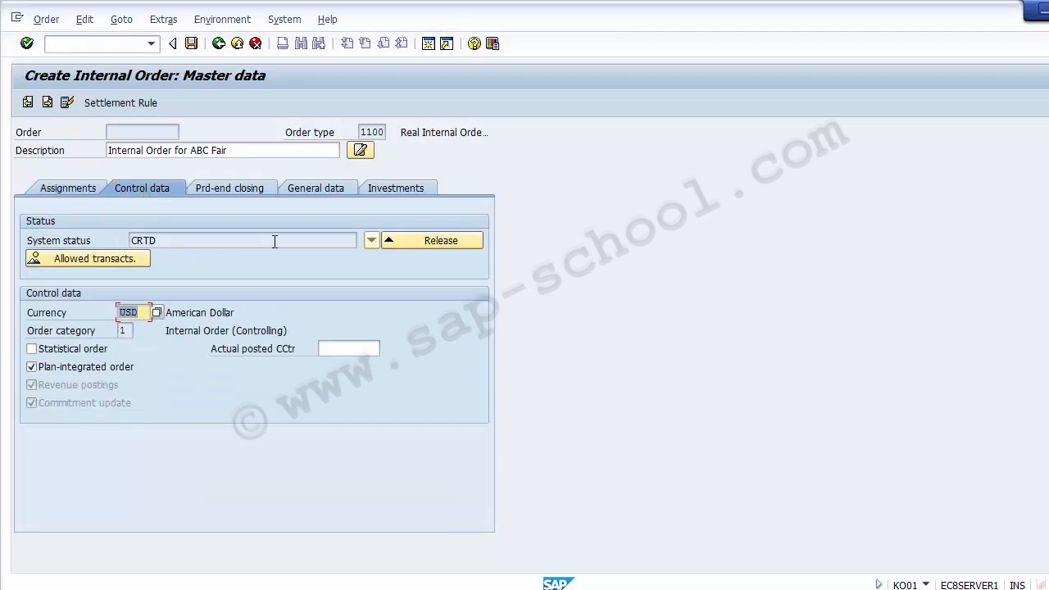
{"action": "left_click", "coordinate": [65, 191]}
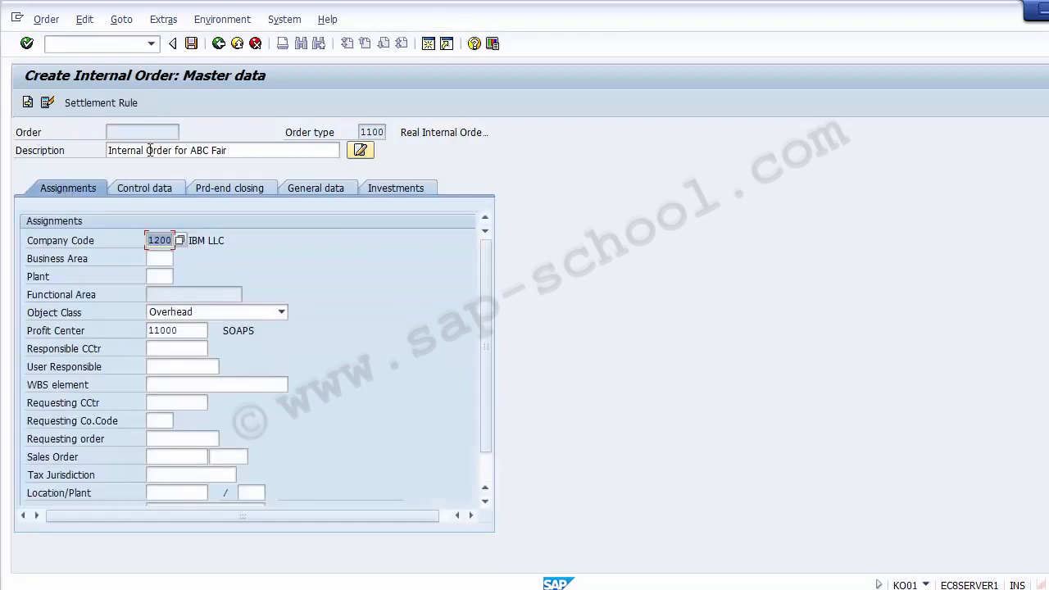
{"action": "left_click", "coordinate": [193, 45]}
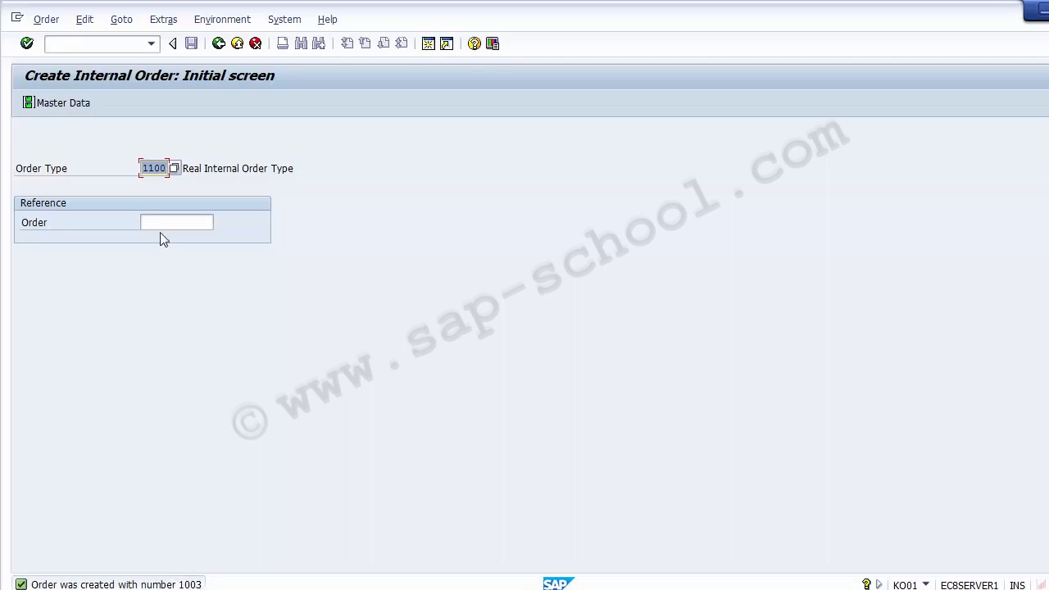
- Enter KO02 as the transaction code for changing internal orders
{"action": "left_click", "coordinate": [93, 46]}
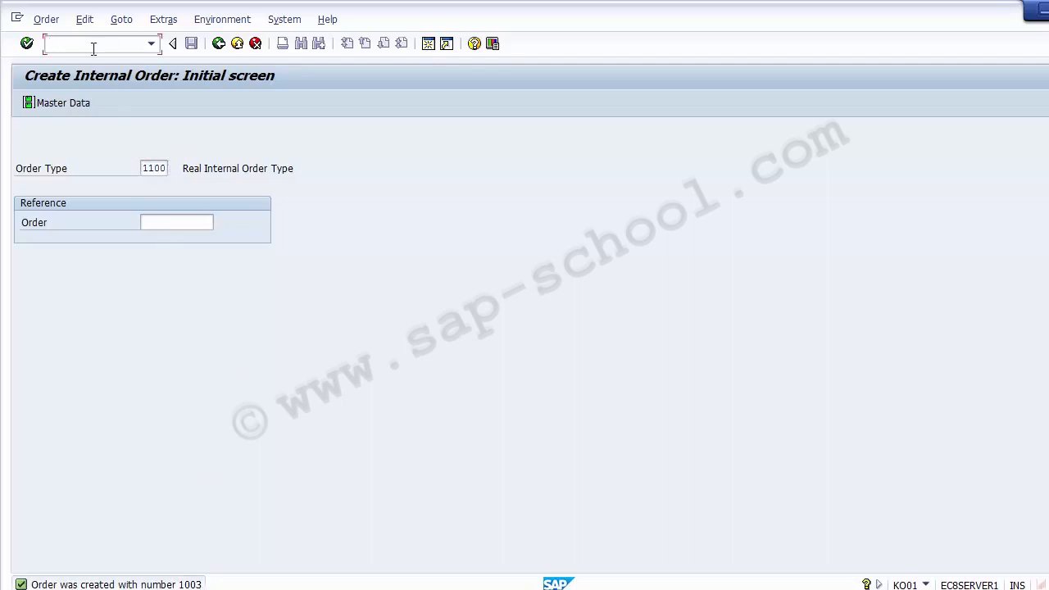
{"action": "type", "text": "KO01"}
{"action": "key", "text": "BackSpace"}
{"action": "type", "text": "2"}
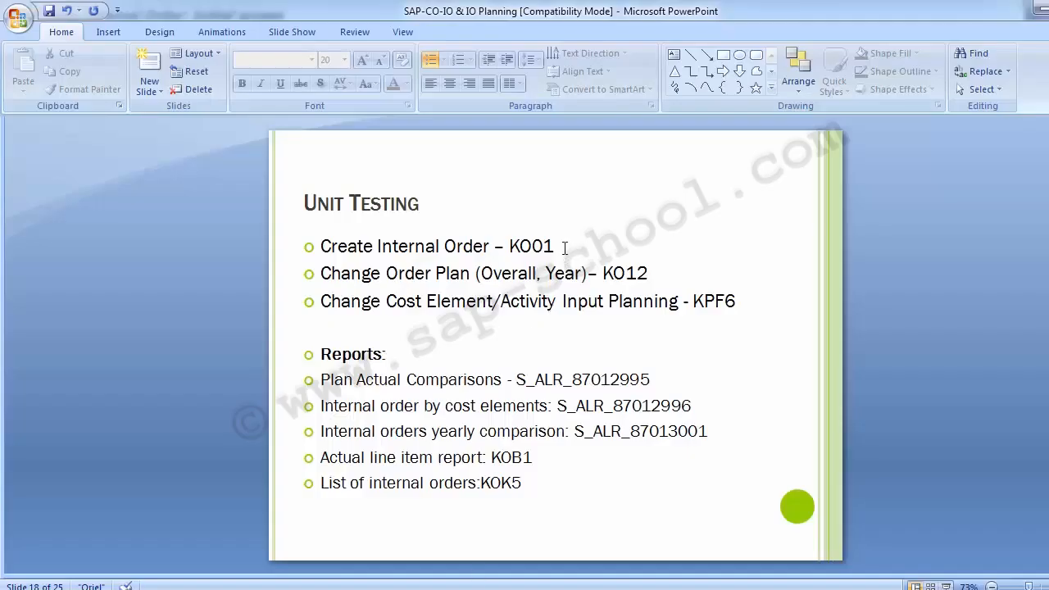
- Switch to PowerPoint and add the bullet "Release Internal Order – KO02" after the Create Internal Order bullet on the Unit Testing slide
{"action": "left_click", "coordinate": [563, 248]}
{"action": "key", "text": "Return"}
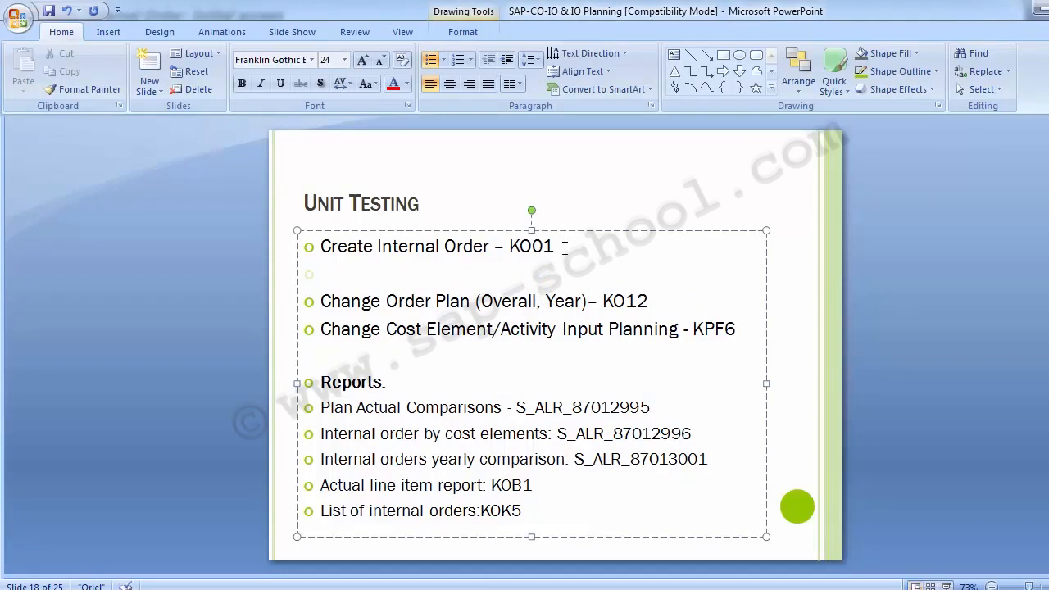
{"action": "type", "text": "Release "}
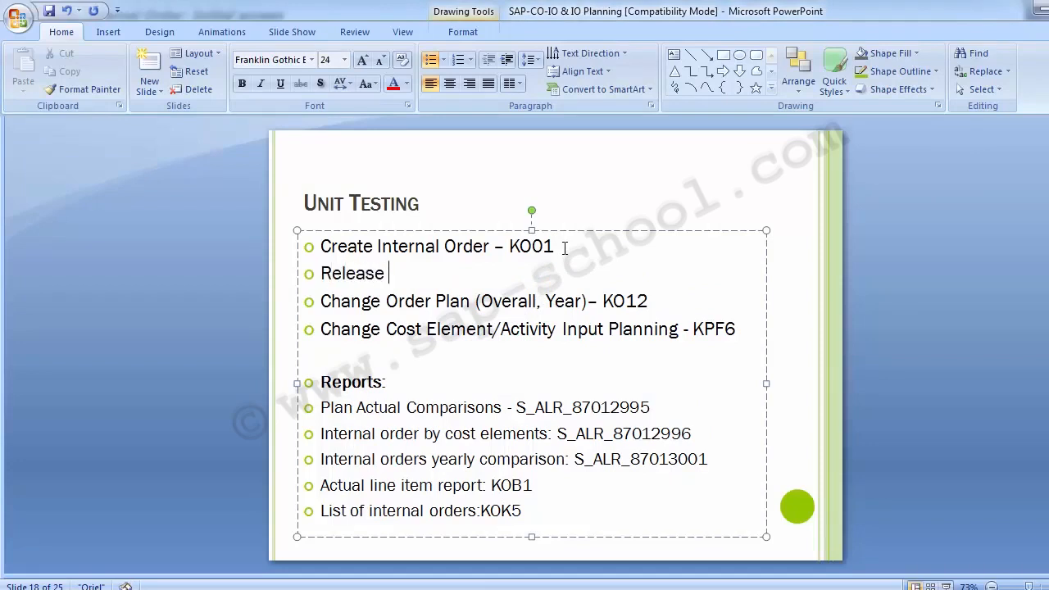
{"action": "type", "text": "Internal O"}
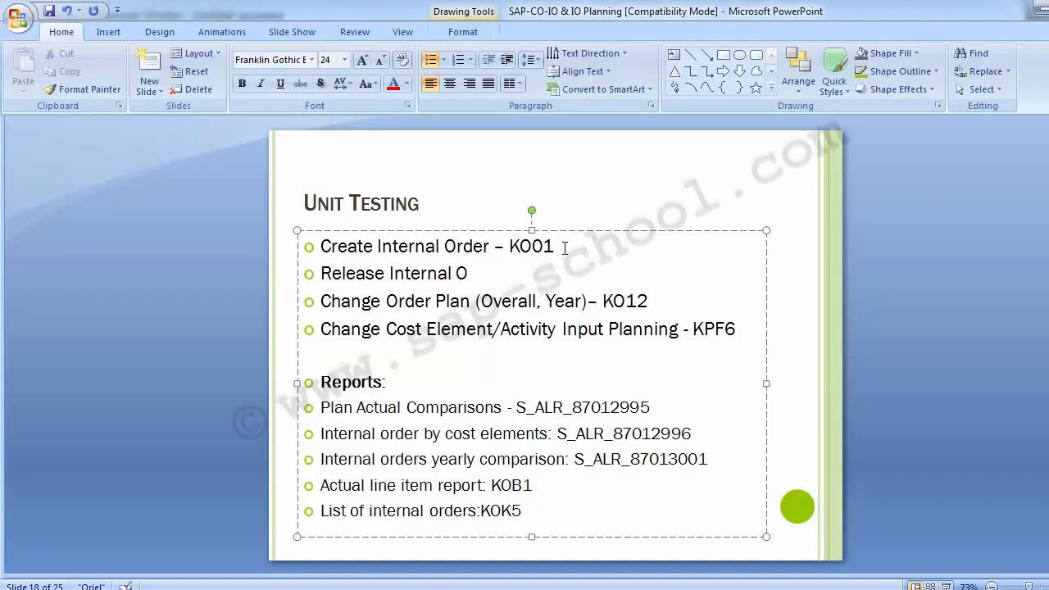
{"action": "type", "text": "rder - "}
{"action": "type", "text": "KO02"}
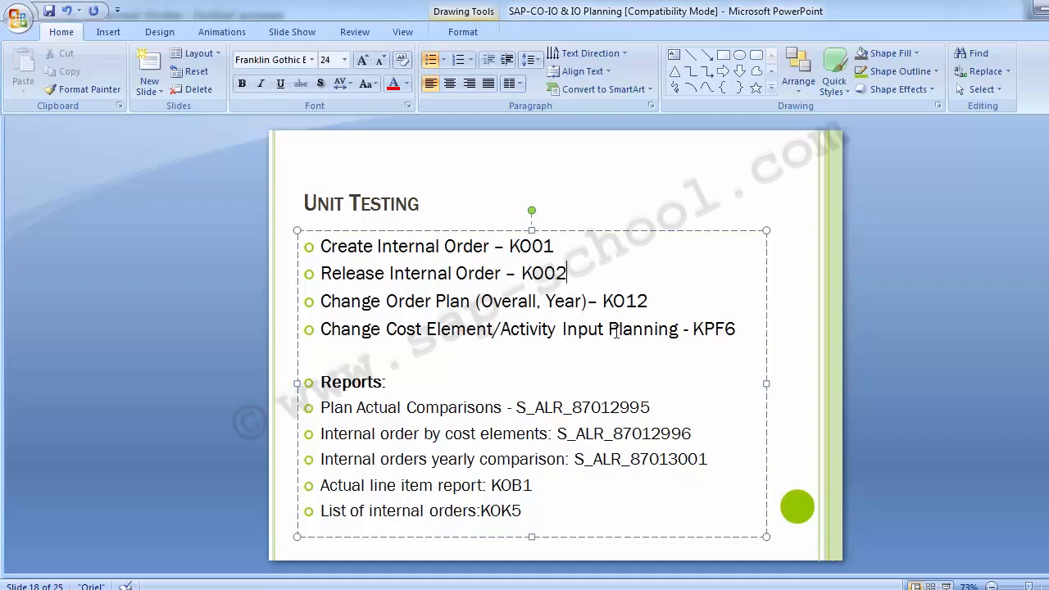
{"action": "left_click", "coordinate": [249, 381]}
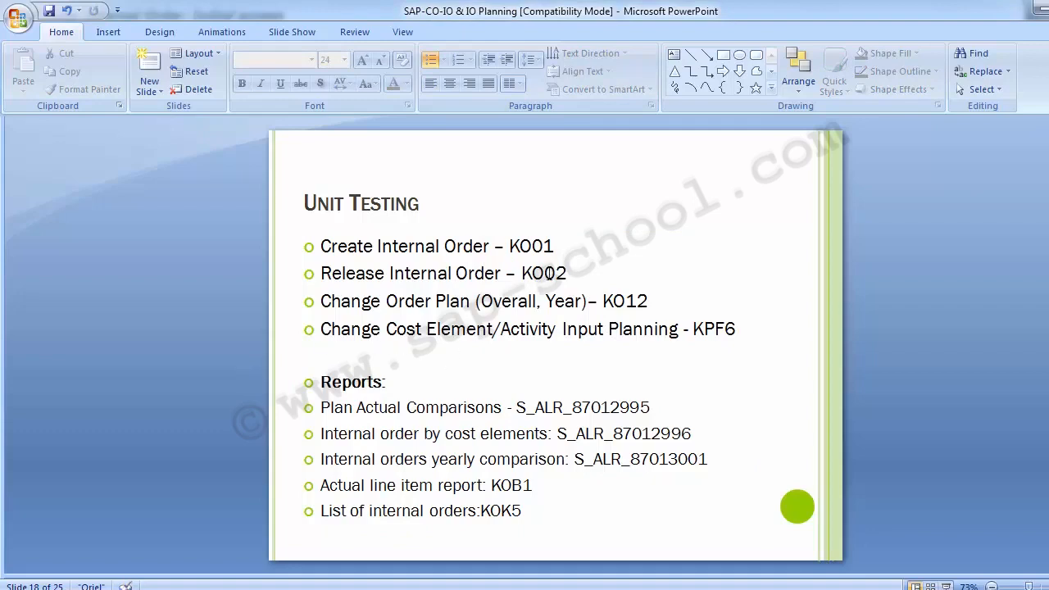
- Switch back to SAP, run transaction /nKO02 and open the newly created internal order's master data for changing
{"action": "key", "text": "alt+Tab"}
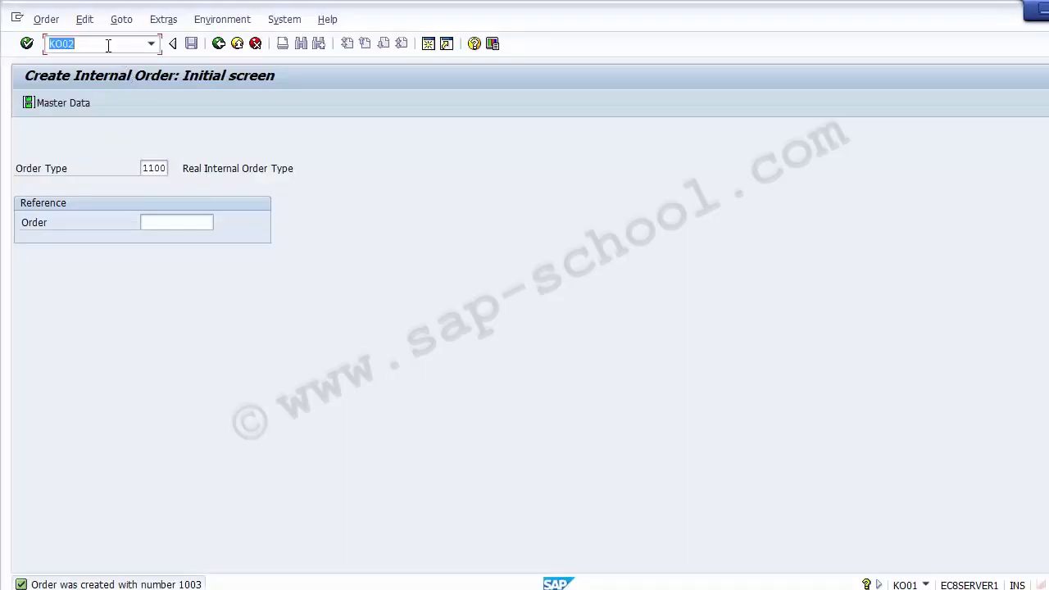
{"action": "type", "text": "KO02"}
{"action": "key", "text": "Home"}
{"action": "type", "text": "/n"}
{"action": "key", "text": "Return"}
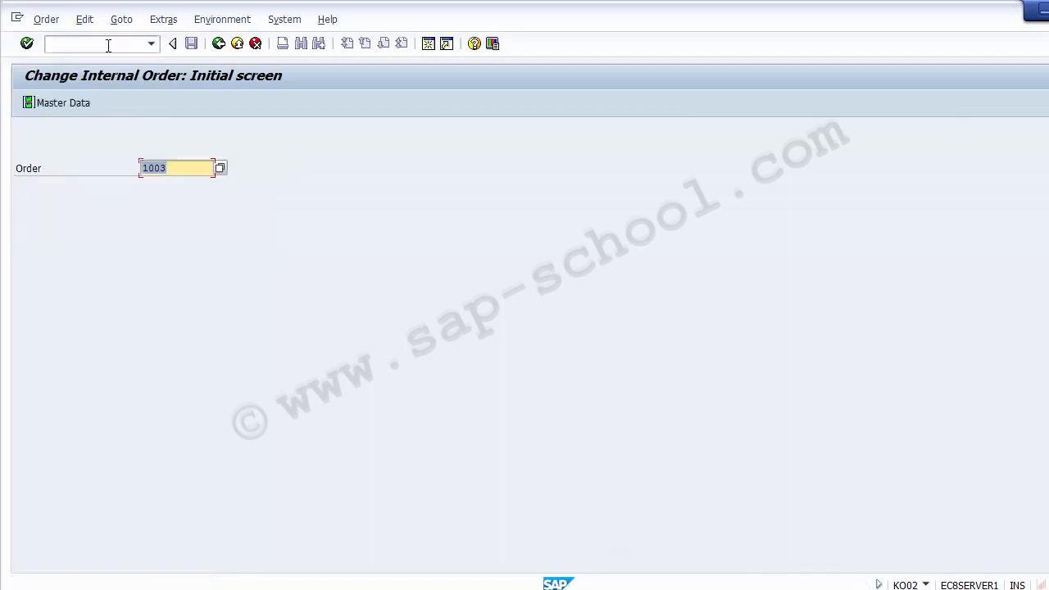
{"action": "left_click", "coordinate": [183, 169]}
{"action": "key", "text": "Return"}
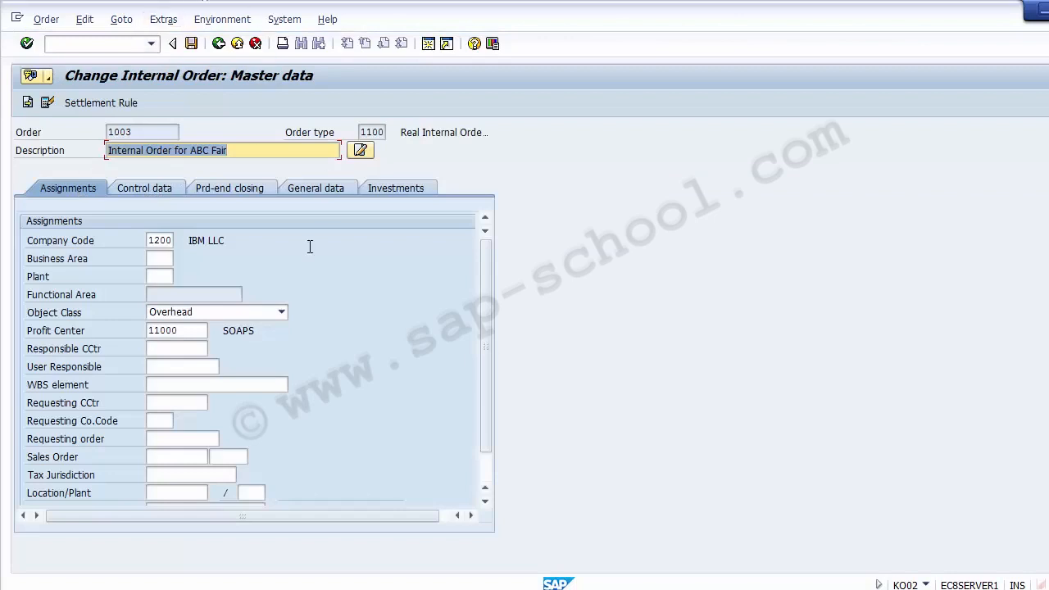
- Release the ABC Fair internal order in its control data, save the change and leave the transaction
{"action": "left_click", "coordinate": [141, 184]}
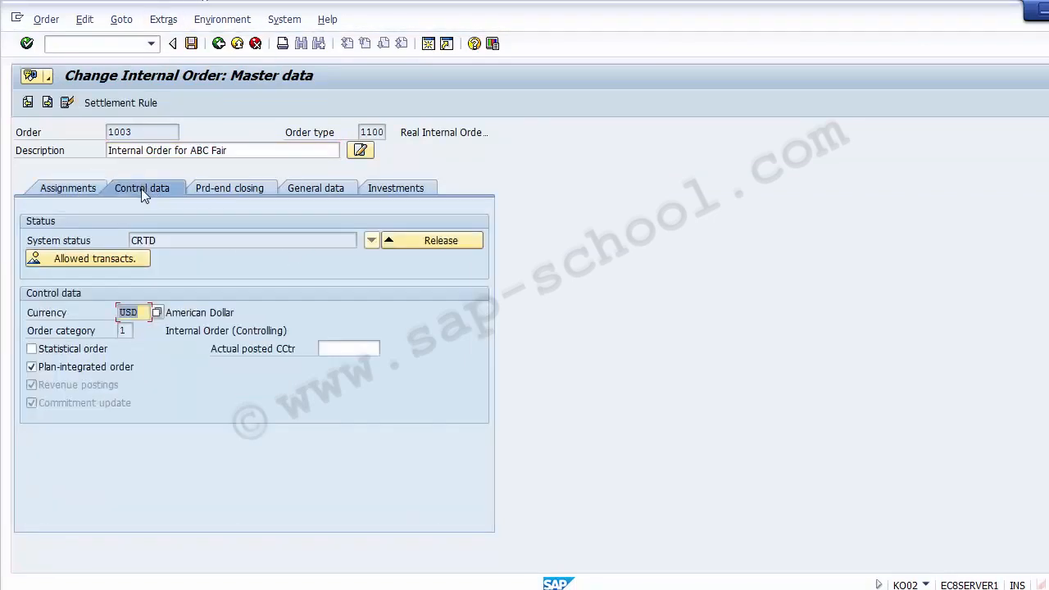
{"action": "left_click", "coordinate": [439, 242]}
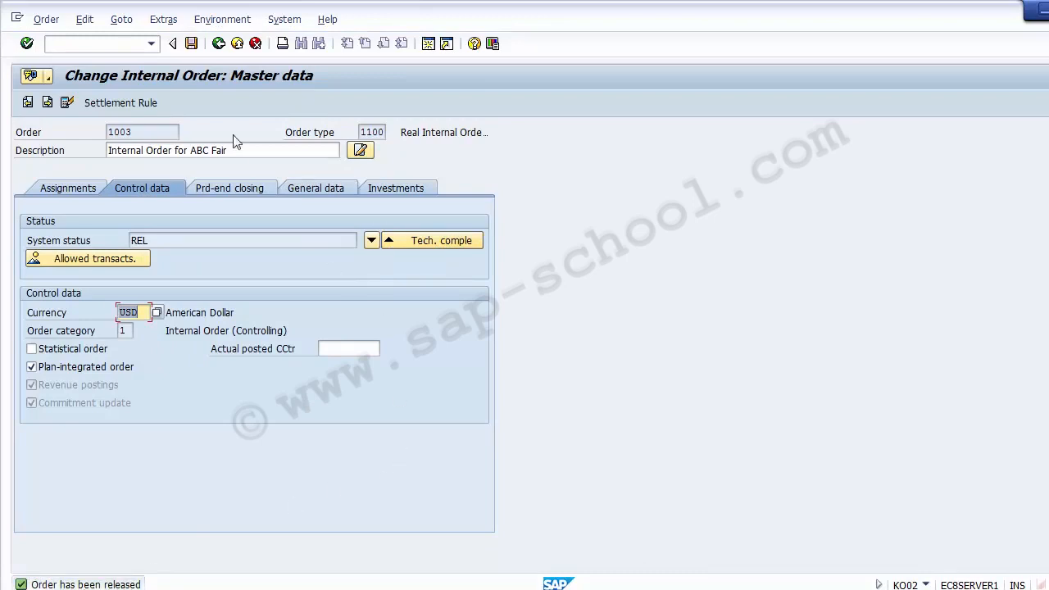
{"action": "left_click", "coordinate": [194, 46]}
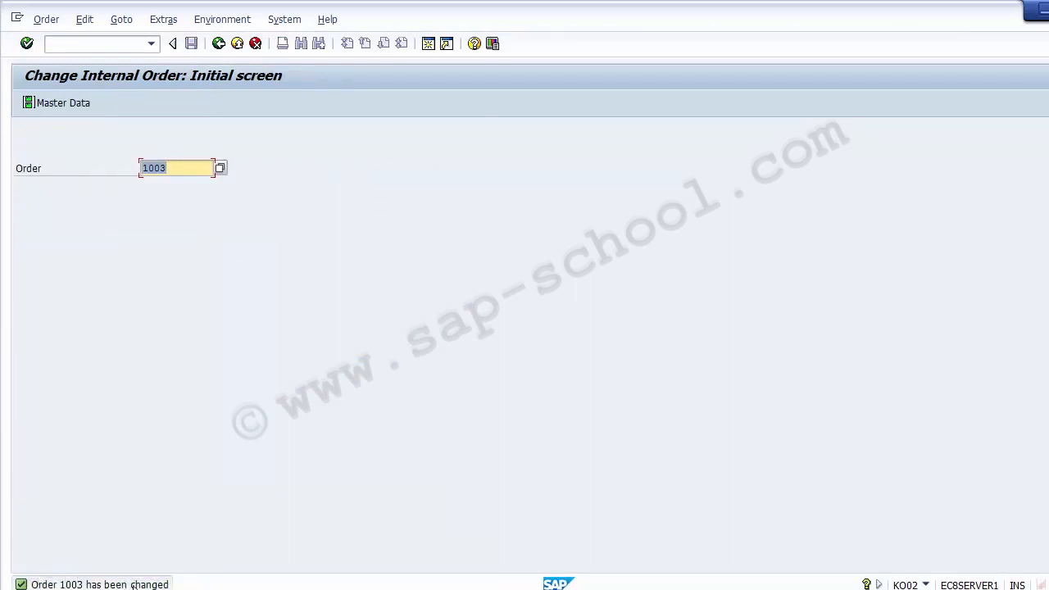
{"action": "left_click", "coordinate": [237, 42]}
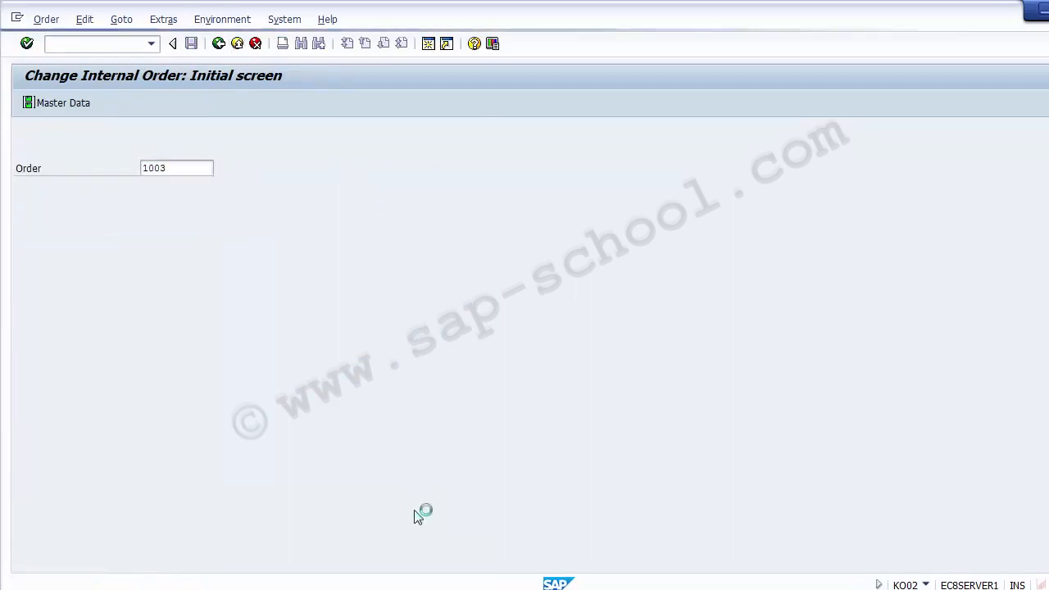
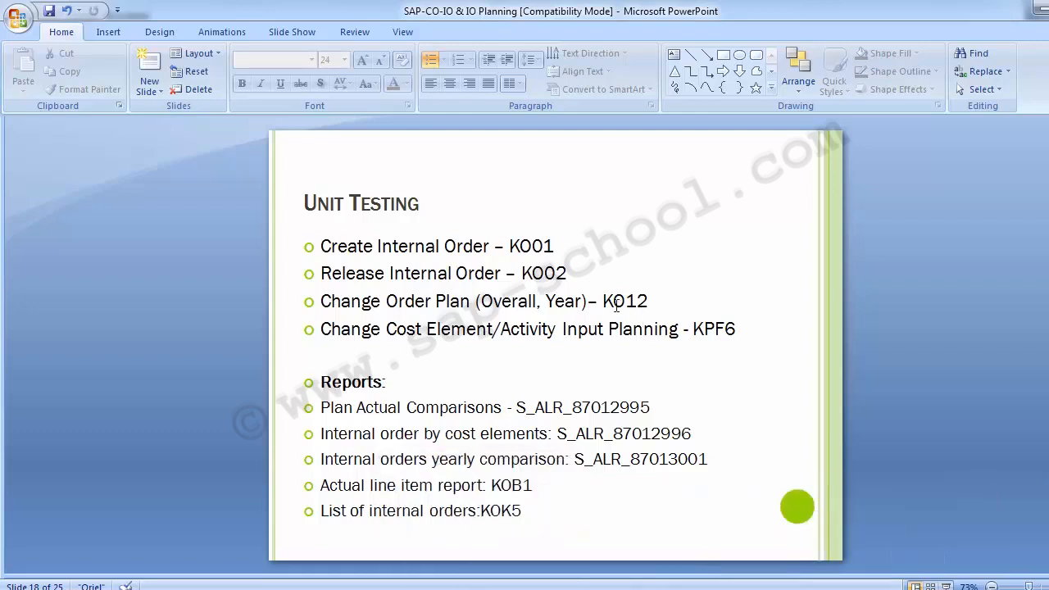
- Return to SAP from the slides and start transaction KO12 for changing overall order planning
{"action": "left_click", "coordinate": [461, 529]}
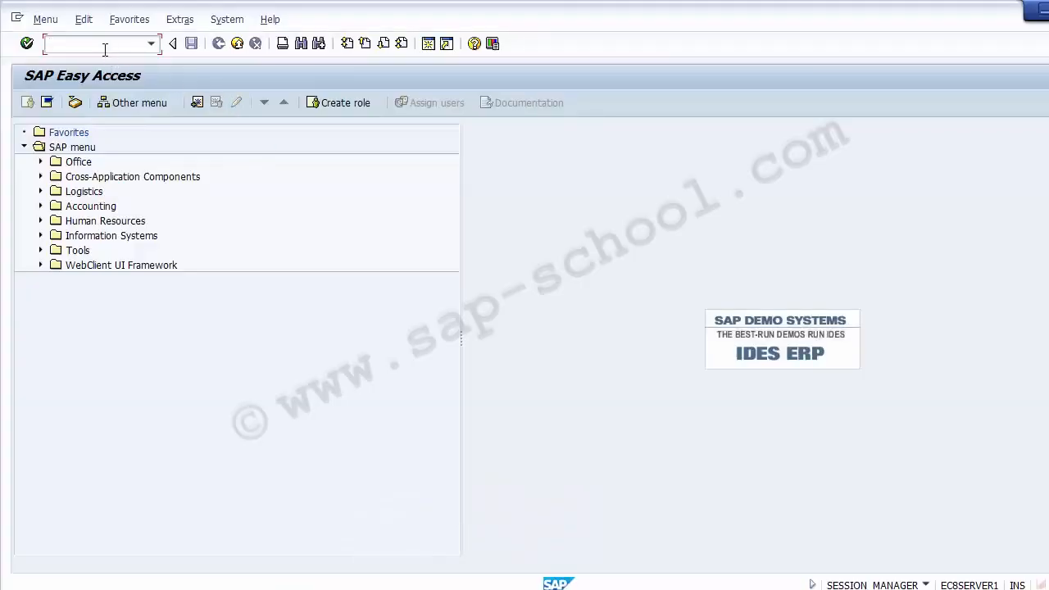
{"action": "type", "text": "KO12"}
{"action": "key", "text": "Return"}
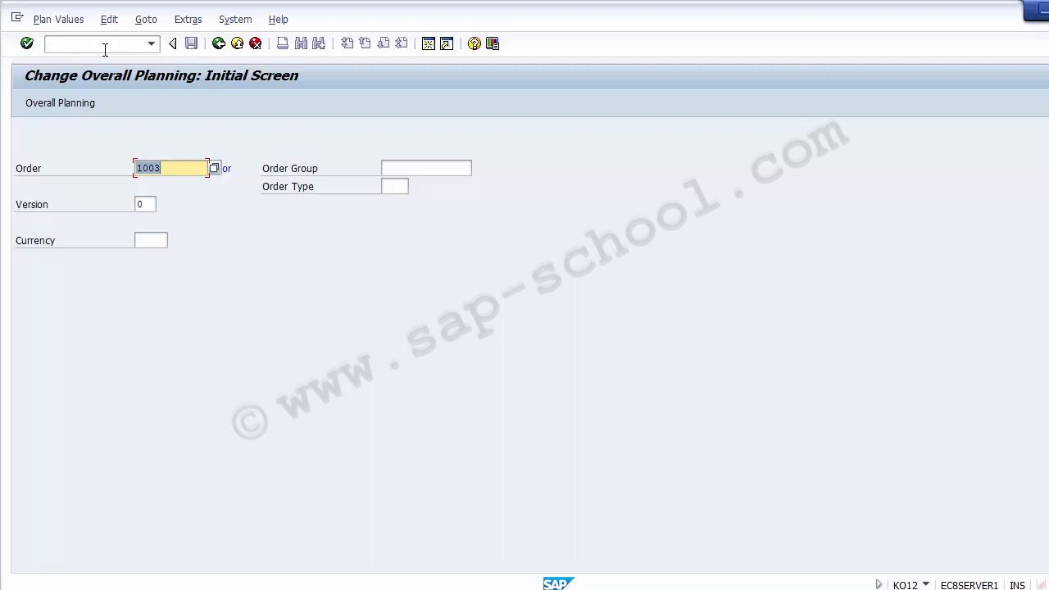
- Set the planning currency to USD and open the annual overview of plan values for the ABC Fair order
{"action": "left_click", "coordinate": [175, 170]}
{"action": "left_click", "coordinate": [409, 169]}
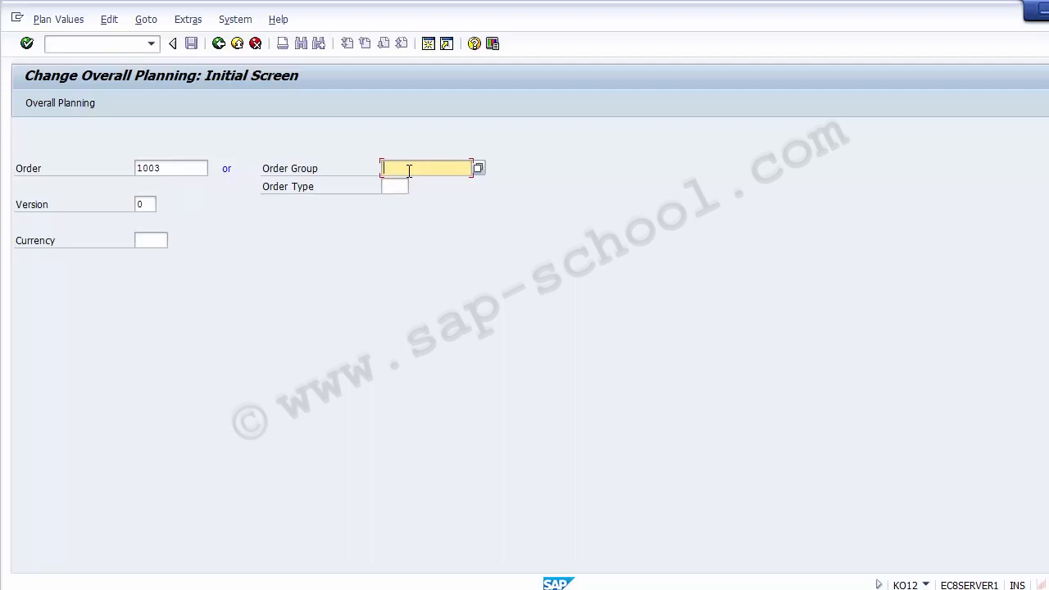
{"action": "left_click", "coordinate": [402, 186]}
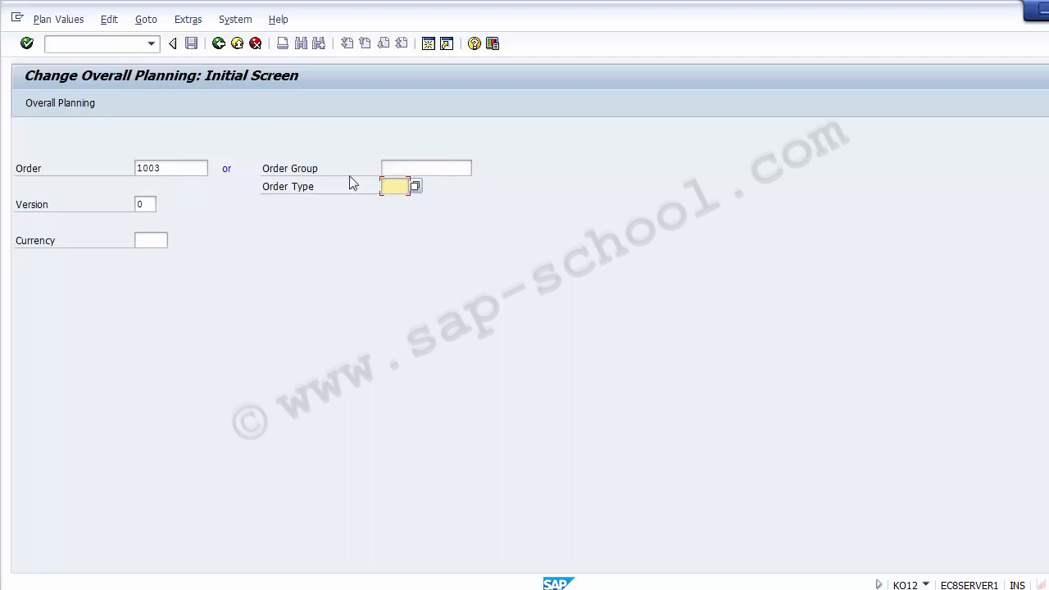
{"action": "left_click", "coordinate": [167, 168]}
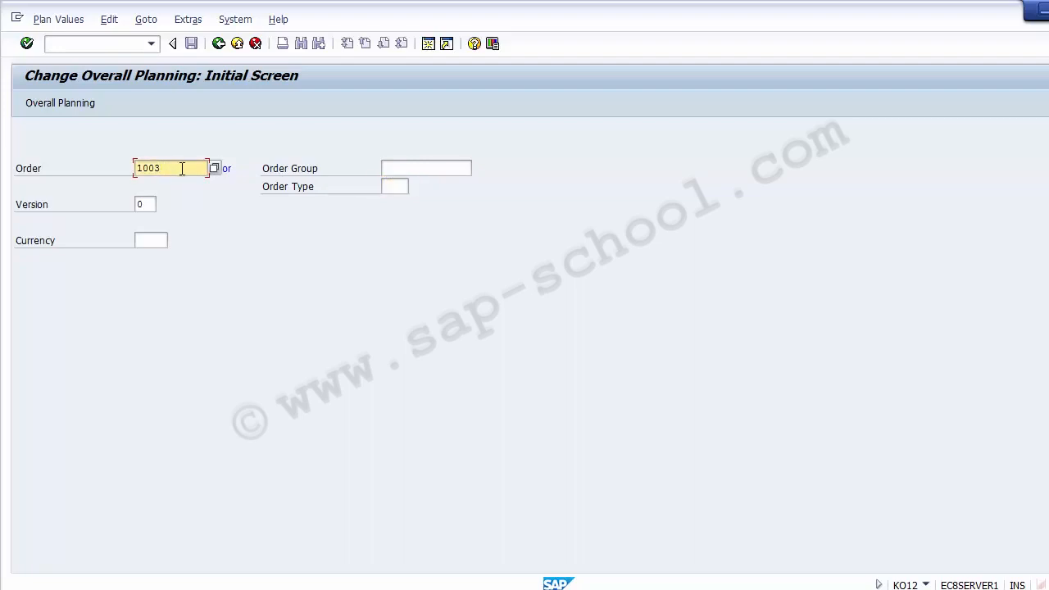
{"action": "left_click", "coordinate": [149, 205]}
{"action": "left_click", "coordinate": [150, 237]}
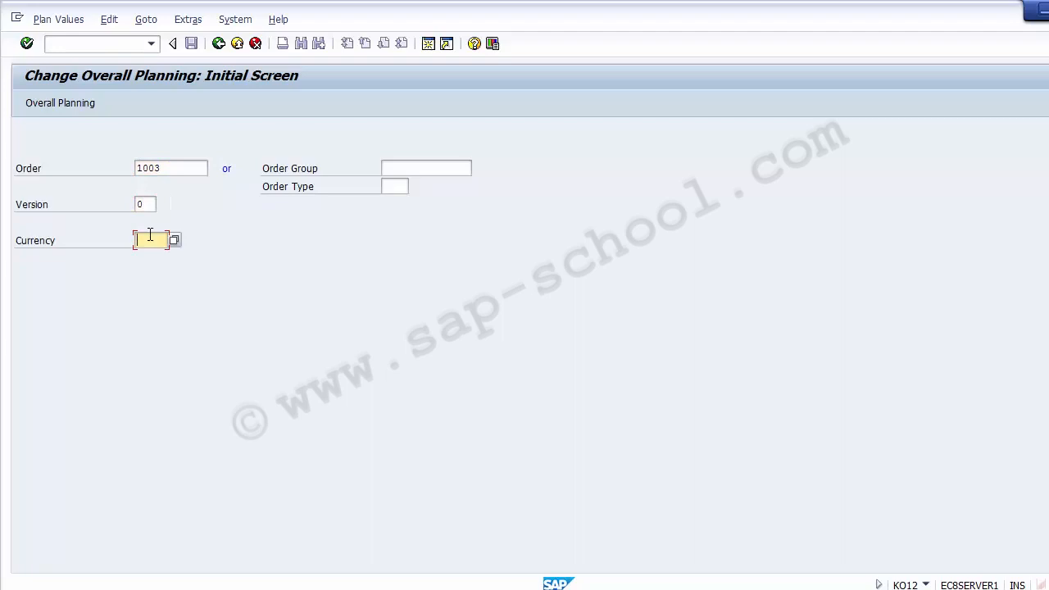
{"action": "type", "text": "USD"}
{"action": "left_click", "coordinate": [64, 105]}
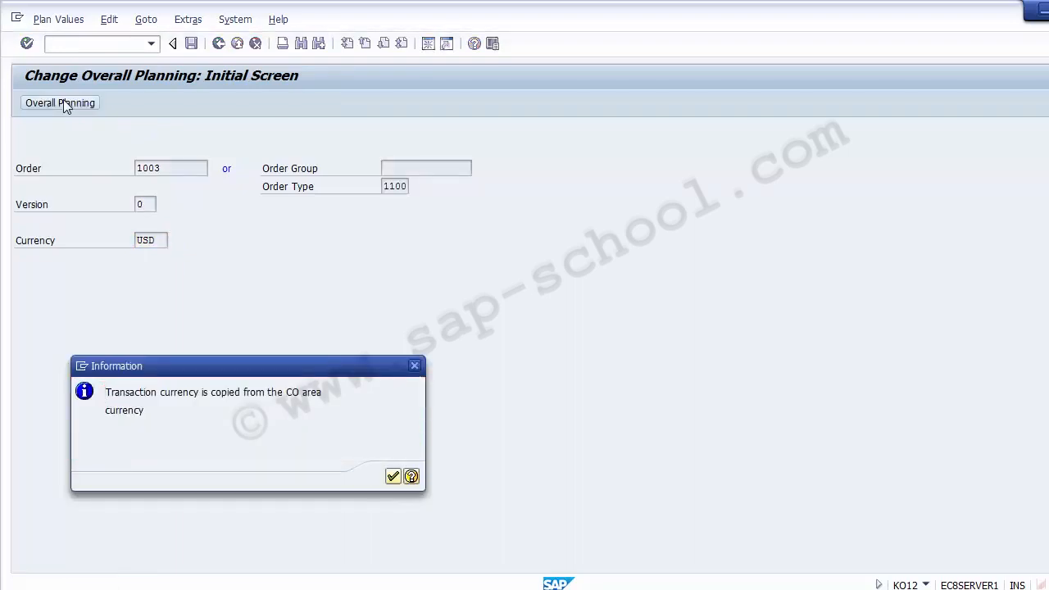
{"action": "key", "text": "Return"}
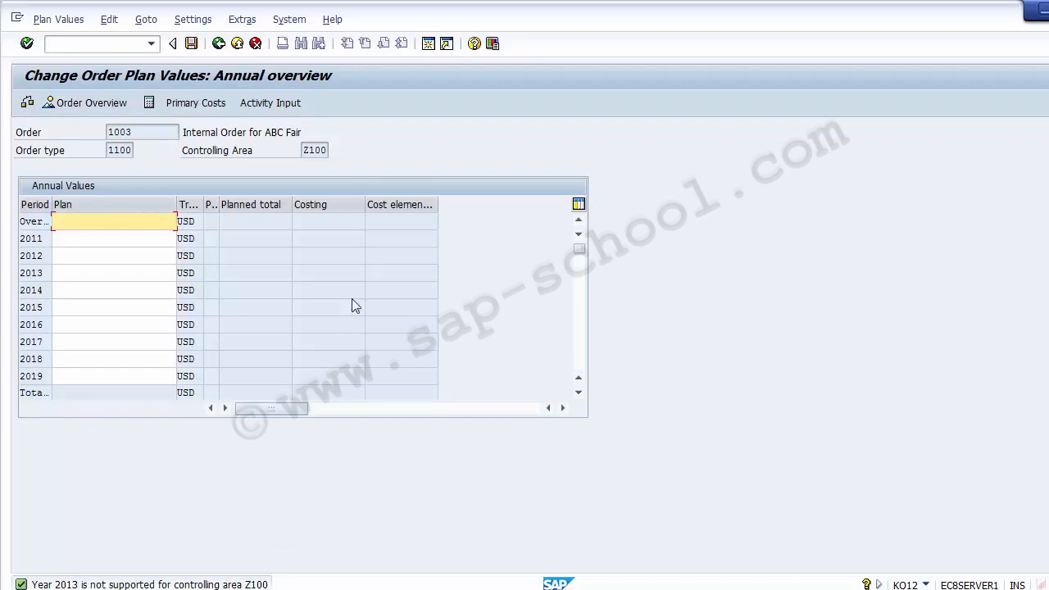
- Enter annual plan values of 50000 USD for 2014 and 55000 USD for 2015 for the ABC Fair order
{"action": "left_click", "coordinate": [113, 277]}
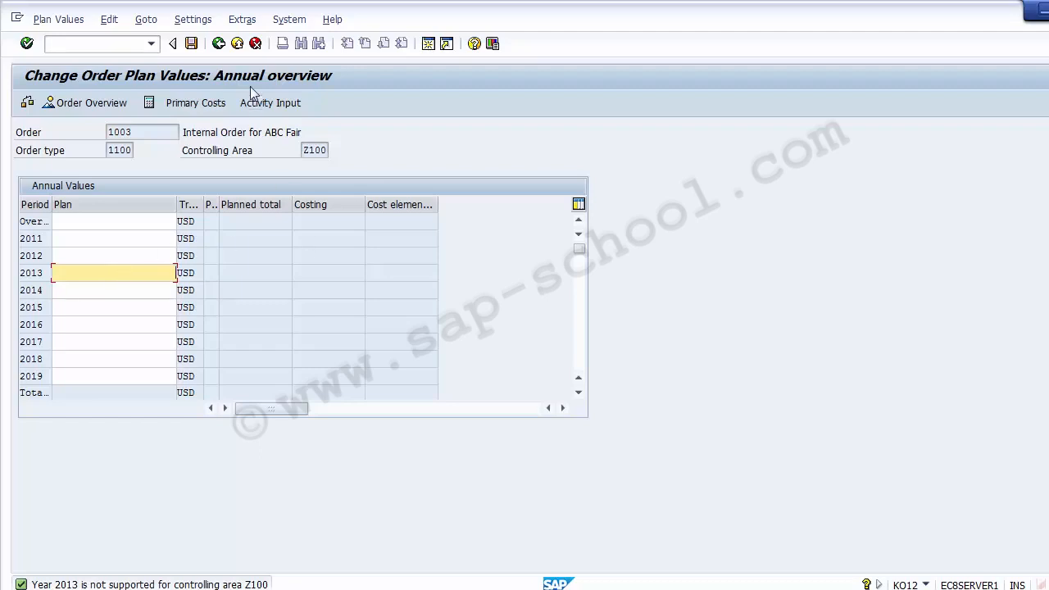
{"action": "left_click_drag", "start_coordinate": [264, 132], "coordinate": [306, 136]}
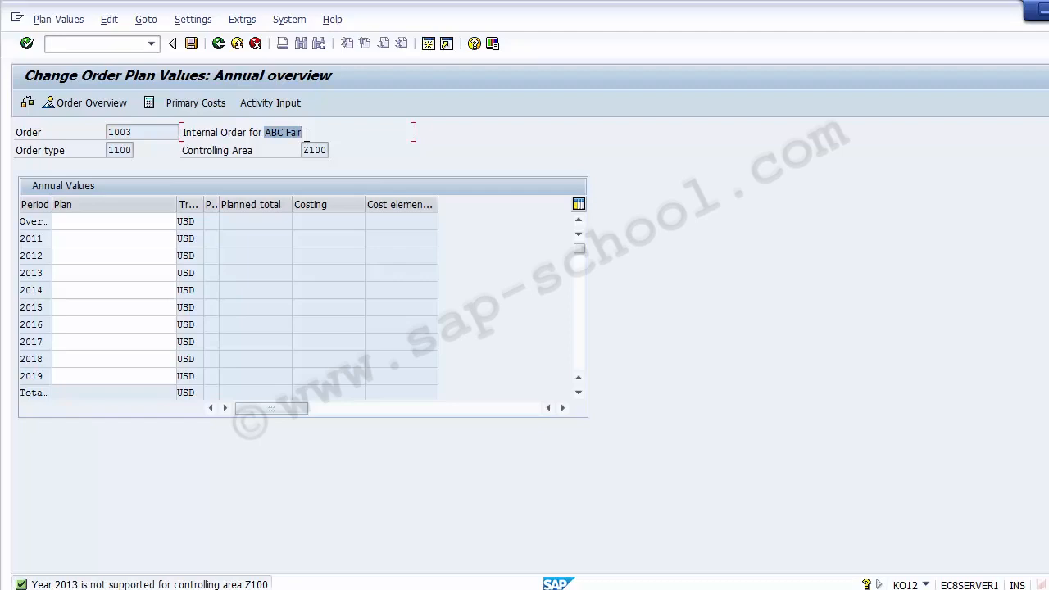
{"action": "left_click", "coordinate": [121, 288]}
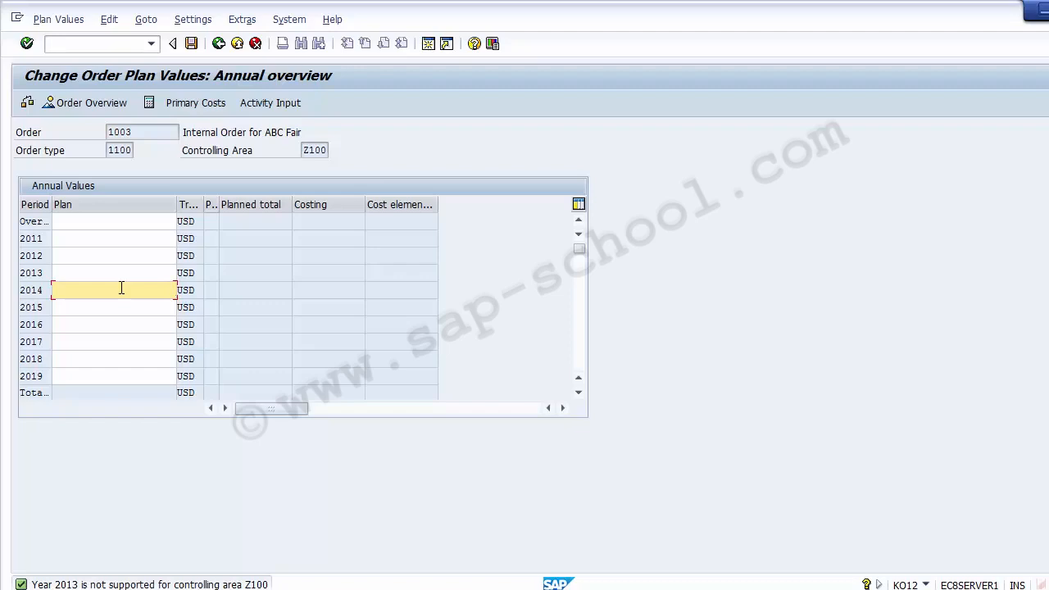
{"action": "type", "text": "50000"}
{"action": "key", "text": "Down"}
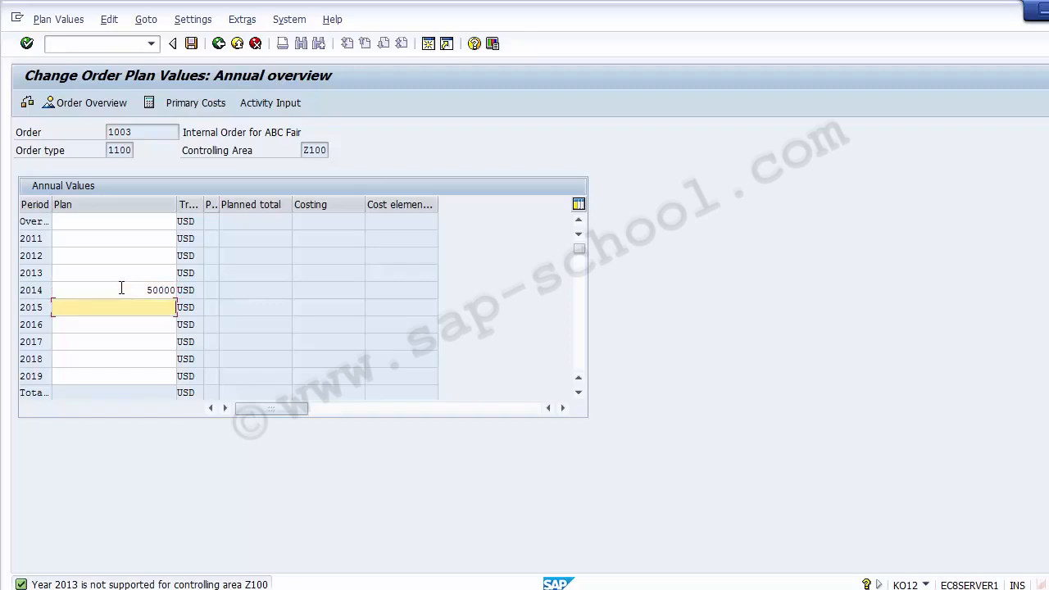
{"action": "type", "text": "55000"}
{"action": "key", "text": "Down"}
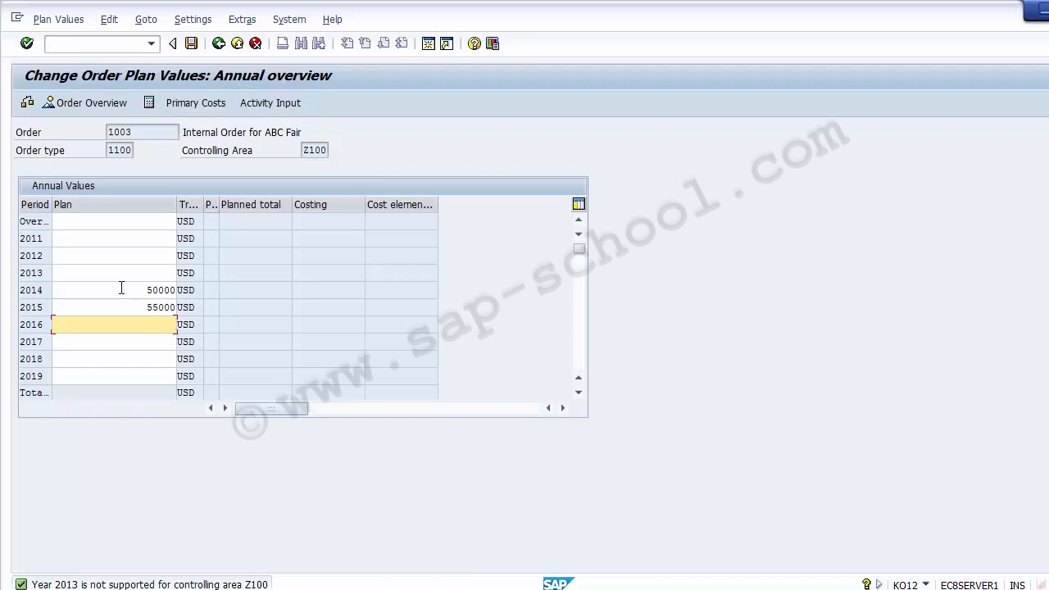
{"action": "left_click", "coordinate": [121, 289]}
{"action": "left_click", "coordinate": [122, 304]}
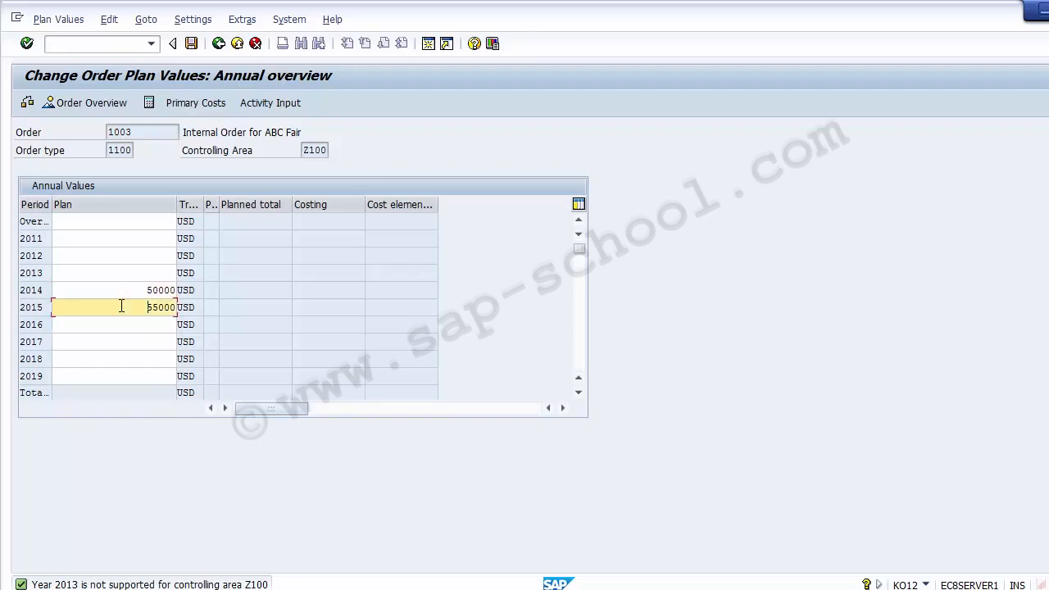
- Save the annual plan values of the ABC Fair order and leave the overall planning transaction
{"action": "left_click", "coordinate": [121, 321]}
{"action": "left_click", "coordinate": [121, 303]}
{"action": "left_click", "coordinate": [121, 289]}
{"action": "left_click", "coordinate": [121, 306]}
{"action": "left_click", "coordinate": [124, 322]}
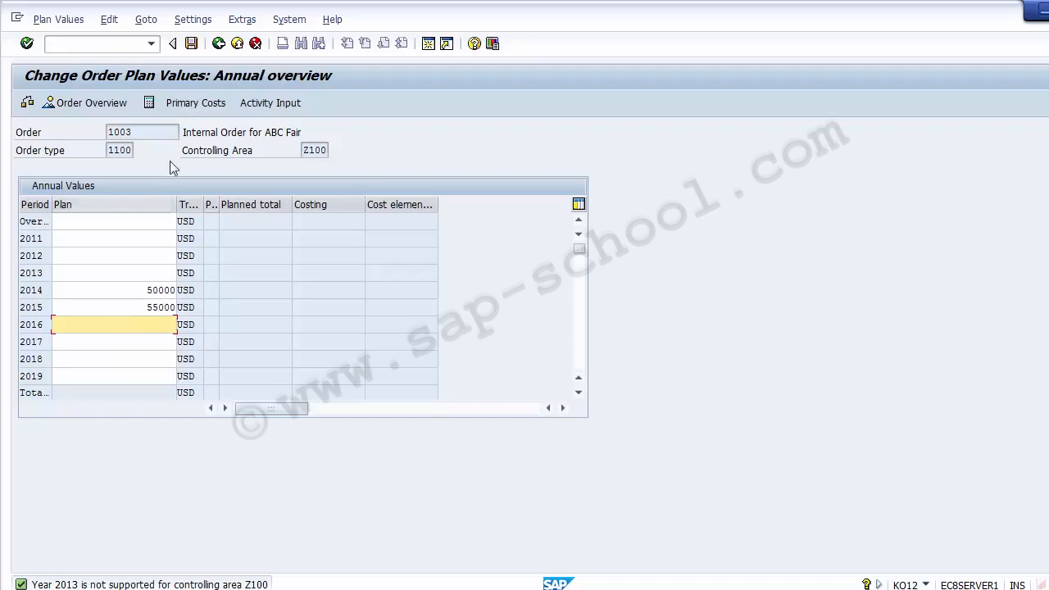
{"action": "left_click", "coordinate": [192, 43]}
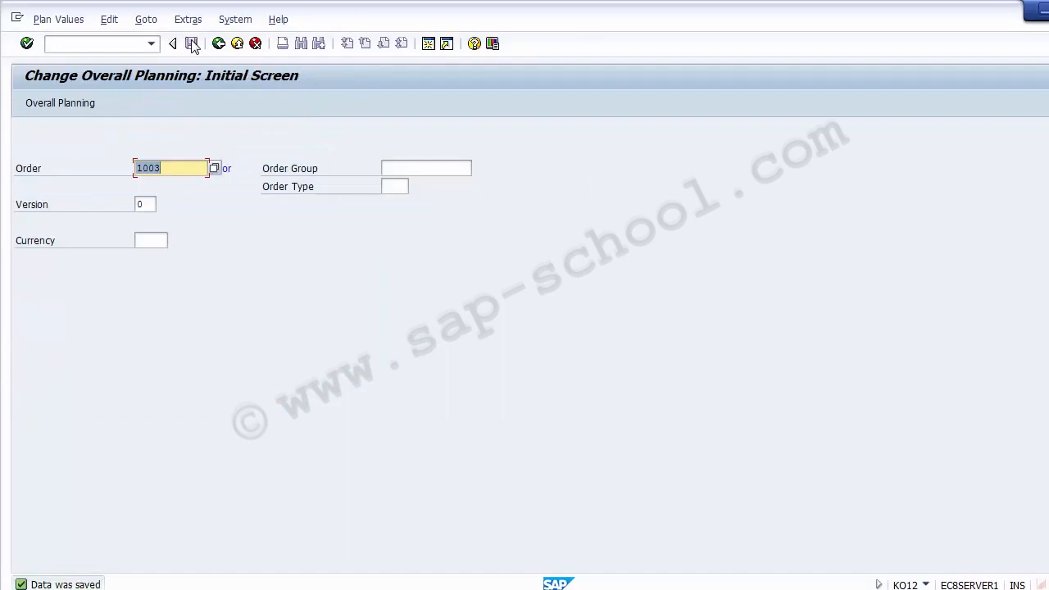
{"action": "left_click", "coordinate": [218, 44]}
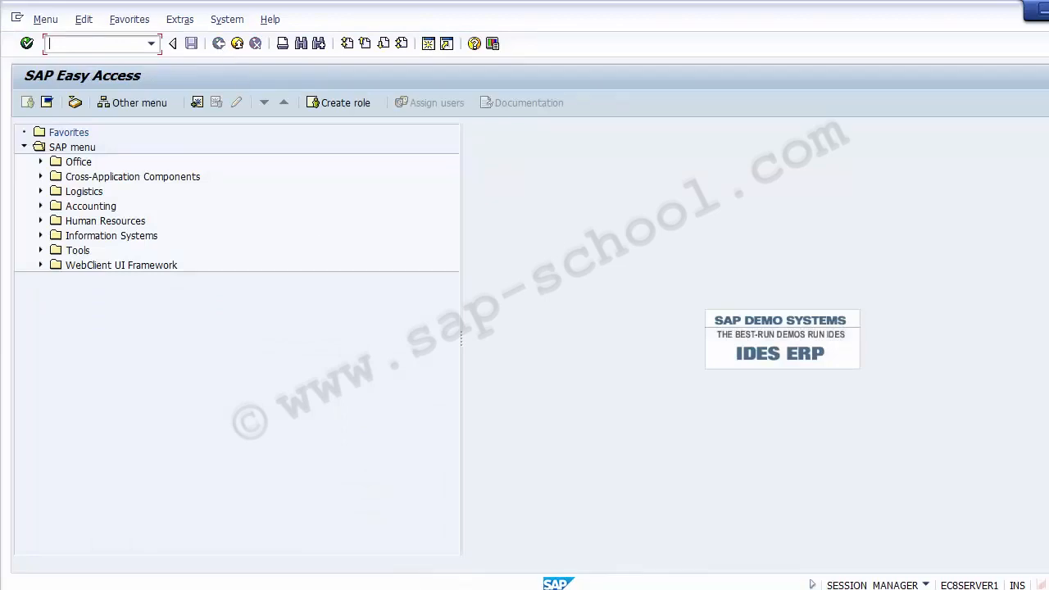
- Check the unit testing slide in PowerPoint, then return to SAP and start transaction KPF6 for cost element and activity input planning
{"action": "left_click", "coordinate": [413, 589]}
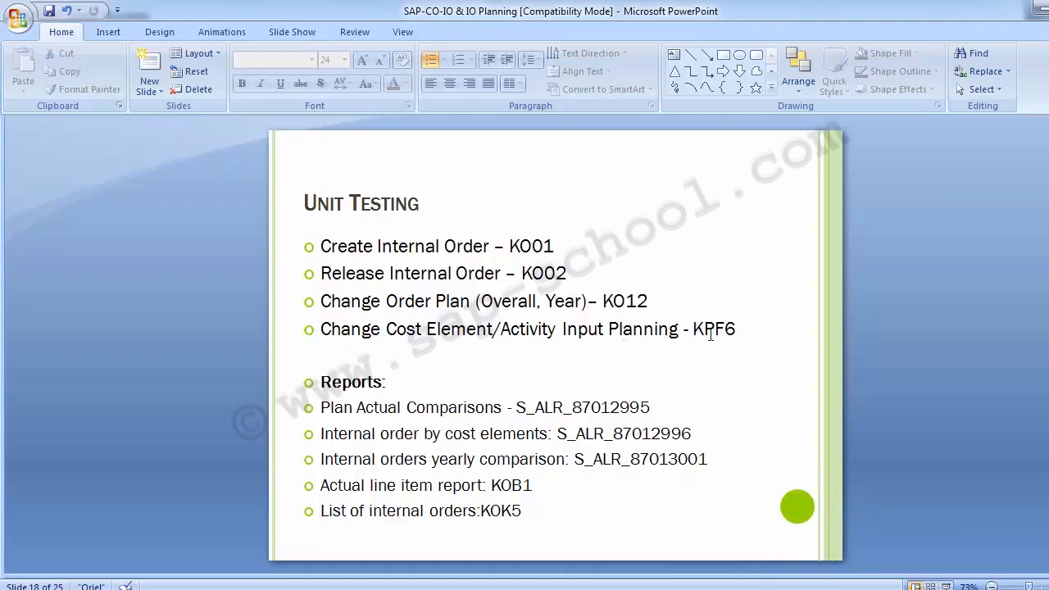
{"action": "key", "text": "alt+Tab"}
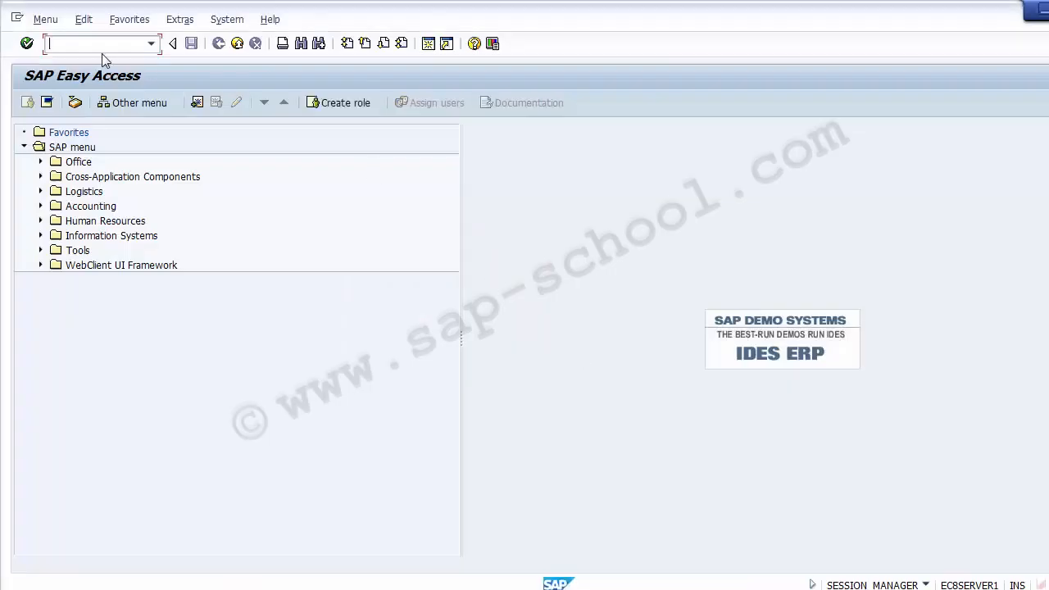
{"action": "type", "text": "kpf6"}
{"action": "key", "text": "Return"}
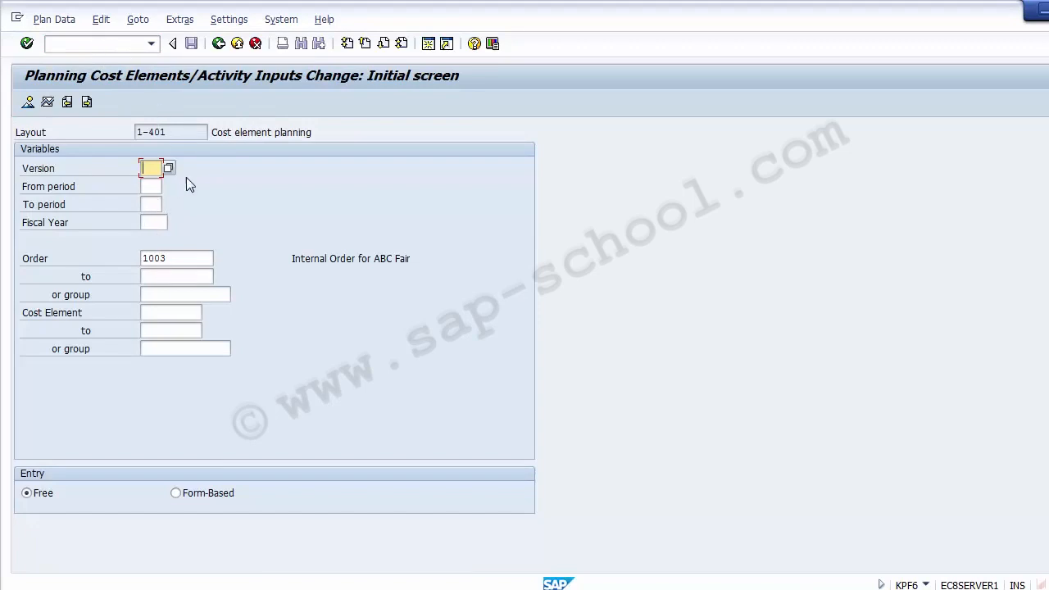
- Examine the available planning layouts from 1-401 through 1-404 and return to the cost element planning layout 1-401
{"action": "left_click", "coordinate": [40, 136]}
{"action": "key", "text": "Tab"}
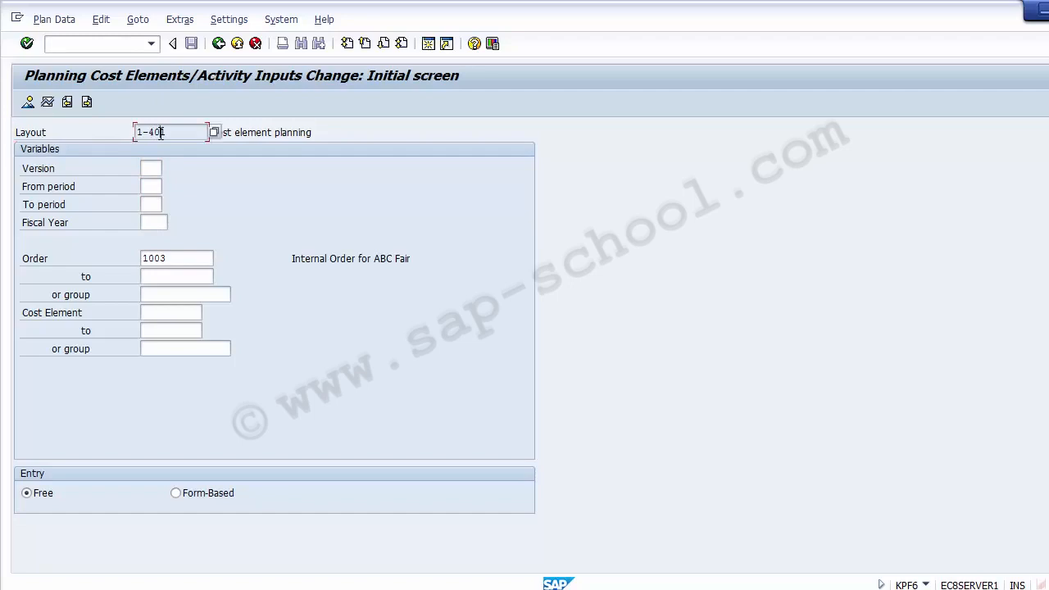
{"action": "left_click", "coordinate": [87, 102]}
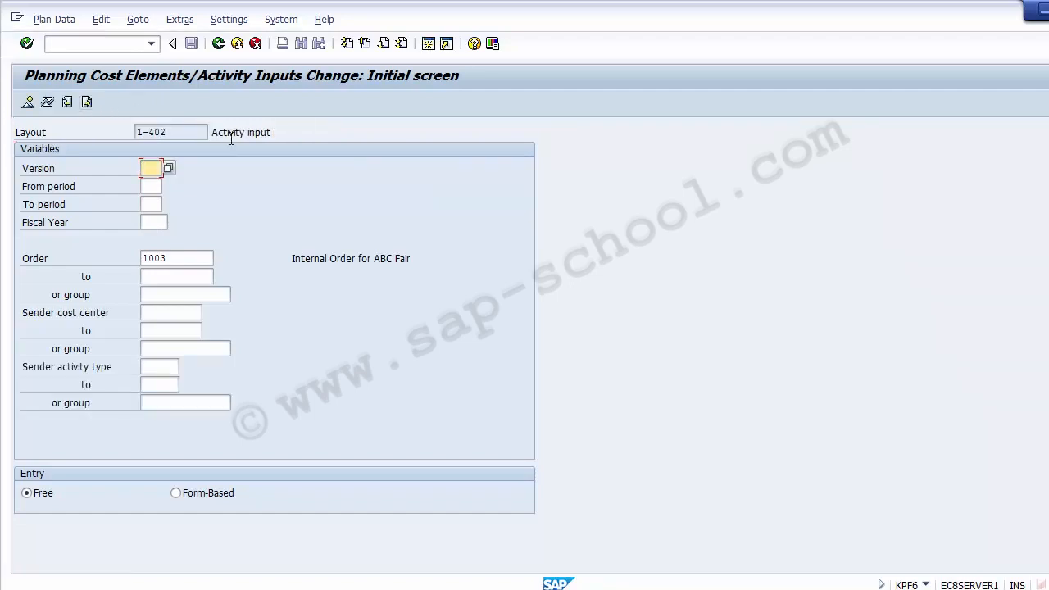
{"action": "left_click_drag", "start_coordinate": [212, 132], "coordinate": [282, 130]}
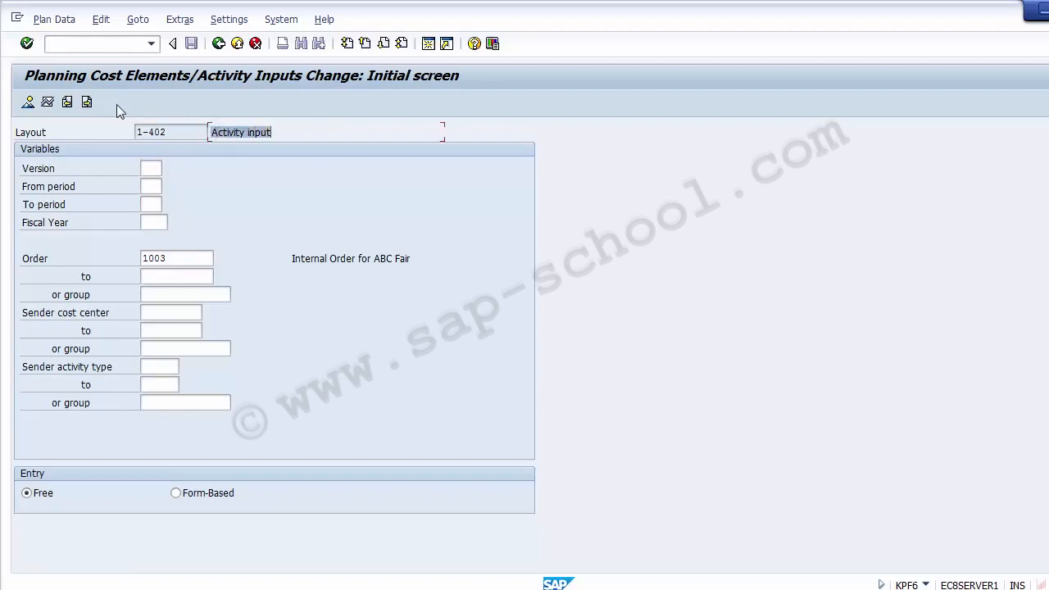
{"action": "left_click", "coordinate": [87, 104]}
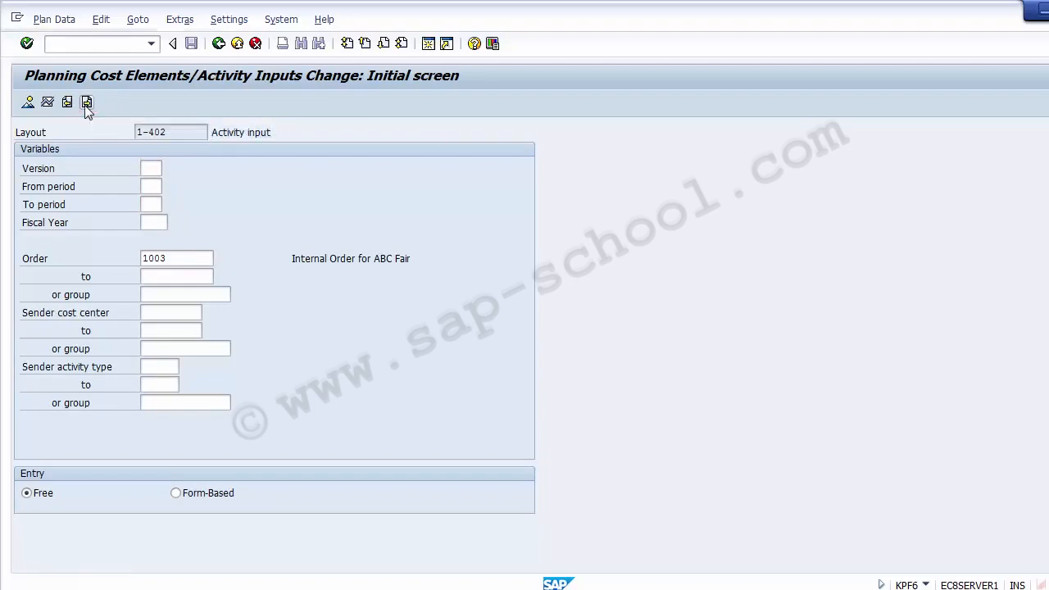
{"action": "left_click", "coordinate": [235, 132]}
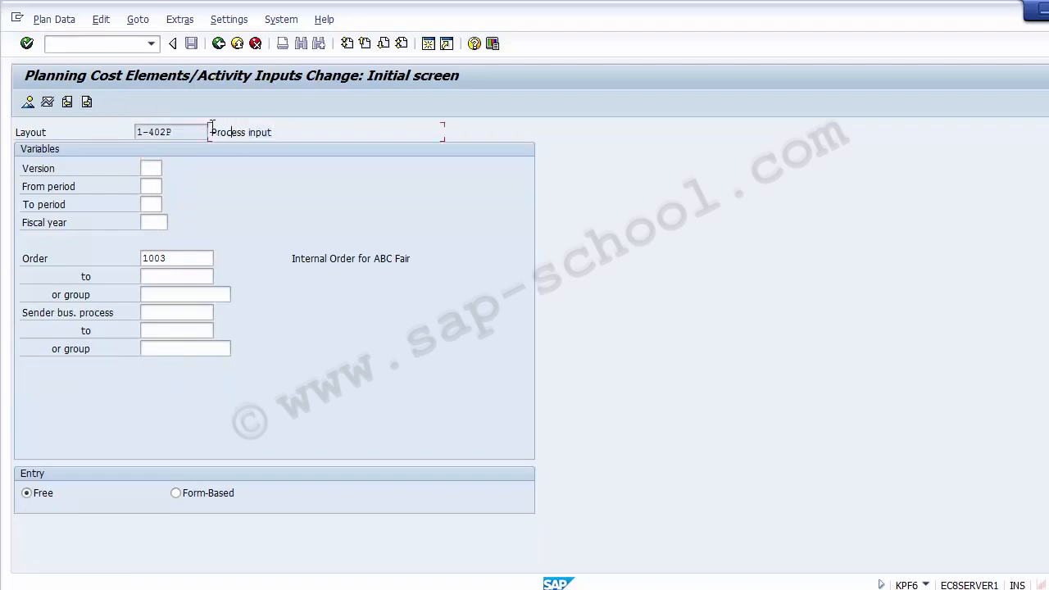
{"action": "left_click", "coordinate": [87, 104]}
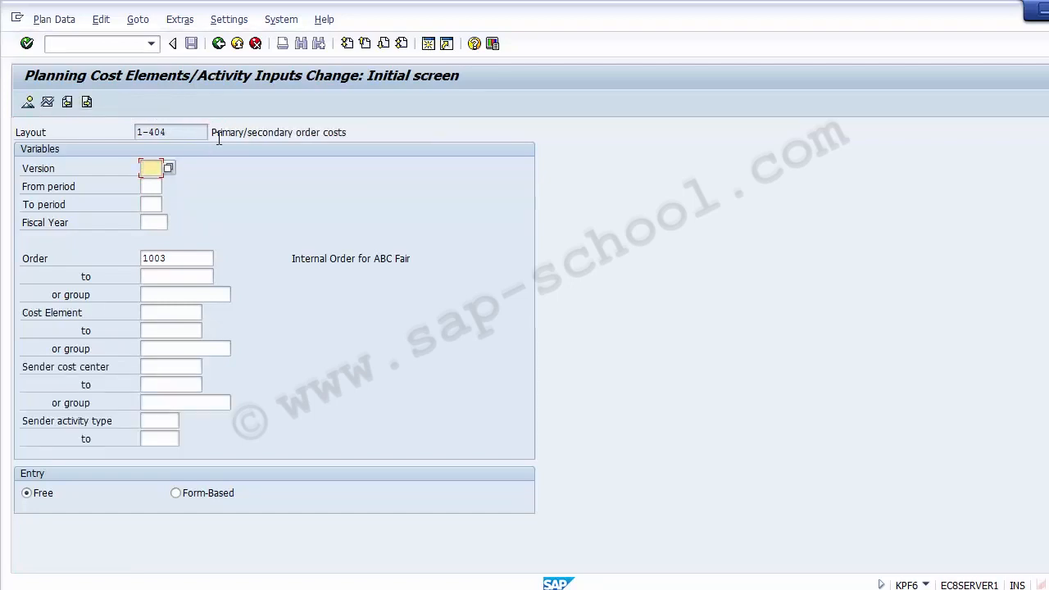
{"action": "left_click_drag", "start_coordinate": [215, 136], "coordinate": [368, 145]}
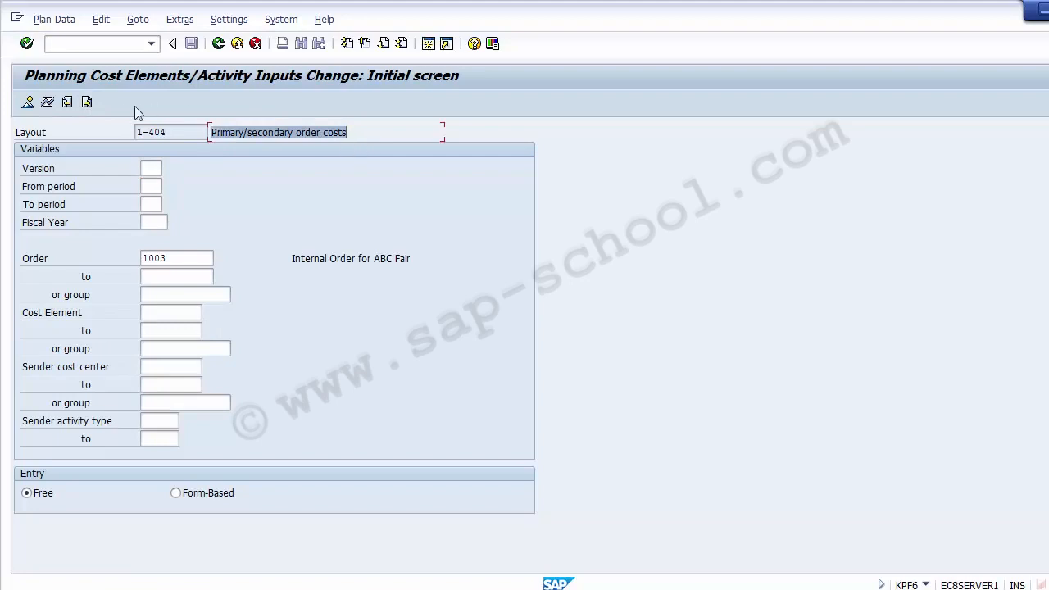
{"action": "left_click", "coordinate": [71, 107]}
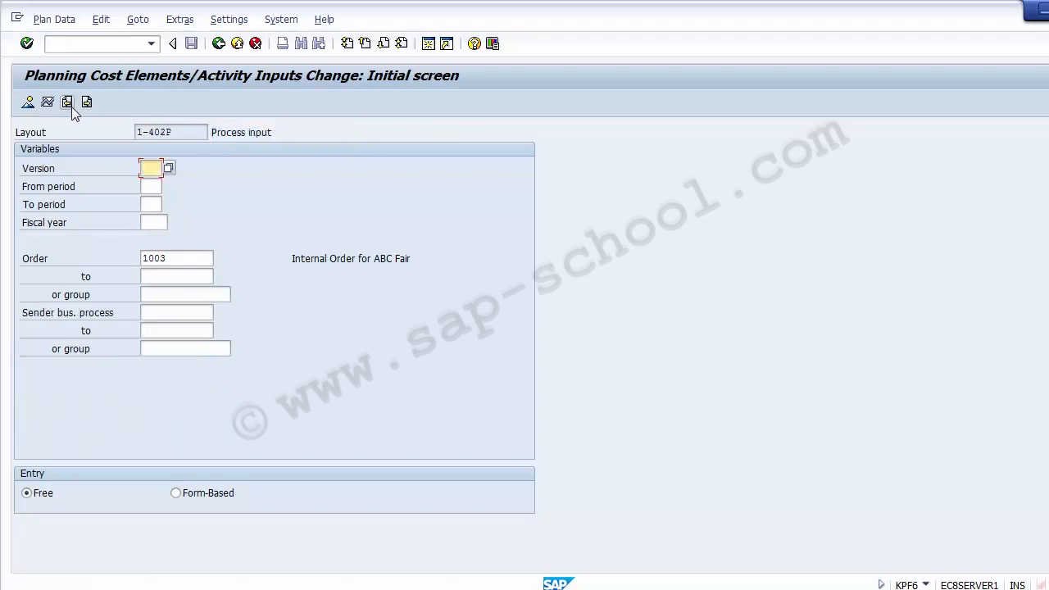
{"action": "left_click", "coordinate": [72, 107]}
{"action": "left_click", "coordinate": [70, 107]}
{"action": "left_click_drag", "start_coordinate": [212, 132], "coordinate": [291, 133]}
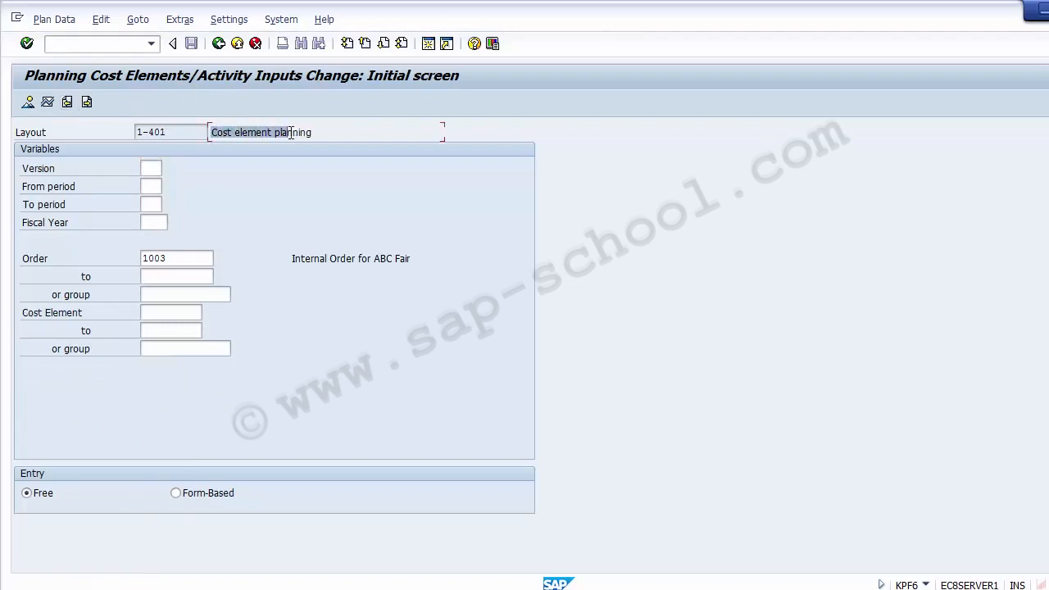
- Choose plan version 0 and set the planning periods from 1 to 12
{"action": "left_click", "coordinate": [150, 168]}
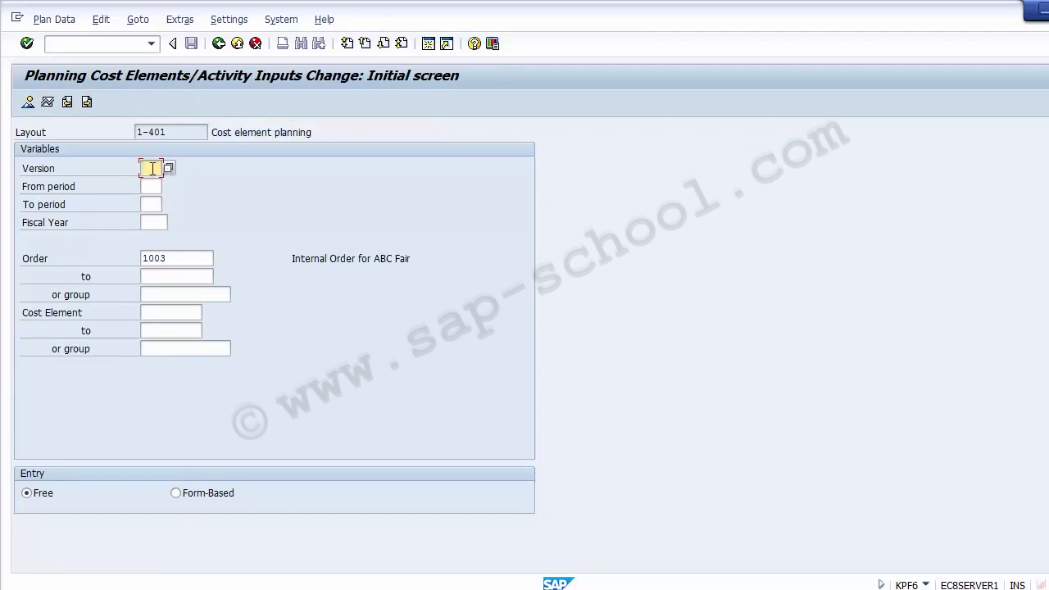
{"action": "left_click", "coordinate": [168, 168]}
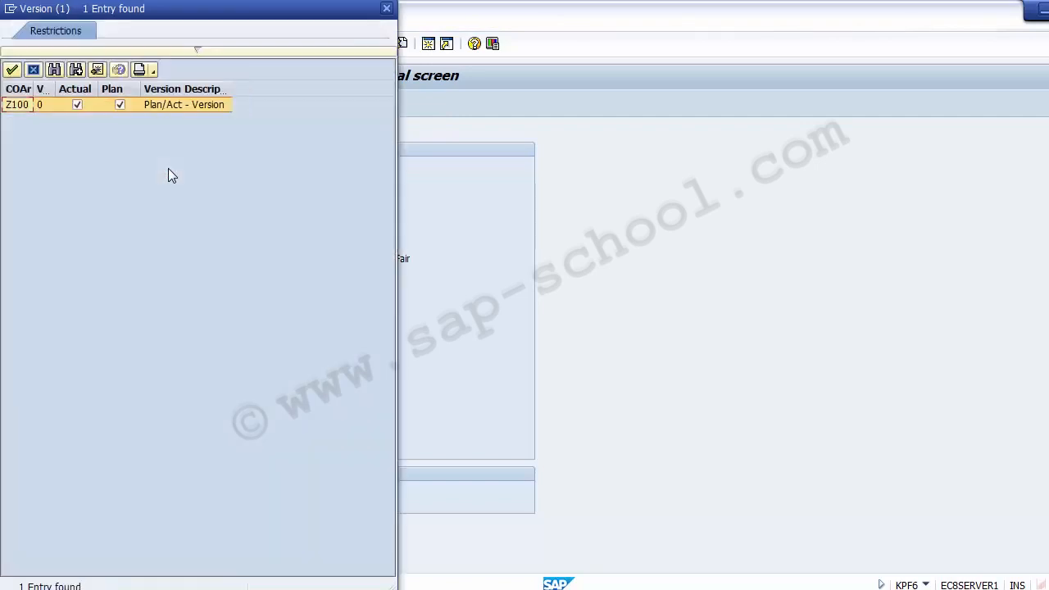
{"action": "double_click", "coordinate": [41, 104]}
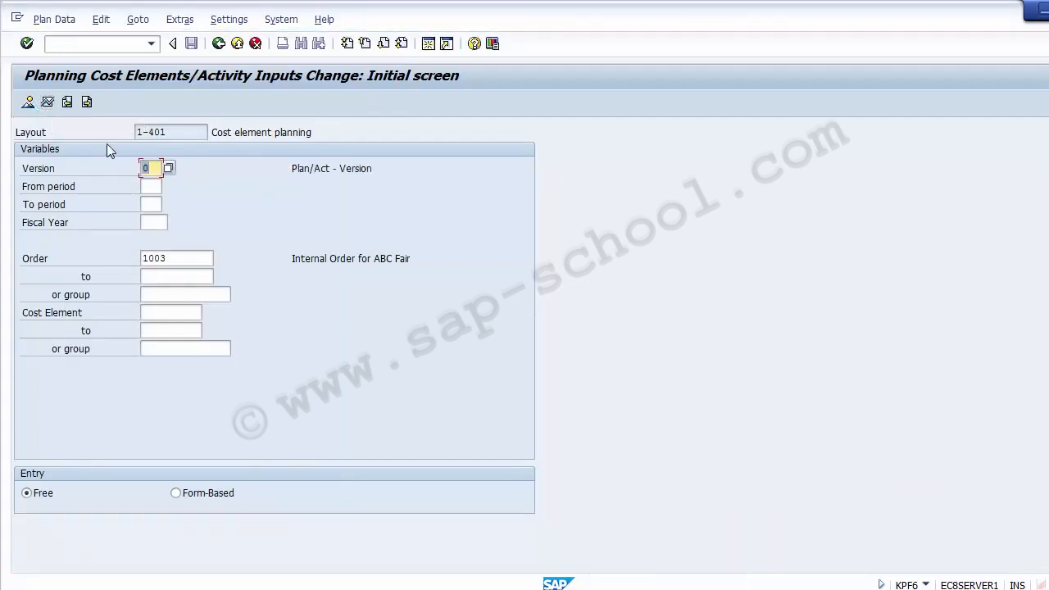
{"action": "left_click", "coordinate": [147, 187]}
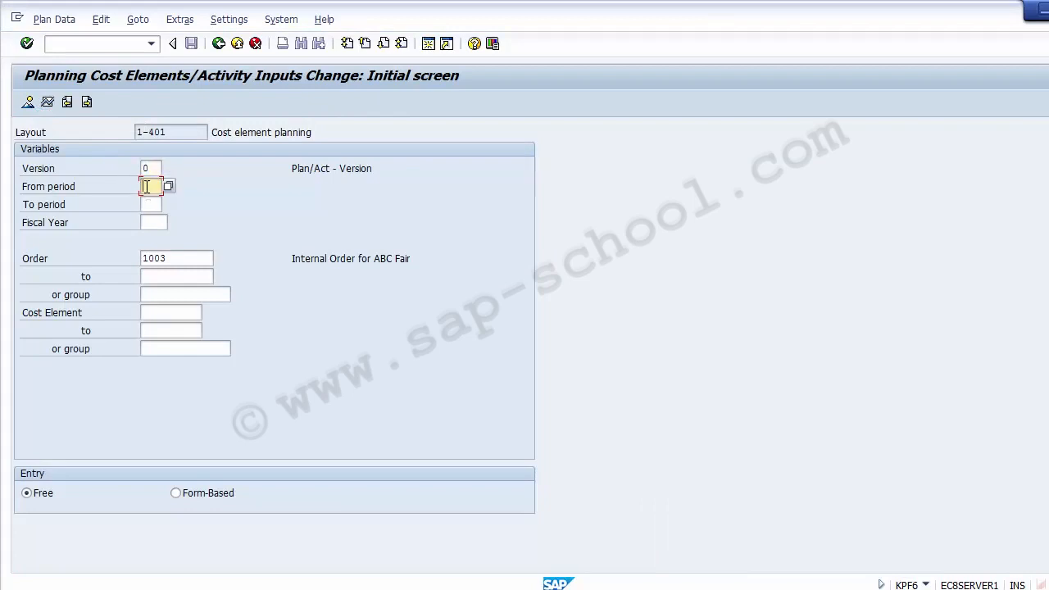
{"action": "type", "text": "1"}
{"action": "key", "text": "Tab"}
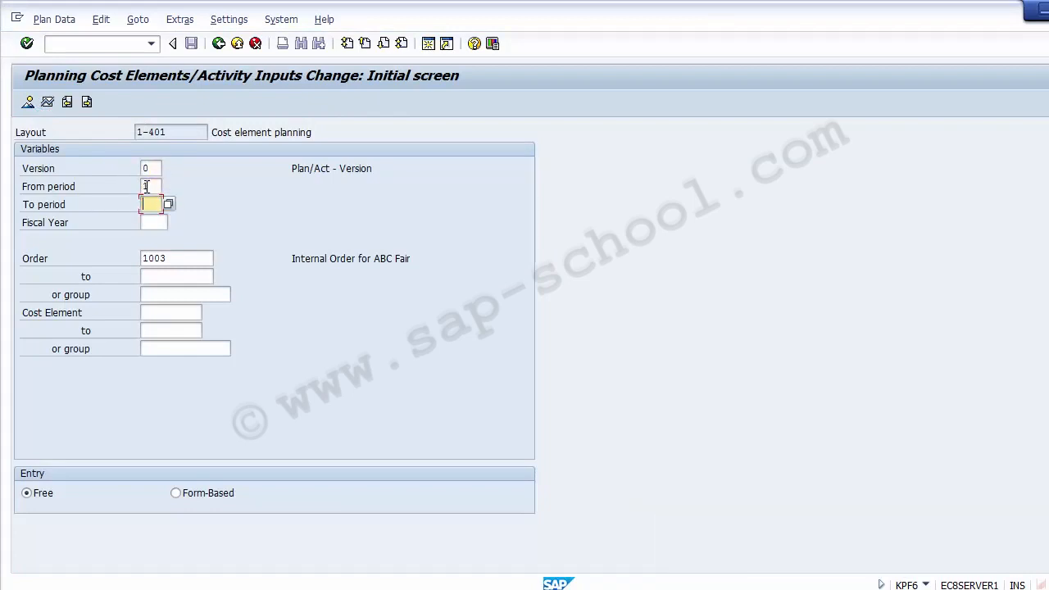
{"action": "type", "text": "12"}
- Set the fiscal year to 2014 for the ABC Fair order's cost element planning
{"action": "left_click", "coordinate": [154, 223]}
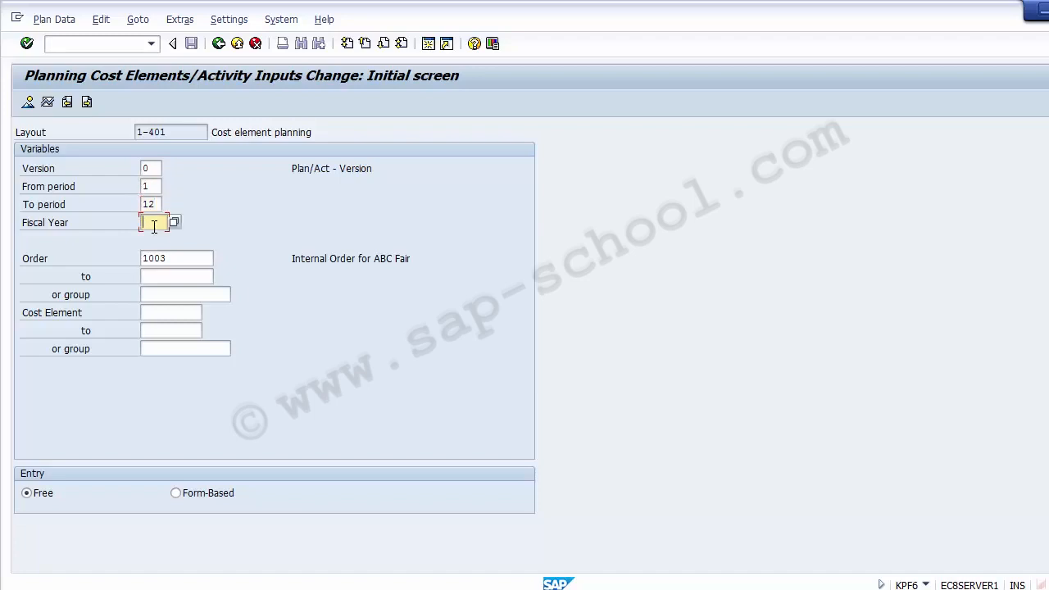
{"action": "key", "text": "shift+Tab"}
{"action": "key", "text": "shift+Tab"}
{"action": "key", "text": "Tab"}
{"action": "key", "text": "Tab"}
{"action": "type", "text": "2014"}
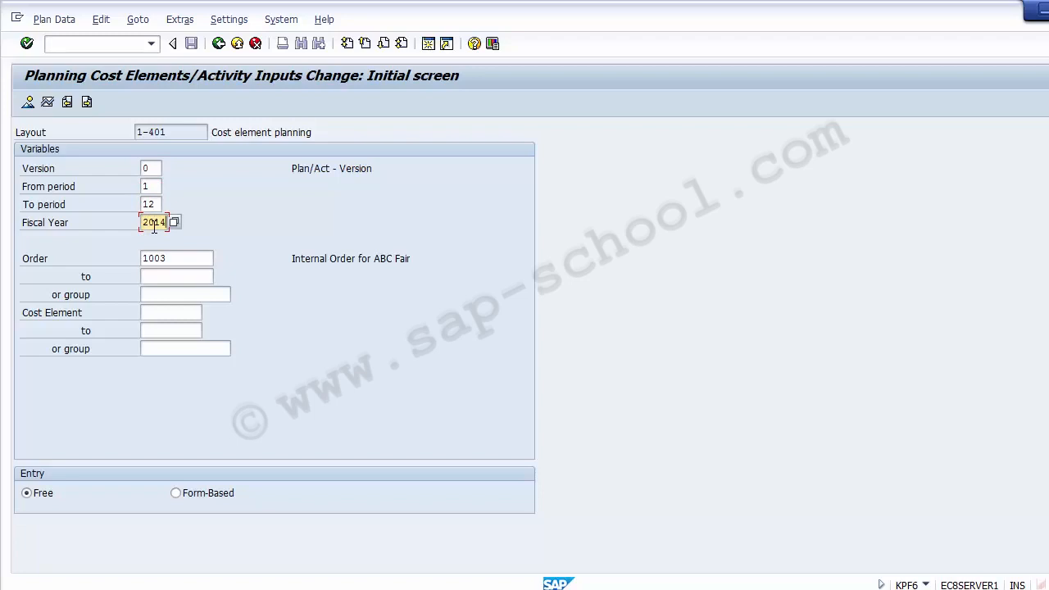
{"action": "key", "text": "Tab"}
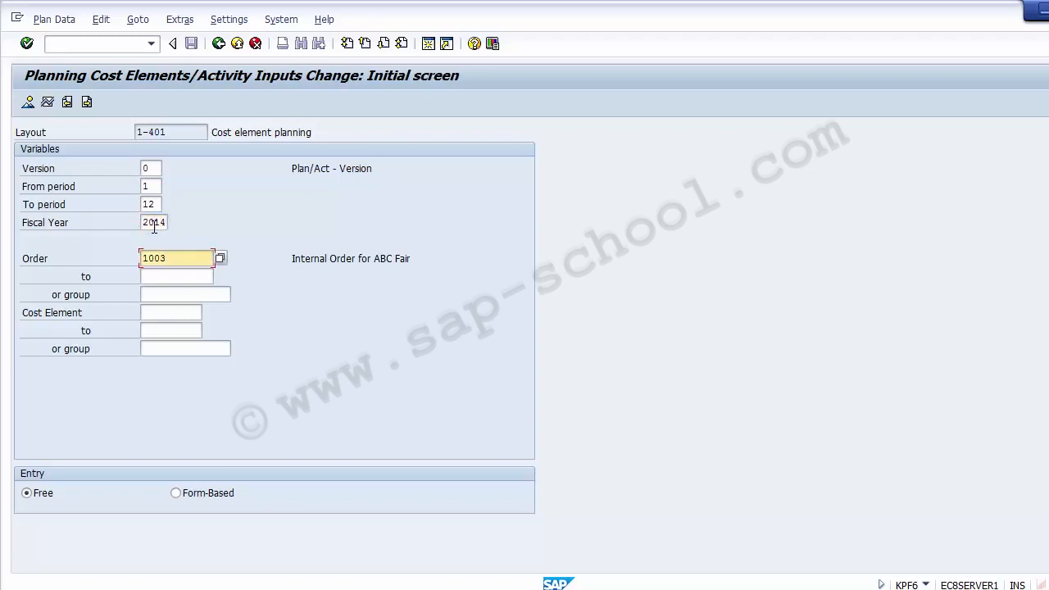
- Select cost element 400001 without a cost element group and open the planning overview screen
{"action": "left_click", "coordinate": [164, 311]}
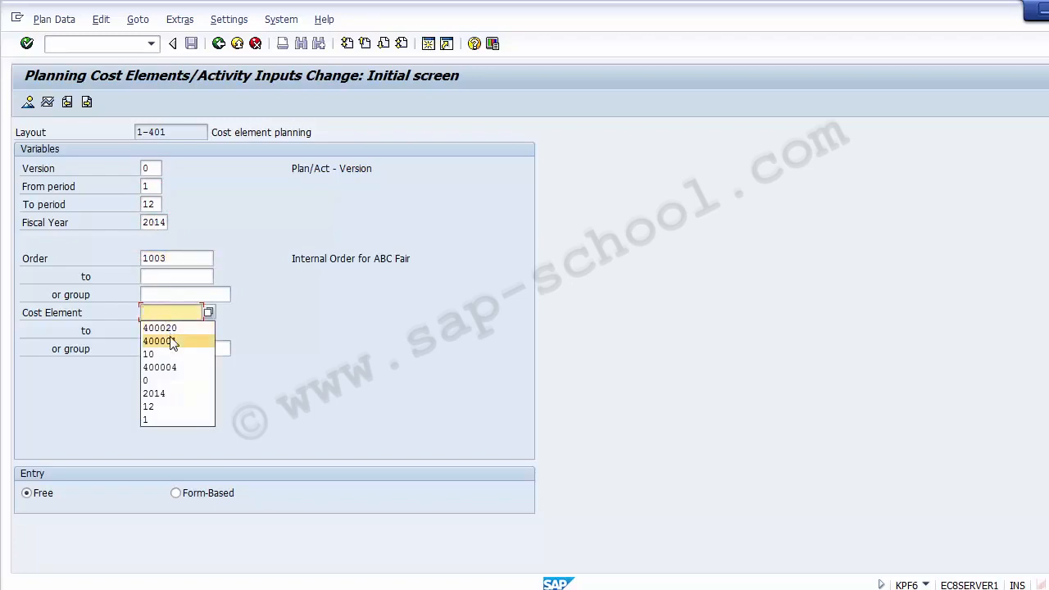
{"action": "left_click", "coordinate": [164, 341]}
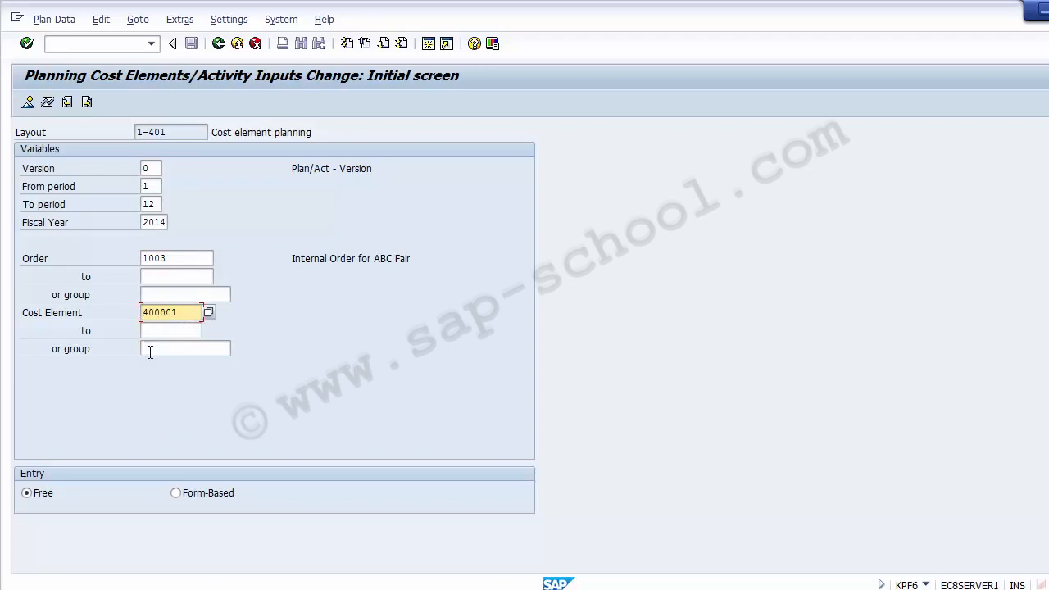
{"action": "left_click", "coordinate": [150, 353]}
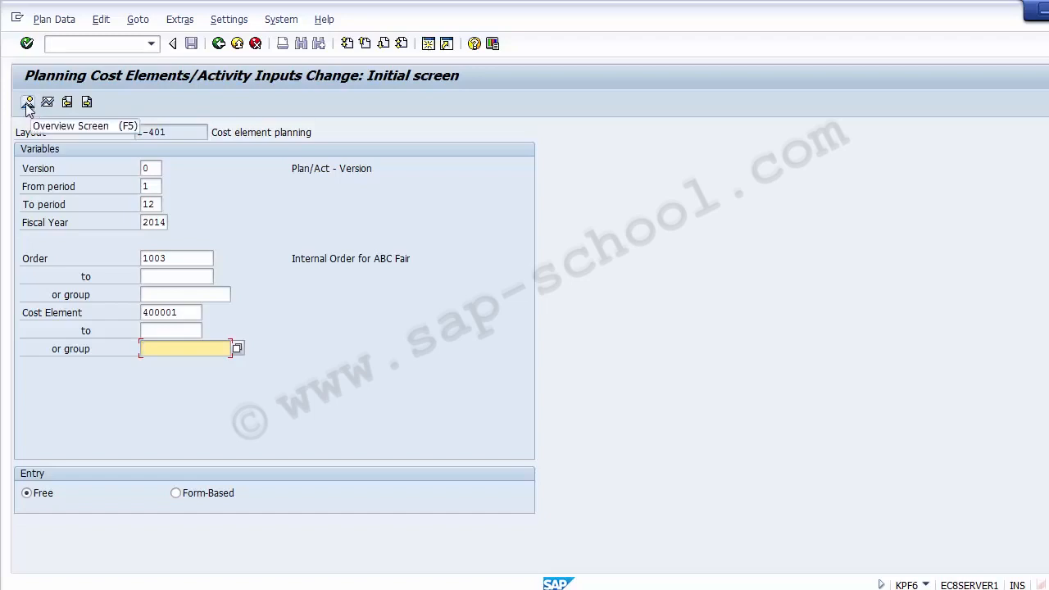
{"action": "left_click", "coordinate": [27, 103]}
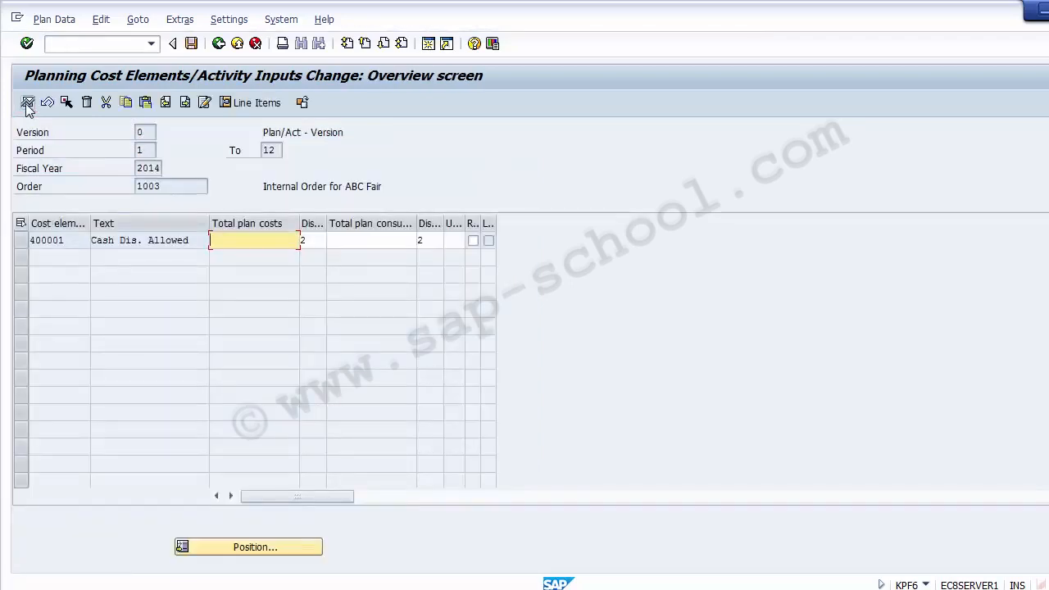
- Enter total plan costs of 1000 for cost element 400001, then leave the overview and post the data
{"action": "left_click_drag", "start_coordinate": [70, 240], "coordinate": [30, 240]}
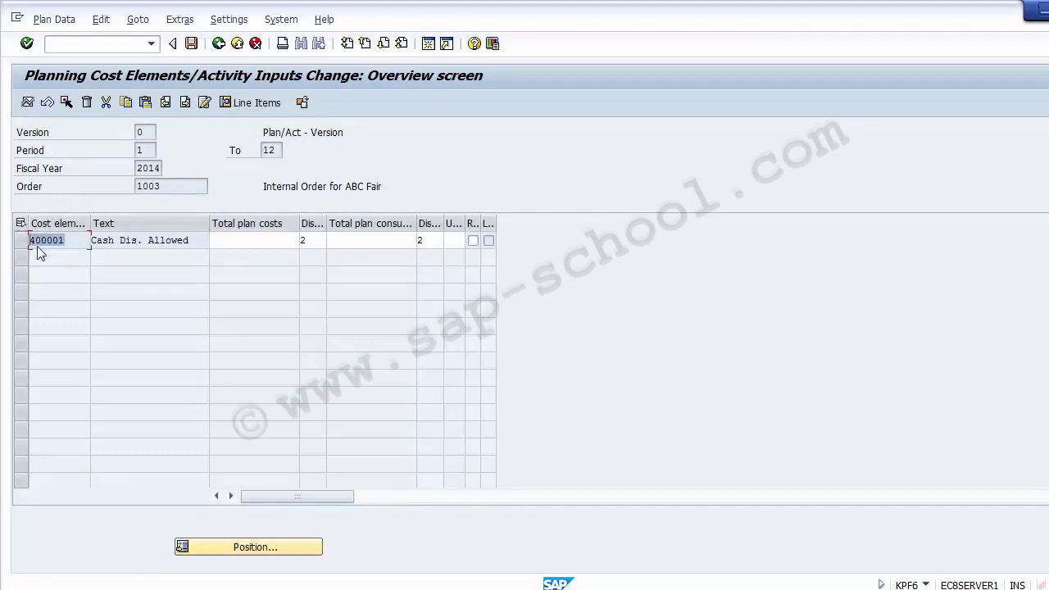
{"action": "left_click_drag", "start_coordinate": [199, 240], "coordinate": [79, 238]}
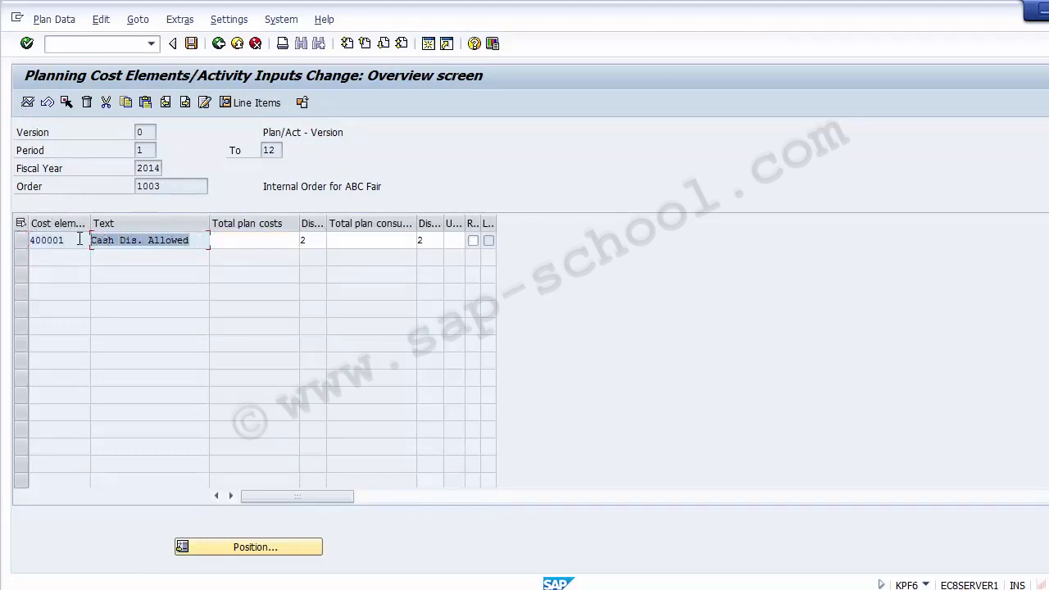
{"action": "left_click", "coordinate": [232, 242]}
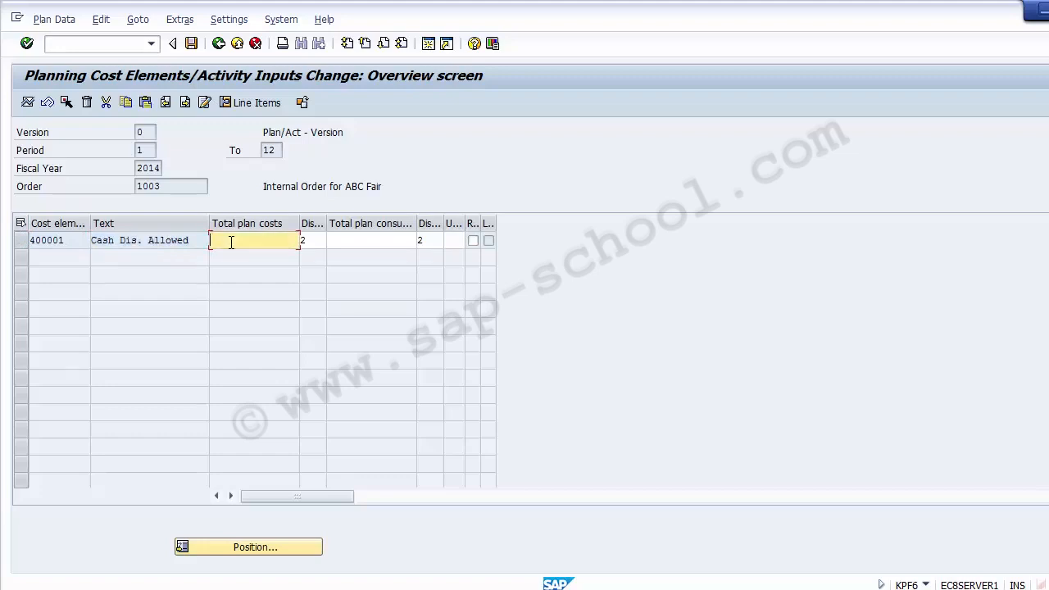
{"action": "type", "text": "1000"}
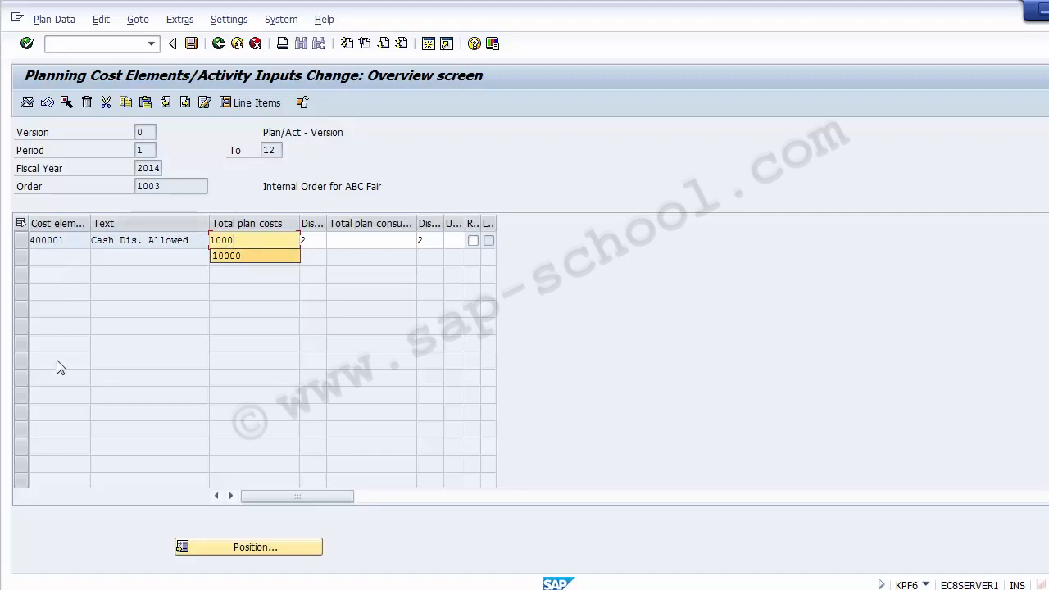
{"action": "left_click", "coordinate": [219, 46]}
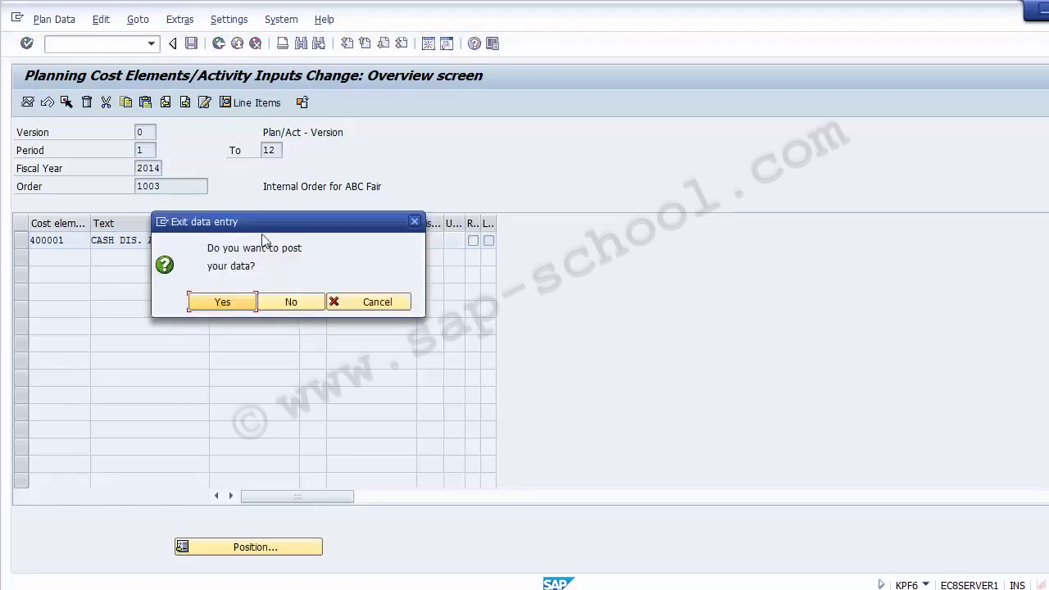
{"action": "left_click", "coordinate": [221, 303]}
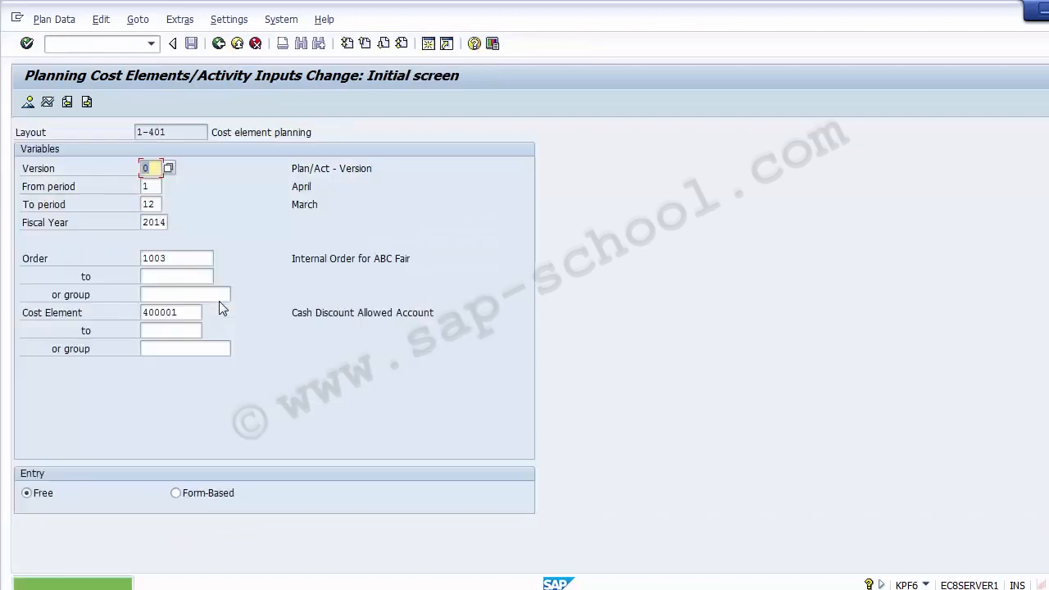
- Set the upper limit of the cost element range to 400020, keeping 400001 as its start
{"action": "left_click", "coordinate": [171, 330]}
{"action": "key", "text": "Down"}
{"action": "key", "text": "Down"}
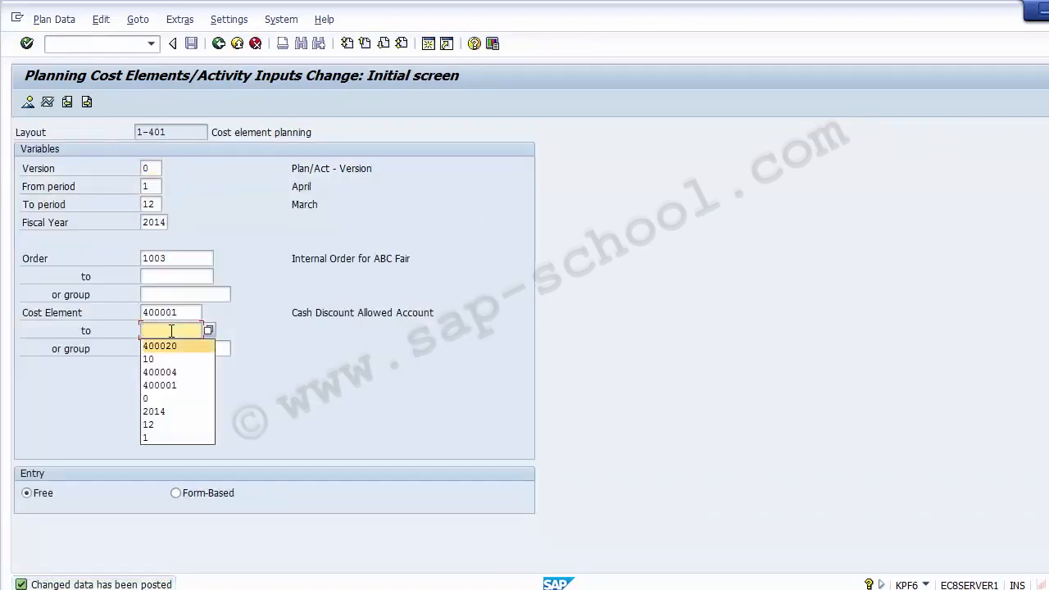
{"action": "key", "text": "Return"}
{"action": "left_click", "coordinate": [190, 312]}
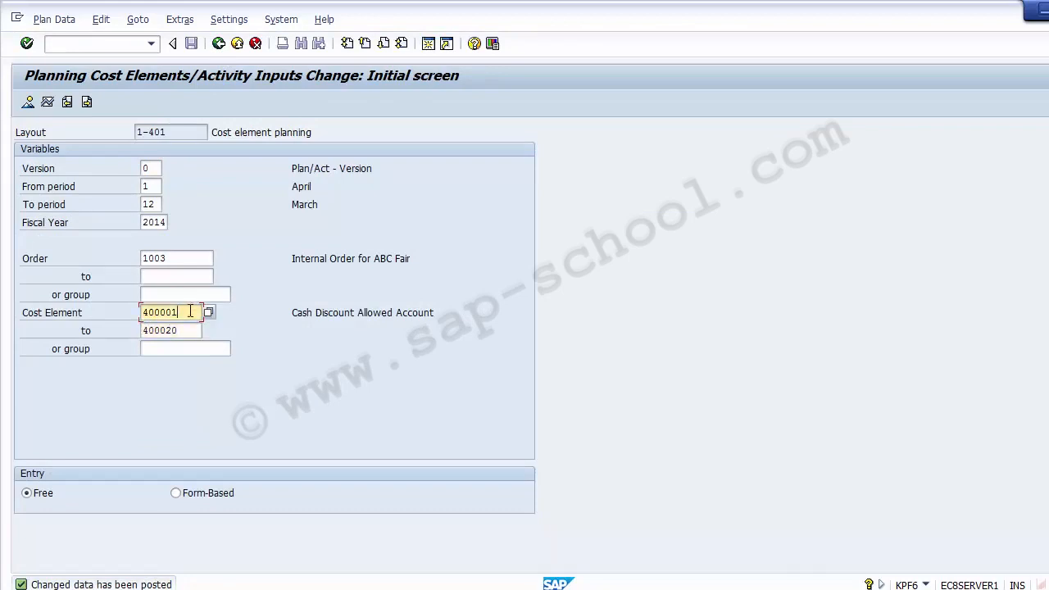
- Open the planning overview for cost elements 400001 to 400020 and examine the existing 400001 line
{"action": "left_click", "coordinate": [187, 332]}
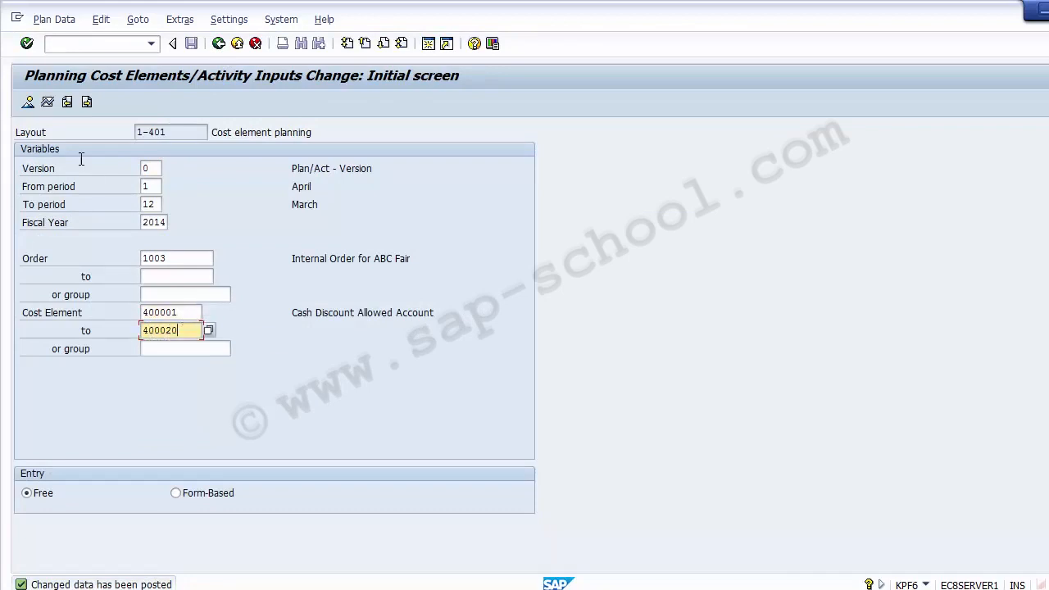
{"action": "left_click", "coordinate": [27, 104]}
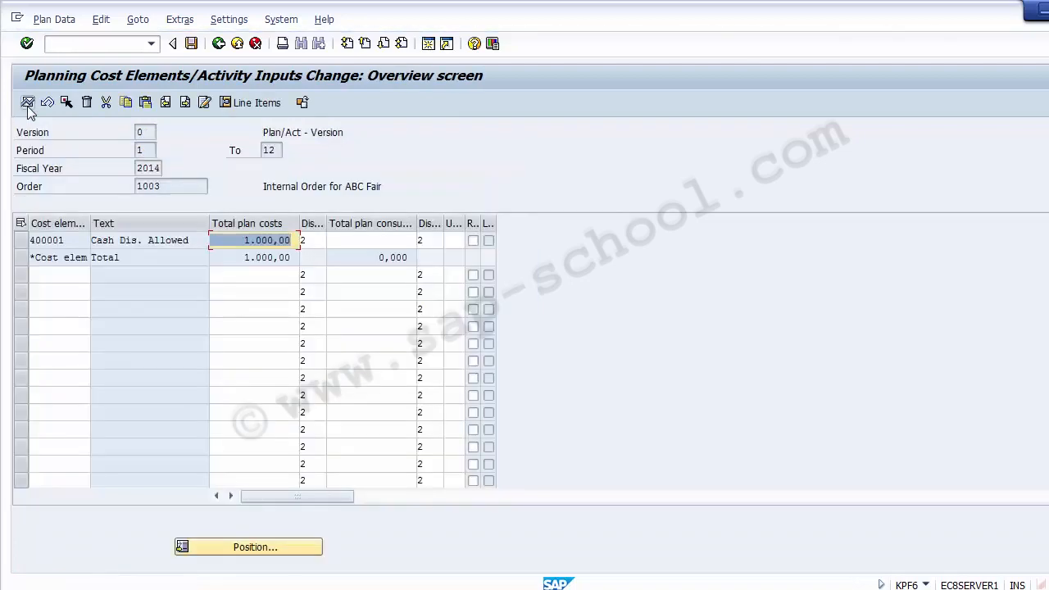
{"action": "left_click", "coordinate": [77, 275]}
{"action": "left_click", "coordinate": [77, 293]}
{"action": "left_click", "coordinate": [75, 374]}
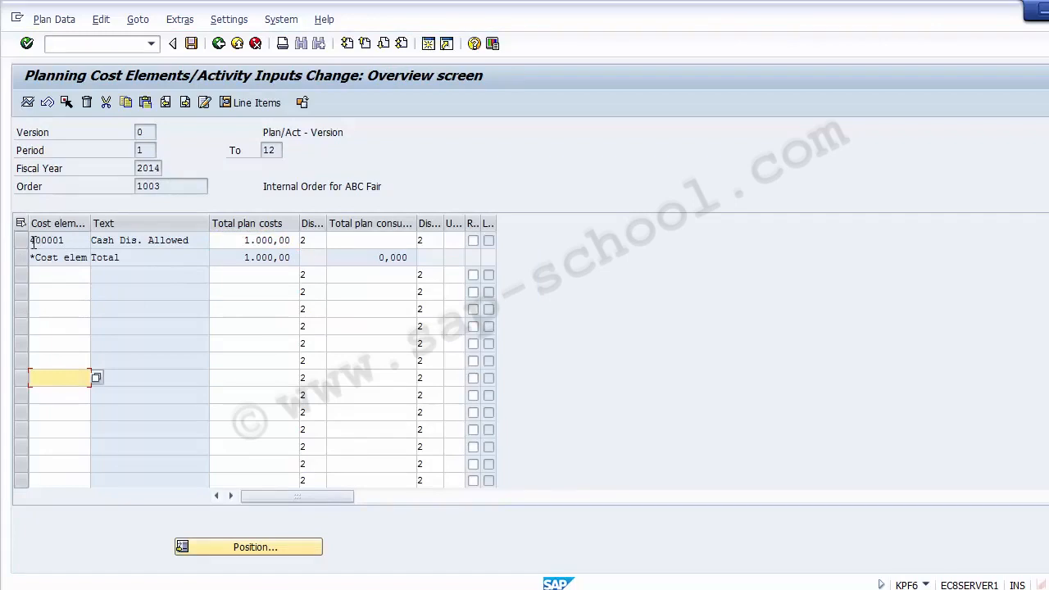
{"action": "left_click", "coordinate": [35, 241]}
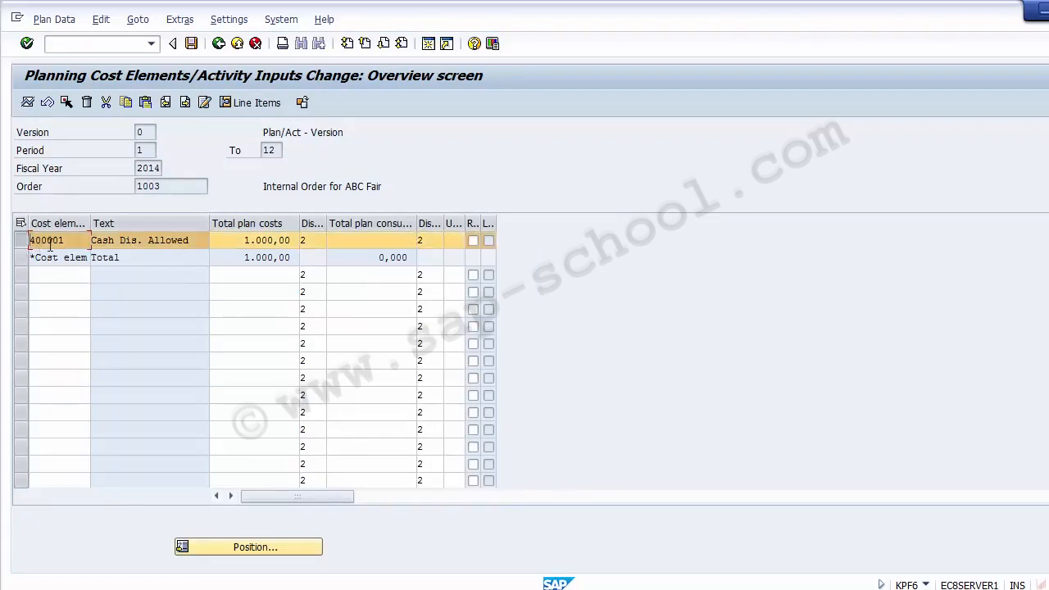
{"action": "left_click", "coordinate": [177, 241]}
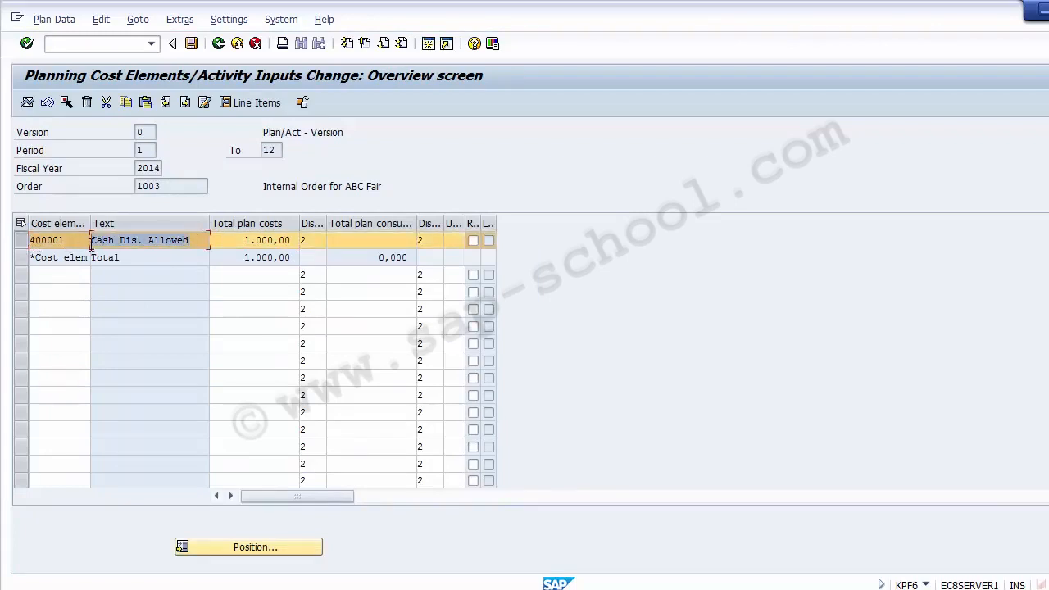
{"action": "left_click", "coordinate": [213, 245]}
{"action": "left_click", "coordinate": [61, 275]}
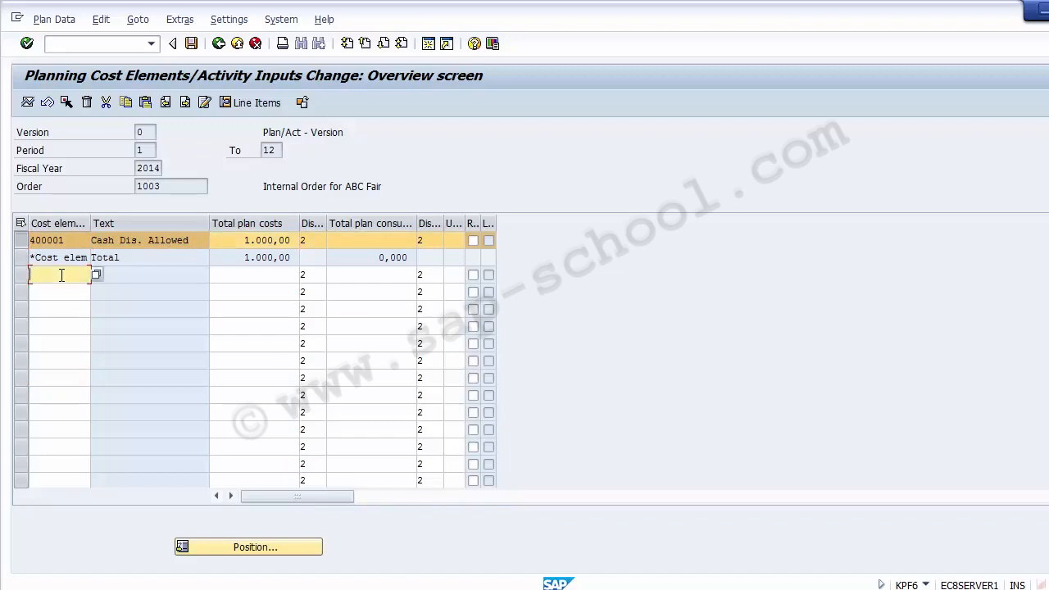
{"action": "left_click", "coordinate": [22, 242]}
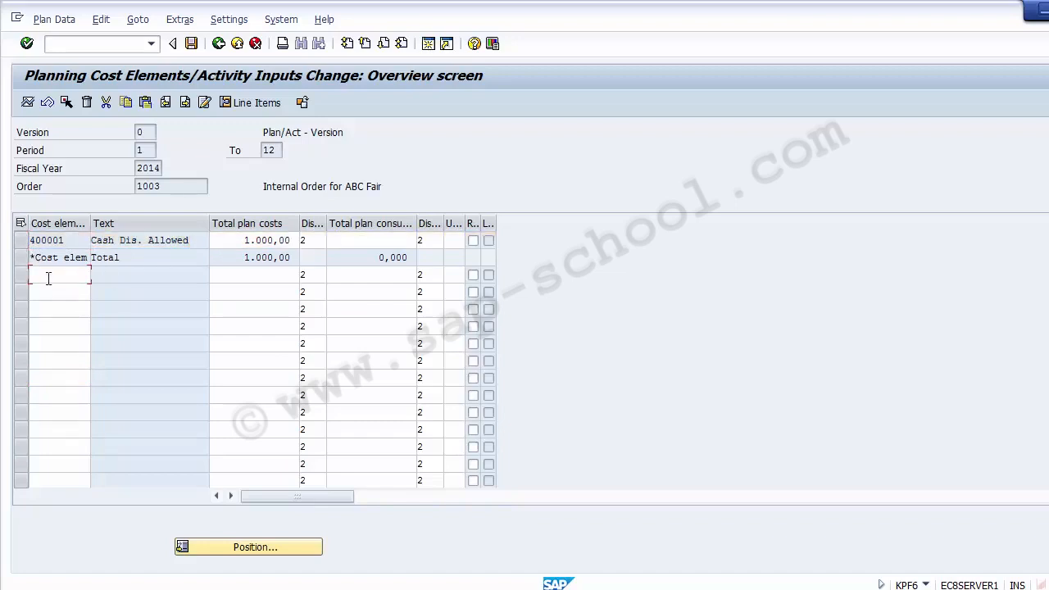
- Add cost elements 400006 and 400007 with total plan costs of 2000 and 3000 respectively
{"action": "left_click", "coordinate": [49, 279]}
{"action": "type", "text": "400006"}
{"action": "key", "text": "Down"}
{"action": "type", "text": "400007"}
{"action": "left_click", "coordinate": [244, 276]}
{"action": "type", "text": "2000"}
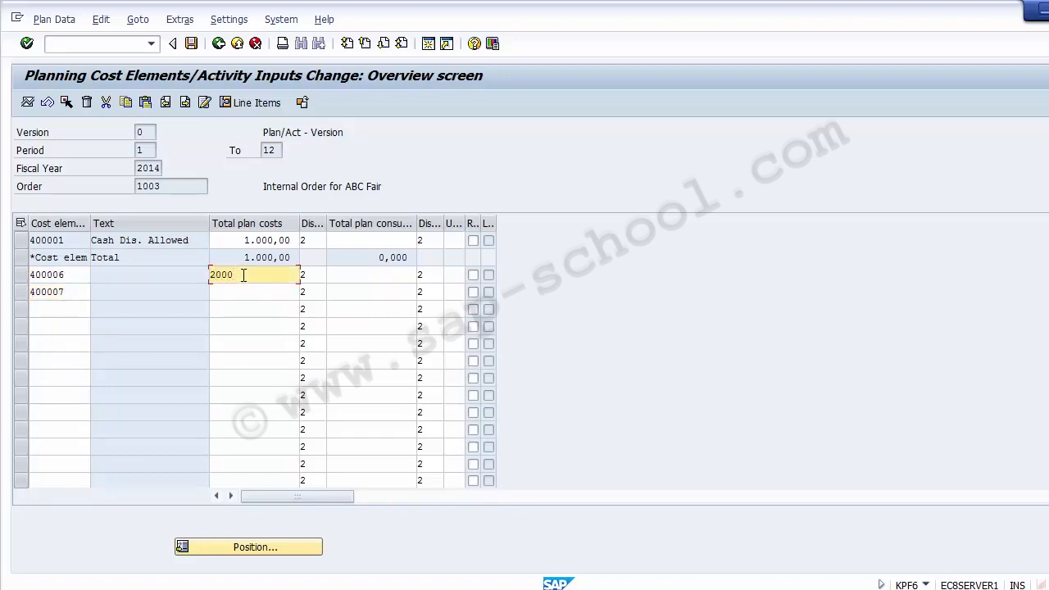
{"action": "key", "text": "Down"}
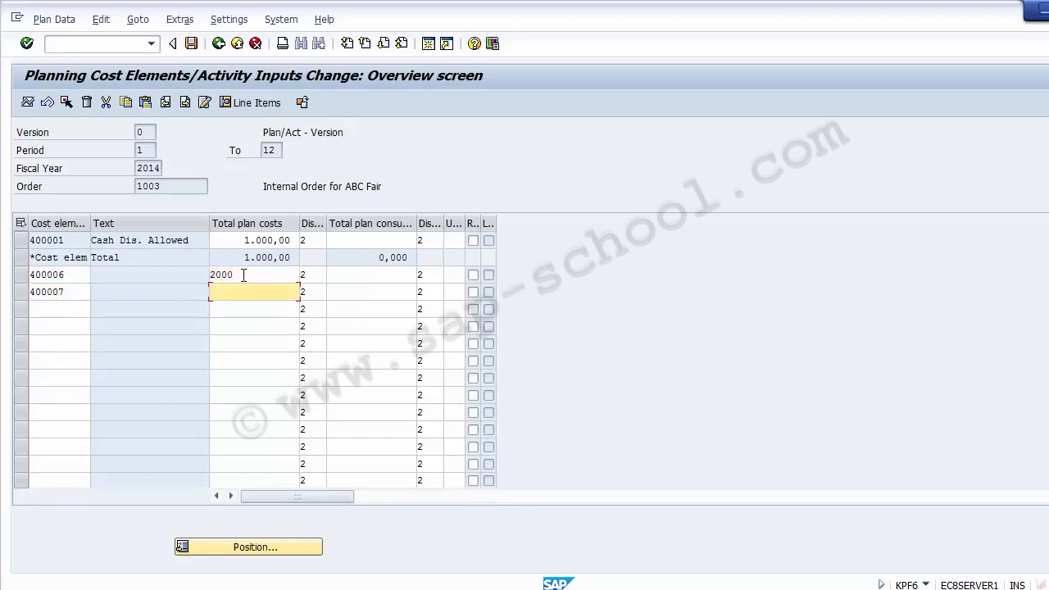
{"action": "type", "text": "3000"}
{"action": "key", "text": "Return"}
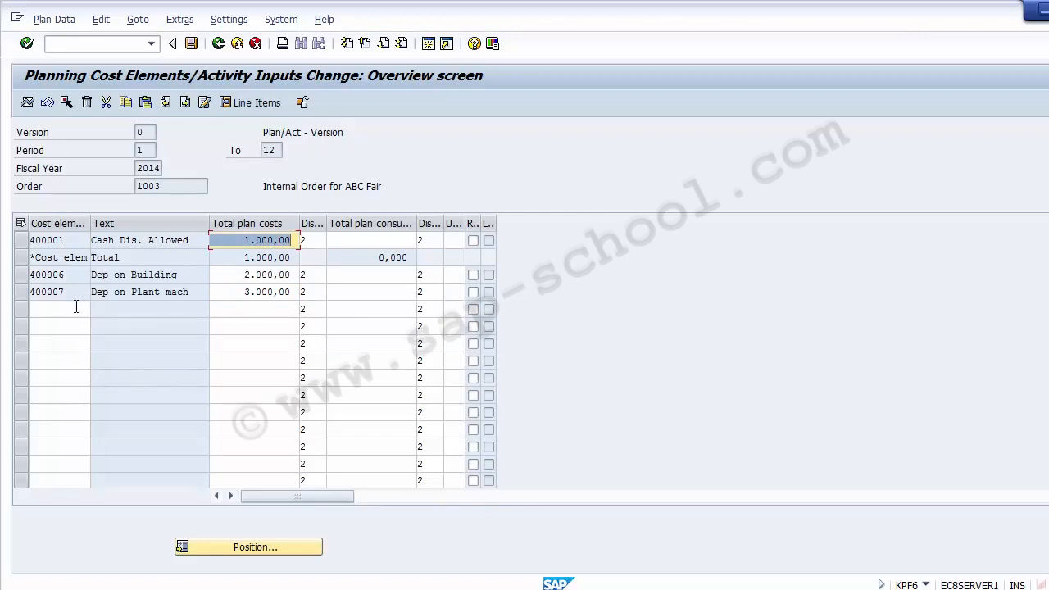
{"action": "left_click_drag", "start_coordinate": [79, 274], "coordinate": [25, 275]}
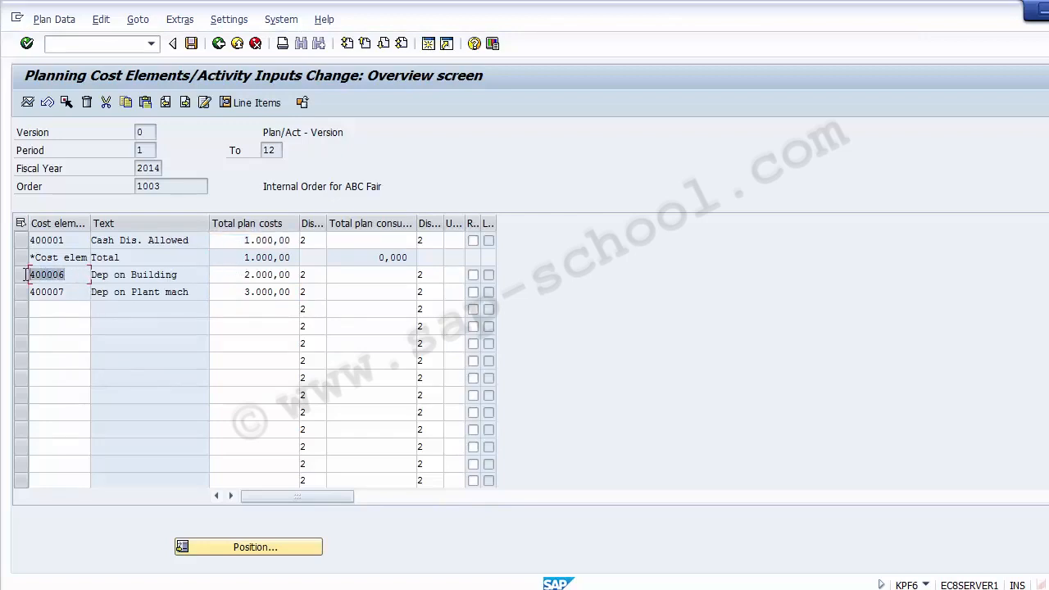
{"action": "left_click_drag", "start_coordinate": [204, 276], "coordinate": [24, 296]}
{"action": "left_click_drag", "start_coordinate": [204, 293], "coordinate": [65, 299]}
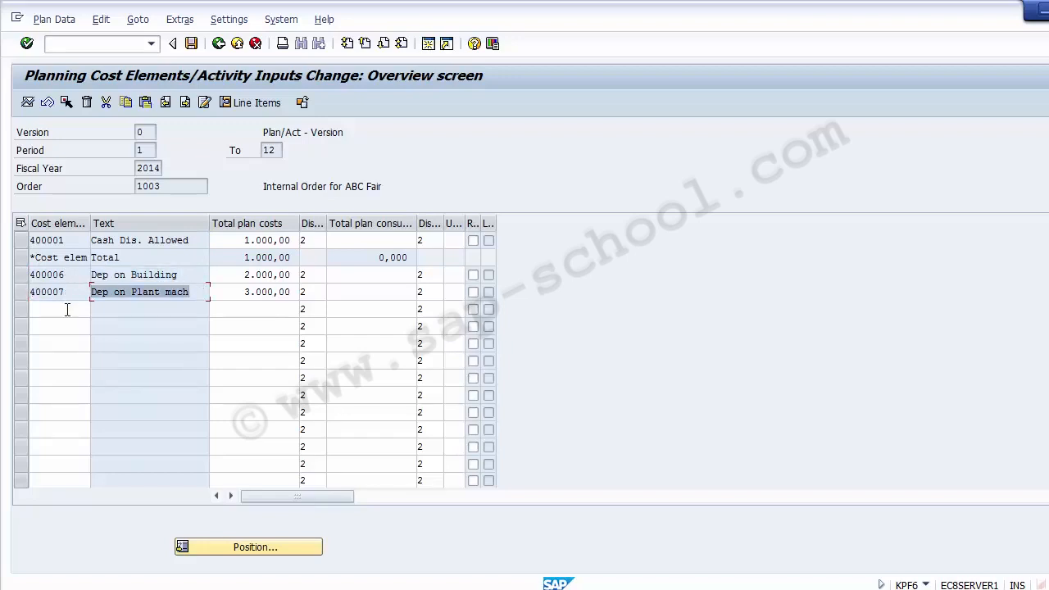
- Try to add cost element 400012 with total plan costs of 5000 below the 400007 line
{"action": "left_click", "coordinate": [67, 309]}
{"action": "type", "text": "40000"}
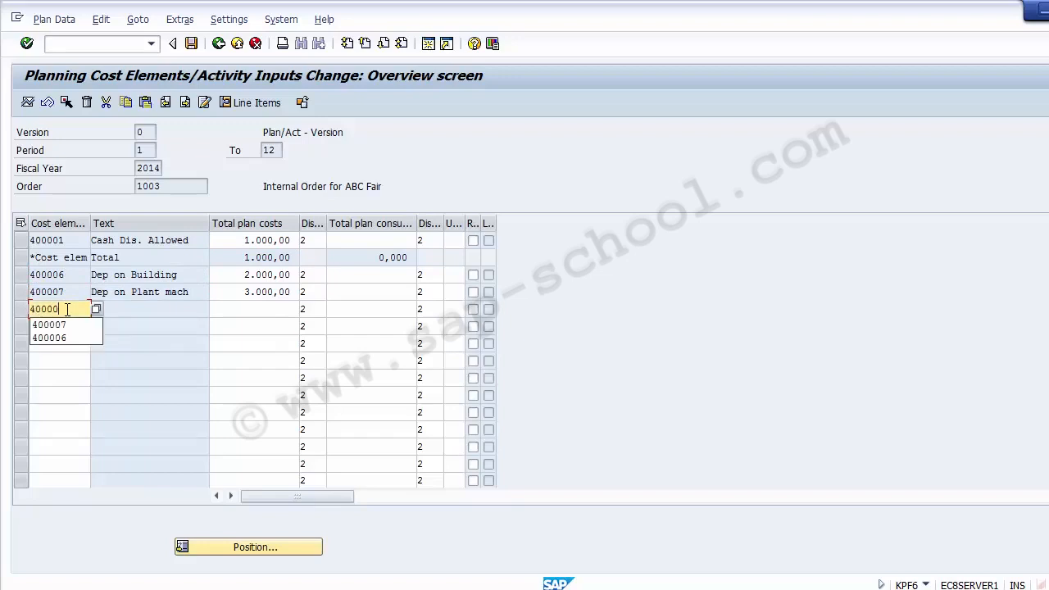
{"action": "key", "text": "BackSpace"}
{"action": "type", "text": "12"}
{"action": "key", "text": "Tab"}
{"action": "key", "text": "Tab"}
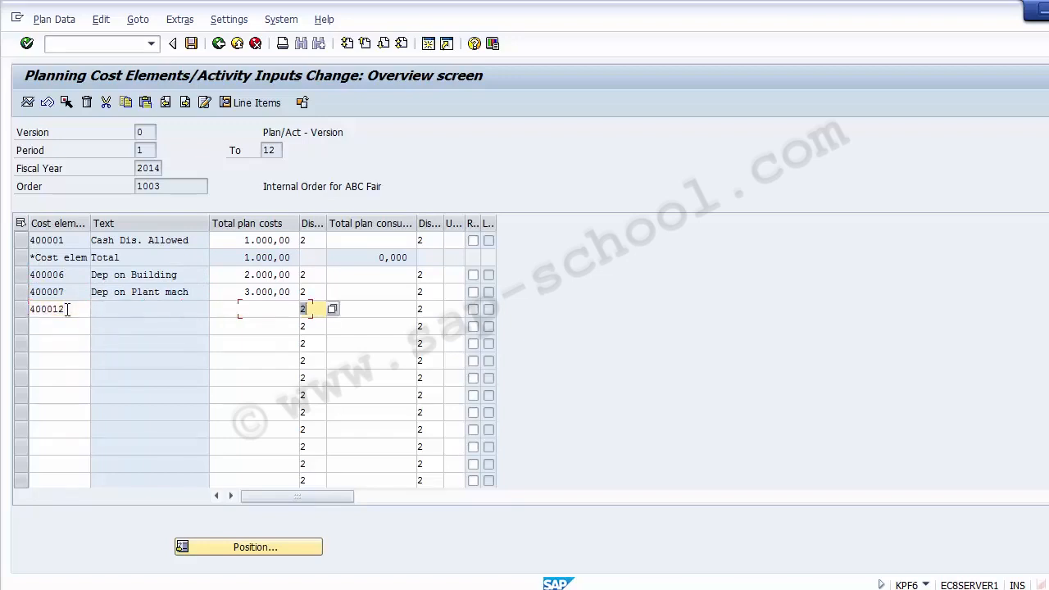
{"action": "left_click", "coordinate": [231, 311]}
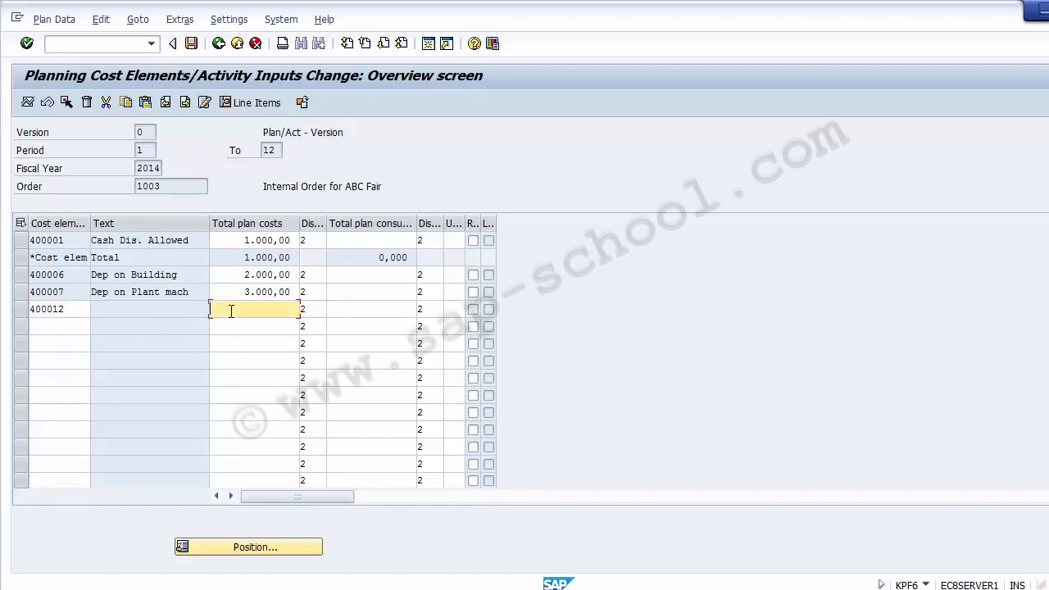
{"action": "type", "text": "5000"}
{"action": "key", "text": "Return"}
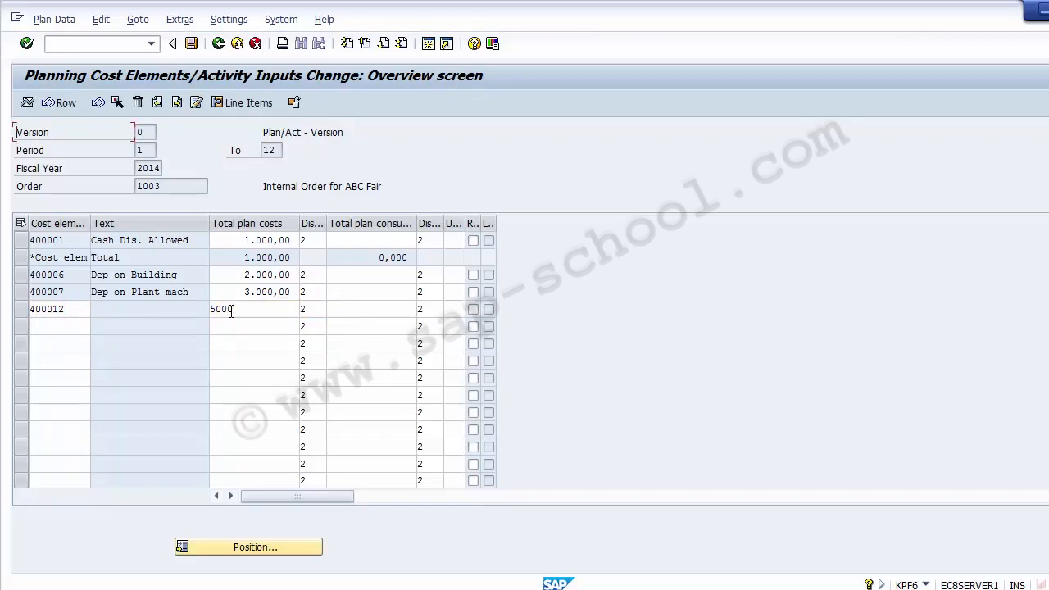
{"action": "key", "text": "Return"}
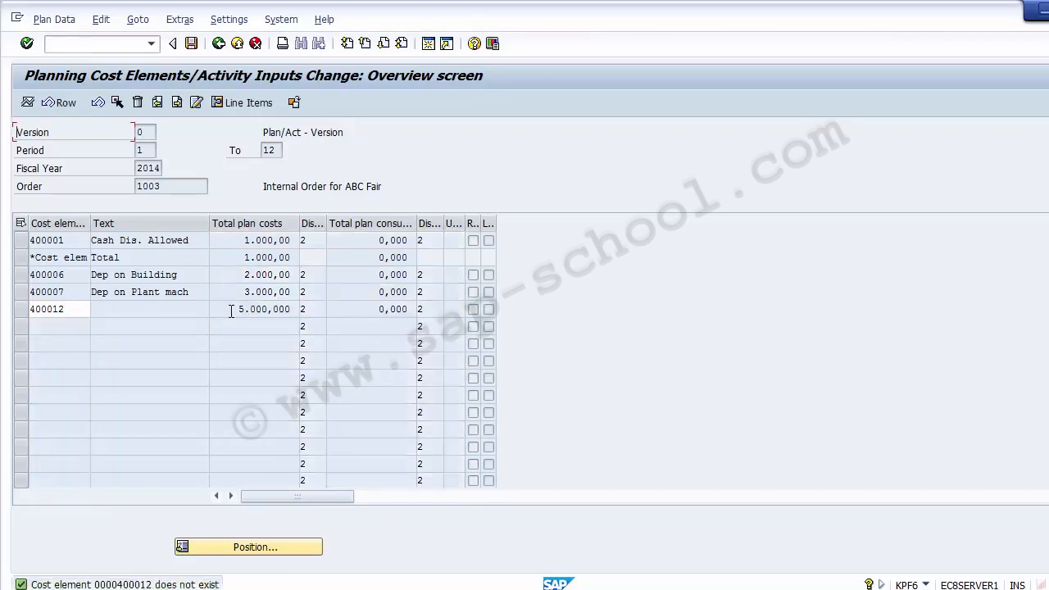
- Try cost elements 400016, 400010 and 40004 in place of 400012 on the 5000 plan line
{"action": "left_click", "coordinate": [79, 313]}
{"action": "key", "text": "BackSpace"}
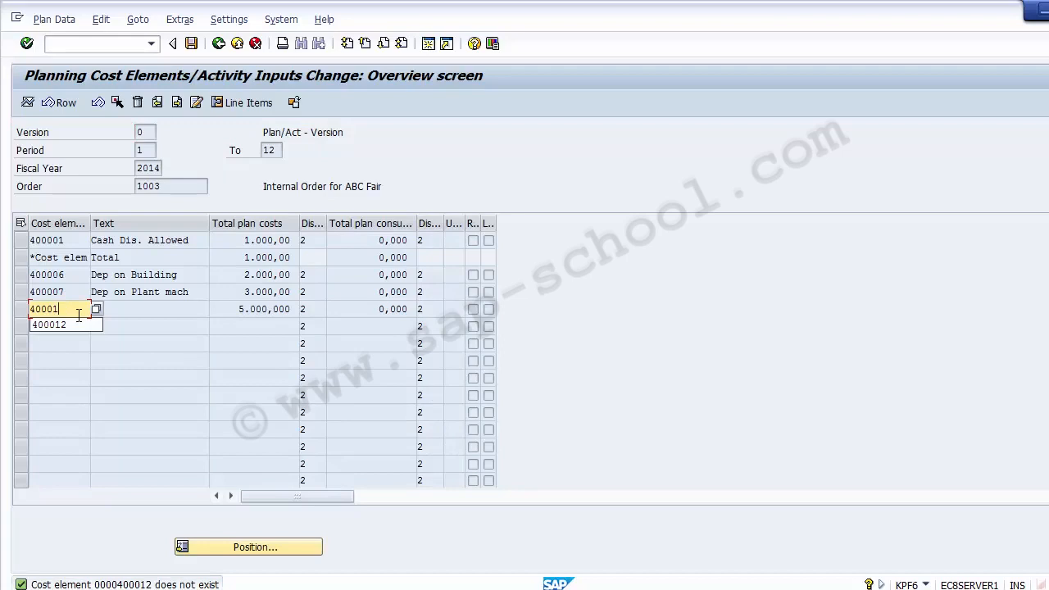
{"action": "type", "text": "6"}
{"action": "key", "text": "Return"}
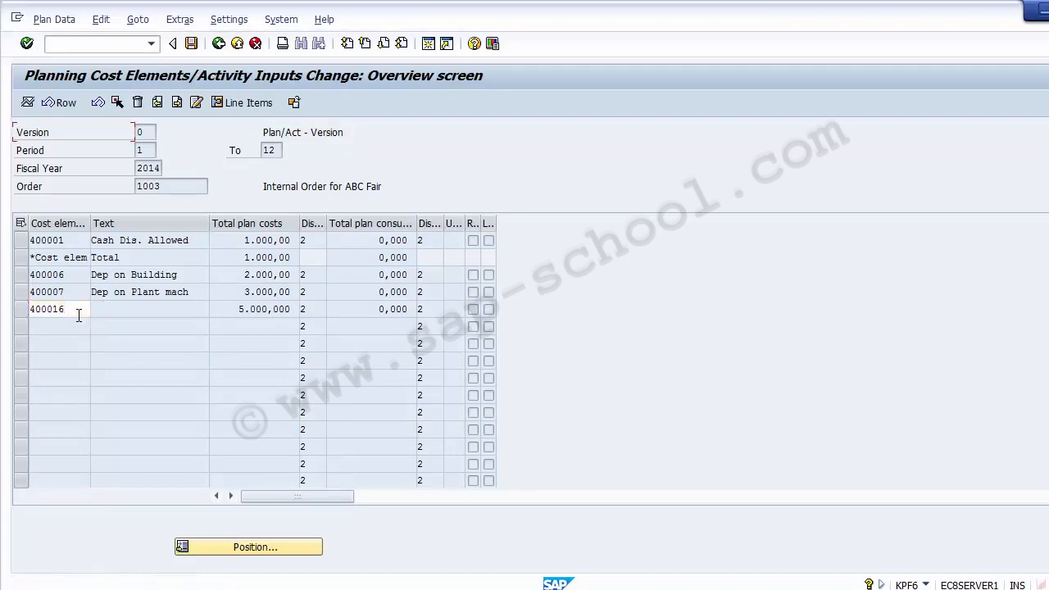
{"action": "left_click", "coordinate": [79, 313]}
{"action": "key", "text": "BackSpace"}
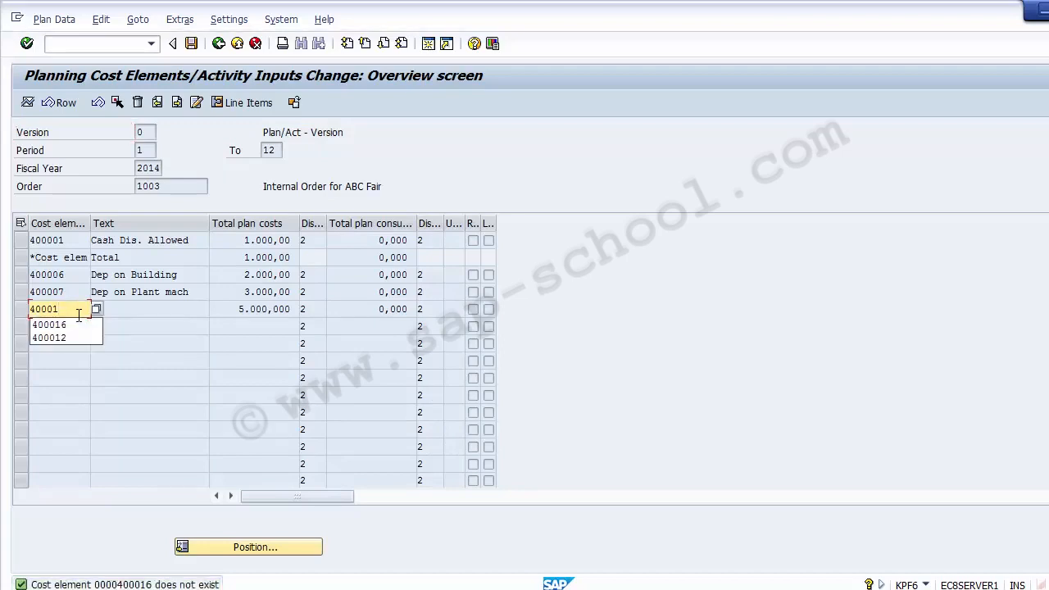
{"action": "type", "text": "0"}
{"action": "key", "text": "Return"}
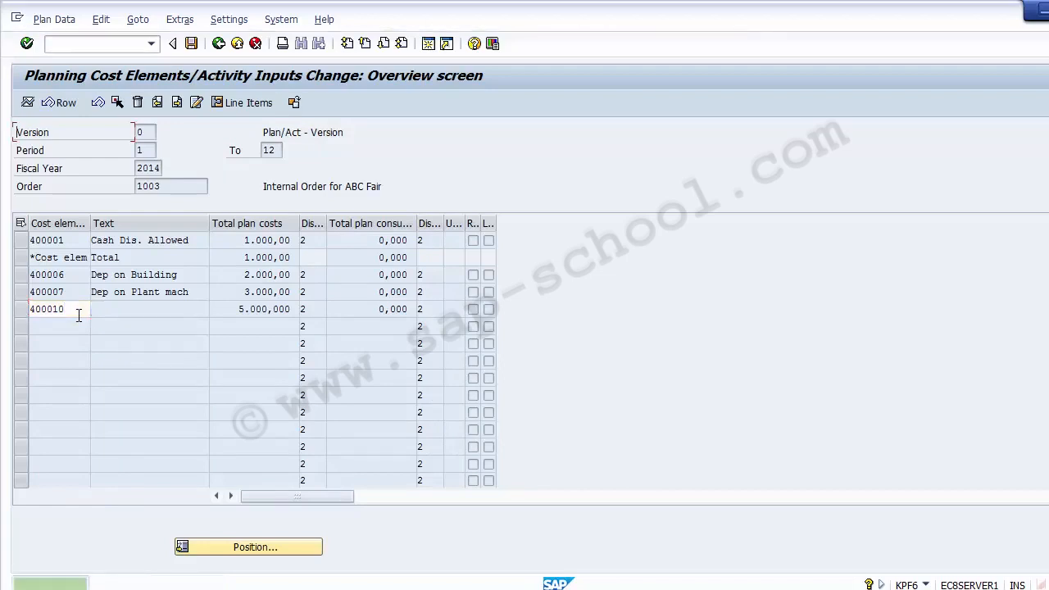
{"action": "left_click", "coordinate": [79, 316]}
{"action": "key", "text": "BackSpace"}
{"action": "key", "text": "BackSpace"}
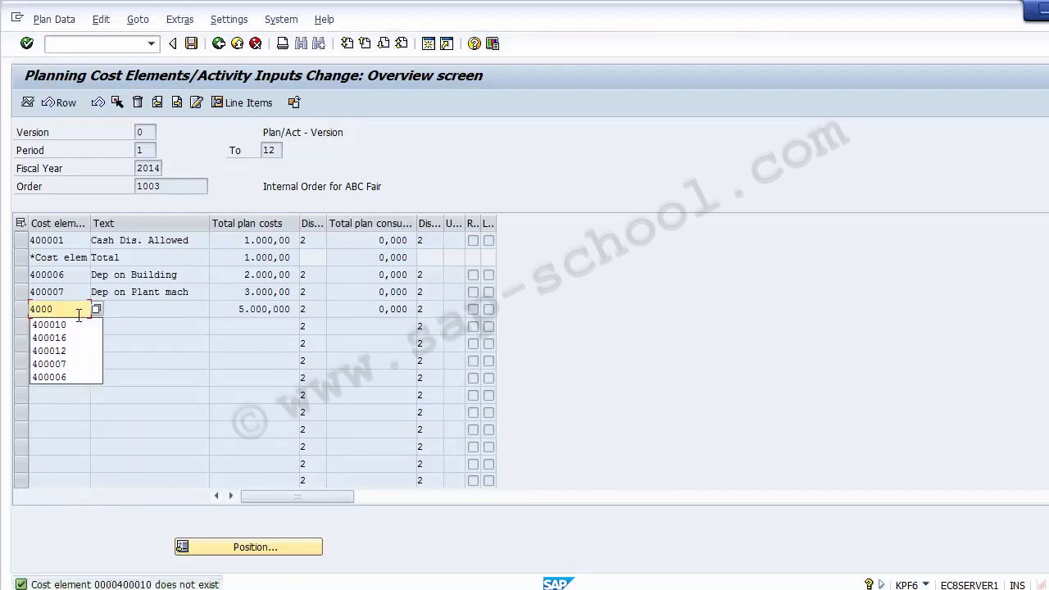
{"action": "type", "text": "4"}
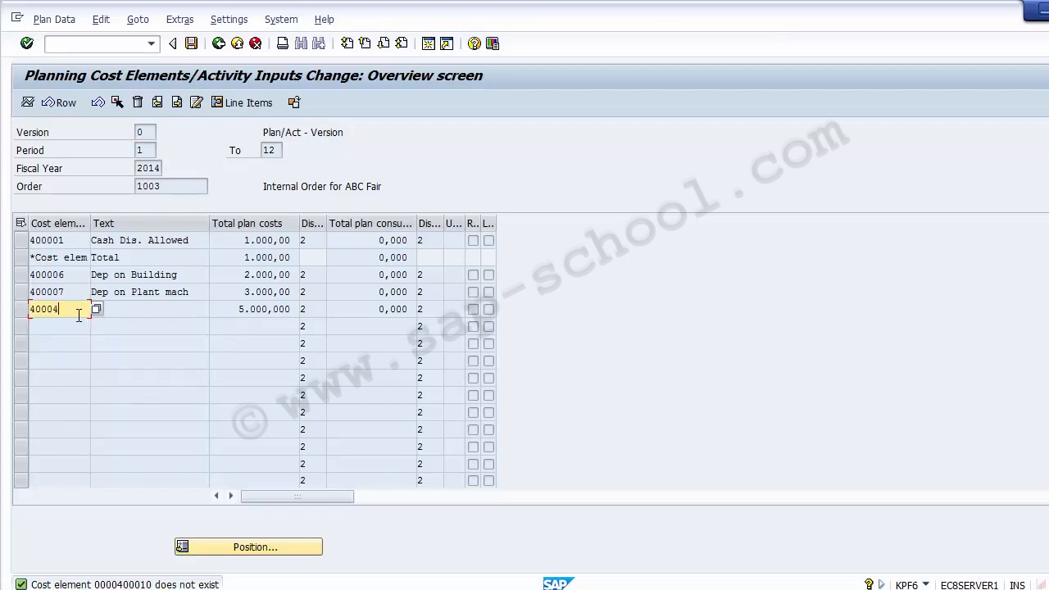
{"action": "key", "text": "Return"}
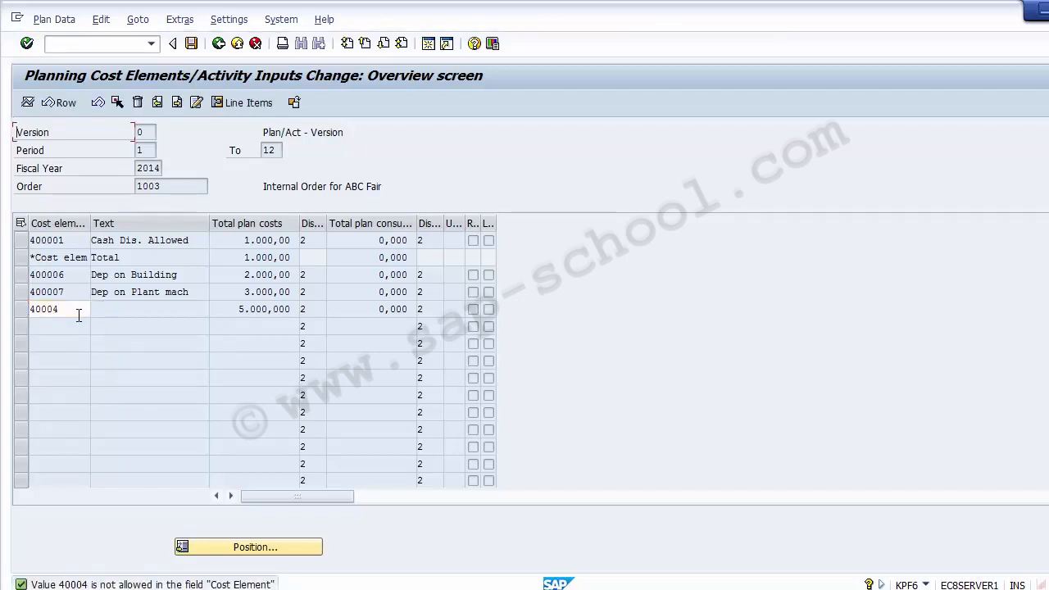
- Set the cost element of the 5000 plan line to 400005
{"action": "left_click", "coordinate": [72, 310]}
{"action": "key", "text": "BackSpace"}
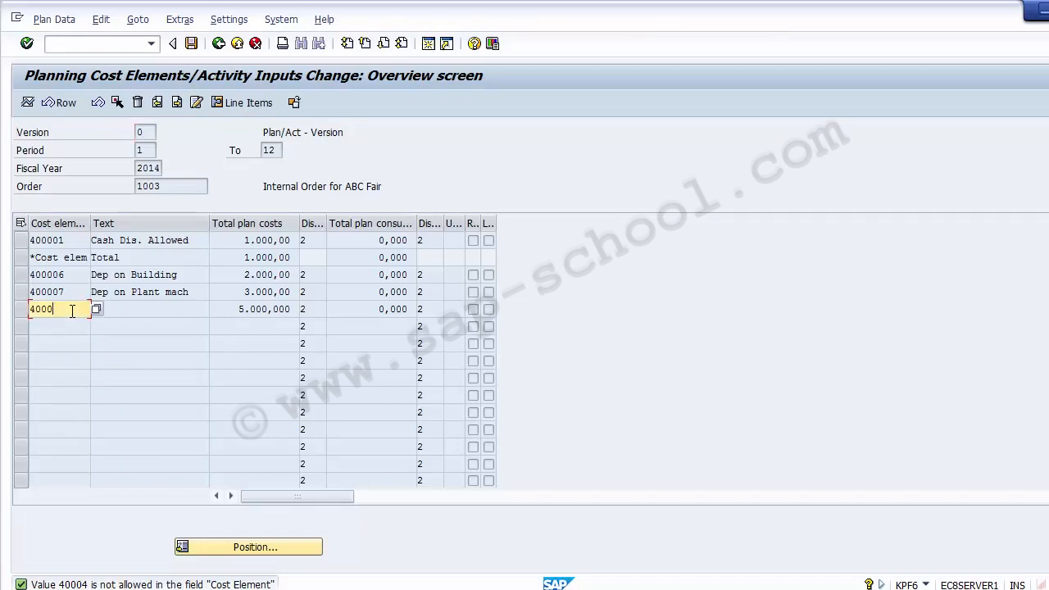
{"action": "type", "text": "0"}
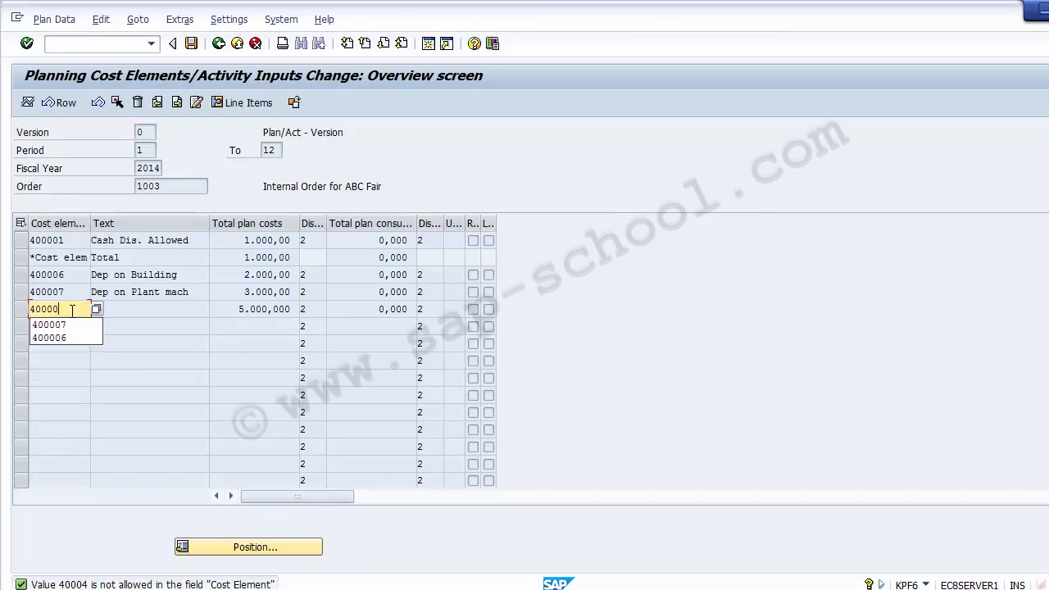
{"action": "type", "text": "5"}
{"action": "key", "text": "Return"}
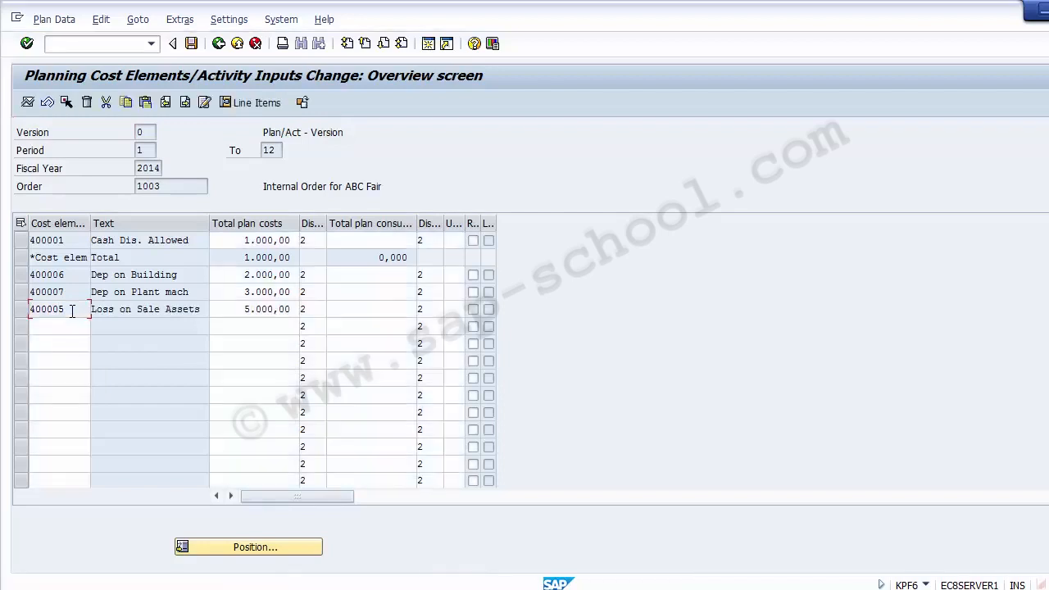
{"action": "double_click", "coordinate": [37, 309]}
{"action": "left_click_drag", "start_coordinate": [233, 309], "coordinate": [297, 309]}
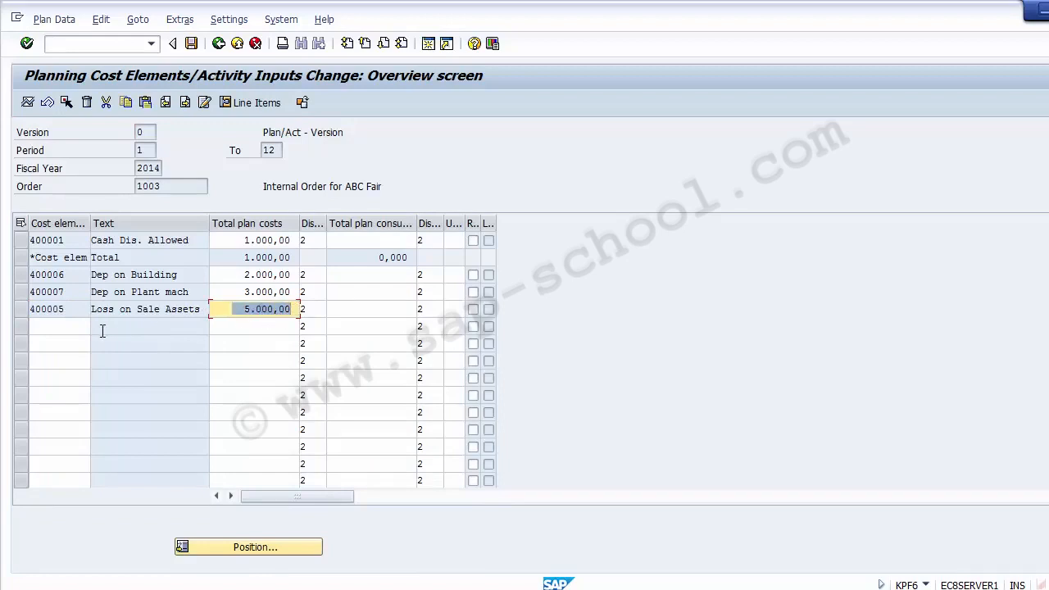
- Post the cost element plan data and return to the SAP Easy Access screen
{"action": "left_click", "coordinate": [68, 327]}
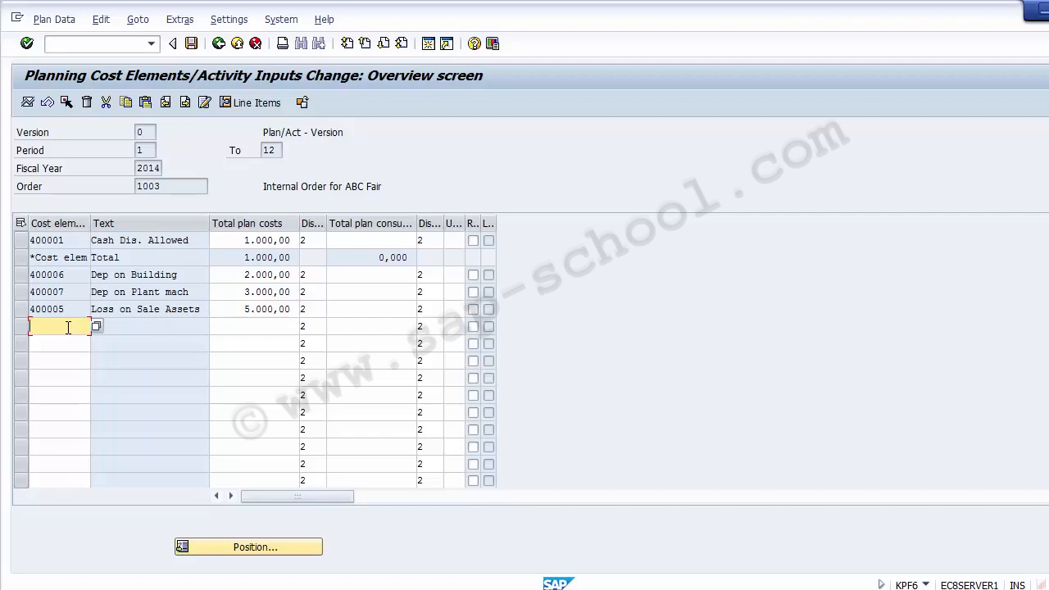
{"action": "left_click", "coordinate": [244, 327]}
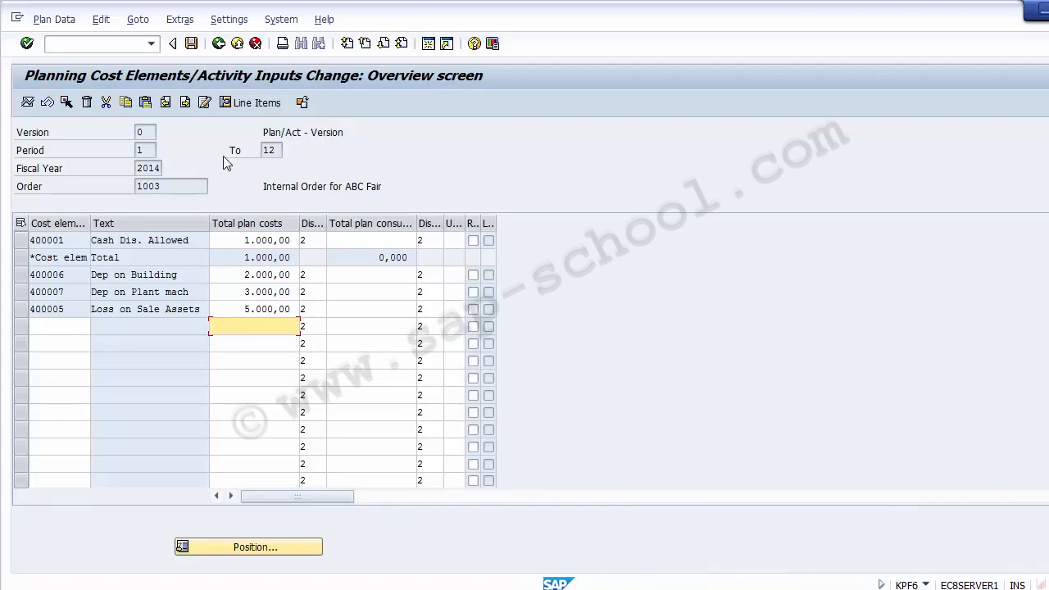
{"action": "left_click", "coordinate": [192, 44]}
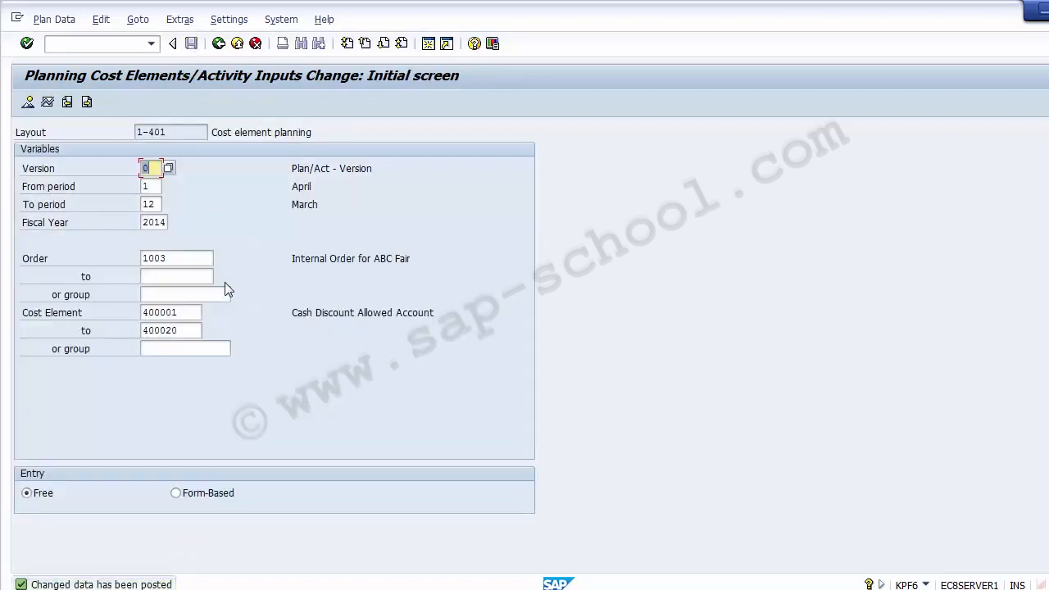
{"action": "left_click", "coordinate": [237, 44]}
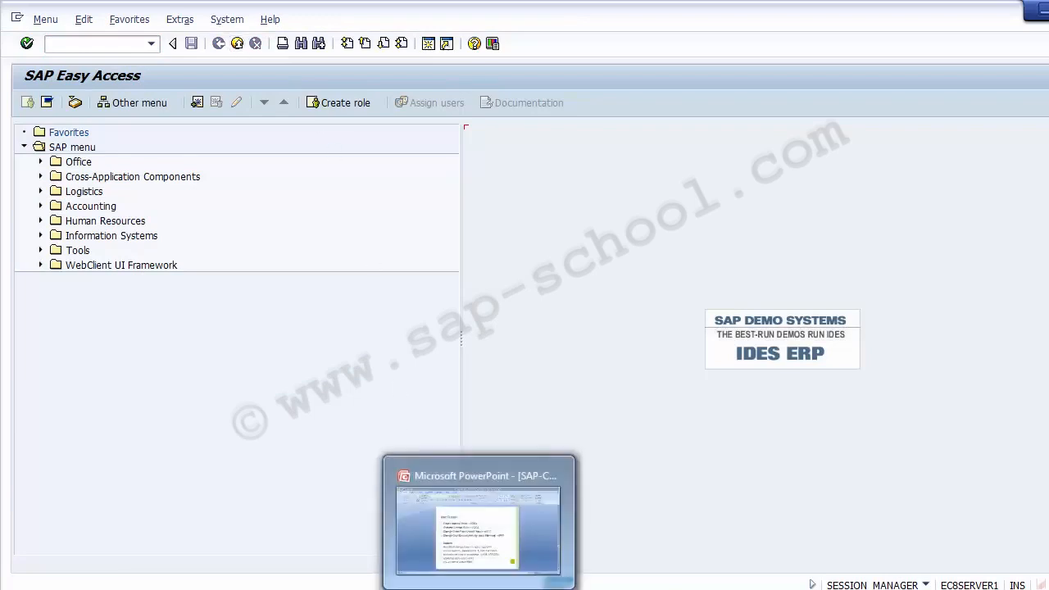
- Switch to the PowerPoint presentation and copy the Plan Actual Comparisons transaction code S_ALR_87012995 from the Unit Testing slide
{"action": "left_click", "coordinate": [479, 588]}
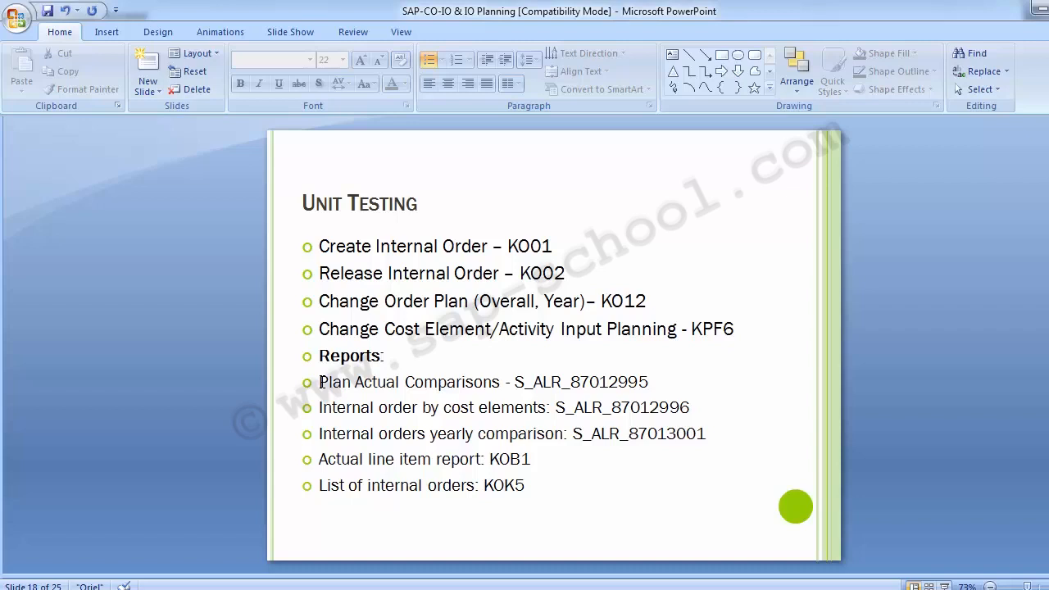
{"action": "left_click", "coordinate": [515, 382]}
{"action": "left_click_drag", "start_coordinate": [515, 382], "coordinate": [650, 382]}
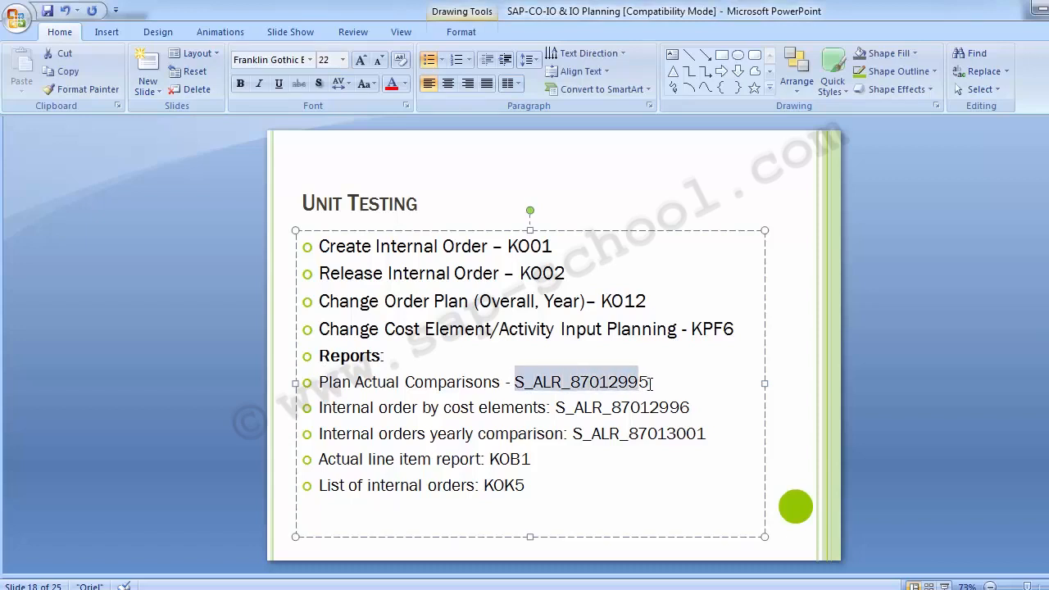
{"action": "key", "text": "ctrl+c"}
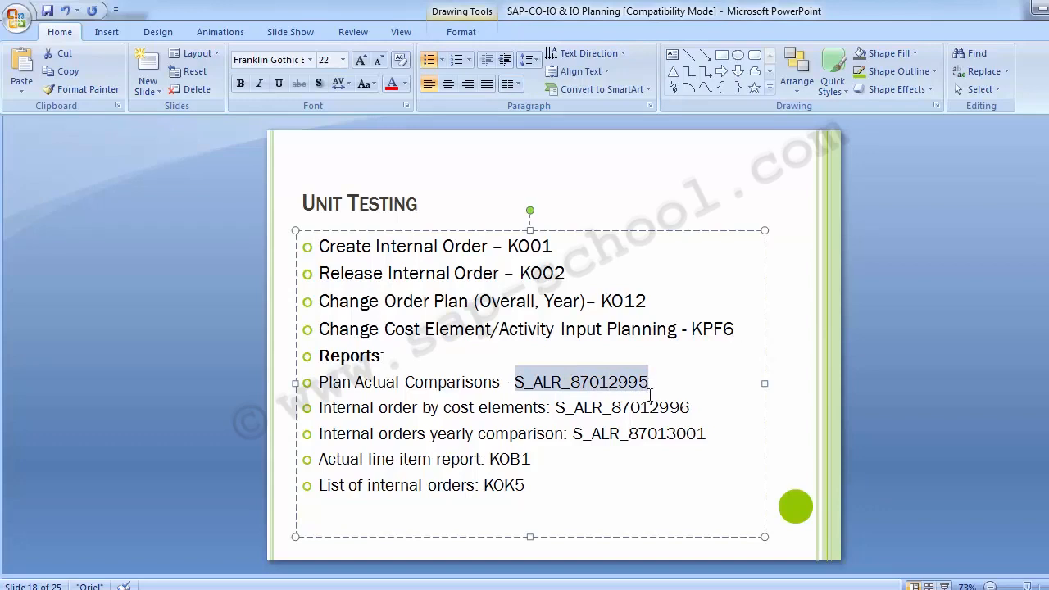
- Switch to the SAP system and open the copied transaction S_ALR_87012995
{"action": "left_click", "coordinate": [241, 433]}
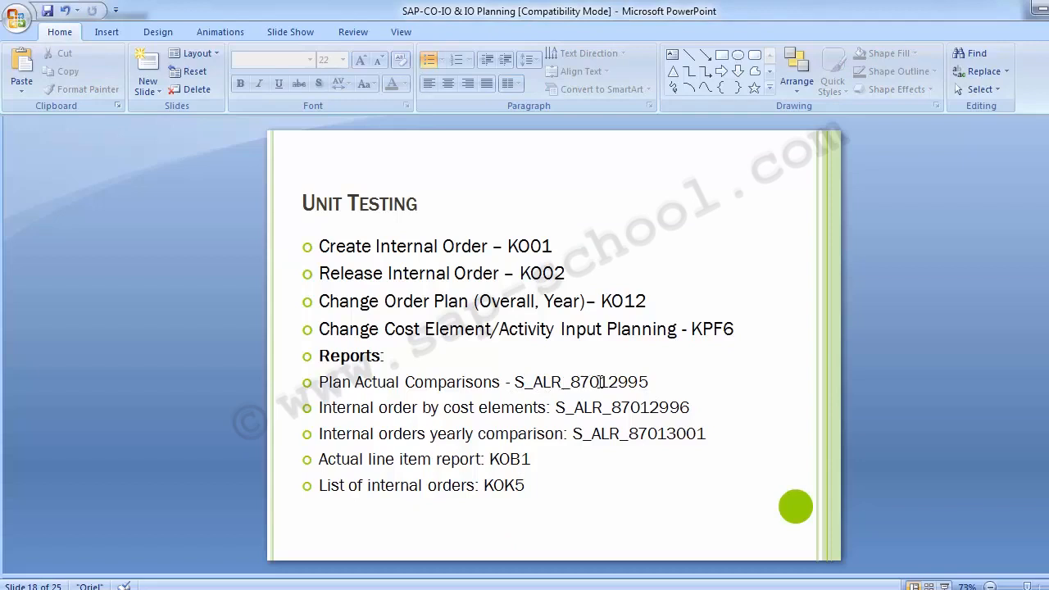
{"action": "left_click", "coordinate": [377, 589]}
{"action": "left_click", "coordinate": [450, 503]}
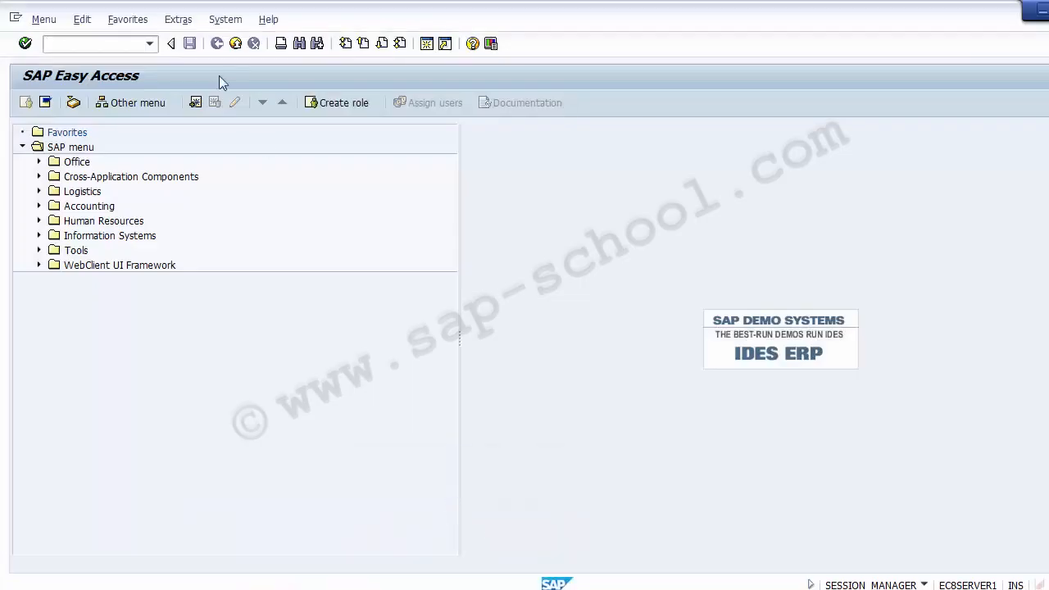
{"action": "left_click", "coordinate": [110, 46]}
{"action": "key", "text": "ctrl+v"}
{"action": "key", "text": "Return"}
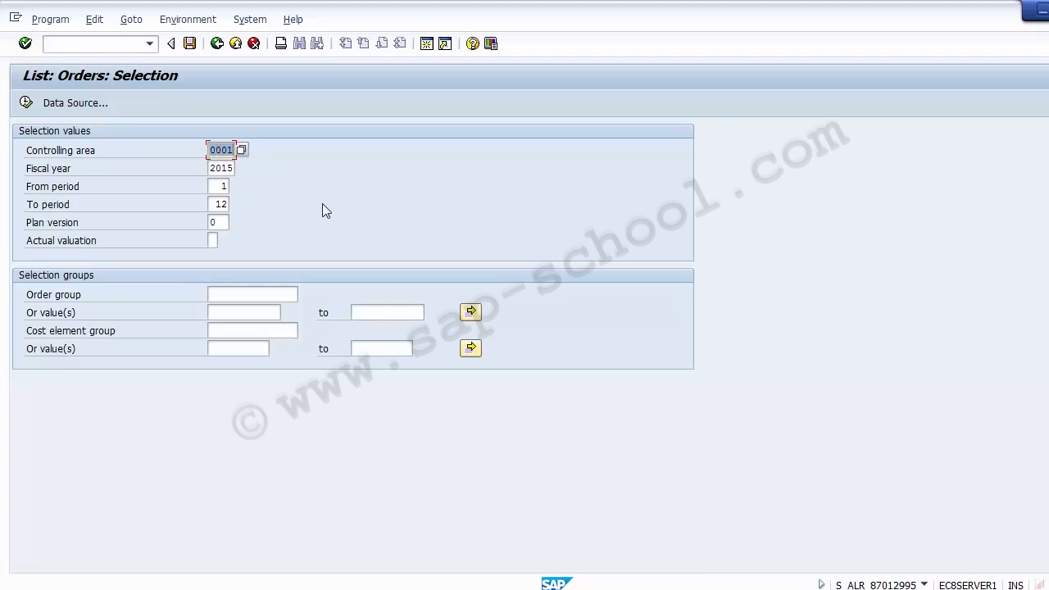
- Set the order list selection to controlling area Z100 and fiscal year 2014
{"action": "type", "text": "Z100"}
{"action": "key", "text": "Tab"}
{"action": "key", "text": "BackSpace"}
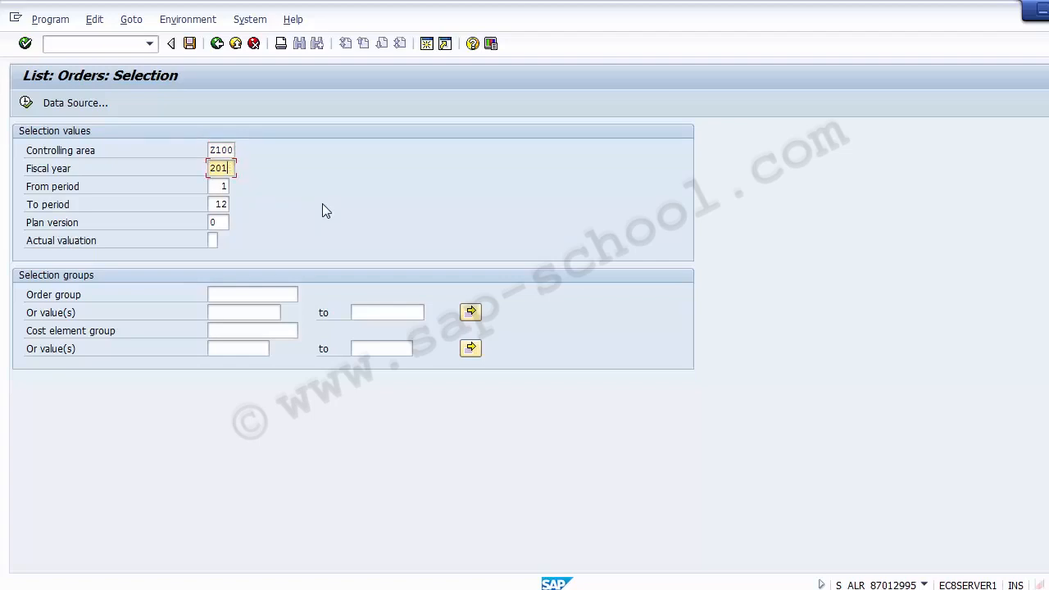
{"action": "type", "text": "4"}
{"action": "key", "text": "Tab"}
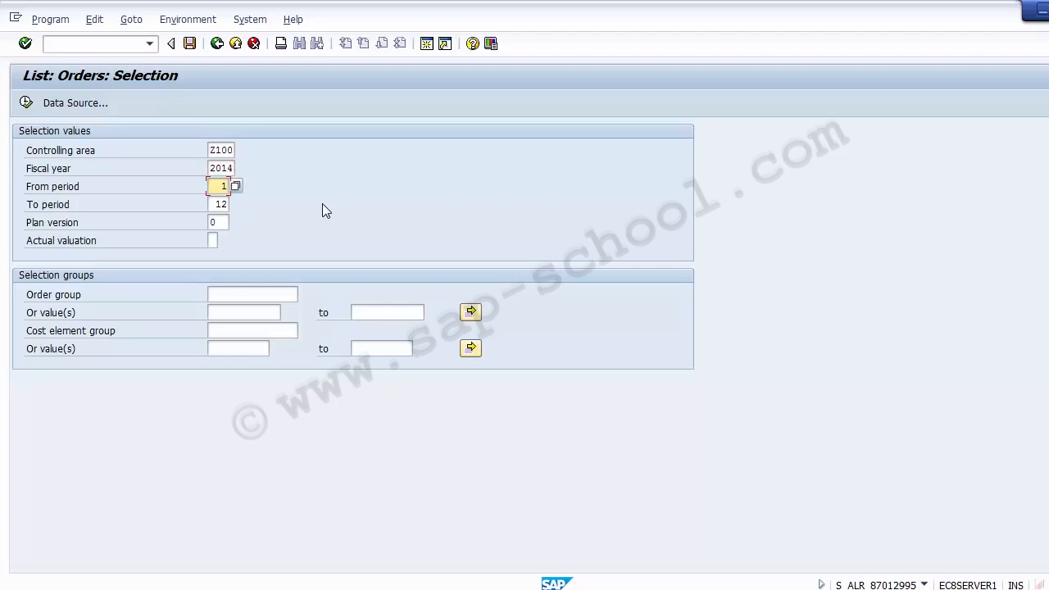
- Run the order list report for periods 1 to 12 and plan version 0, leaving the order group empty
{"action": "key", "text": "Tab"}
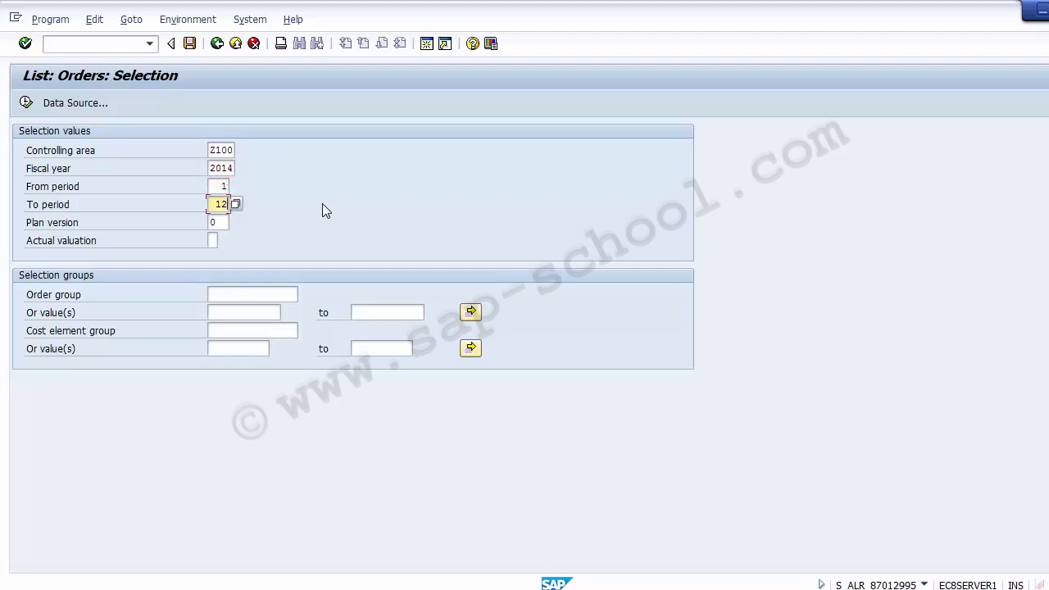
{"action": "key", "text": "shift+Tab"}
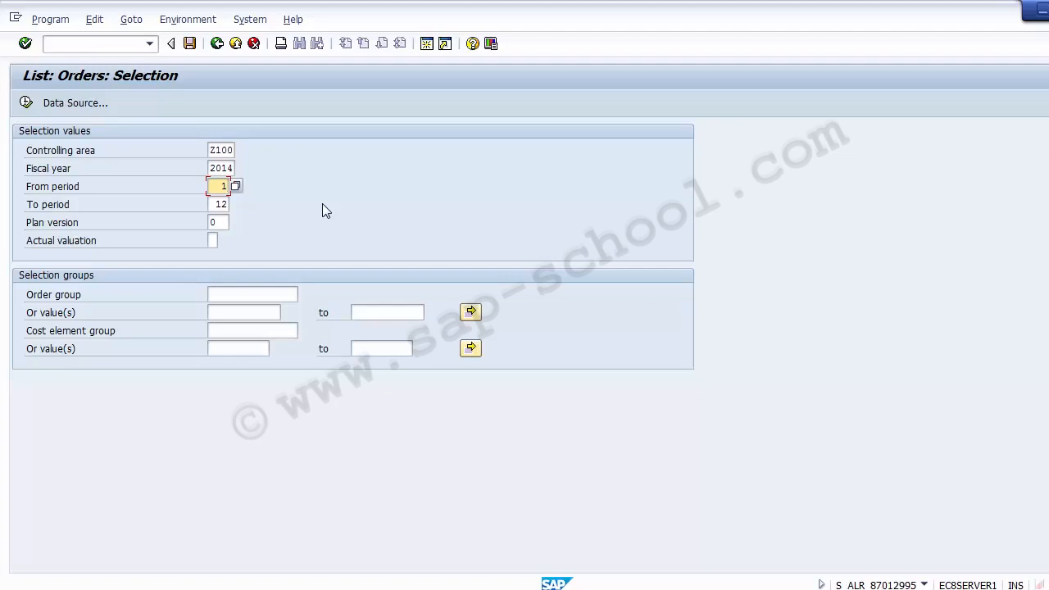
{"action": "left_click", "coordinate": [224, 222]}
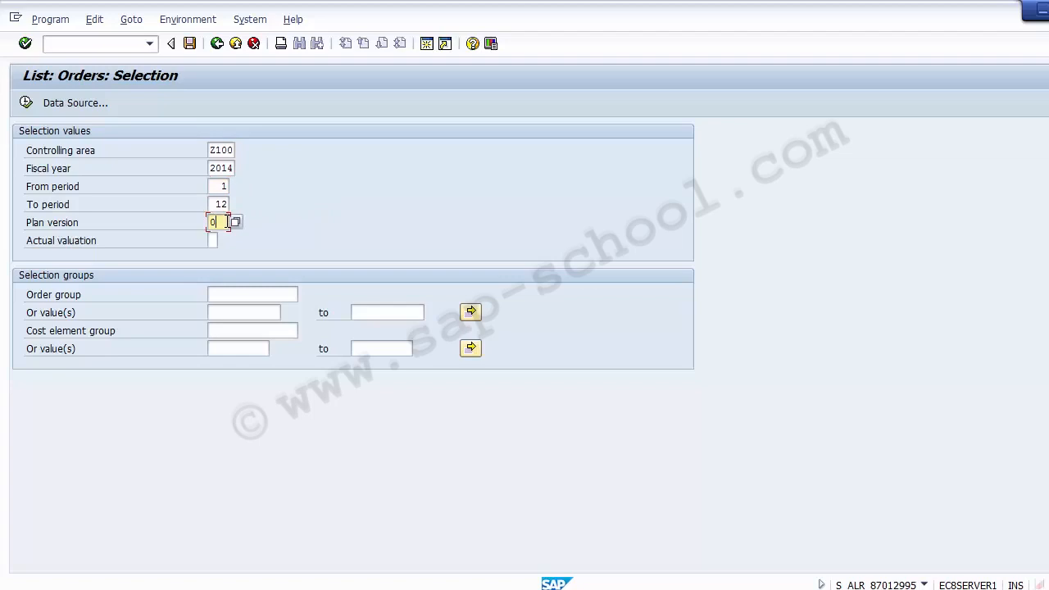
{"action": "left_click", "coordinate": [216, 241]}
{"action": "left_click", "coordinate": [227, 223]}
{"action": "left_click", "coordinate": [226, 149]}
{"action": "left_click", "coordinate": [225, 186]}
{"action": "left_click", "coordinate": [224, 204]}
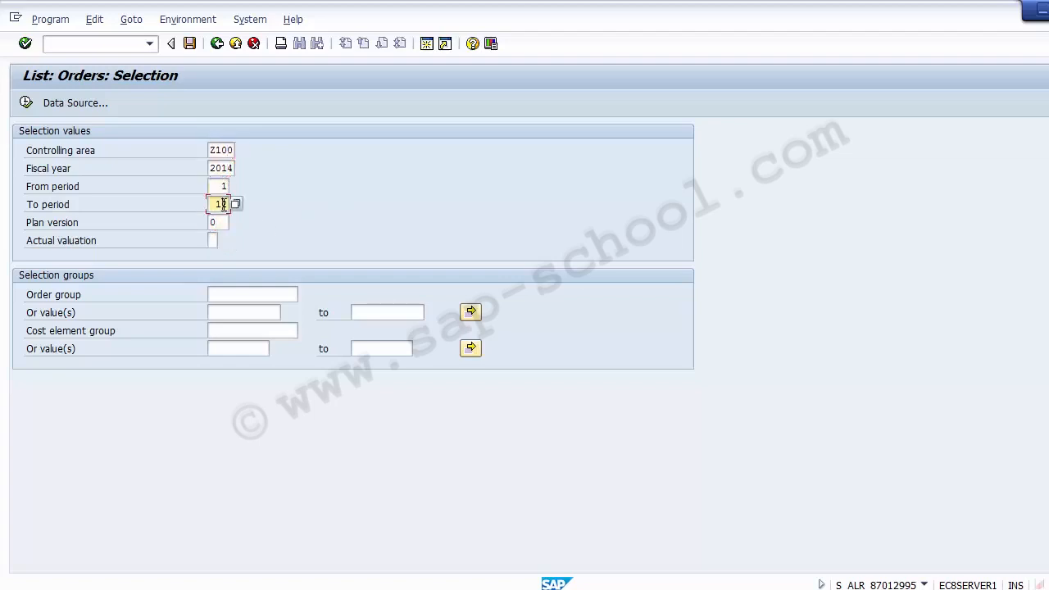
{"action": "left_click", "coordinate": [222, 220]}
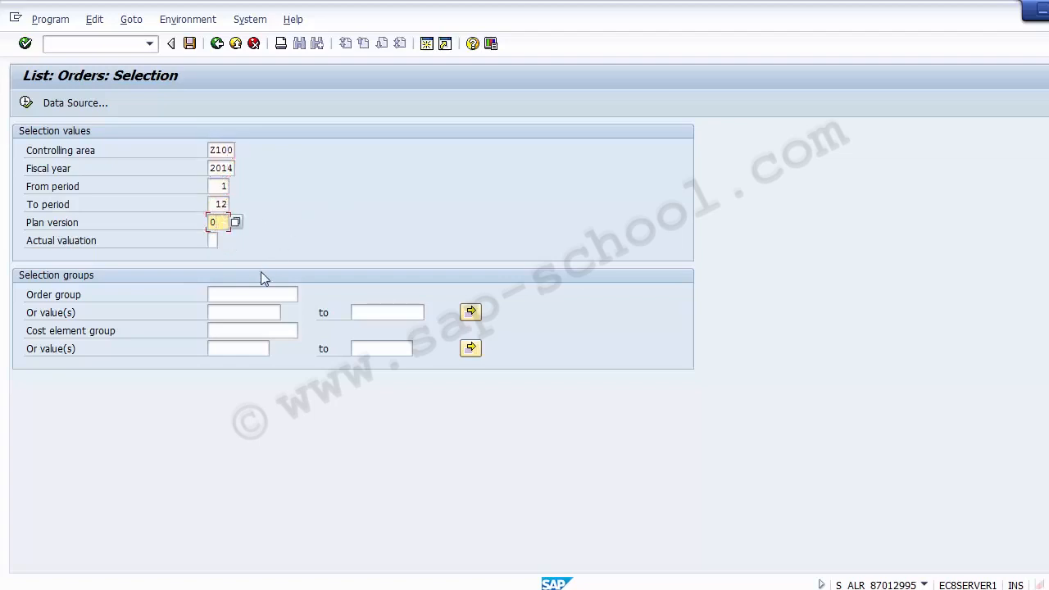
{"action": "left_click", "coordinate": [238, 296]}
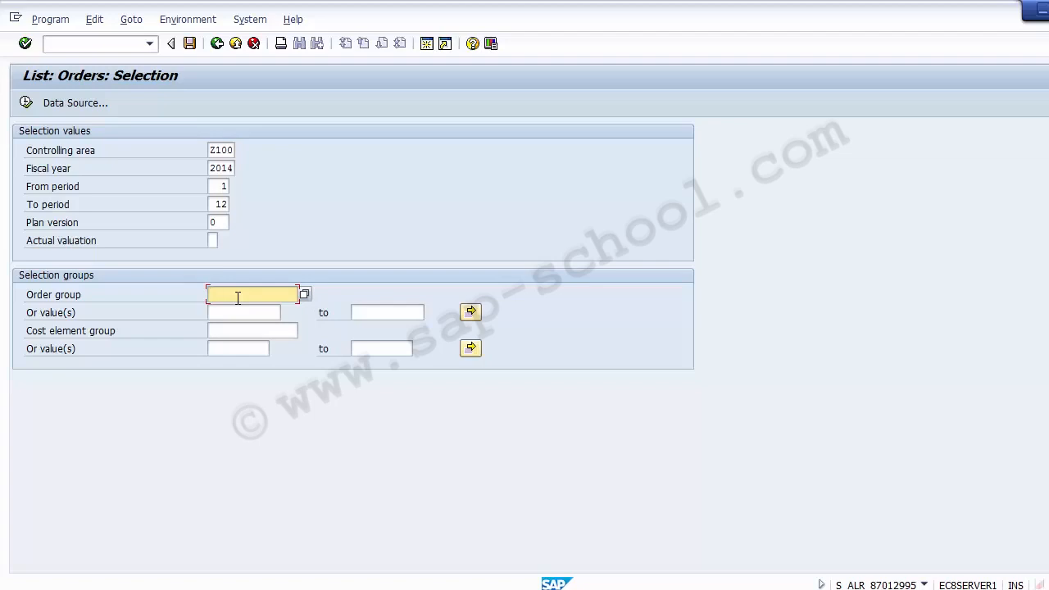
{"action": "left_click", "coordinate": [26, 103]}
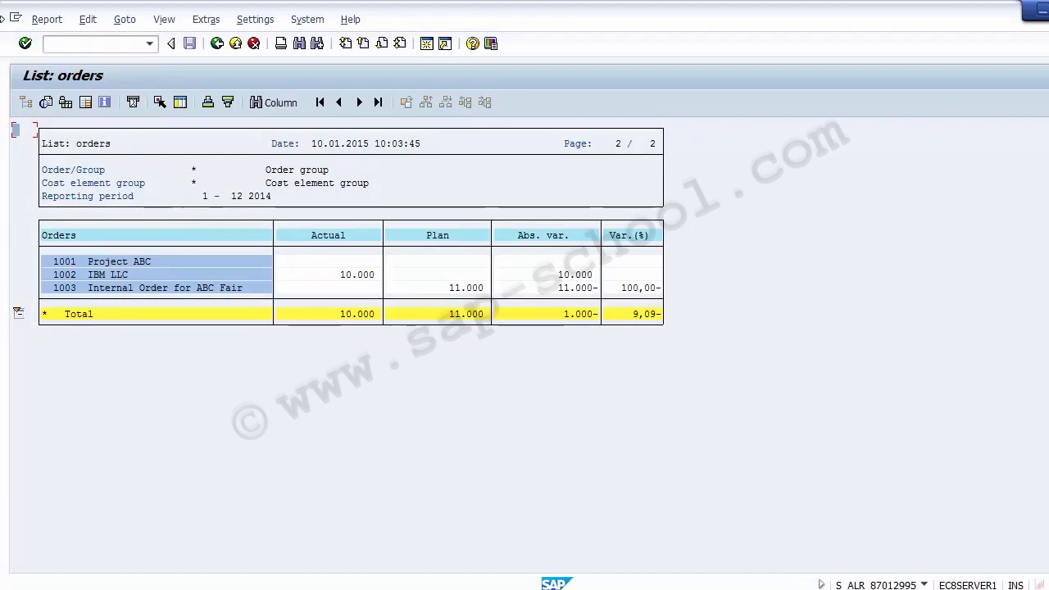
- Examine the actual, plan and variance values per order and in total, and collapse and re-expand the Total line
{"action": "left_click", "coordinate": [69, 275]}
{"action": "left_click", "coordinate": [69, 288]}
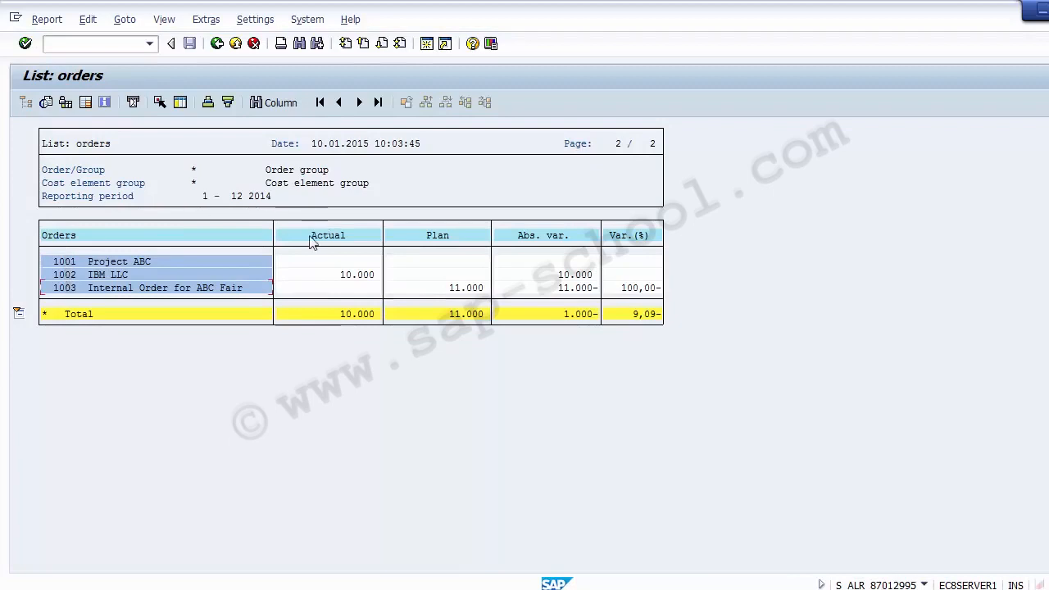
{"action": "left_click", "coordinate": [310, 262]}
{"action": "left_click", "coordinate": [326, 279]}
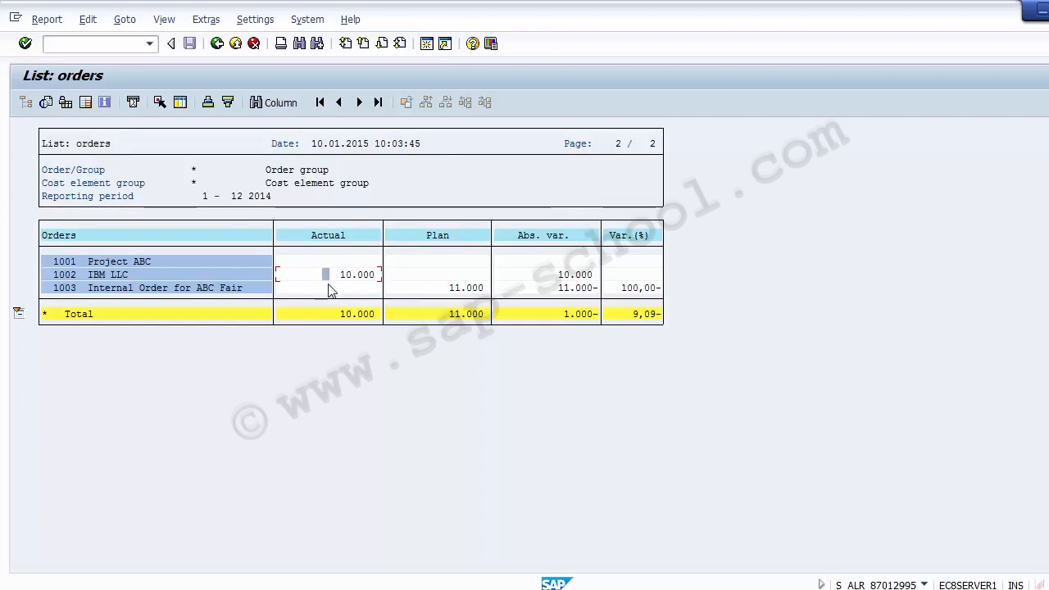
{"action": "left_click", "coordinate": [331, 289]}
{"action": "left_click", "coordinate": [349, 275]}
{"action": "left_click", "coordinate": [510, 279]}
{"action": "left_click", "coordinate": [619, 278]}
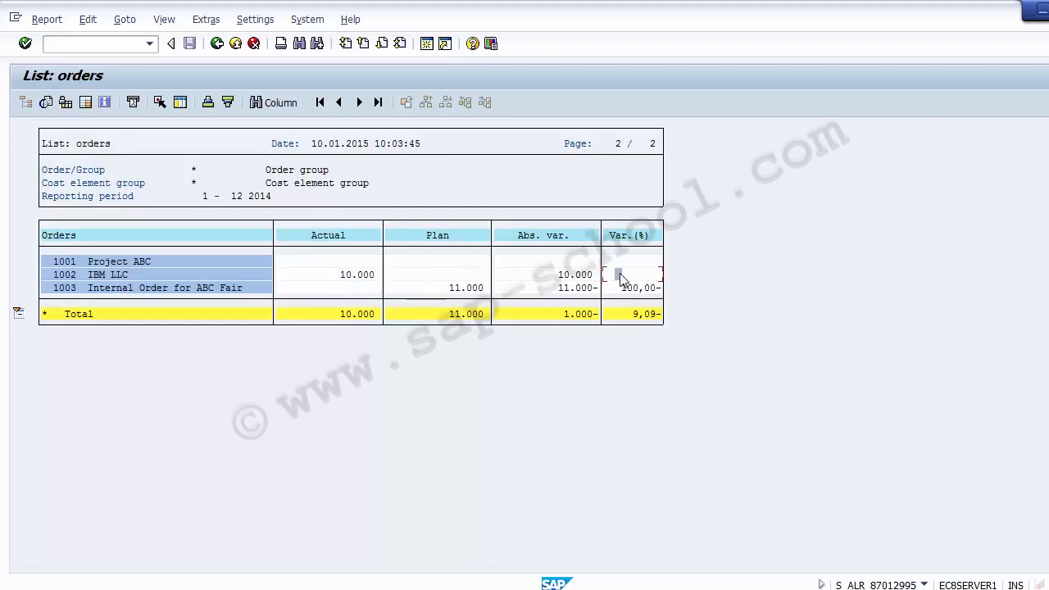
{"action": "left_click", "coordinate": [346, 320]}
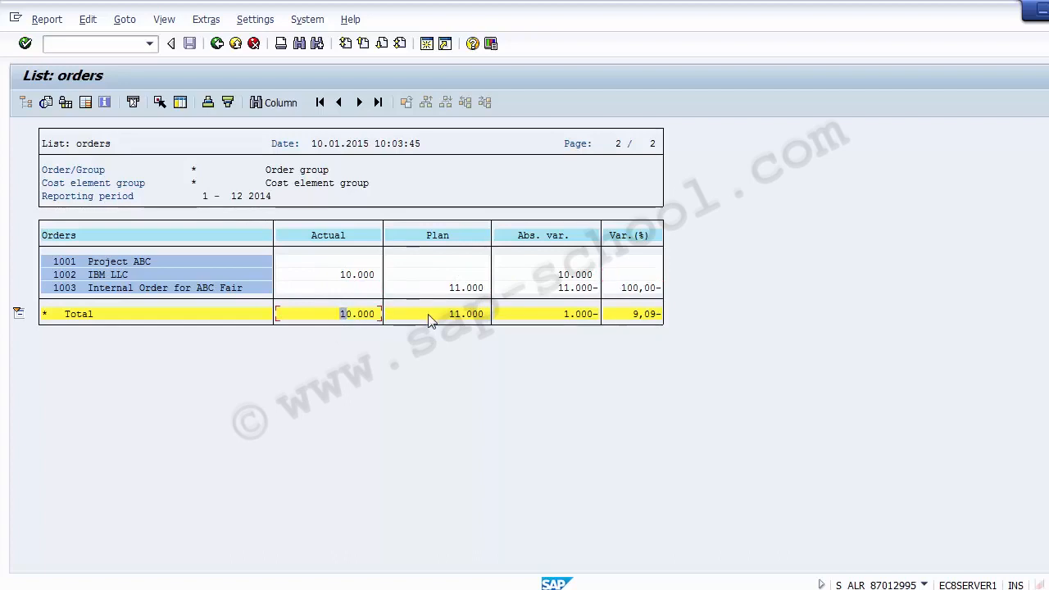
{"action": "left_click", "coordinate": [455, 318]}
{"action": "left_click", "coordinate": [577, 318]}
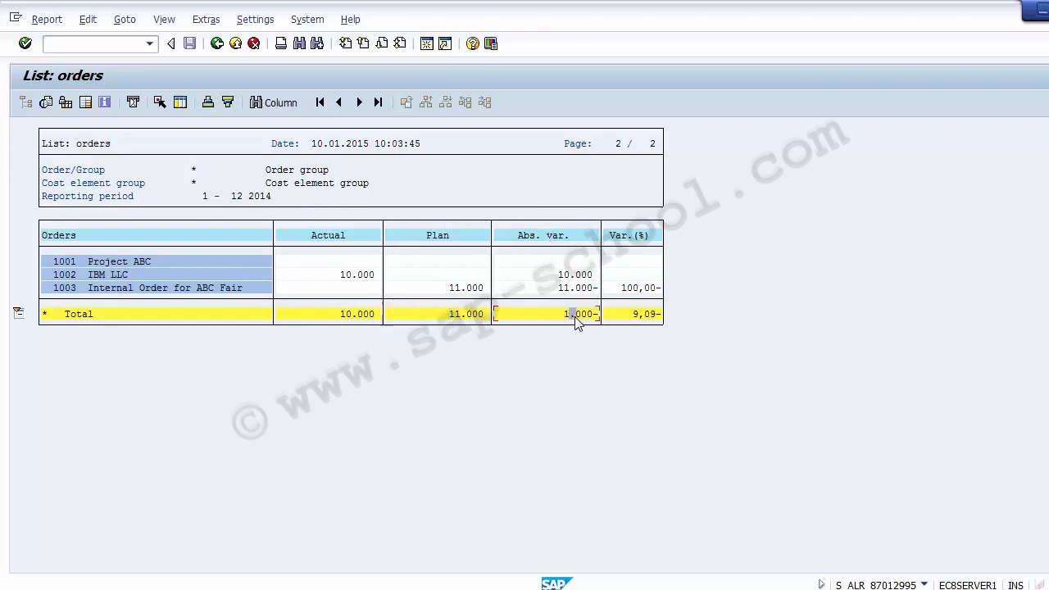
{"action": "left_click", "coordinate": [642, 319]}
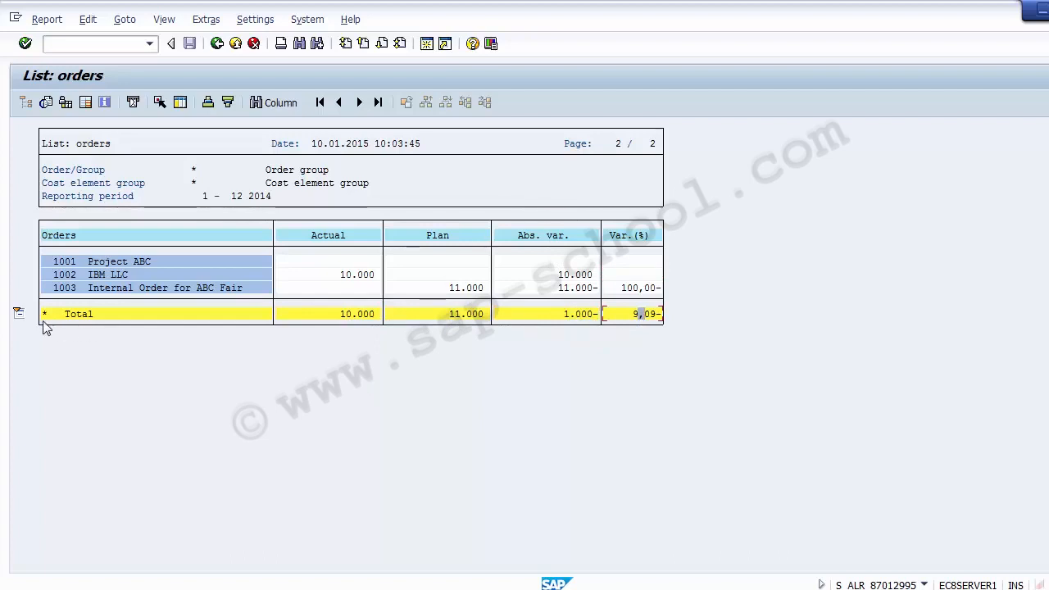
{"action": "left_click", "coordinate": [19, 315]}
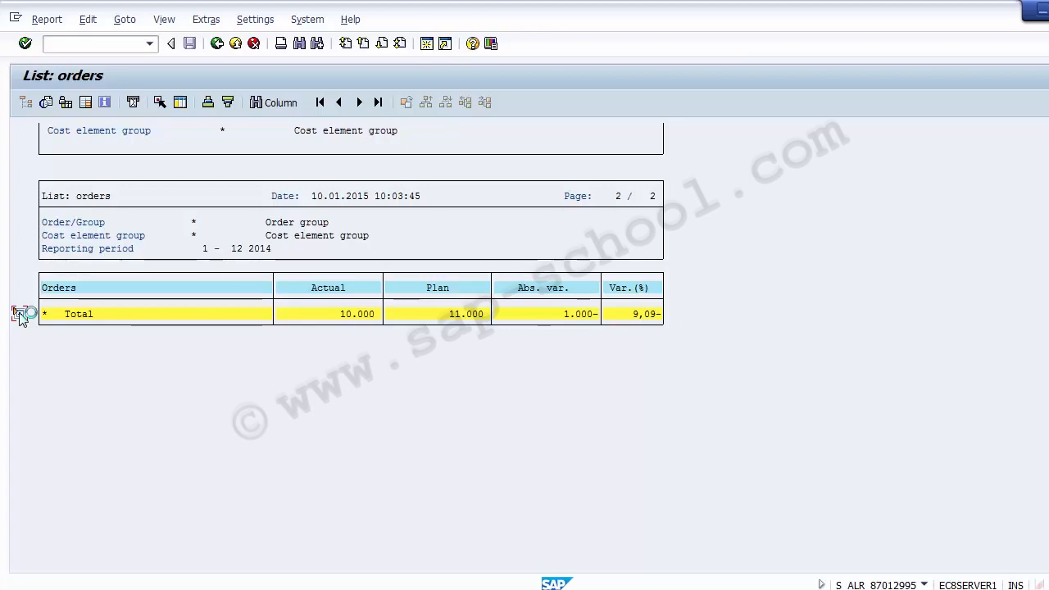
{"action": "left_click", "coordinate": [18, 313]}
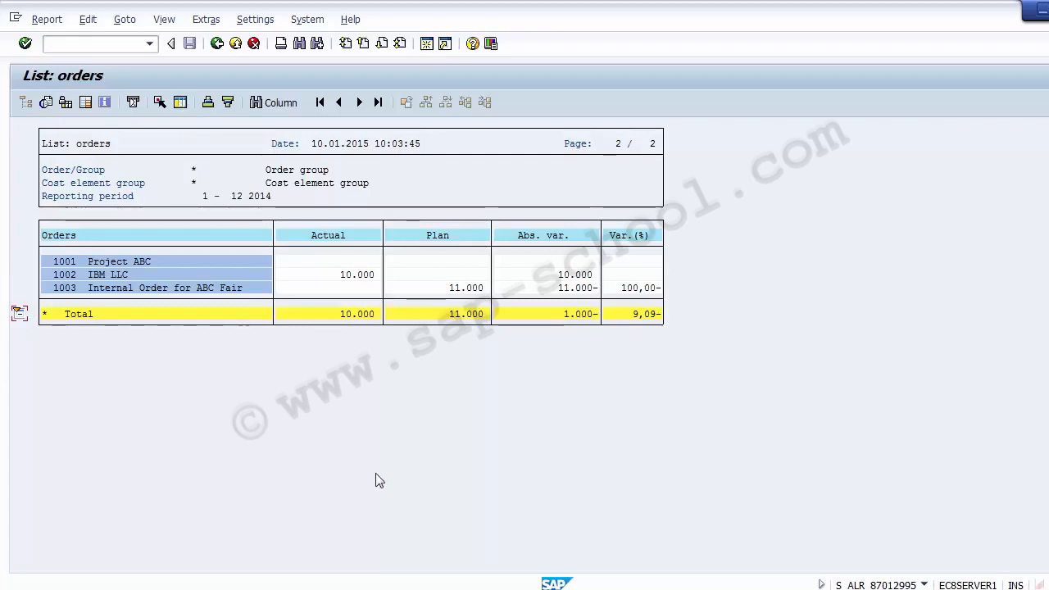
- Exit the order list report and return to the SAP Easy Access screen
{"action": "left_click", "coordinate": [218, 46]}
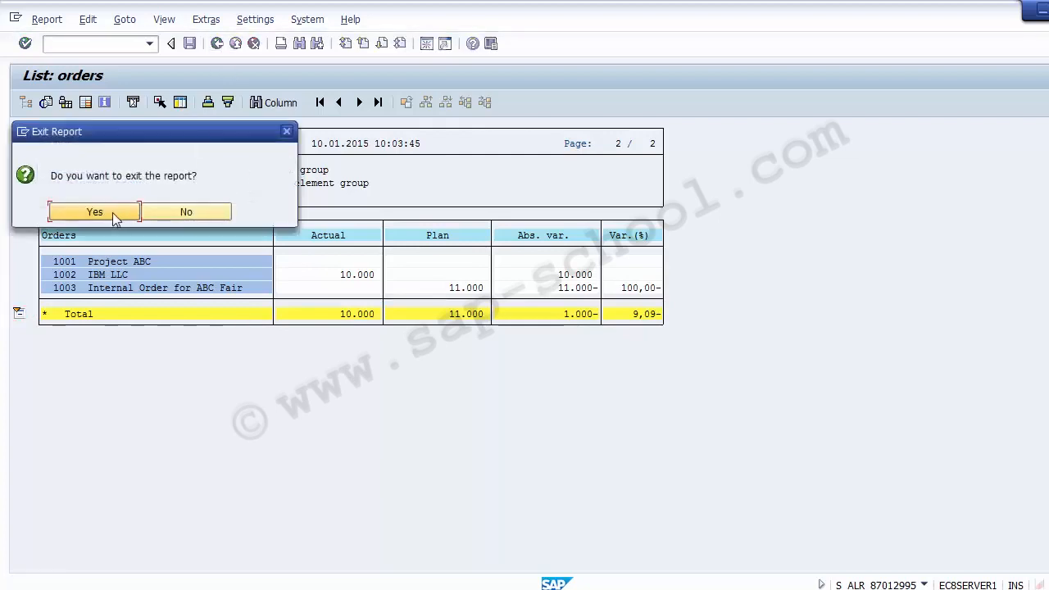
{"action": "left_click", "coordinate": [114, 213]}
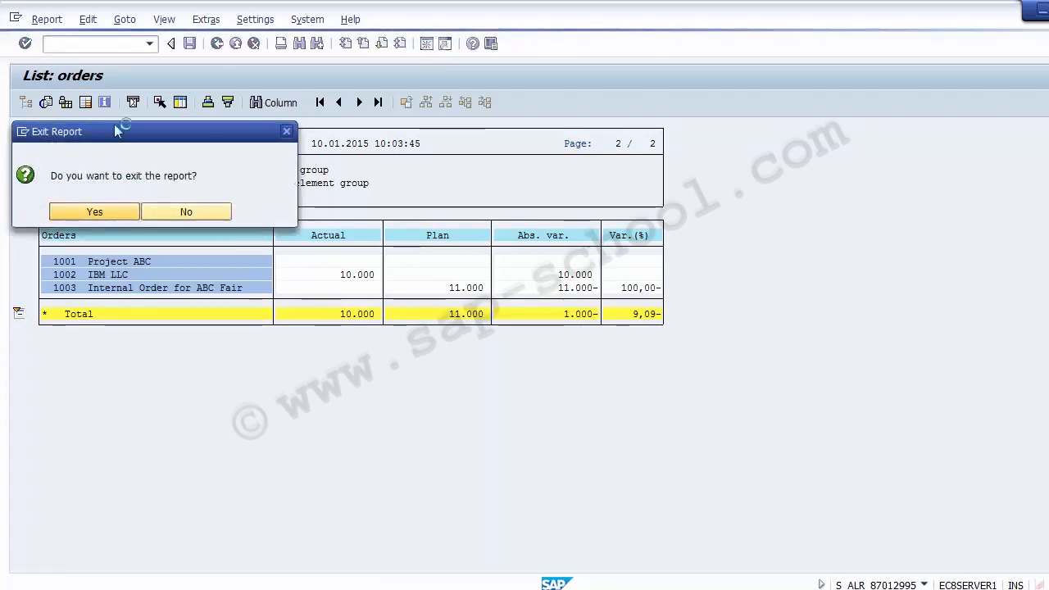
{"action": "left_click", "coordinate": [237, 47]}
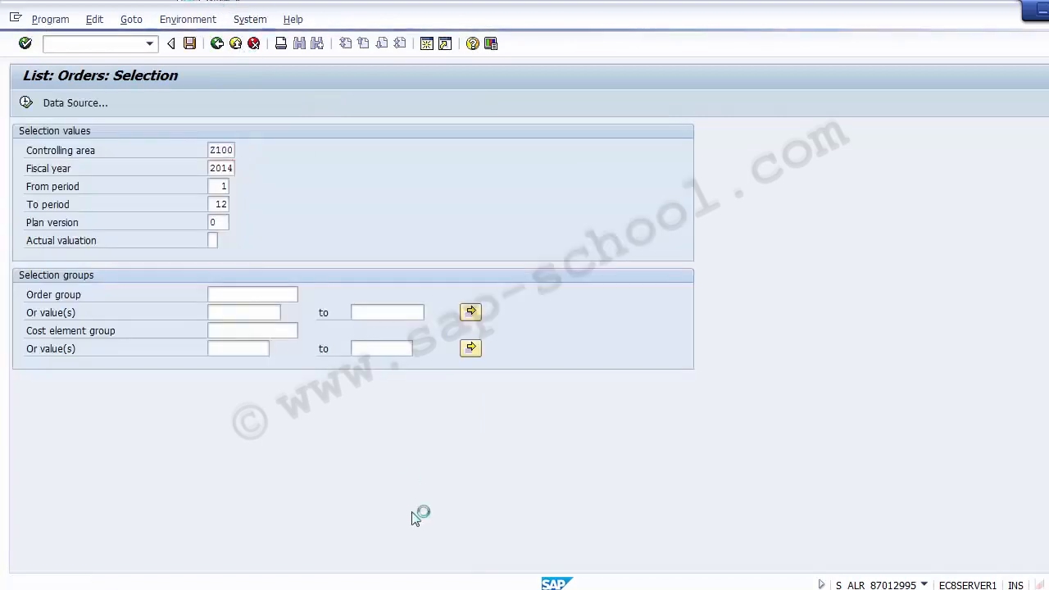
- Switch to the PowerPoint presentation and copy the Internal order by cost elements transaction code S_ALR_87012996 from the Unit Testing slide
{"action": "left_click", "coordinate": [426, 588]}
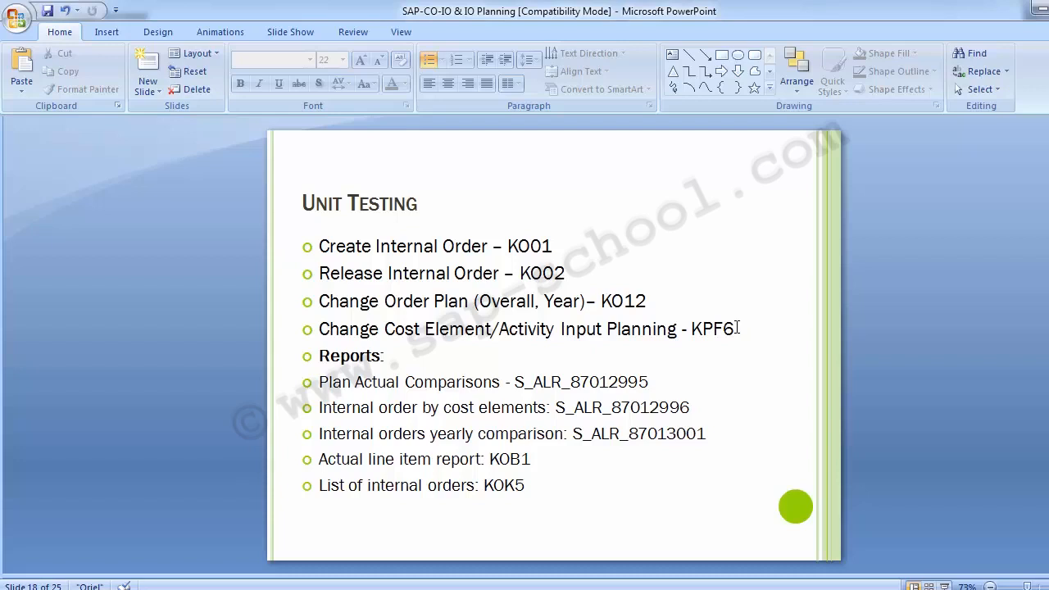
{"action": "left_click", "coordinate": [556, 407]}
{"action": "left_click_drag", "start_coordinate": [557, 407], "coordinate": [695, 408]}
{"action": "key", "text": "ctrl+c"}
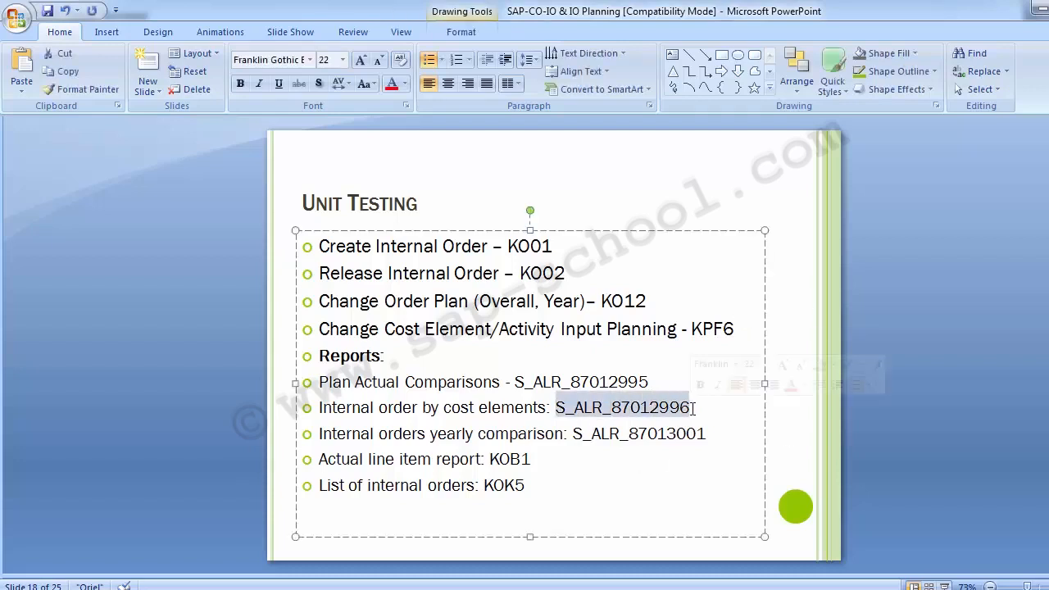
{"action": "left_click", "coordinate": [141, 361]}
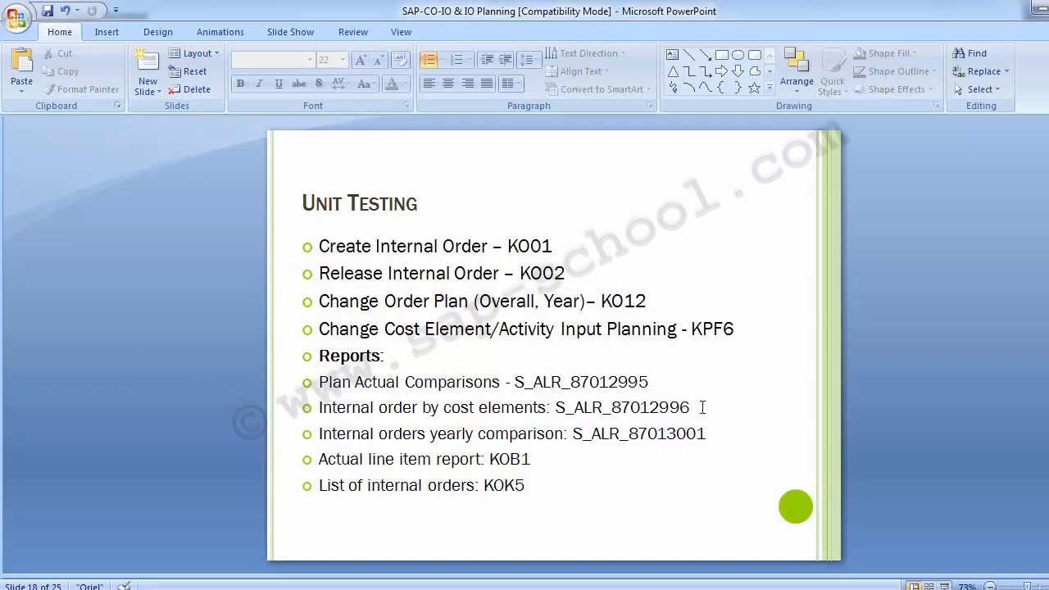
- Switch to the SAP system and open the copied transaction S_ALR_87012996
{"action": "key", "text": "alt+Tab"}
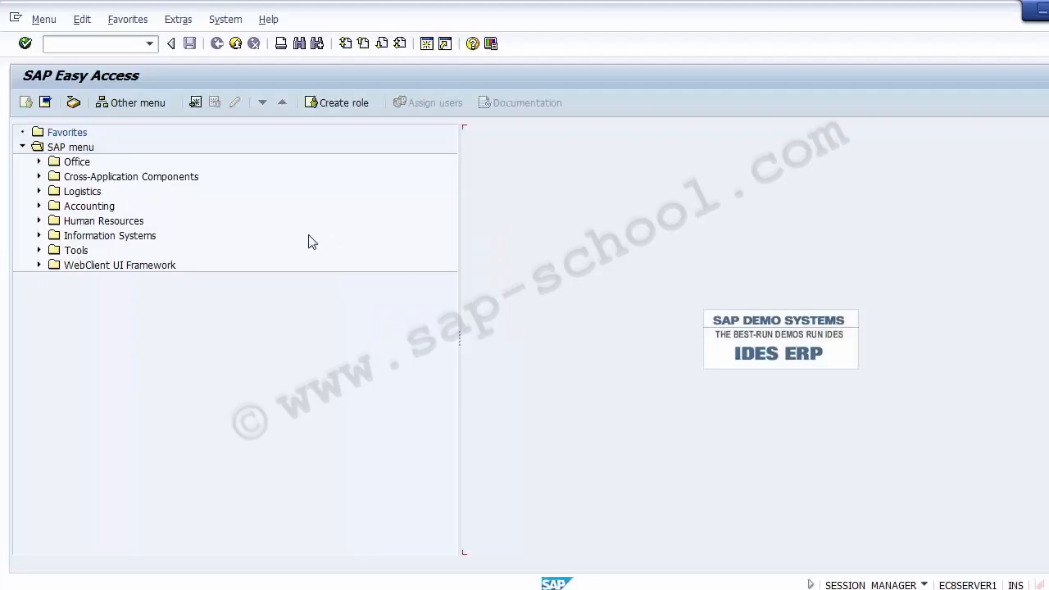
{"action": "left_click", "coordinate": [118, 45]}
{"action": "key", "text": "ctrl+v"}
{"action": "key", "text": "Return"}
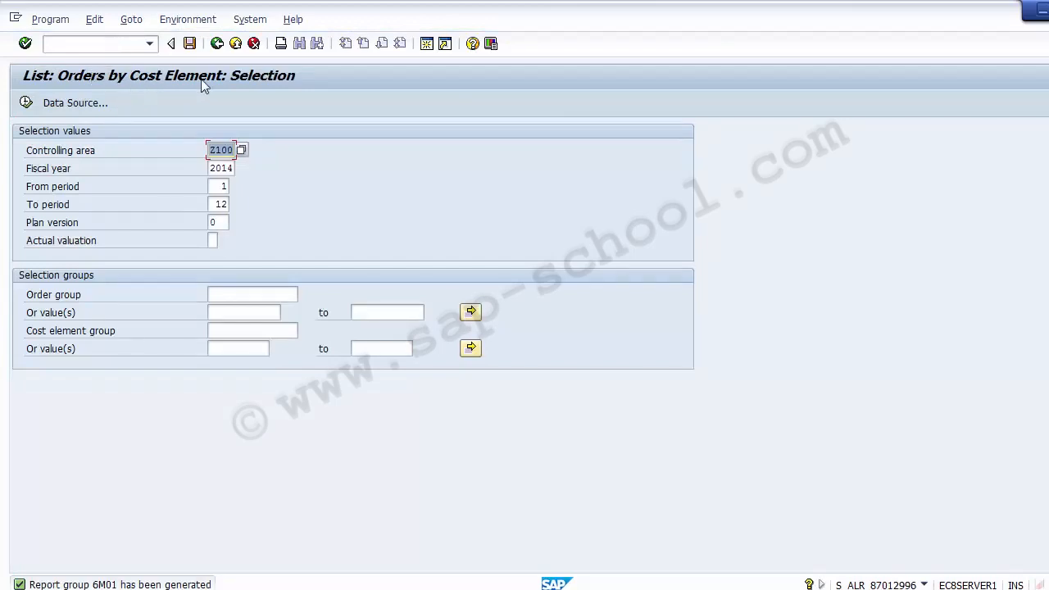
- Run the orders by cost element report for controlling area Z100, fiscal year 2014, periods 1 to 12 and plan version 0
{"action": "left_click", "coordinate": [231, 149]}
{"action": "left_click", "coordinate": [231, 168]}
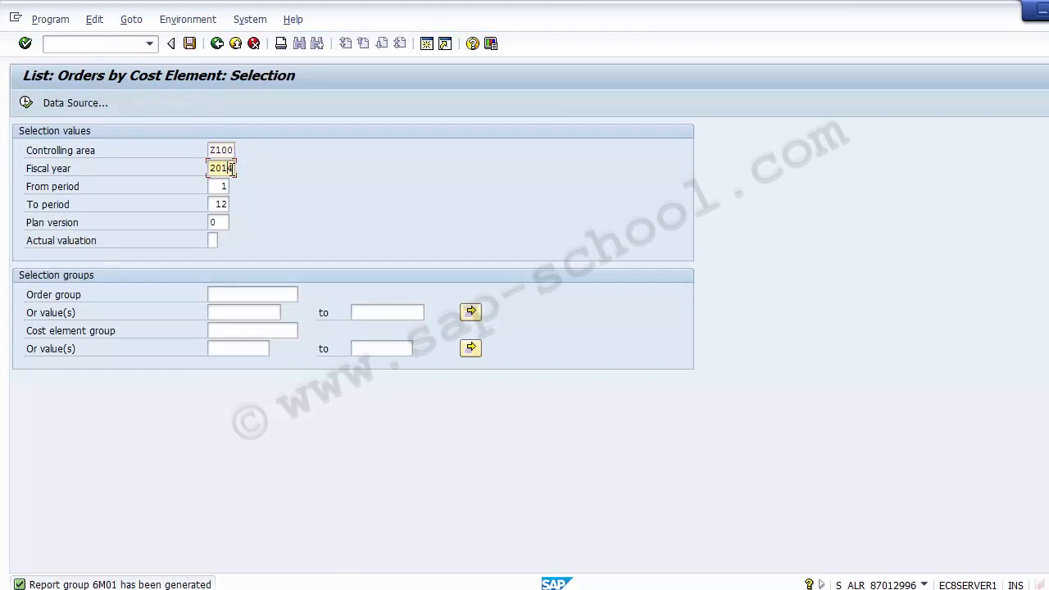
{"action": "left_click", "coordinate": [227, 186]}
{"action": "left_click", "coordinate": [224, 204]}
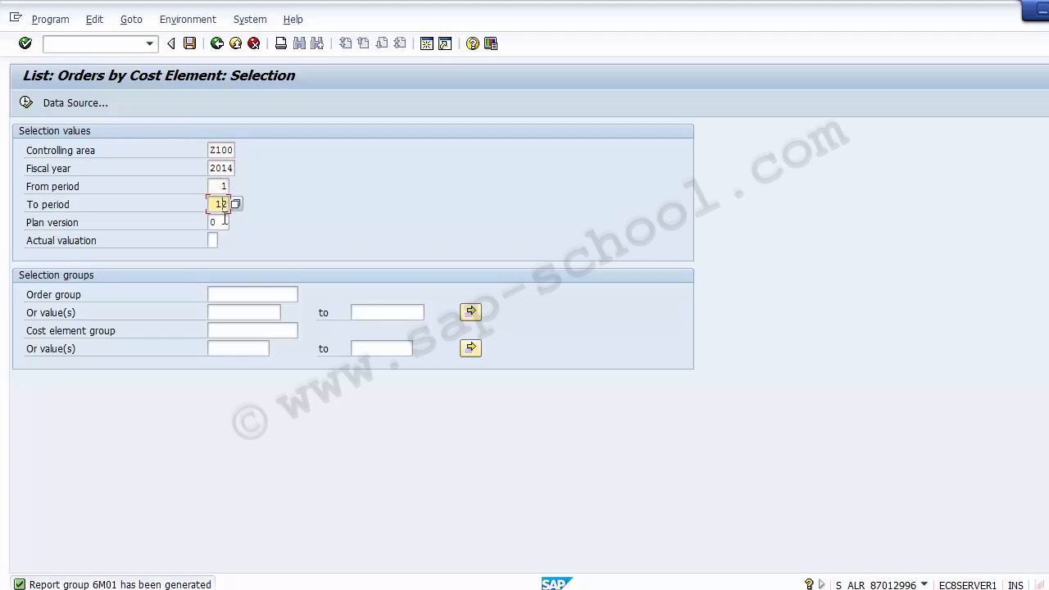
{"action": "left_click", "coordinate": [225, 220]}
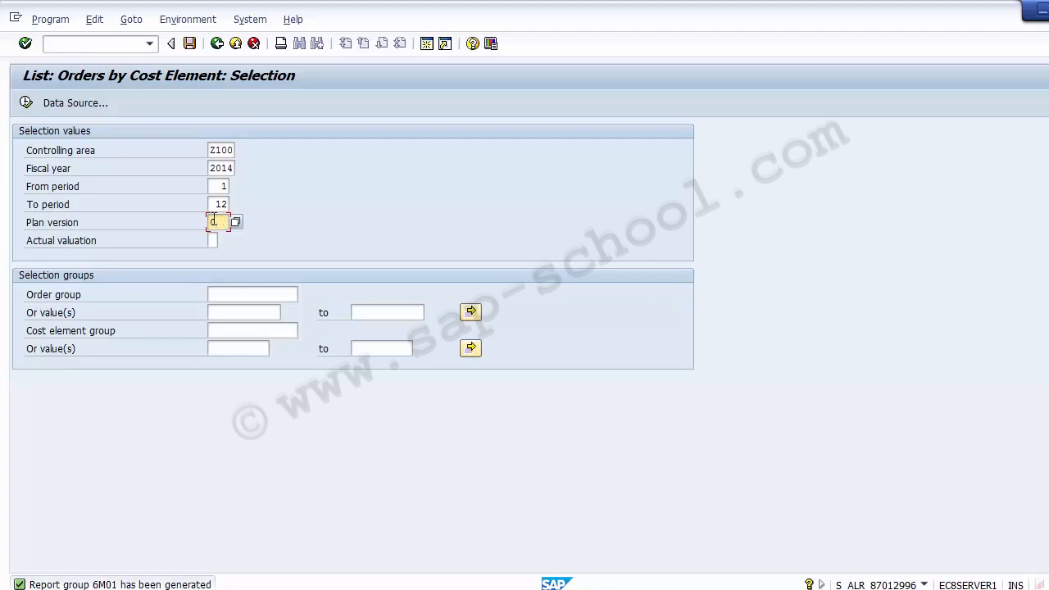
{"action": "left_click", "coordinate": [26, 103]}
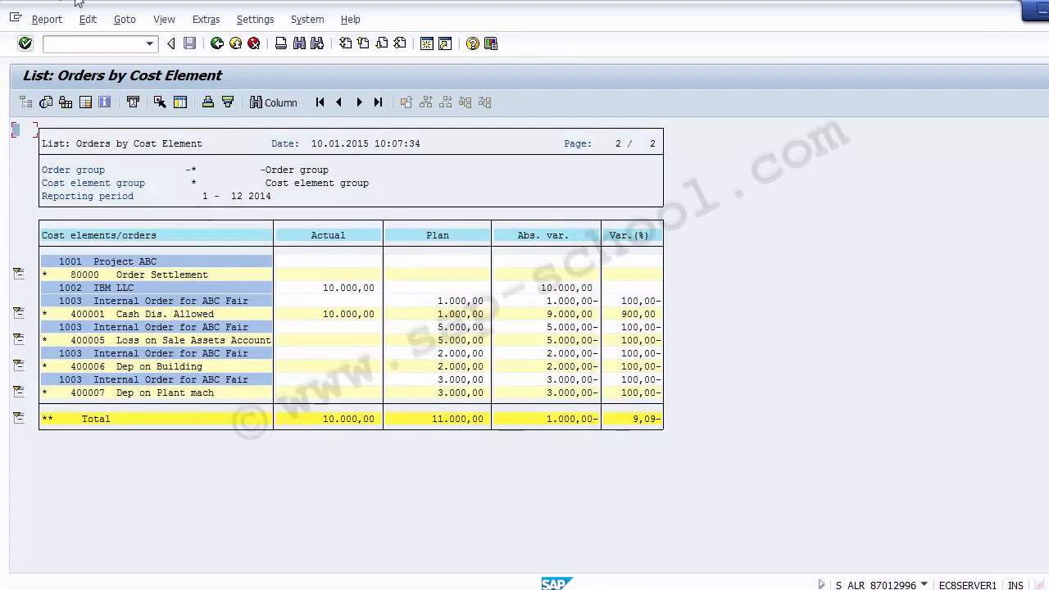
- Examine the actual and plan values of each order under its cost elements, from Order Settlement to Dep on Plant mach
{"action": "left_click", "coordinate": [114, 263]}
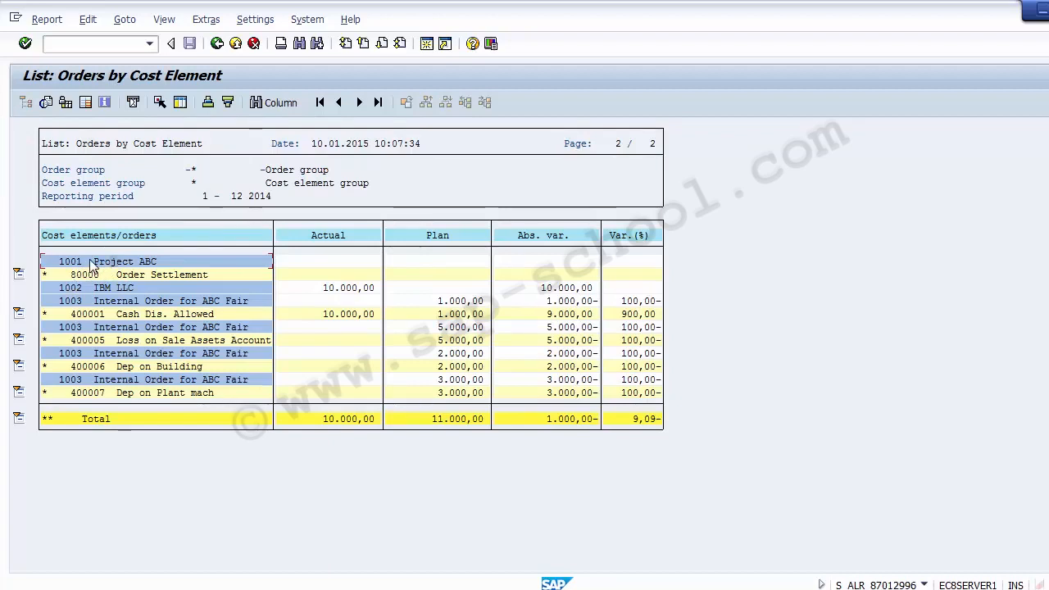
{"action": "left_click", "coordinate": [129, 273]}
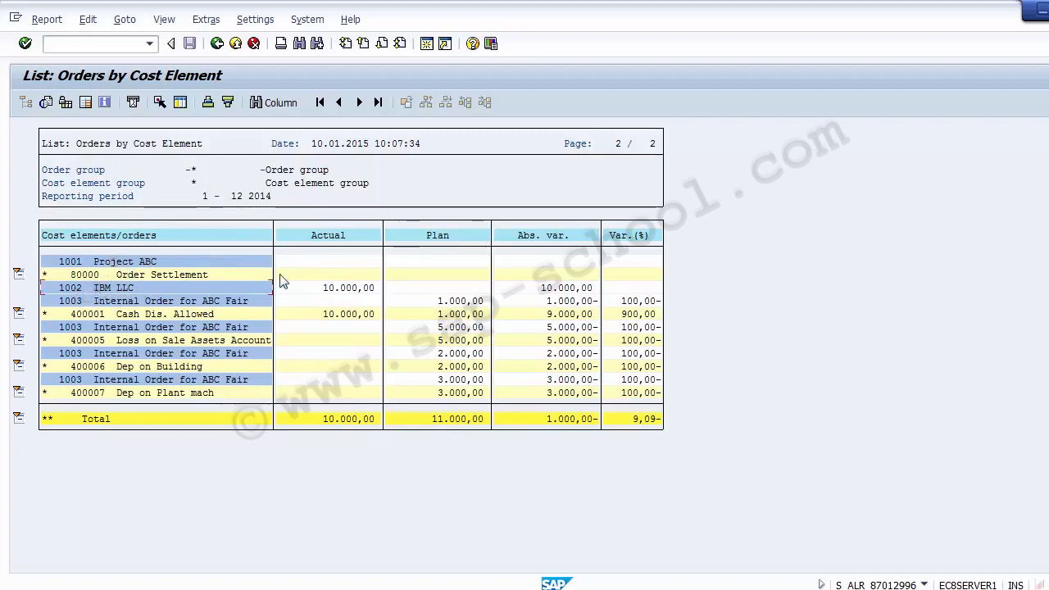
{"action": "left_click", "coordinate": [344, 293]}
{"action": "left_click", "coordinate": [140, 303]}
{"action": "left_click", "coordinate": [335, 320]}
{"action": "left_click", "coordinate": [441, 343]}
{"action": "left_click", "coordinate": [305, 342]}
{"action": "left_click", "coordinate": [167, 368]}
{"action": "left_click", "coordinate": [180, 395]}
{"action": "left_click", "coordinate": [330, 366]}
{"action": "left_click", "coordinate": [451, 366]}
- Collapse the orders under each cost element from Order Settlement to Dep on Plant mach, then collapse the Total row
{"action": "left_click", "coordinate": [19, 275]}
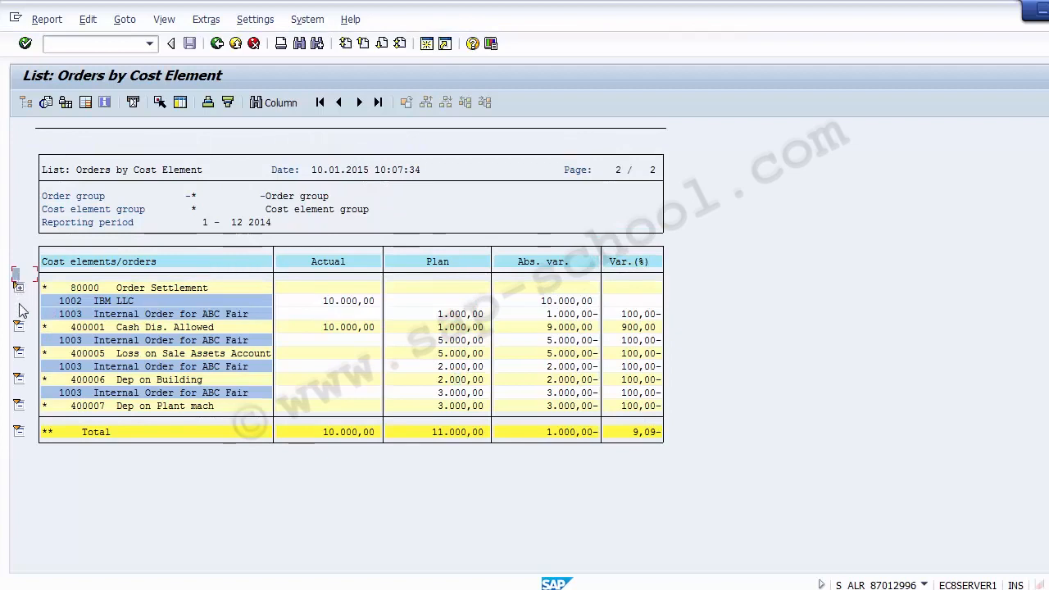
{"action": "left_click", "coordinate": [19, 332]}
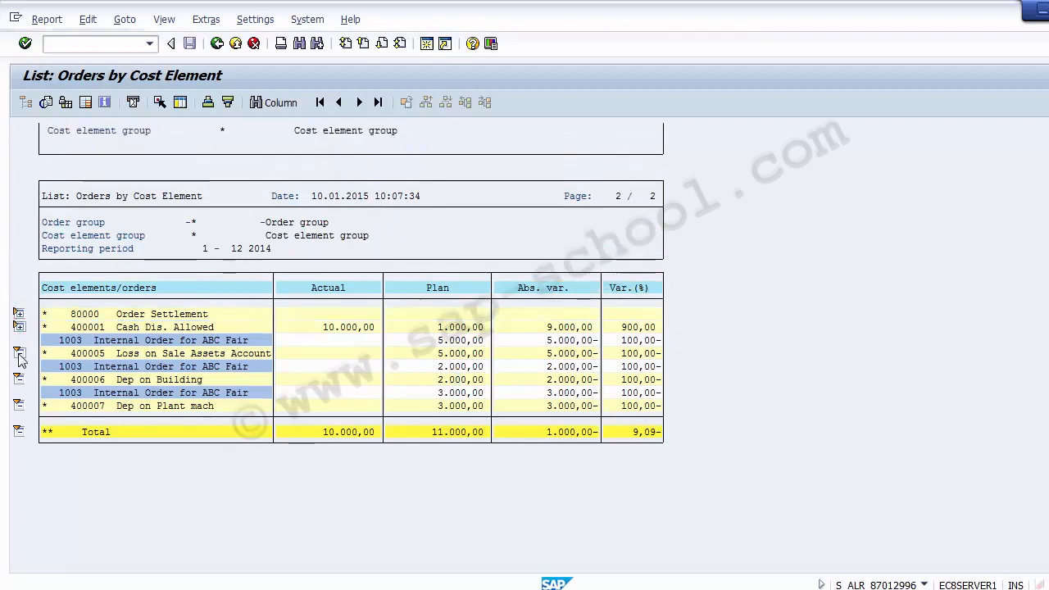
{"action": "left_click", "coordinate": [19, 355]}
{"action": "left_click", "coordinate": [20, 384]}
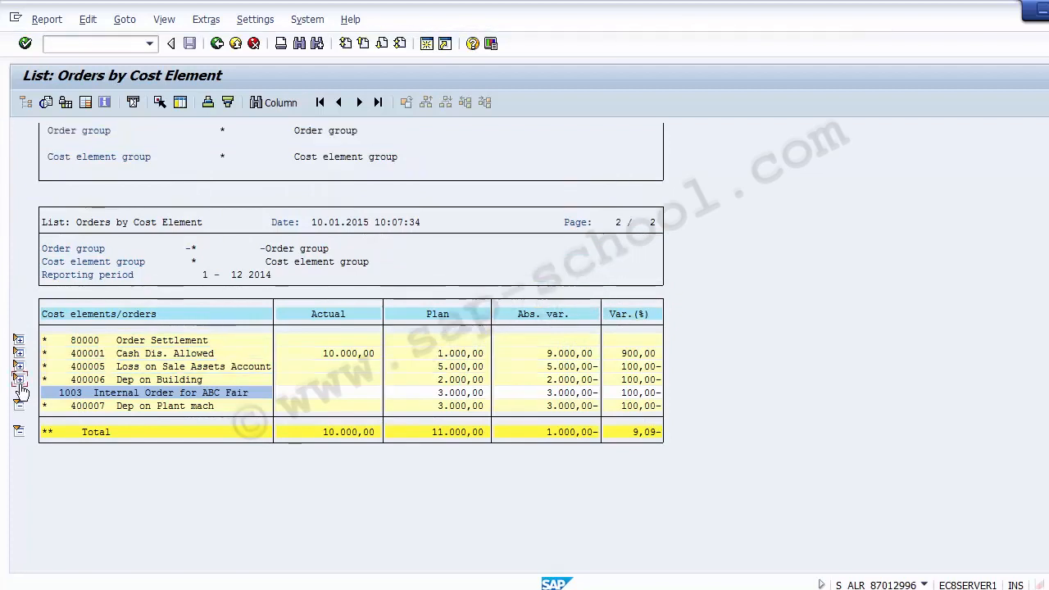
{"action": "left_click", "coordinate": [19, 406]}
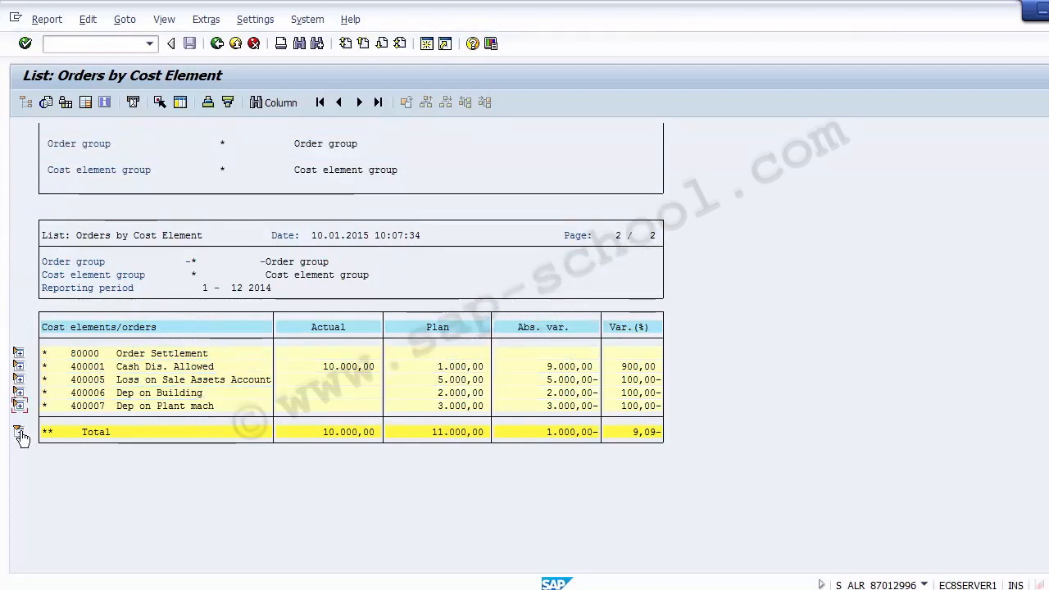
{"action": "left_click", "coordinate": [19, 431]}
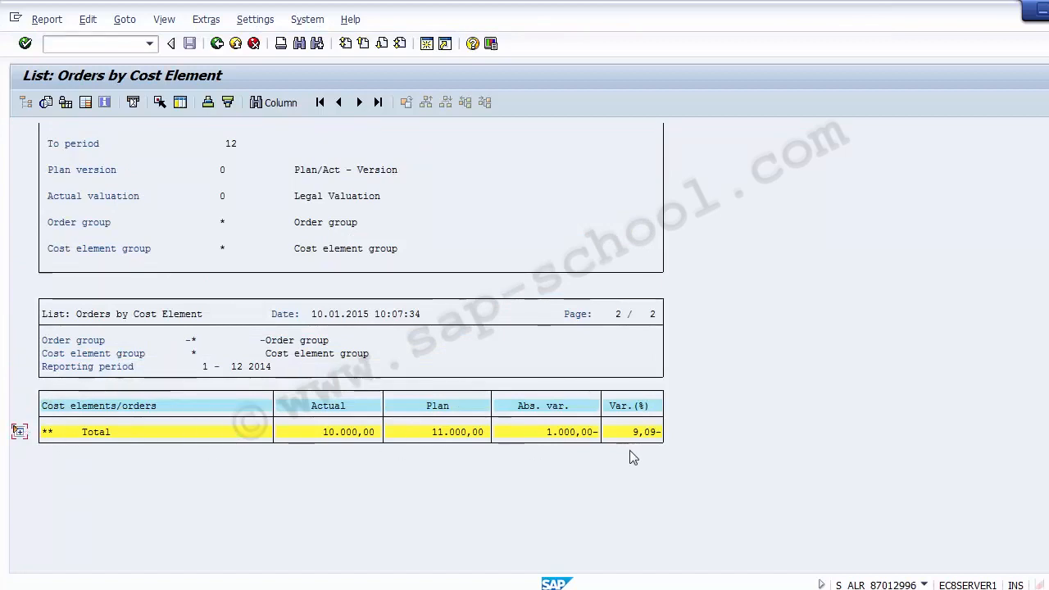
- Re-expand the Total row and examine actual and plan values per cost element, including the order under 400007 Dep on Plant mach
{"action": "left_click", "coordinate": [19, 432]}
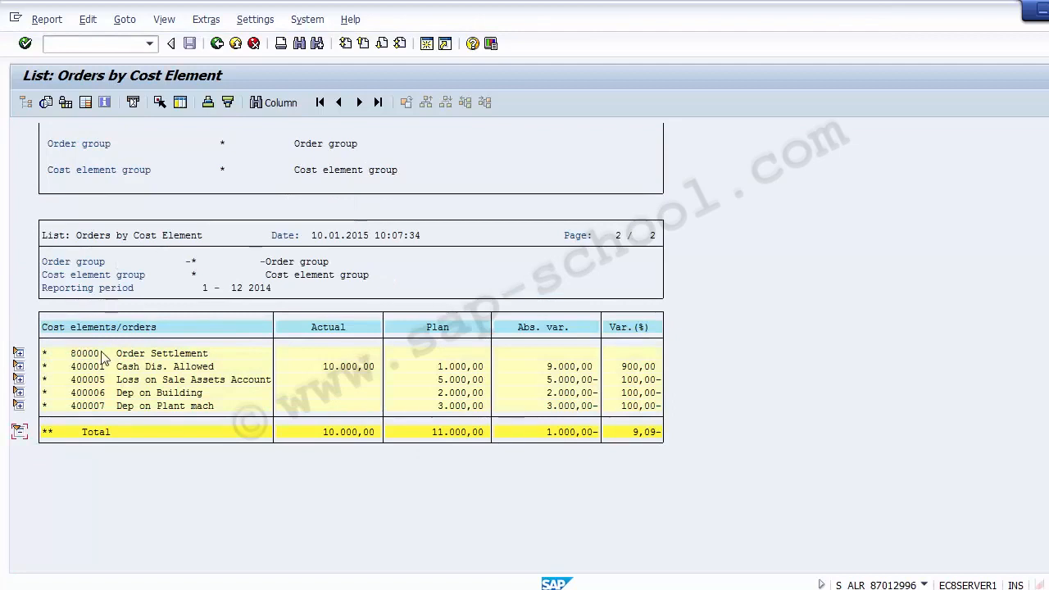
{"action": "left_click", "coordinate": [85, 379]}
{"action": "left_click", "coordinate": [85, 393]}
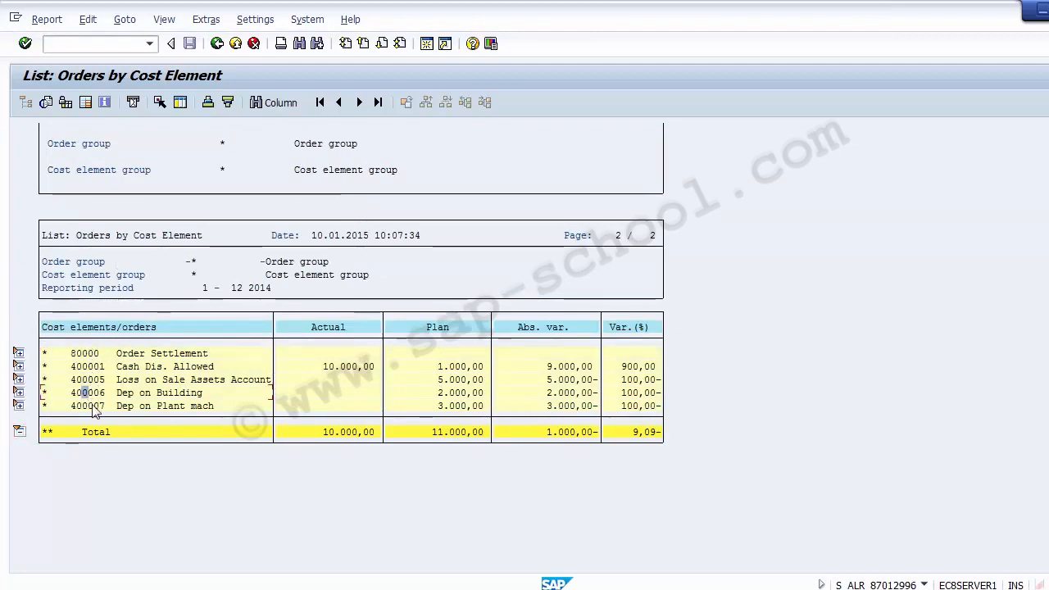
{"action": "left_click", "coordinate": [333, 327]}
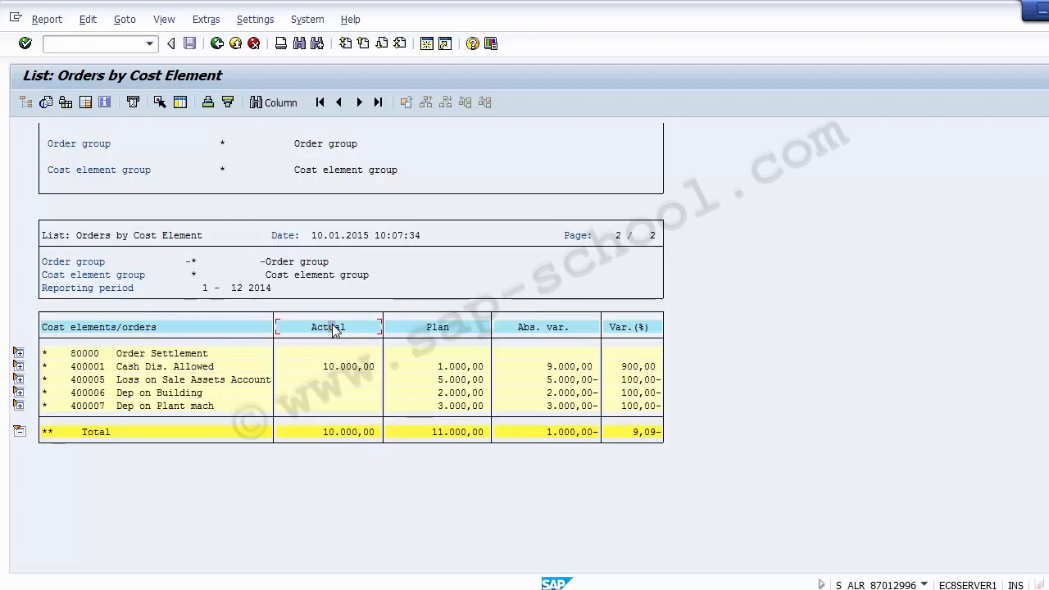
{"action": "left_click", "coordinate": [441, 330]}
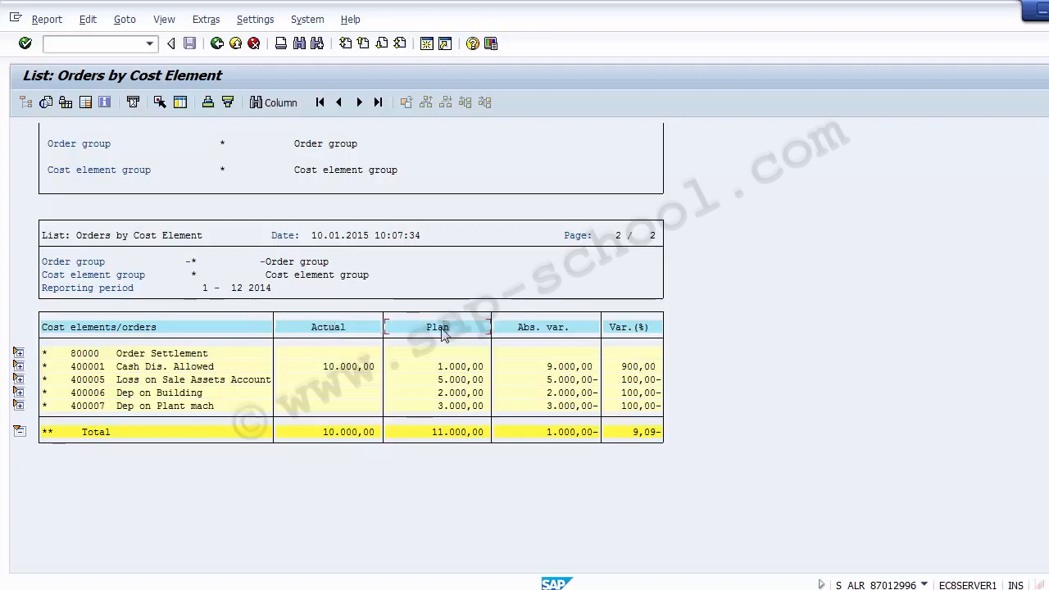
{"action": "left_click", "coordinate": [91, 409]}
{"action": "left_click", "coordinate": [20, 407]}
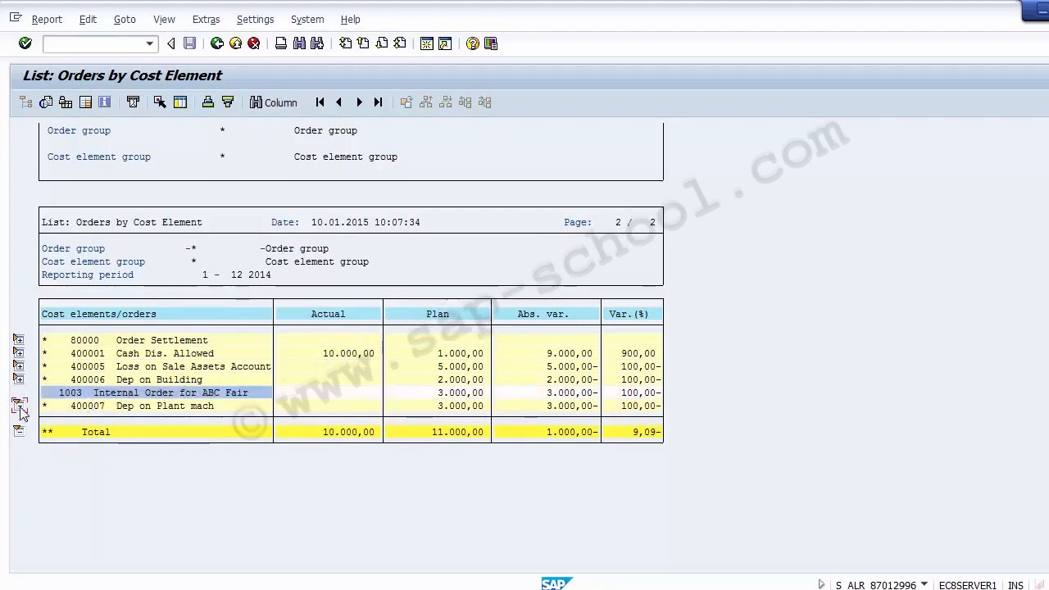
{"action": "left_click", "coordinate": [125, 408]}
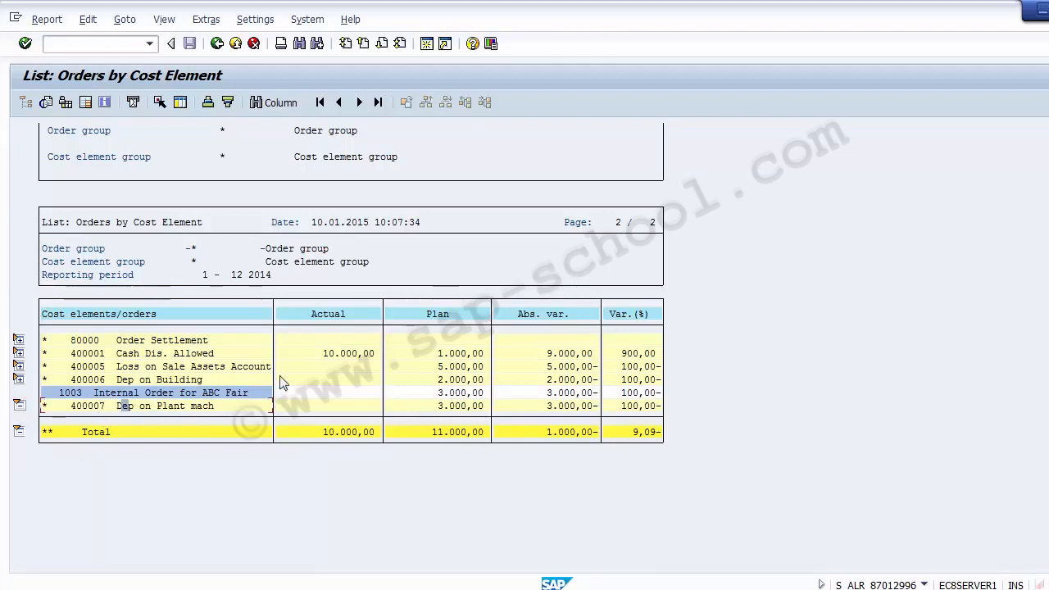
{"action": "left_click", "coordinate": [443, 406]}
{"action": "left_click", "coordinate": [72, 396]}
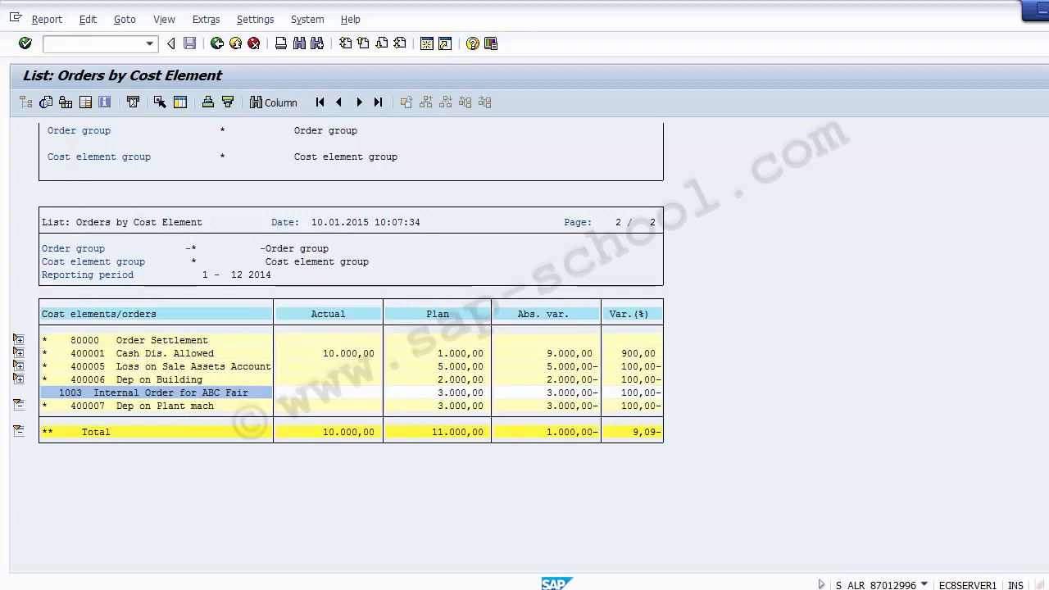
{"action": "scroll", "coordinate": [524, 344], "scroll_direction": "up", "scroll_amount": 8}
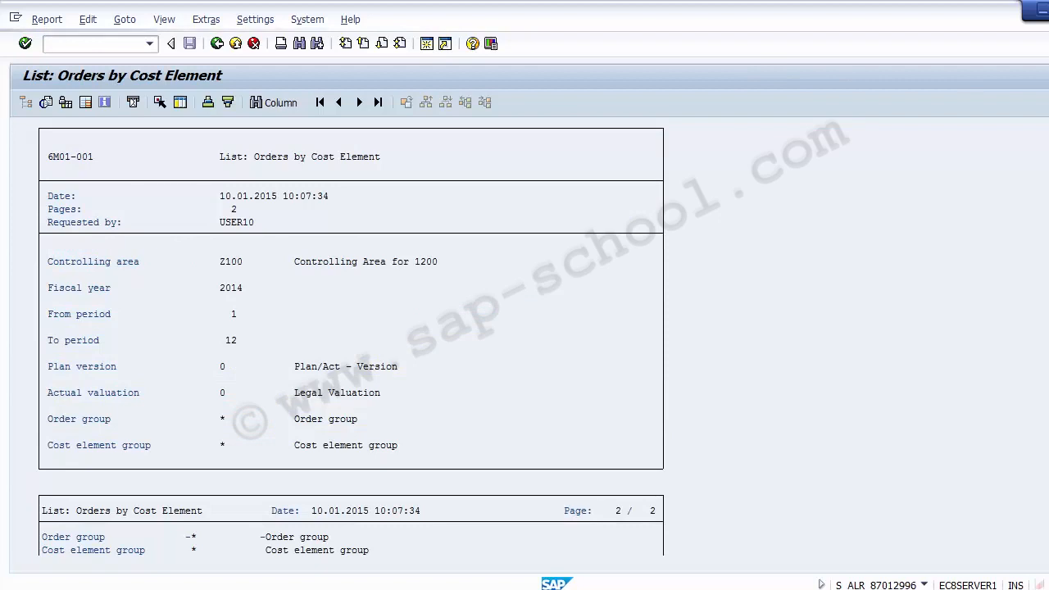
{"action": "scroll", "coordinate": [351, 344], "scroll_direction": "down", "scroll_amount": 8}
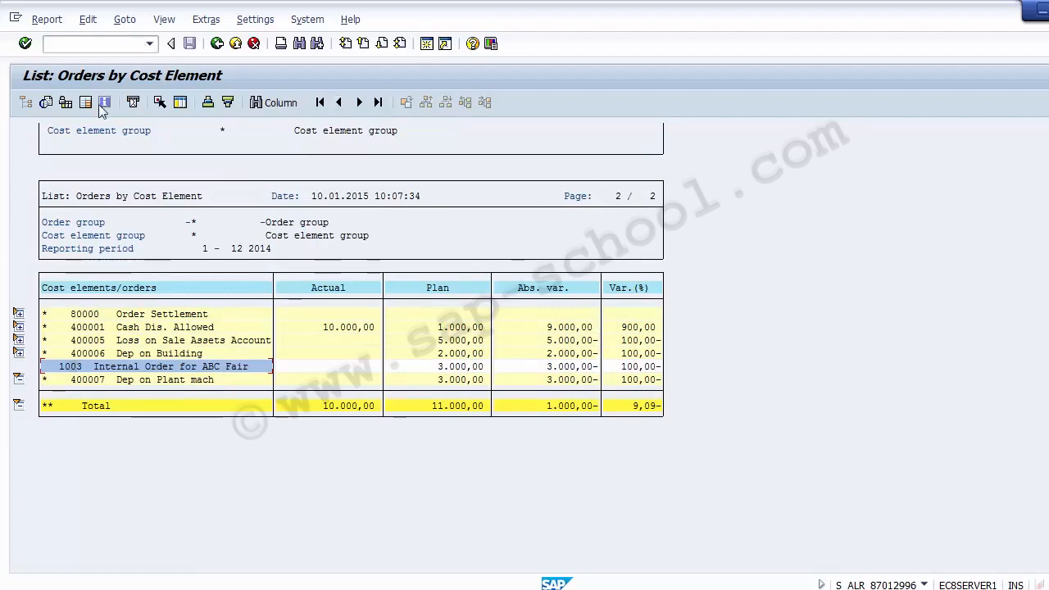
- Exit the cost element report and copy the Internal orders yearly comparison code S_ALR_87013001 from the Unit Testing slide in PowerPoint
{"action": "left_click", "coordinate": [217, 44]}
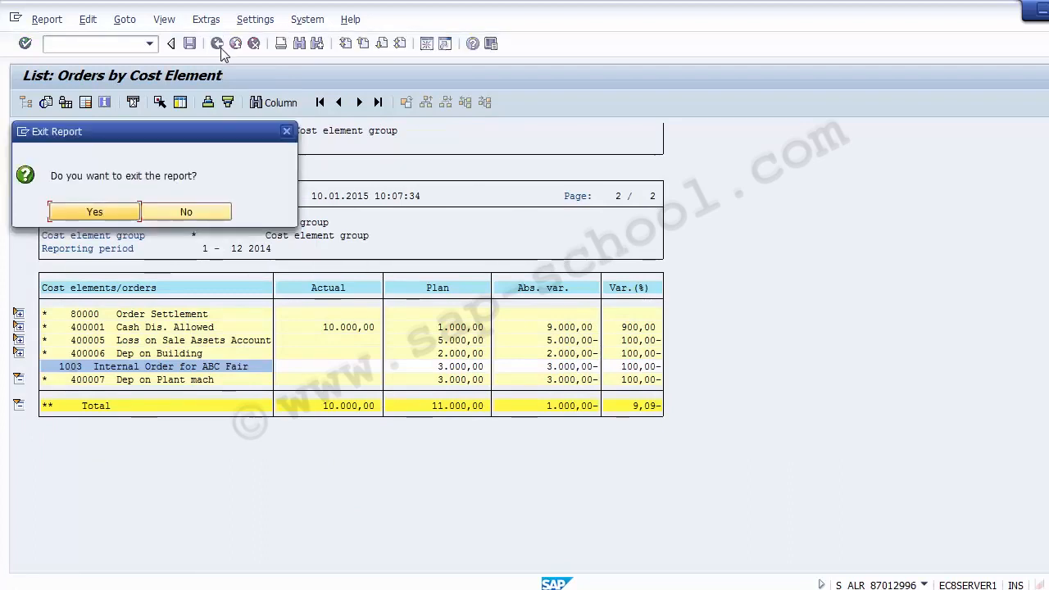
{"action": "left_click", "coordinate": [96, 212]}
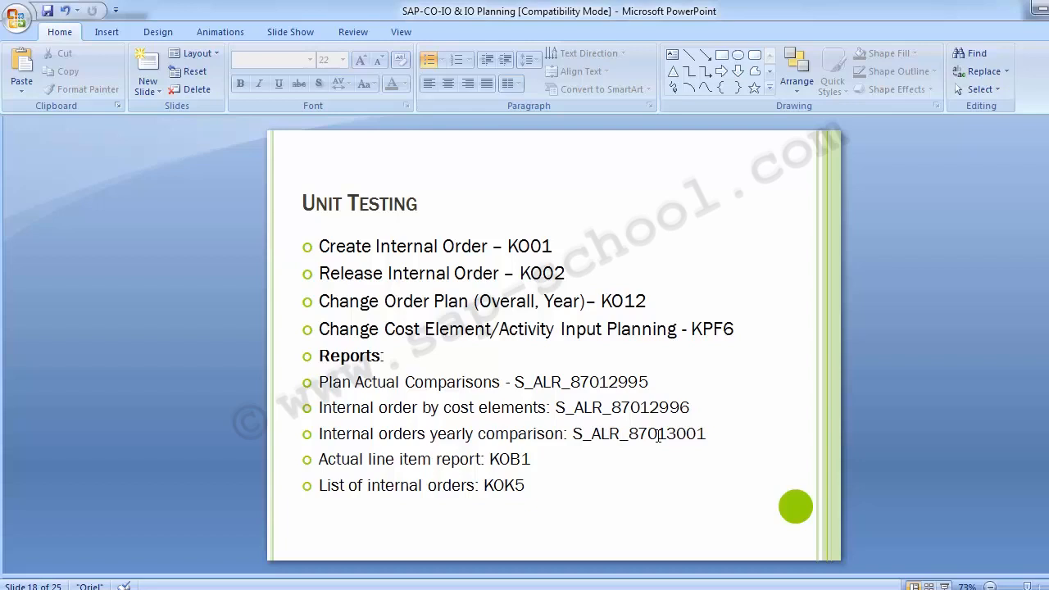
{"action": "left_click_drag", "start_coordinate": [574, 433], "coordinate": [708, 435]}
{"action": "key", "text": "ctrl+c"}
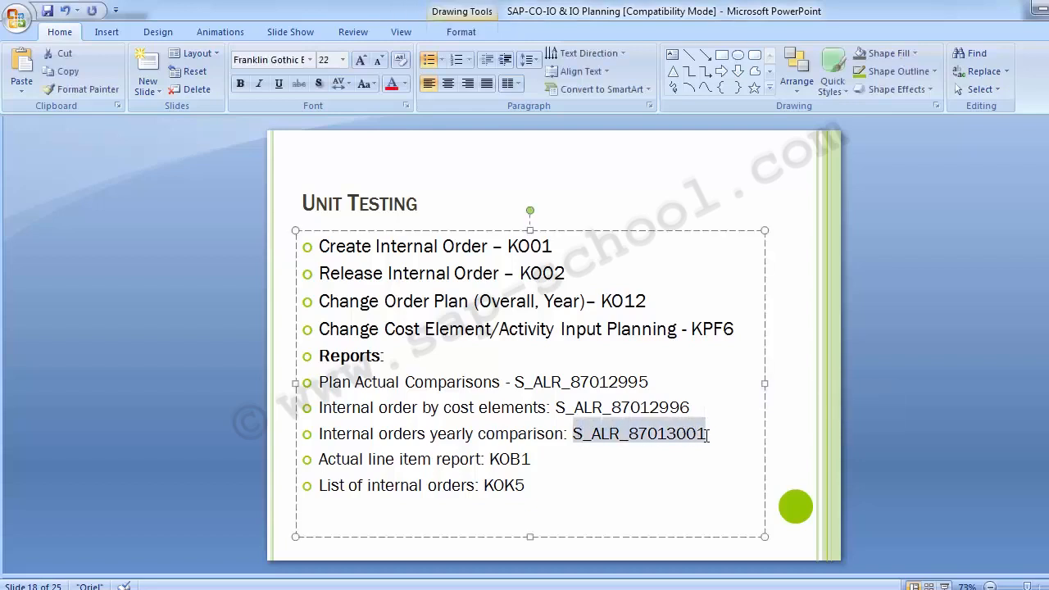
- Switch to the SAP system and open the copied transaction S_ALR_87013001
{"action": "key", "text": "alt+Tab"}
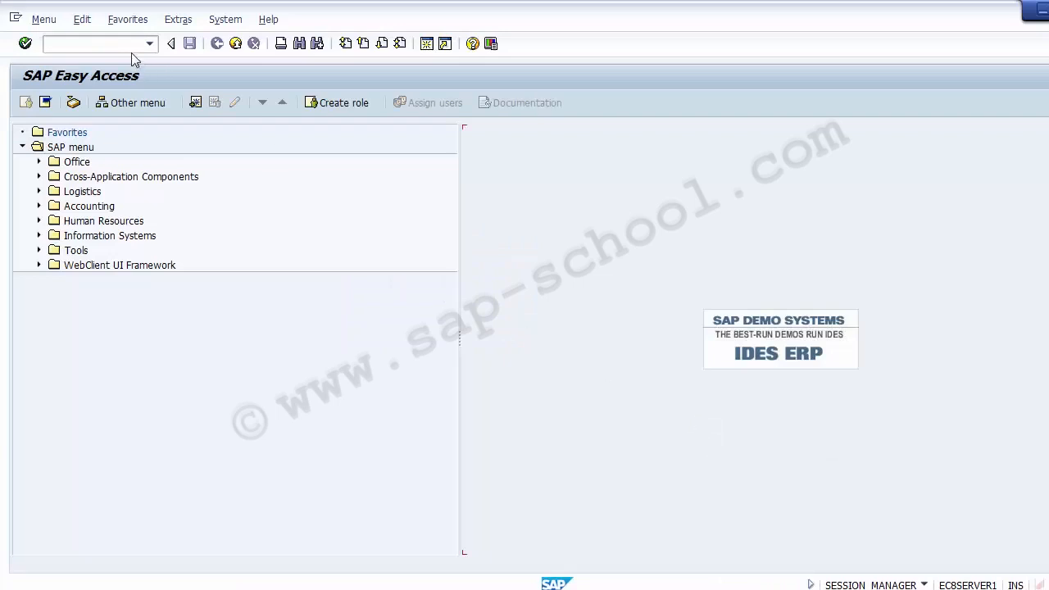
{"action": "left_click", "coordinate": [127, 48]}
{"action": "key", "text": "ctrl+v"}
{"action": "key", "text": "Return"}
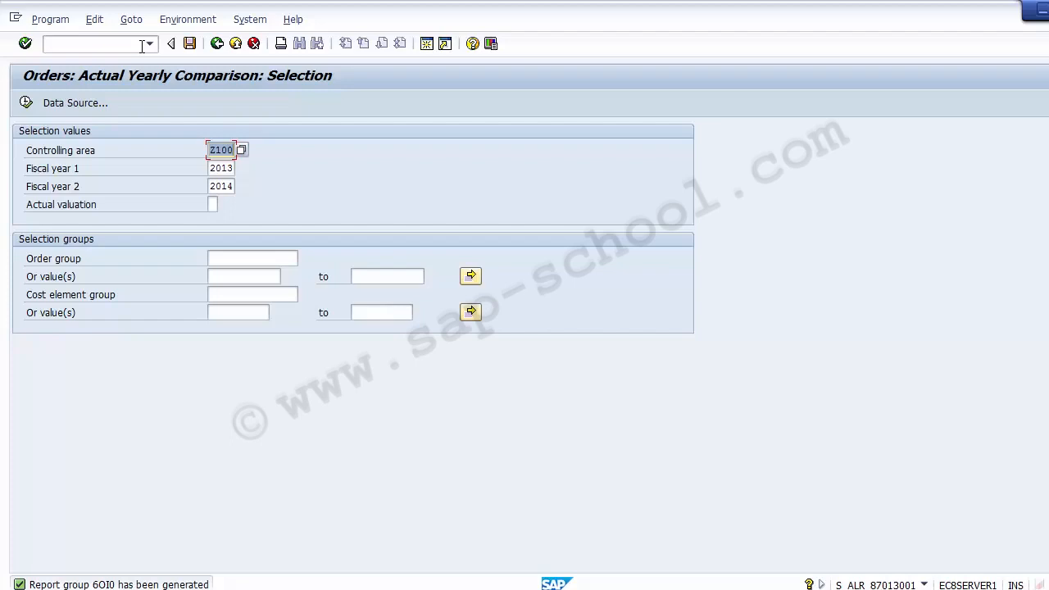
- Run the actual yearly comparison report for controlling area Z100 with fiscal year 1 set to 2015 against fiscal year 2014
{"action": "key", "text": "Tab"}
{"action": "key", "text": "End"}
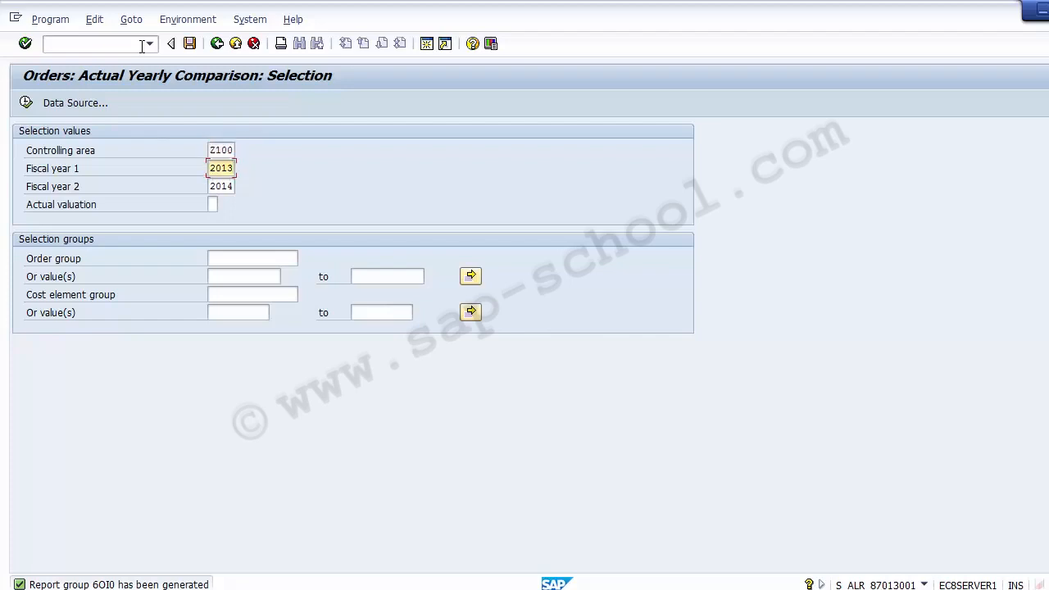
{"action": "key", "text": "BackSpace"}
{"action": "type", "text": "4"}
{"action": "key", "text": "BackSpace"}
{"action": "type", "text": "5"}
{"action": "key", "text": "Tab"}
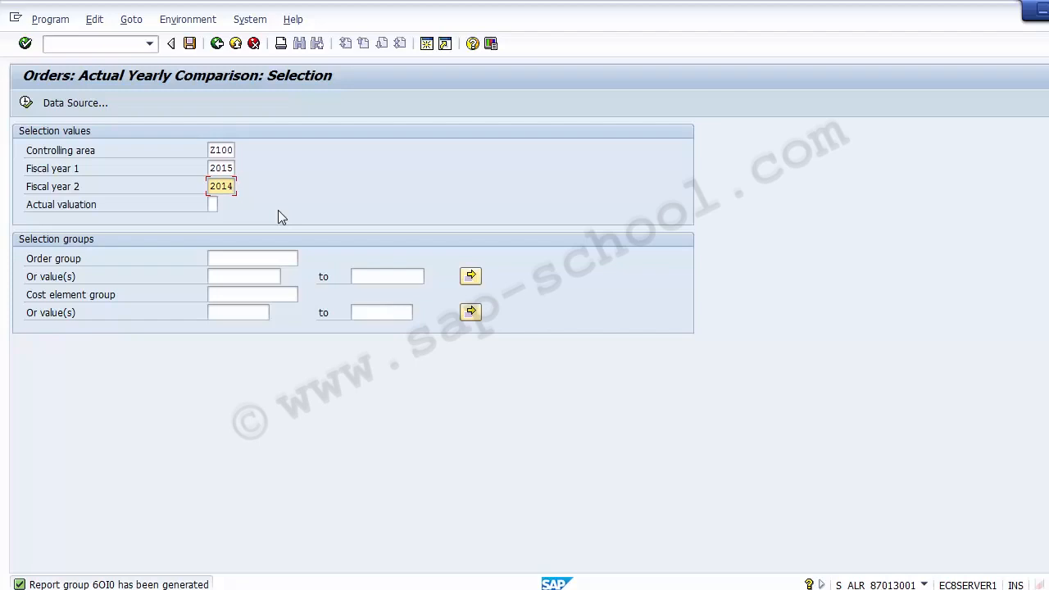
{"action": "left_click", "coordinate": [27, 104]}
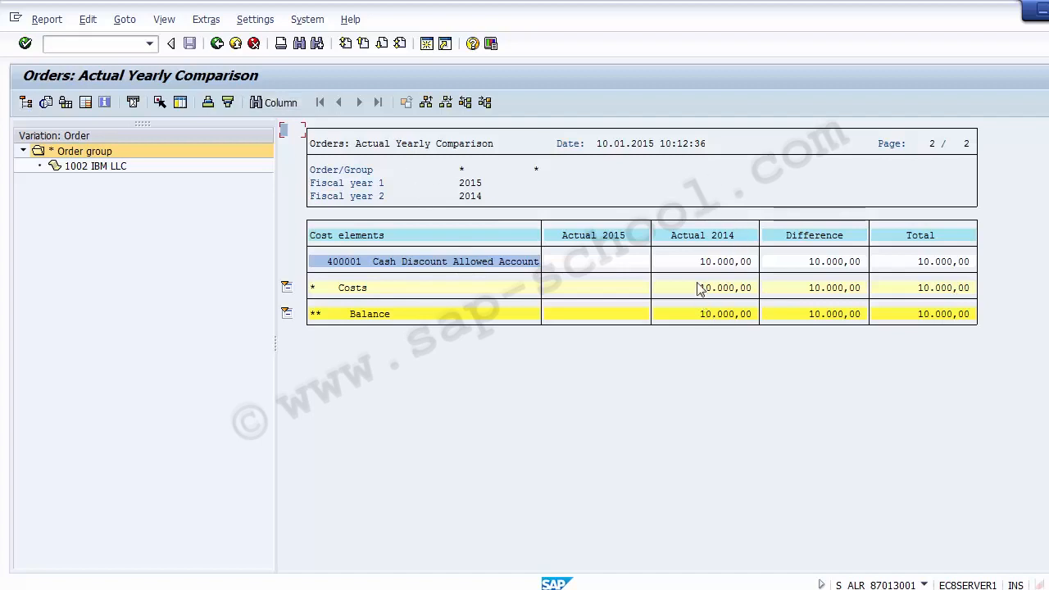
- Examine the yearly actual costs, comparing the view of the whole order group with that of order 1002 IBM LLC
{"action": "left_click", "coordinate": [711, 240]}
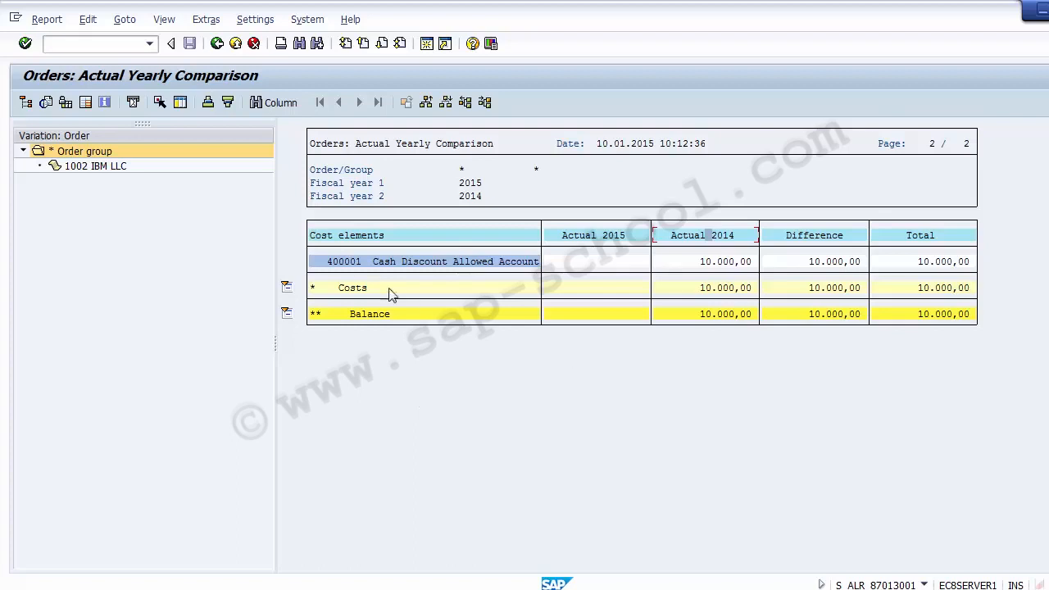
{"action": "left_click", "coordinate": [98, 155]}
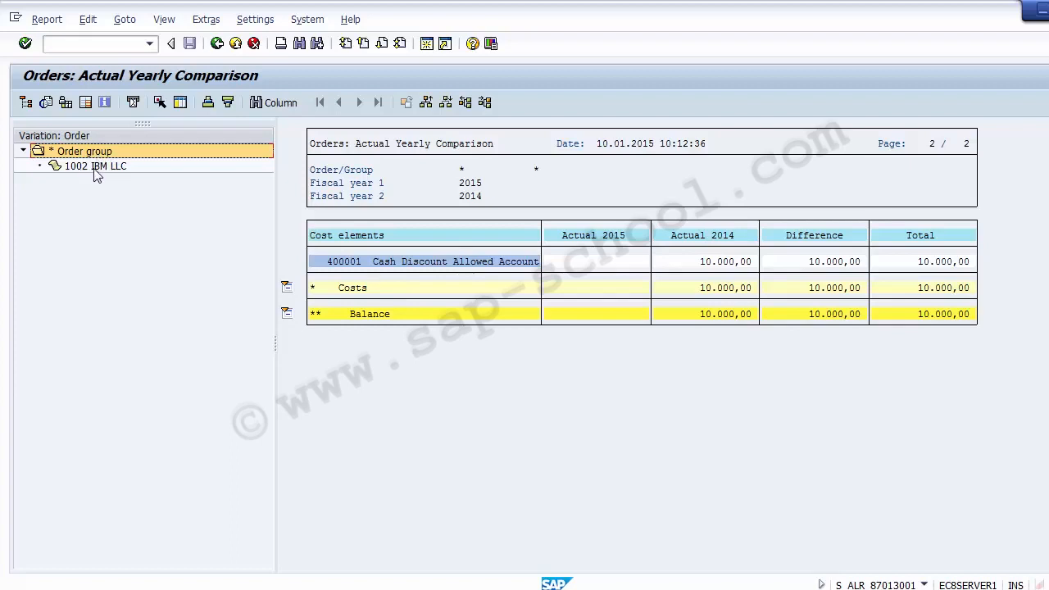
{"action": "left_click", "coordinate": [95, 170]}
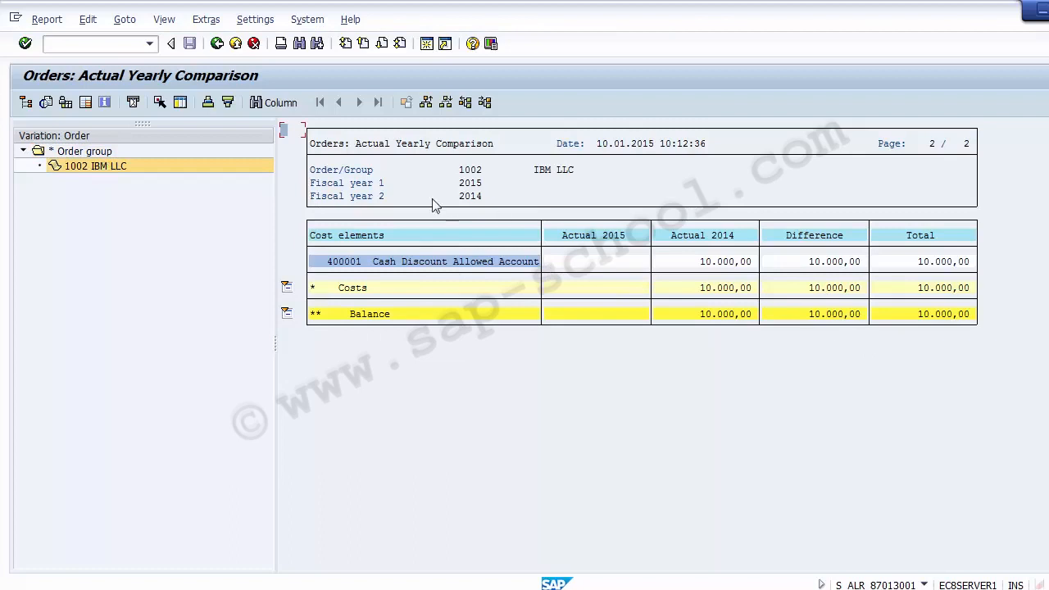
{"action": "left_click", "coordinate": [164, 172]}
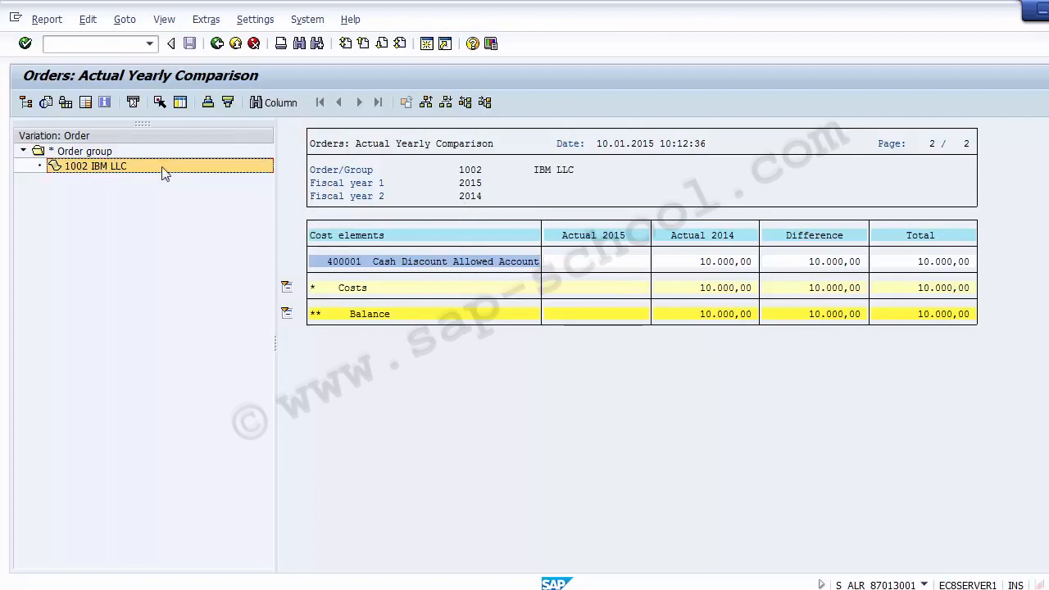
{"action": "left_click", "coordinate": [462, 173]}
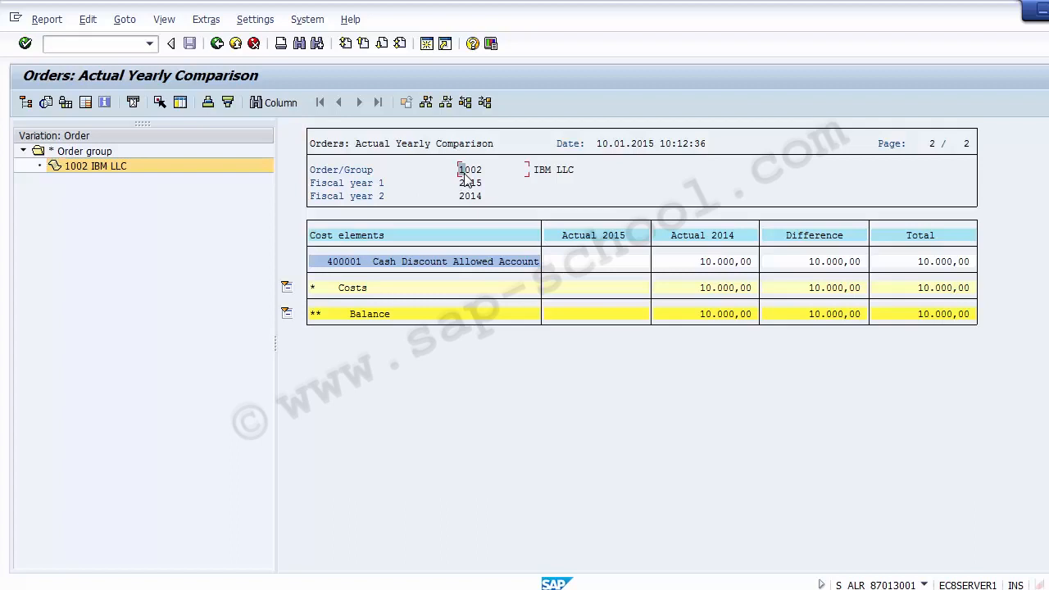
{"action": "left_click", "coordinate": [82, 152]}
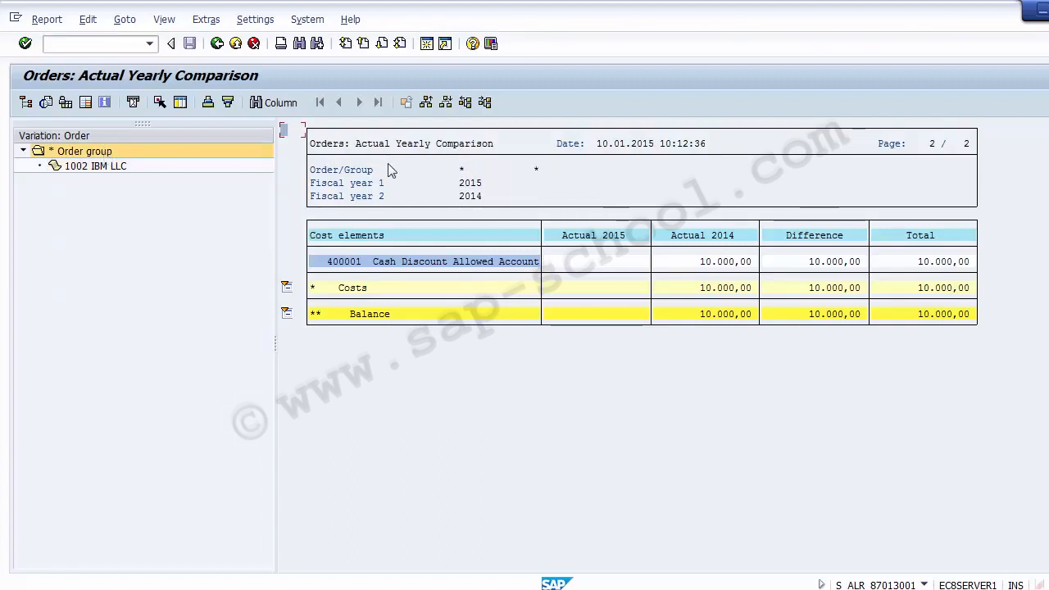
{"action": "left_click", "coordinate": [460, 169]}
{"action": "left_click", "coordinate": [537, 172]}
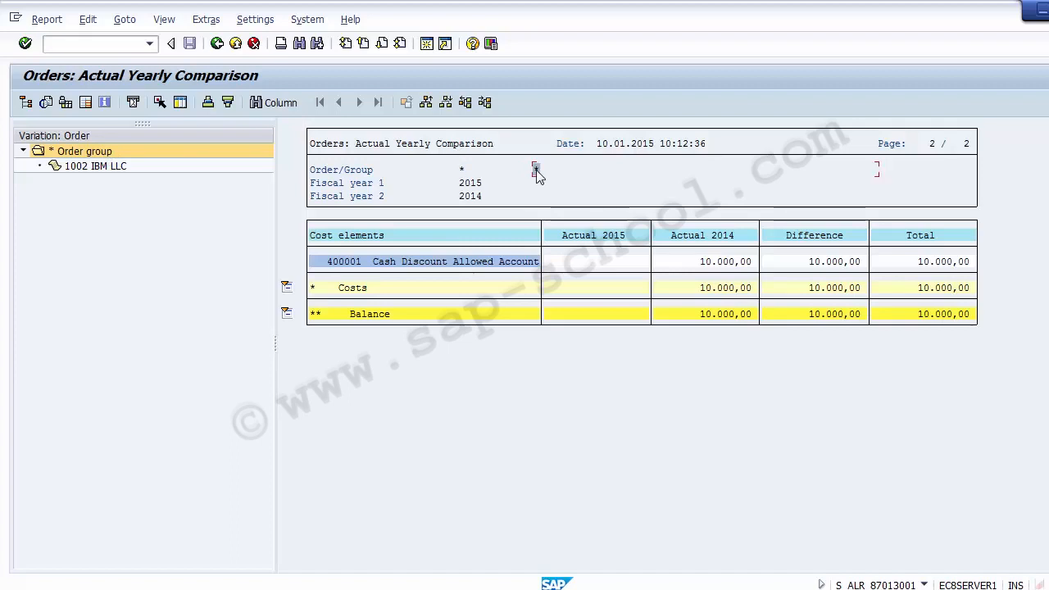
{"action": "left_click", "coordinate": [462, 171]}
{"action": "left_click", "coordinate": [537, 170]}
{"action": "left_click", "coordinate": [87, 168]}
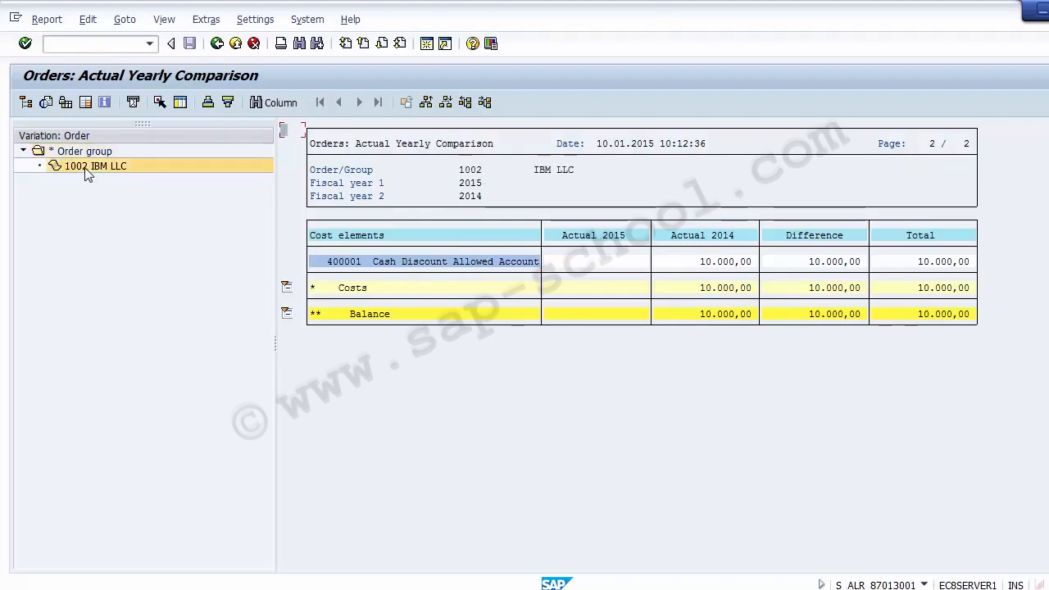
{"action": "left_click", "coordinate": [464, 170]}
{"action": "left_click", "coordinate": [541, 169]}
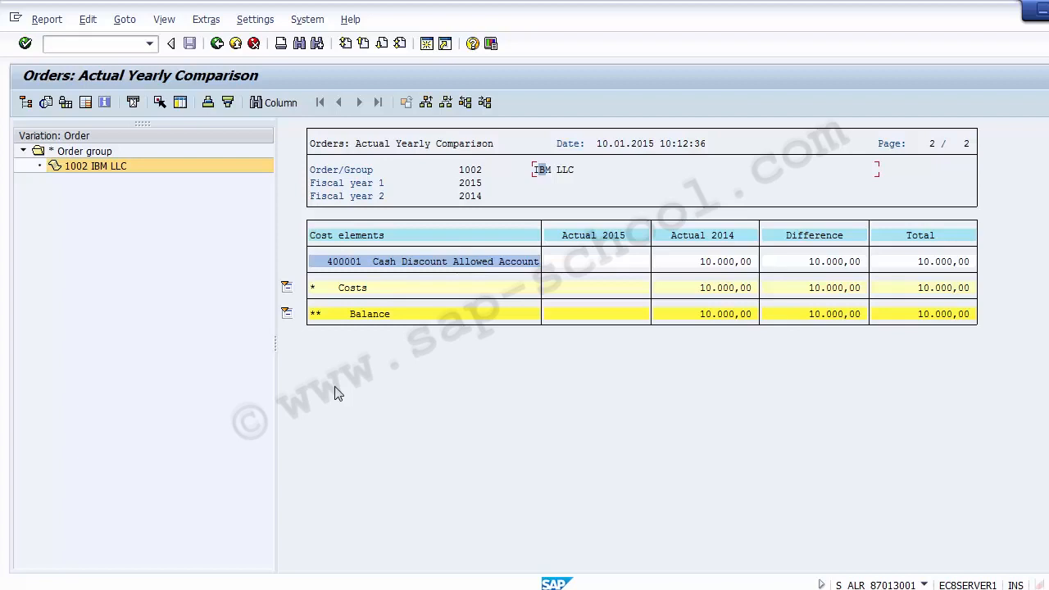
- Exit the yearly comparison report and its selection screen back to SAP Easy Access
{"action": "left_click", "coordinate": [233, 45]}
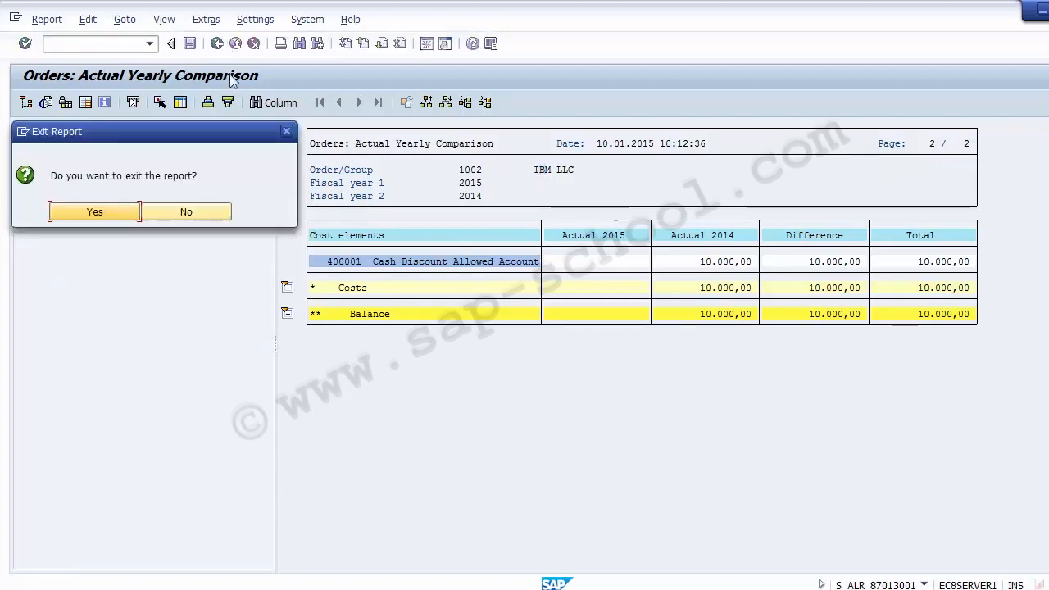
{"action": "left_click", "coordinate": [95, 213]}
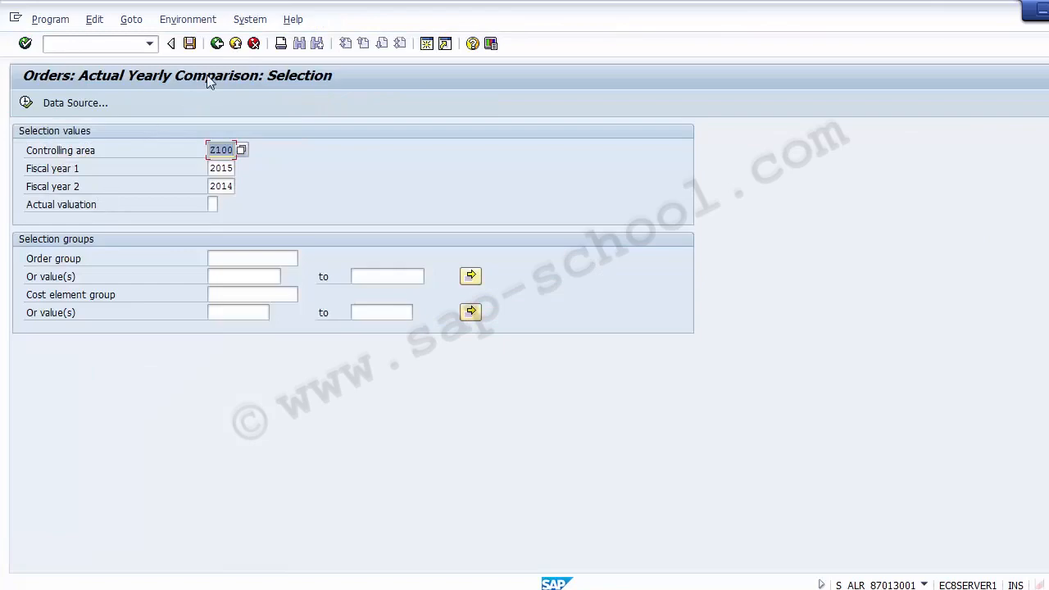
{"action": "left_click", "coordinate": [236, 45]}
- Check the Unit Testing slide in PowerPoint for the actual line item report, then switch to SAP and open transaction KOB1
{"action": "left_click", "coordinate": [432, 588]}
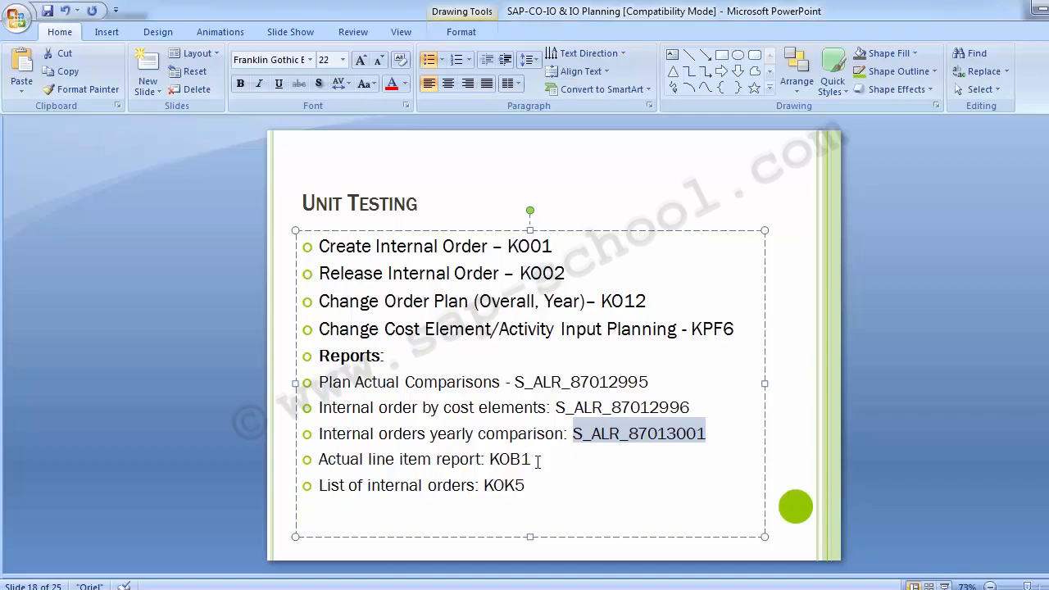
{"action": "key", "text": "alt+Tab"}
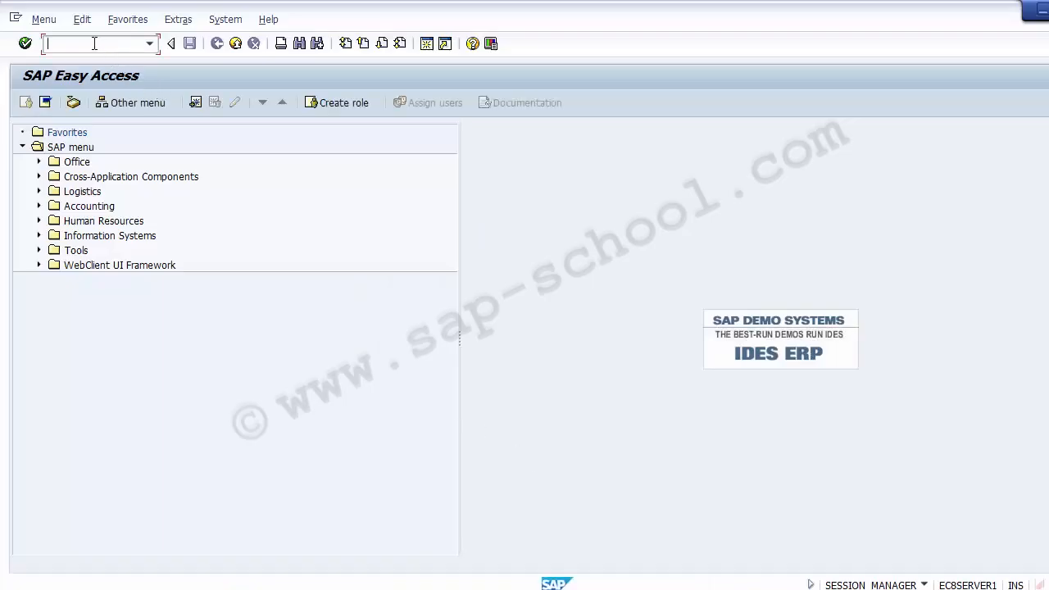
{"action": "type", "text": "KOB1"}
{"action": "key", "text": "Return"}
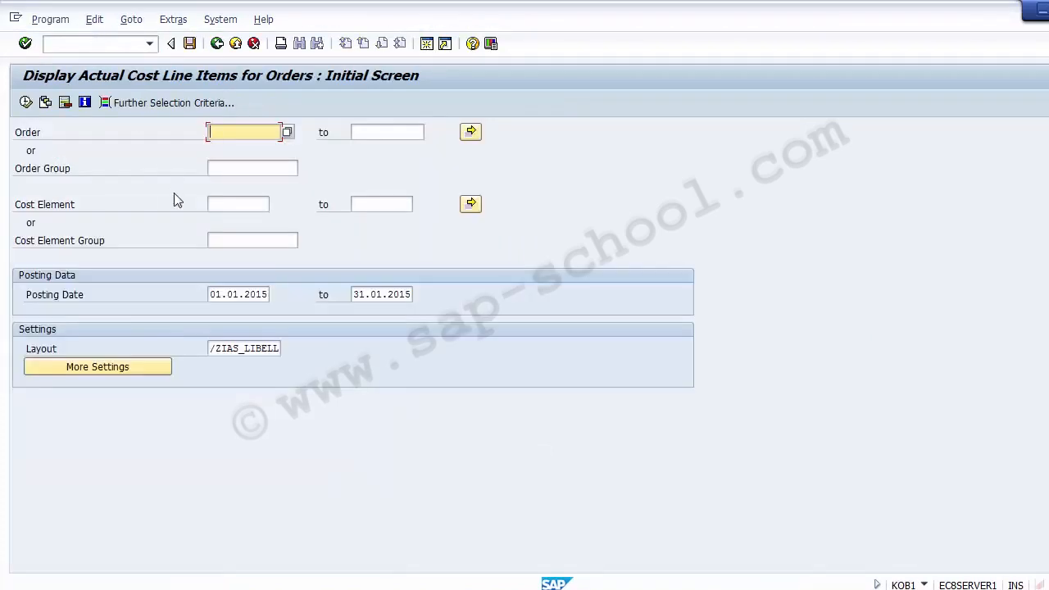
- Run the actual cost line item report for internal order 1003, keeping the preset posting date range and layout
{"action": "left_click", "coordinate": [214, 298]}
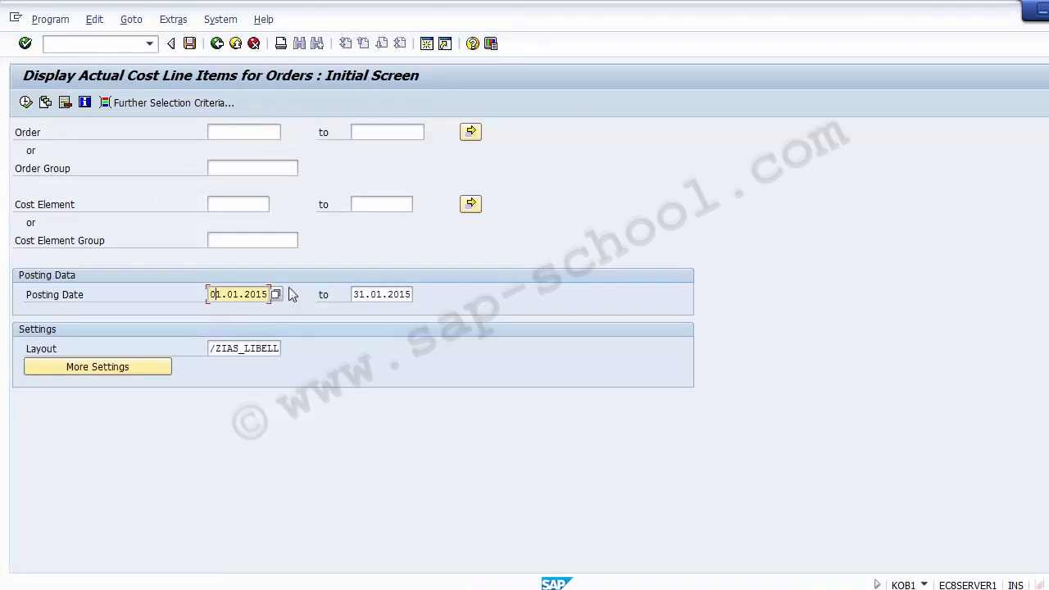
{"action": "left_click", "coordinate": [354, 294]}
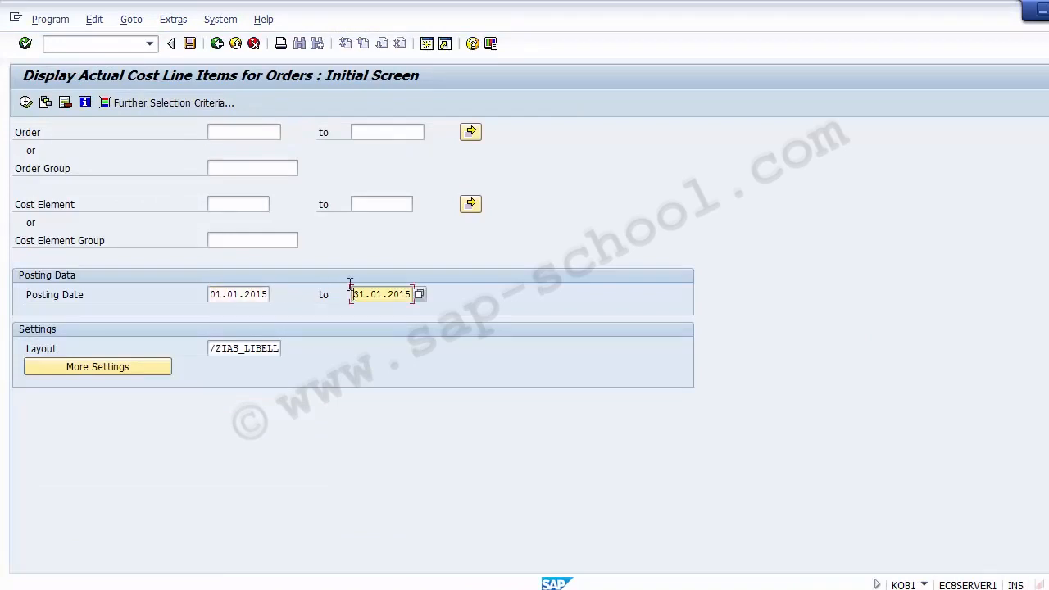
{"action": "left_click", "coordinate": [227, 132]}
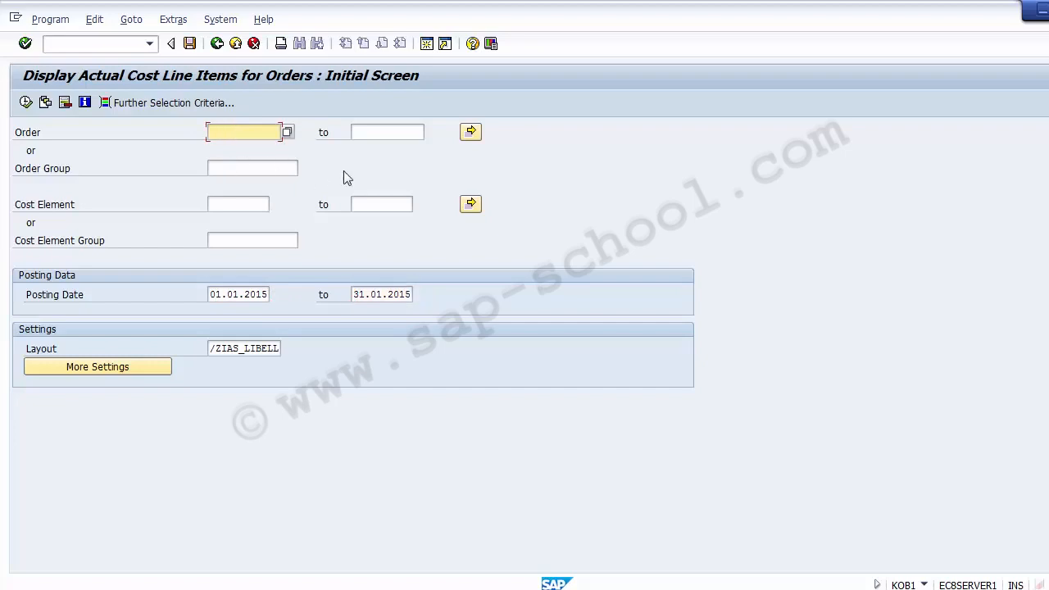
{"action": "left_click", "coordinate": [217, 166]}
{"action": "left_click", "coordinate": [217, 132]}
{"action": "type", "text": "1002"}
{"action": "key", "text": "BackSpace"}
{"action": "type", "text": "3"}
{"action": "left_click", "coordinate": [24, 104]}
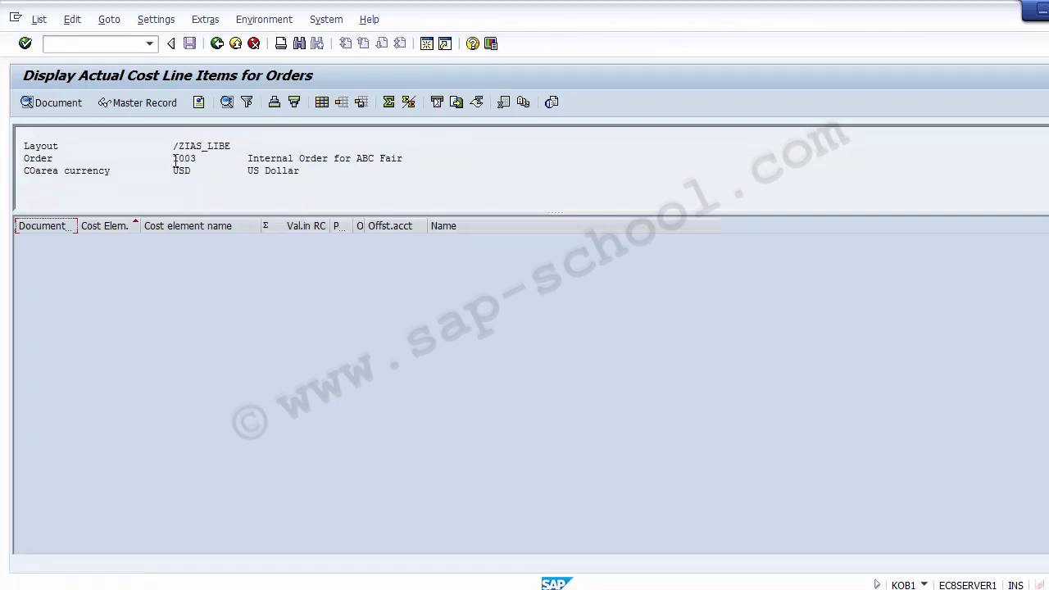
- Return to the selection screen and run the line item report for order 1002 instead
{"action": "left_click_drag", "start_coordinate": [173, 157], "coordinate": [206, 158]}
{"action": "left_click", "coordinate": [218, 46]}
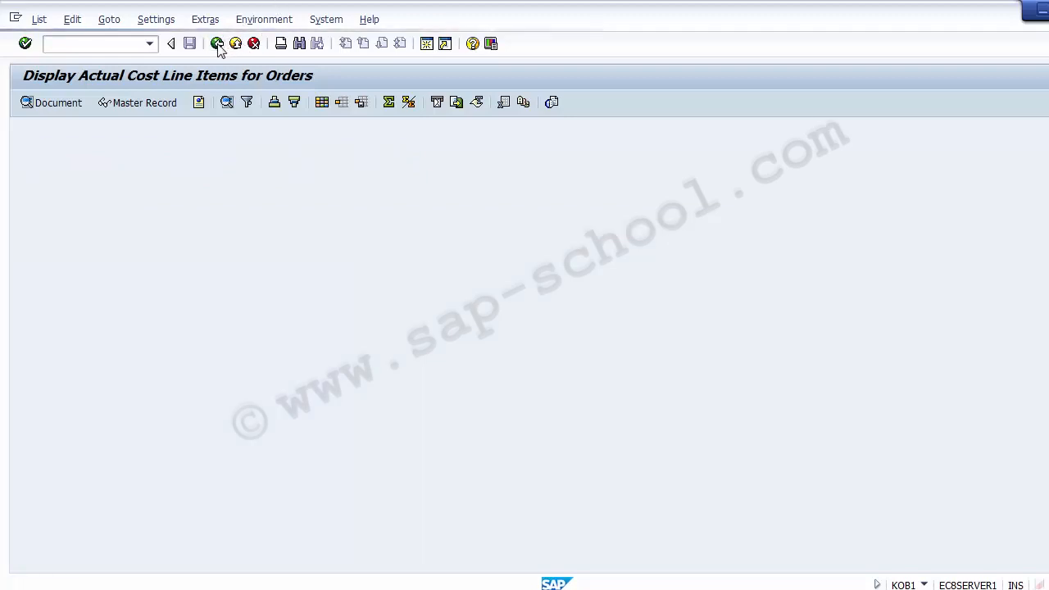
{"action": "left_click", "coordinate": [242, 131]}
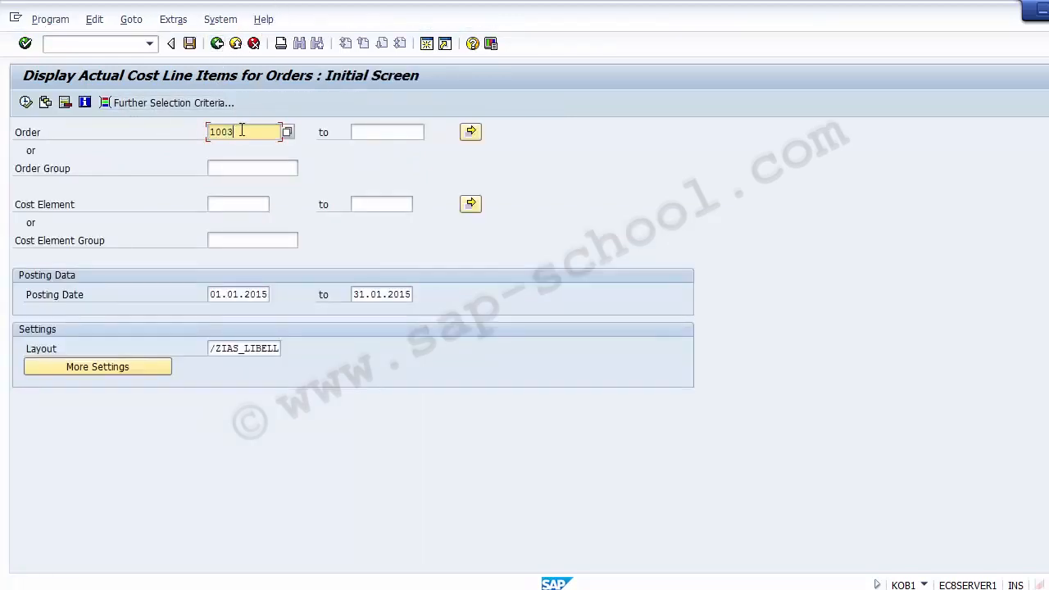
{"action": "key", "text": "BackSpace"}
{"action": "type", "text": "2"}
{"action": "left_click", "coordinate": [26, 103]}
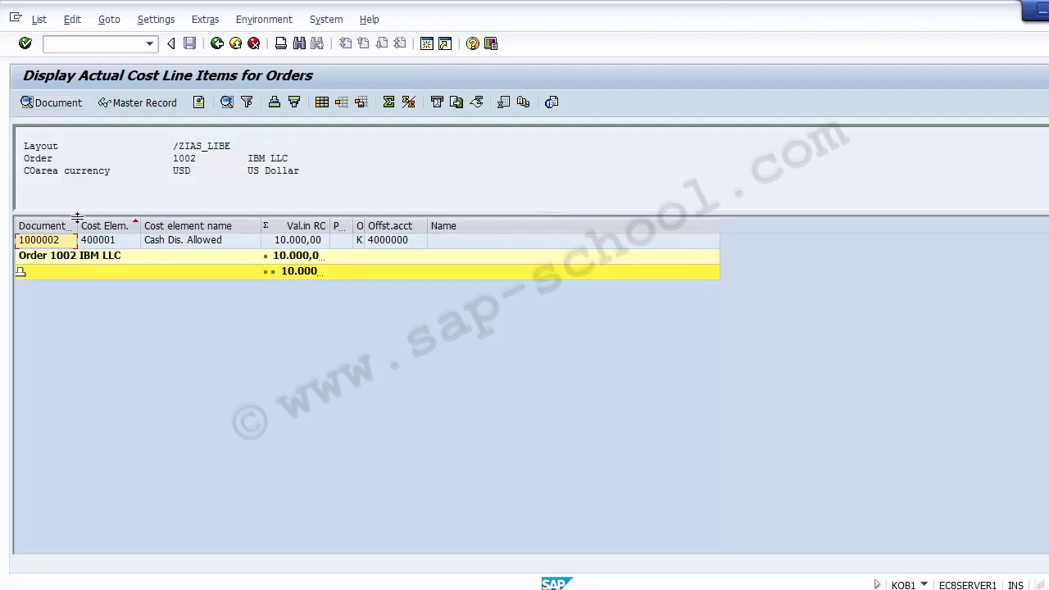
- Examine the line item's document number, value, cost element and offsetting account, widening the document number and offsetting account columns
{"action": "left_click_drag", "start_coordinate": [78, 225], "coordinate": [93, 227]}
{"action": "left_click", "coordinate": [59, 241]}
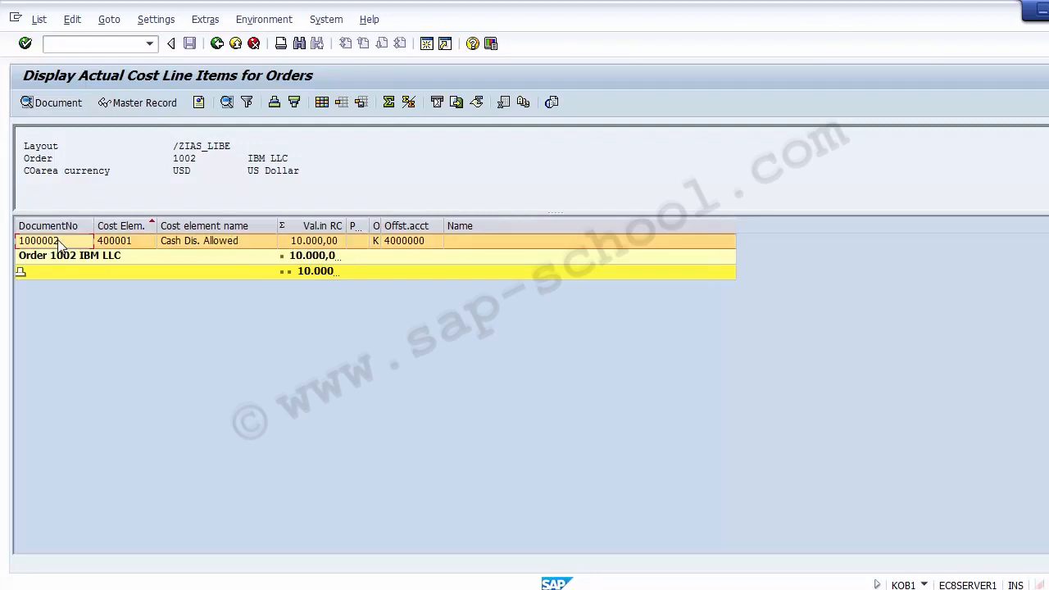
{"action": "left_click", "coordinate": [313, 241]}
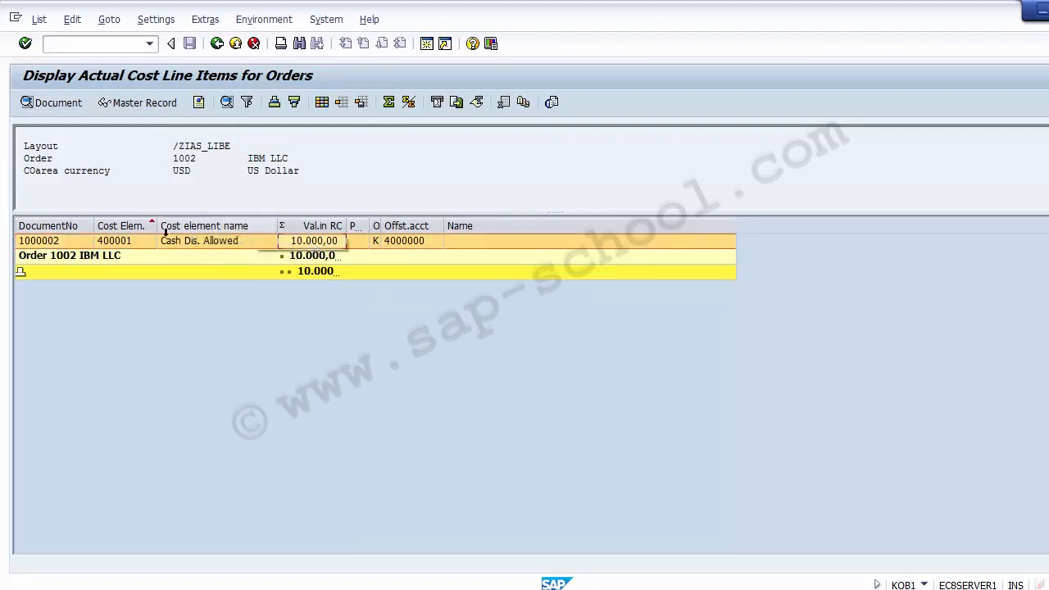
{"action": "left_click", "coordinate": [134, 244]}
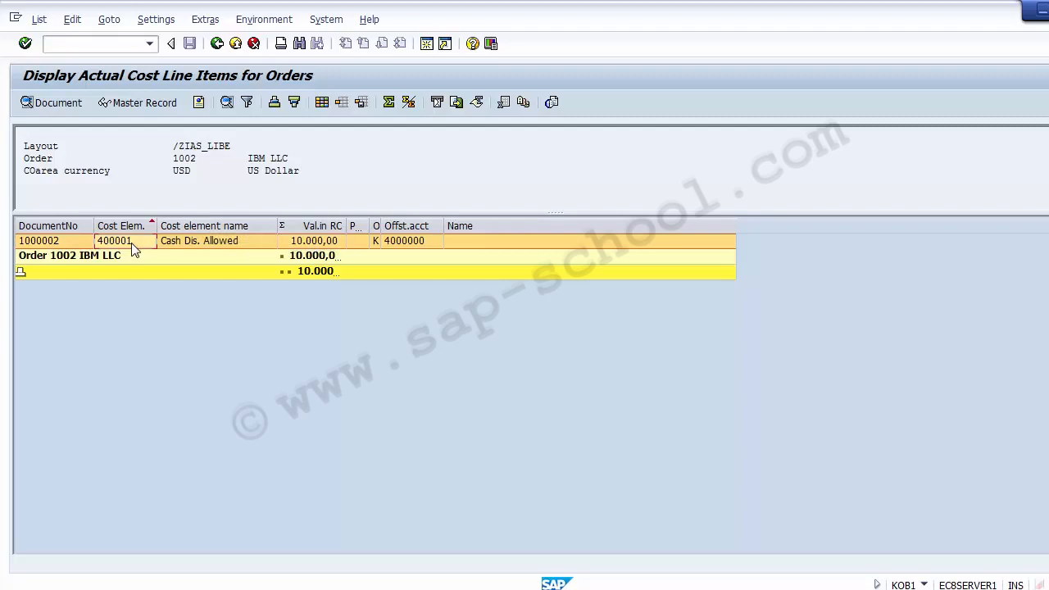
{"action": "left_click", "coordinate": [193, 246]}
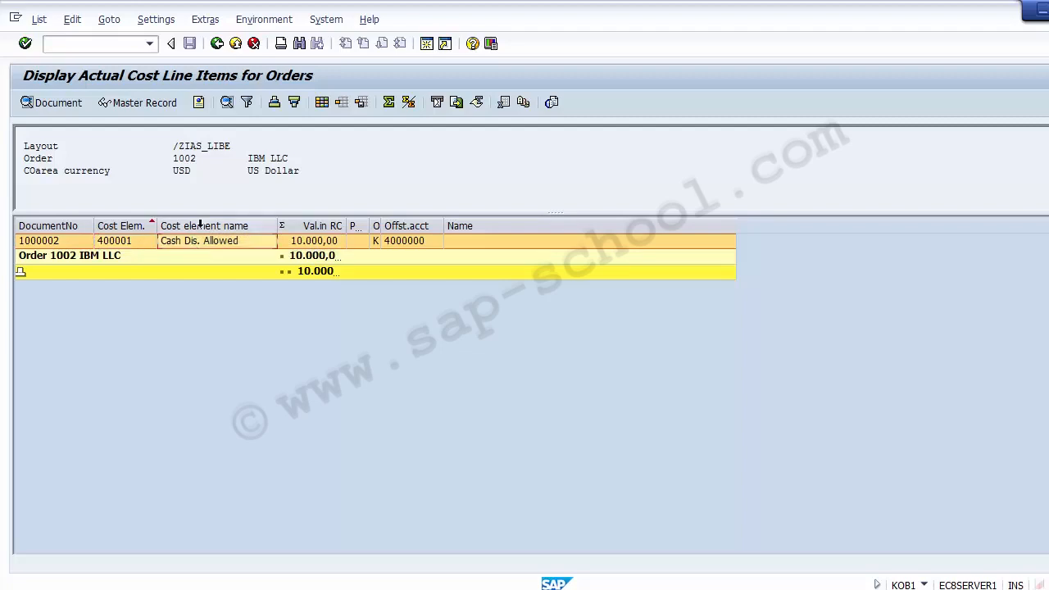
{"action": "left_click", "coordinate": [404, 245]}
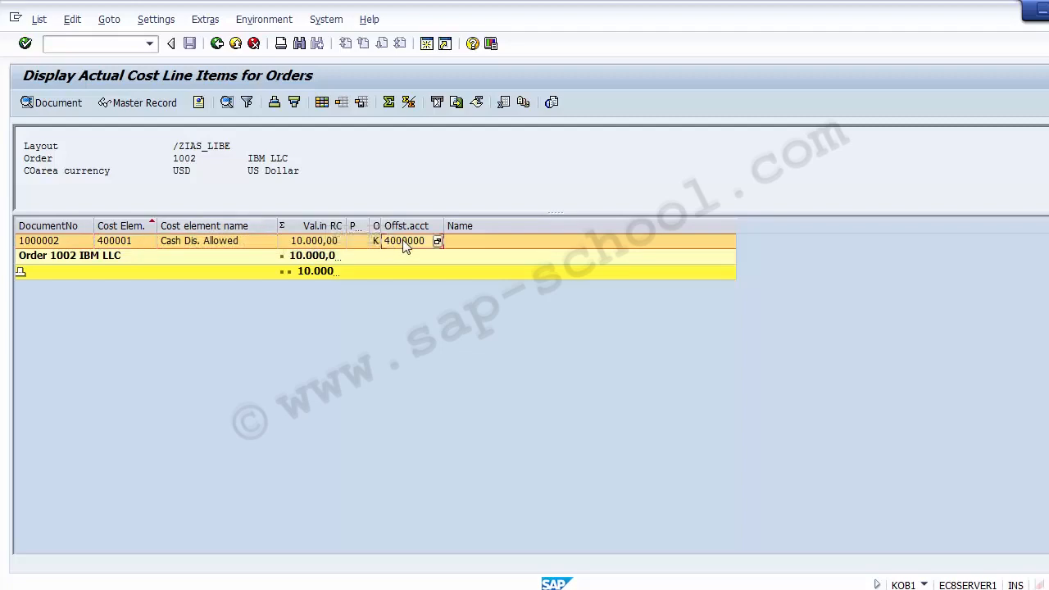
{"action": "left_click_drag", "start_coordinate": [443, 226], "coordinate": [473, 226]}
- Open the source document of the line item to check its order assignment, then return and review the order's value column
{"action": "left_click", "coordinate": [48, 245]}
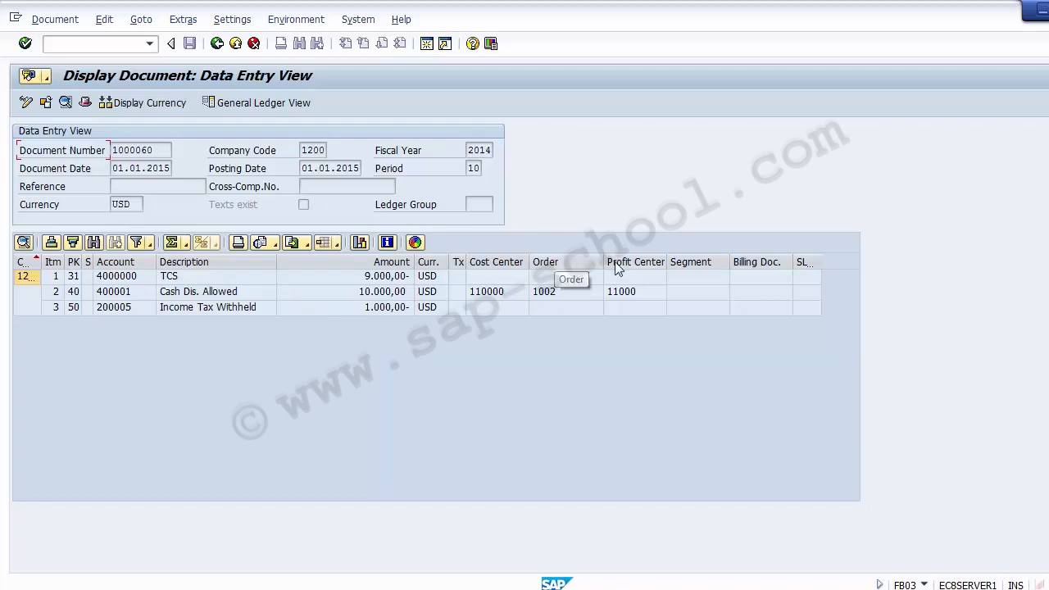
{"action": "left_click", "coordinate": [581, 293]}
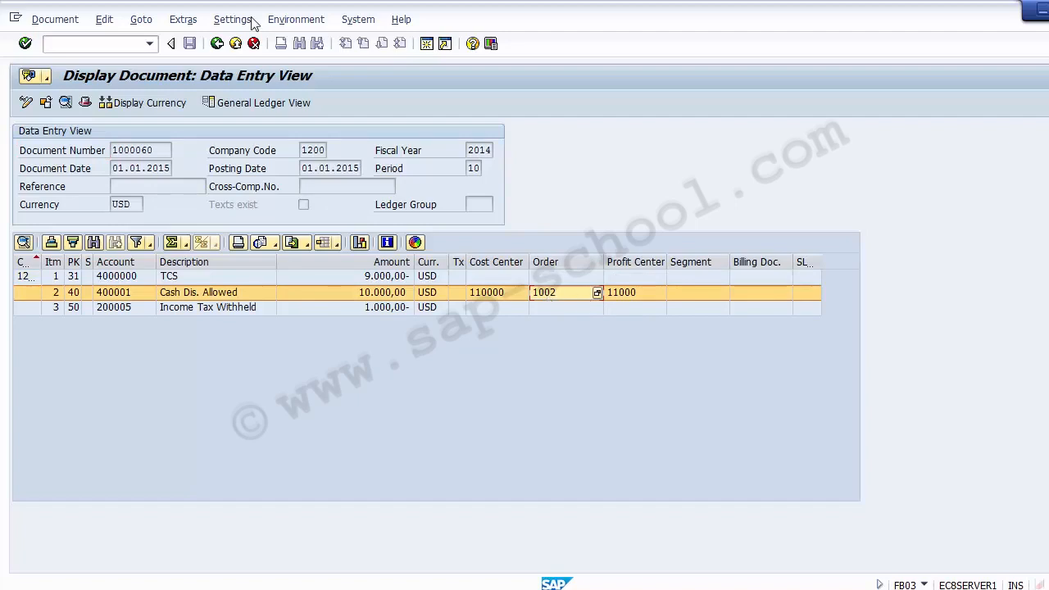
{"action": "left_click", "coordinate": [217, 45]}
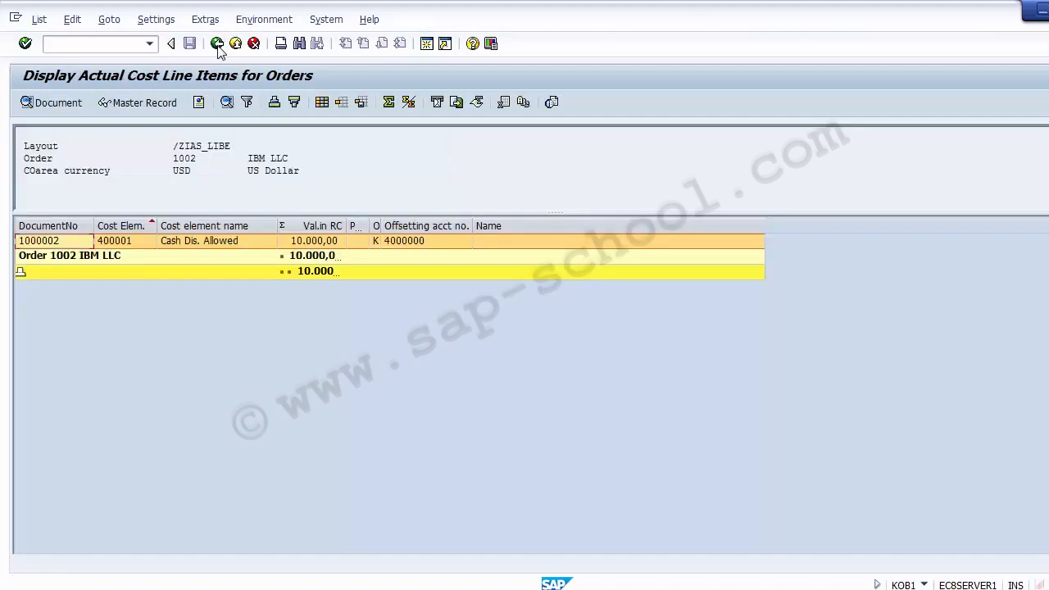
{"action": "left_click", "coordinate": [199, 251]}
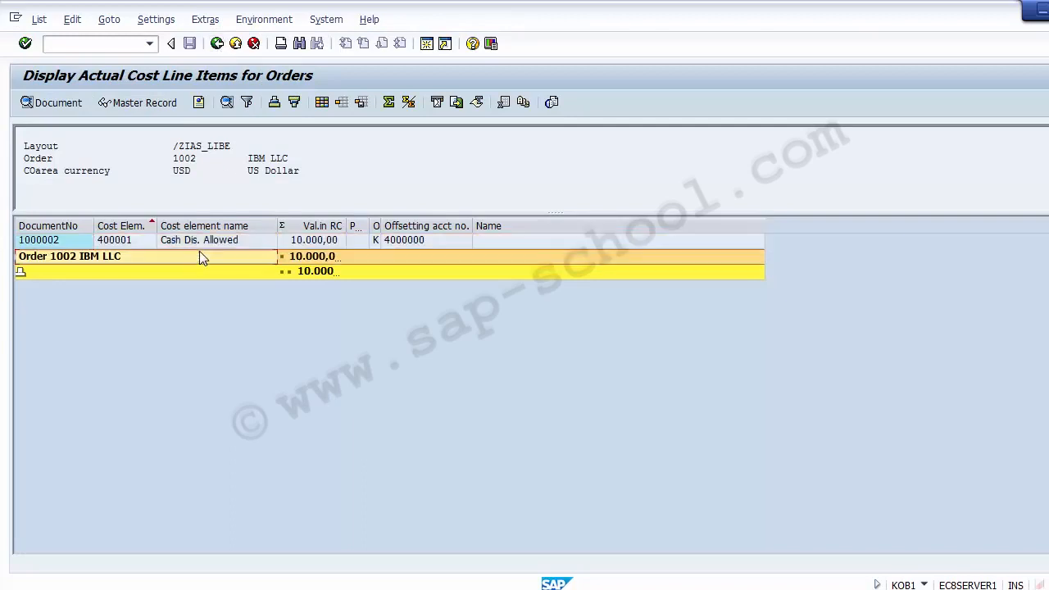
{"action": "left_click", "coordinate": [326, 228]}
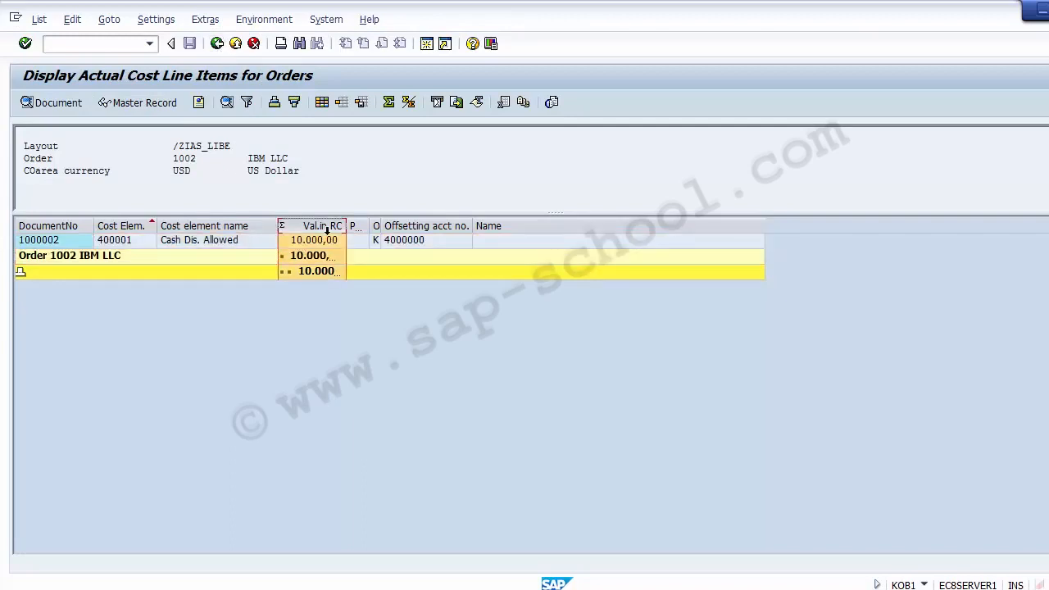
- Exit the line item list and its selection screen back to SAP Easy Access, declining to log off
{"action": "left_click", "coordinate": [232, 45]}
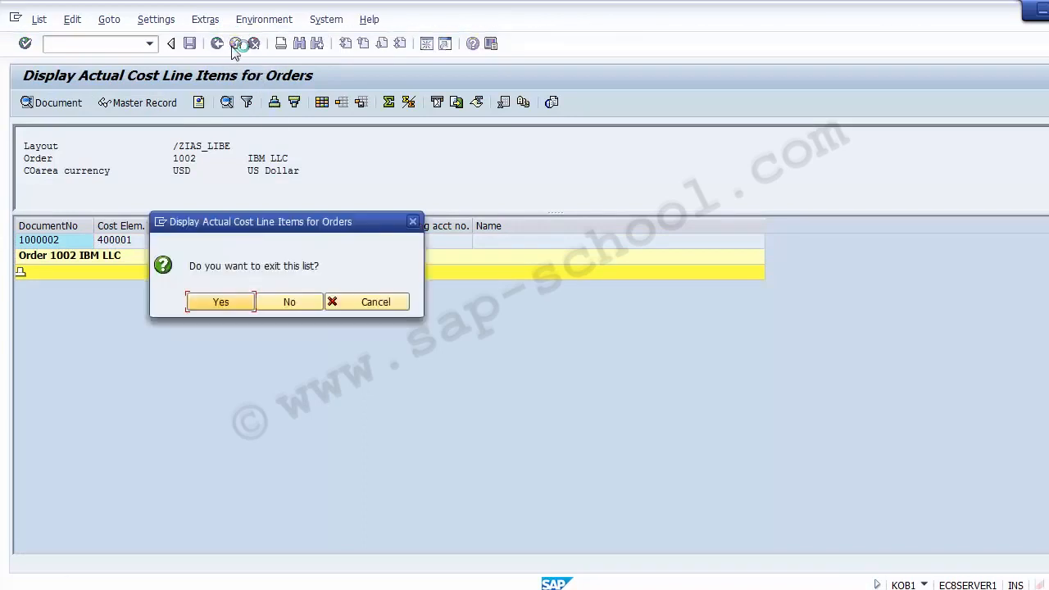
{"action": "left_click", "coordinate": [280, 301]}
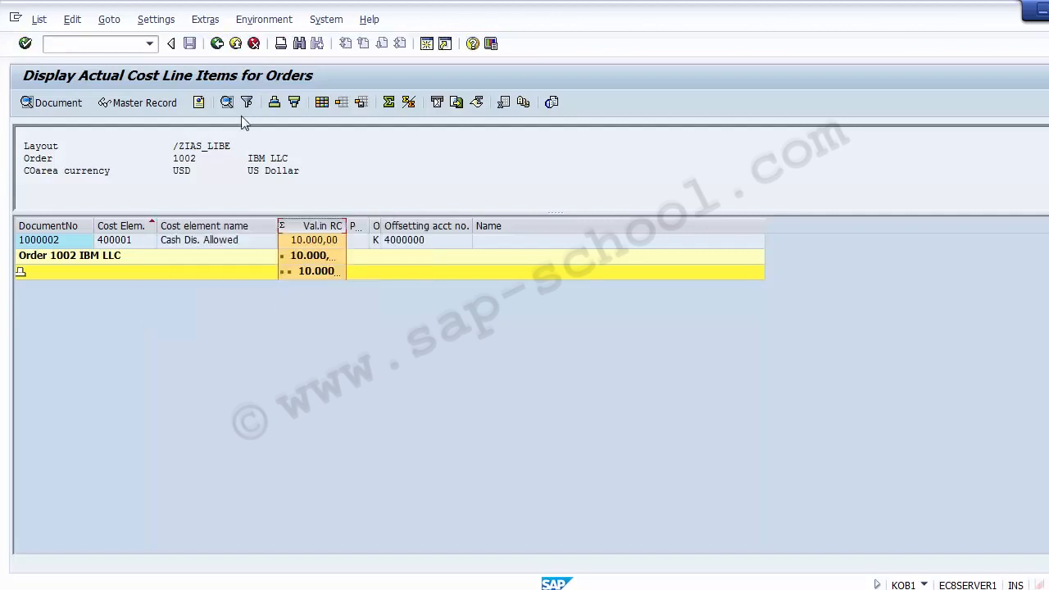
{"action": "left_click", "coordinate": [217, 43]}
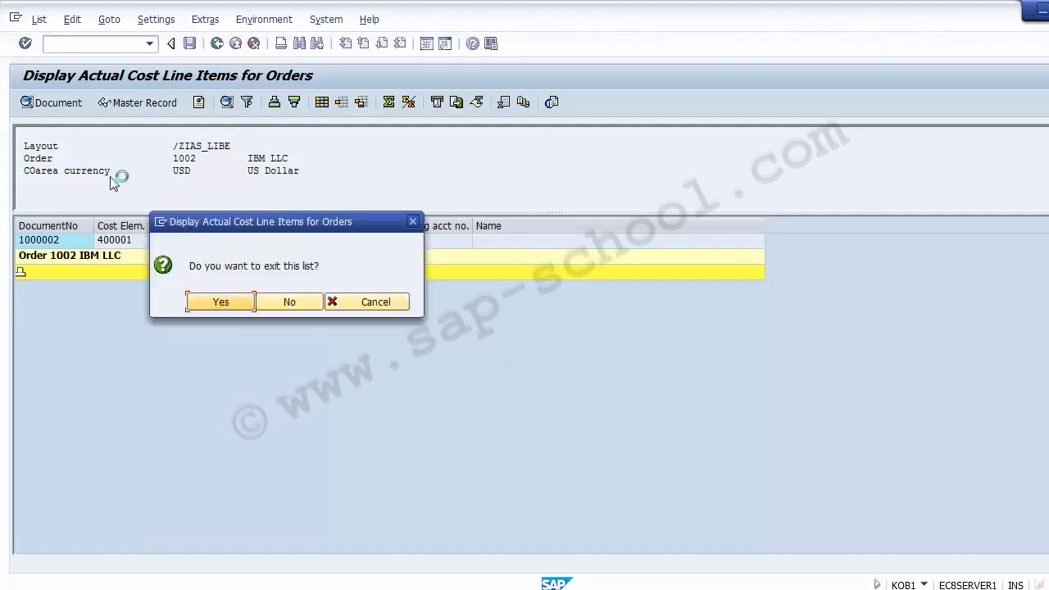
{"action": "left_click", "coordinate": [212, 303]}
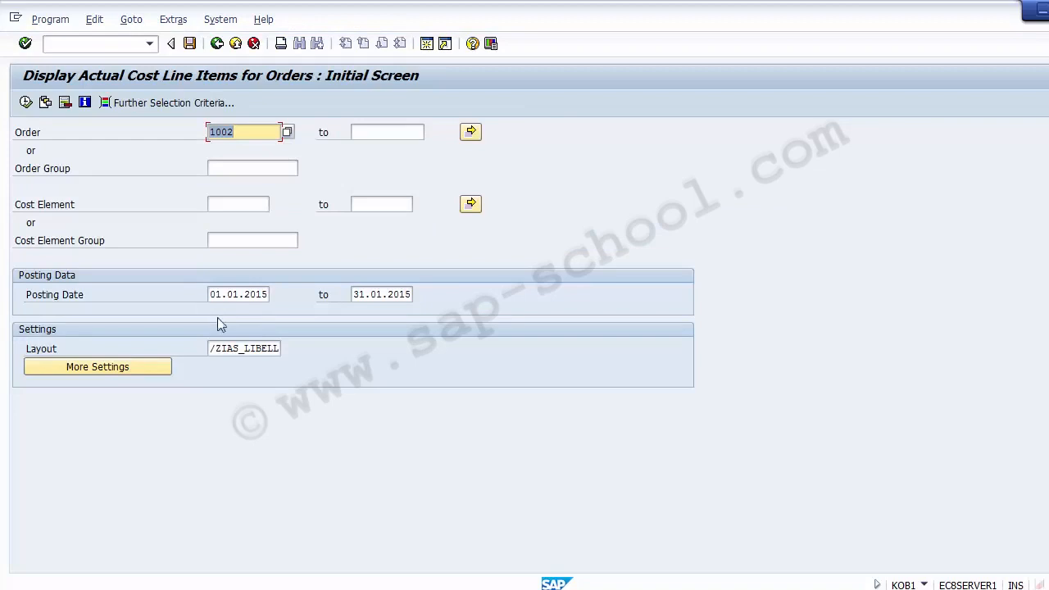
{"action": "left_click", "coordinate": [227, 294]}
{"action": "left_click", "coordinate": [366, 294]}
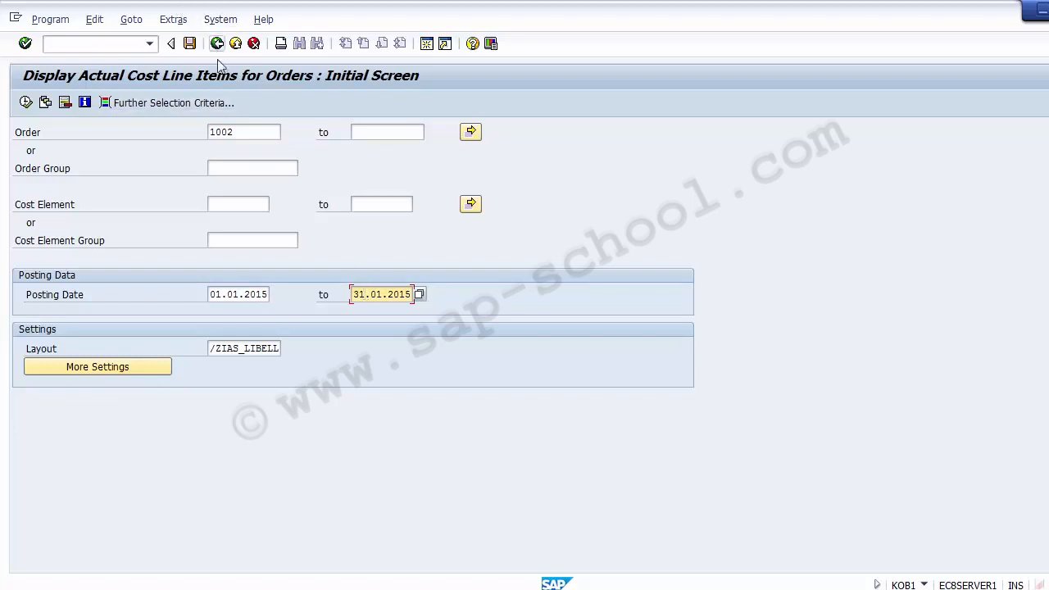
{"action": "left_click", "coordinate": [236, 46]}
{"action": "left_click", "coordinate": [239, 47]}
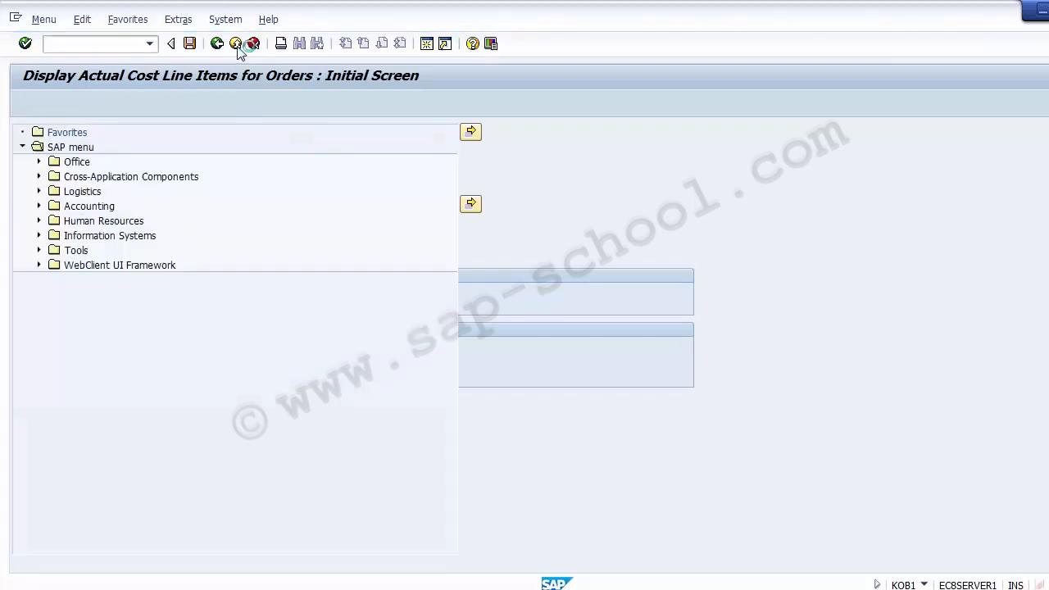
{"action": "left_click", "coordinate": [239, 47]}
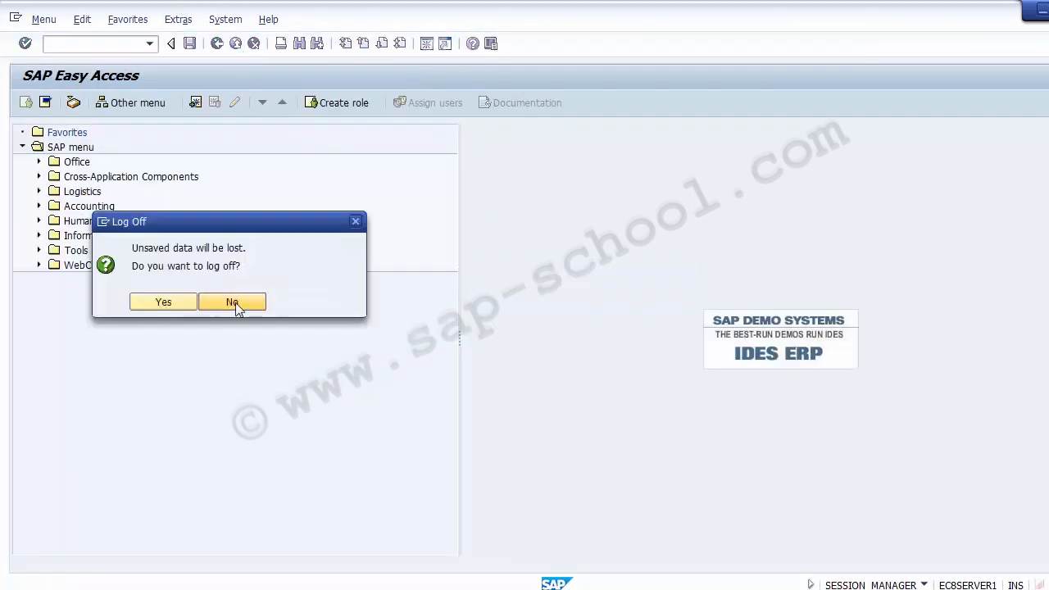
{"action": "left_click", "coordinate": [234, 302]}
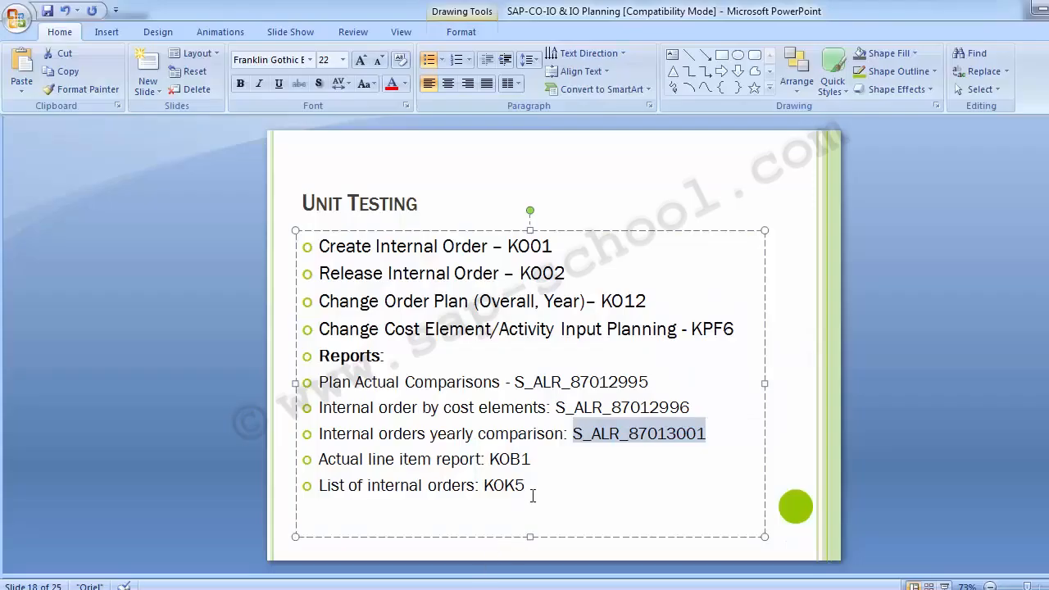
- Look up the code for the list of internal orders on the PowerPoint slide and open transaction KOK5 in SAP
{"action": "left_click", "coordinate": [533, 485]}
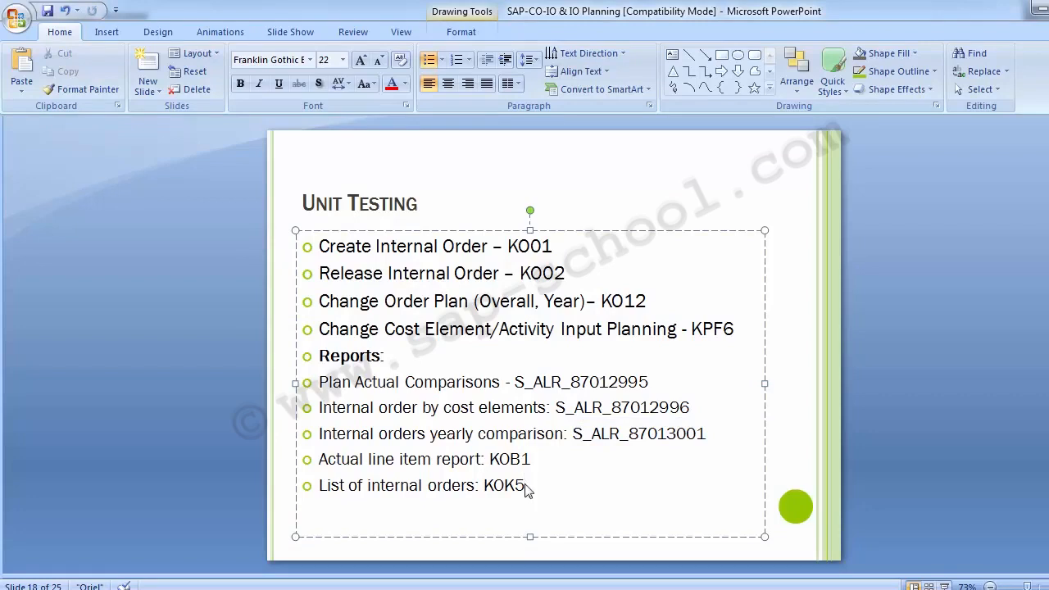
{"action": "left_click_drag", "start_coordinate": [476, 485], "coordinate": [526, 485]}
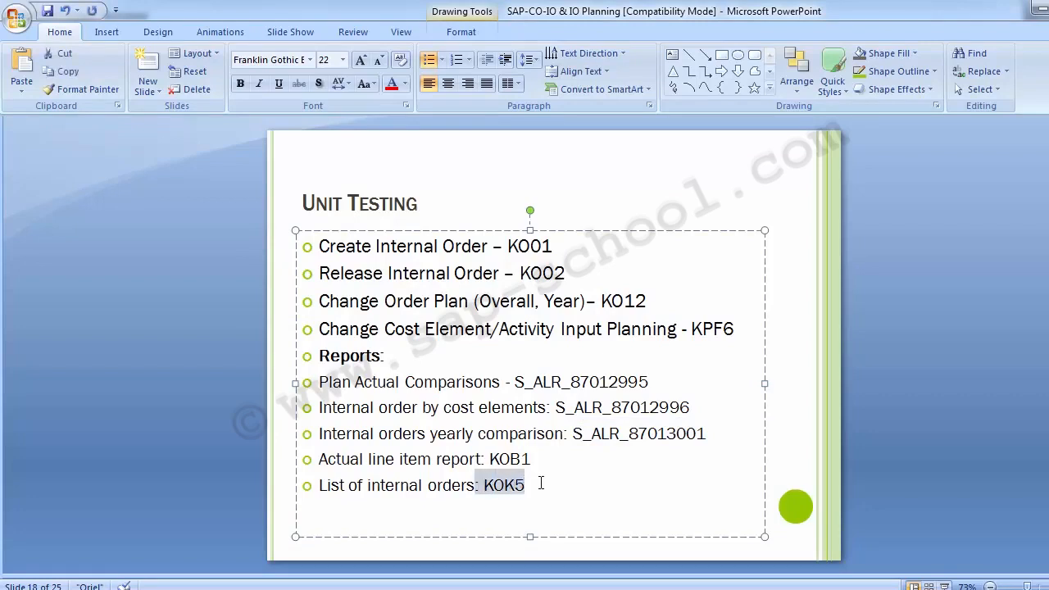
{"action": "left_click", "coordinate": [169, 351]}
{"action": "key", "text": "alt+Tab"}
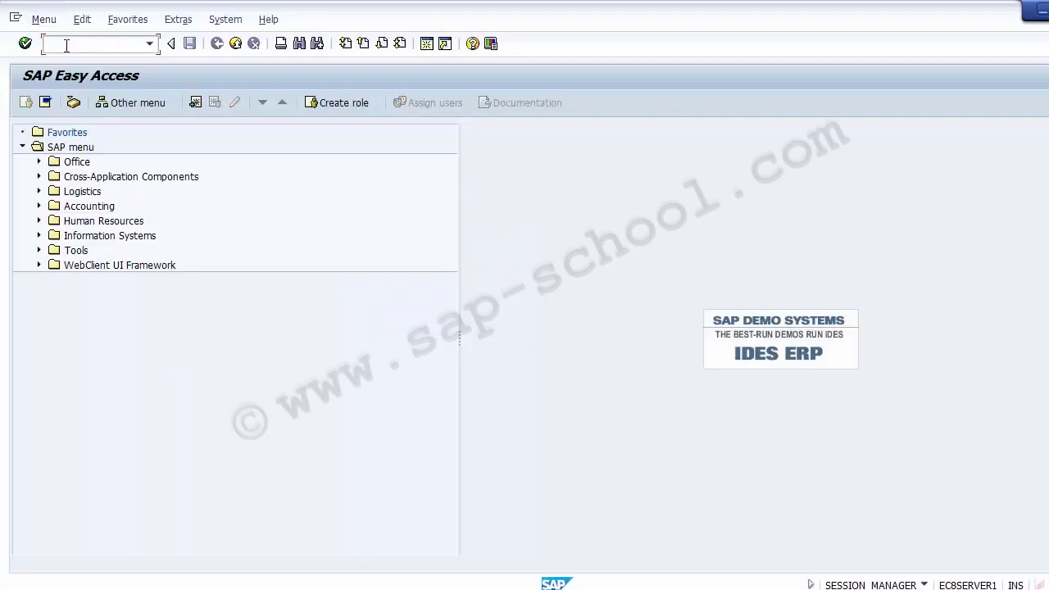
{"action": "type", "text": "KOK5"}
{"action": "key", "text": "Return"}
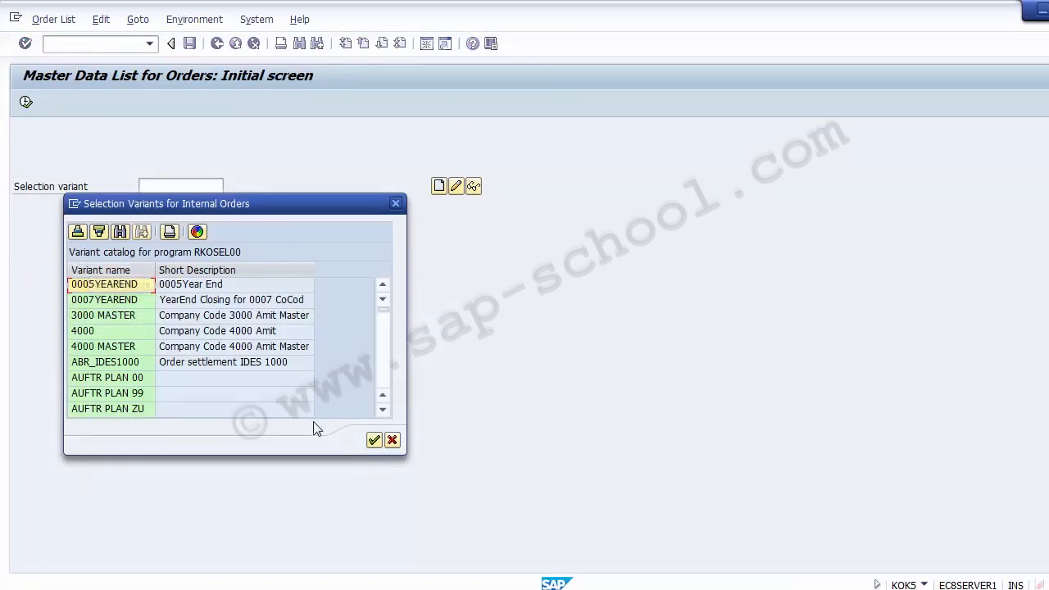
- Choose selection variant ABR_IDES1000 (Order settlement IDES 1000) and execute the master data list for orders
{"action": "left_click", "coordinate": [134, 371]}
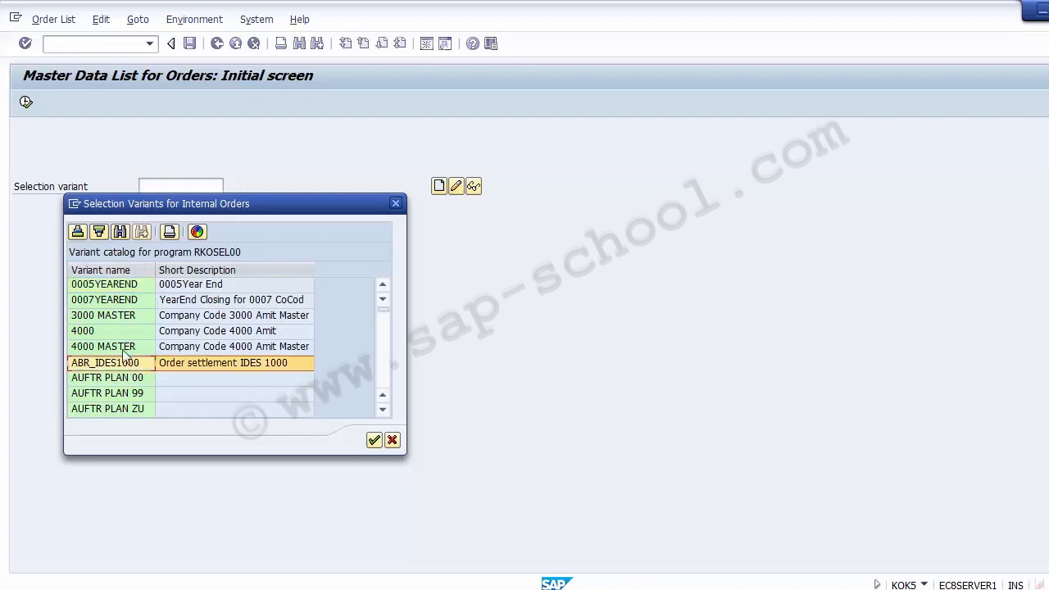
{"action": "double_click", "coordinate": [105, 370]}
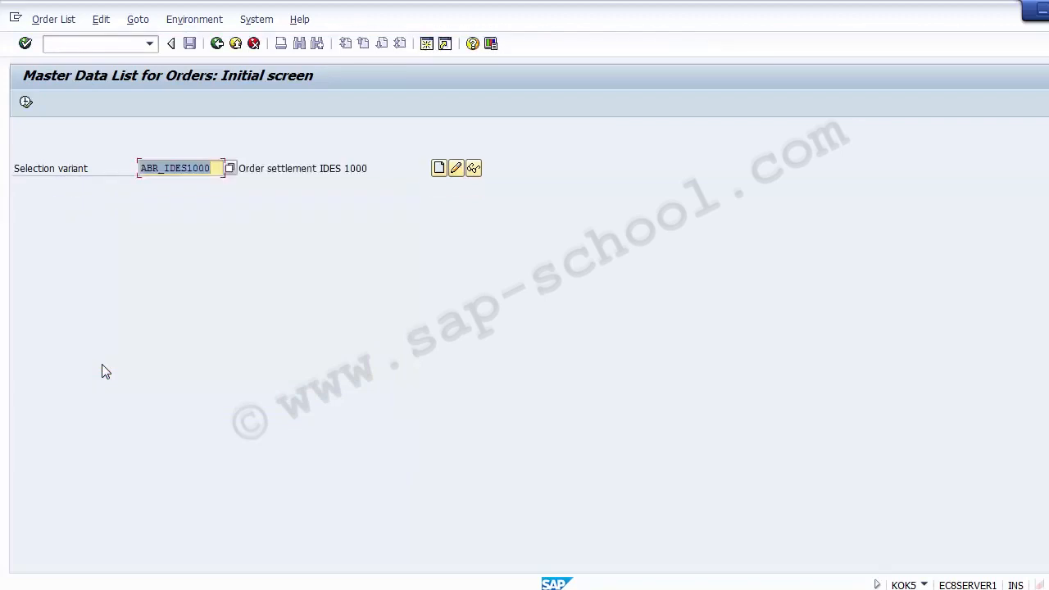
{"action": "left_click", "coordinate": [26, 102]}
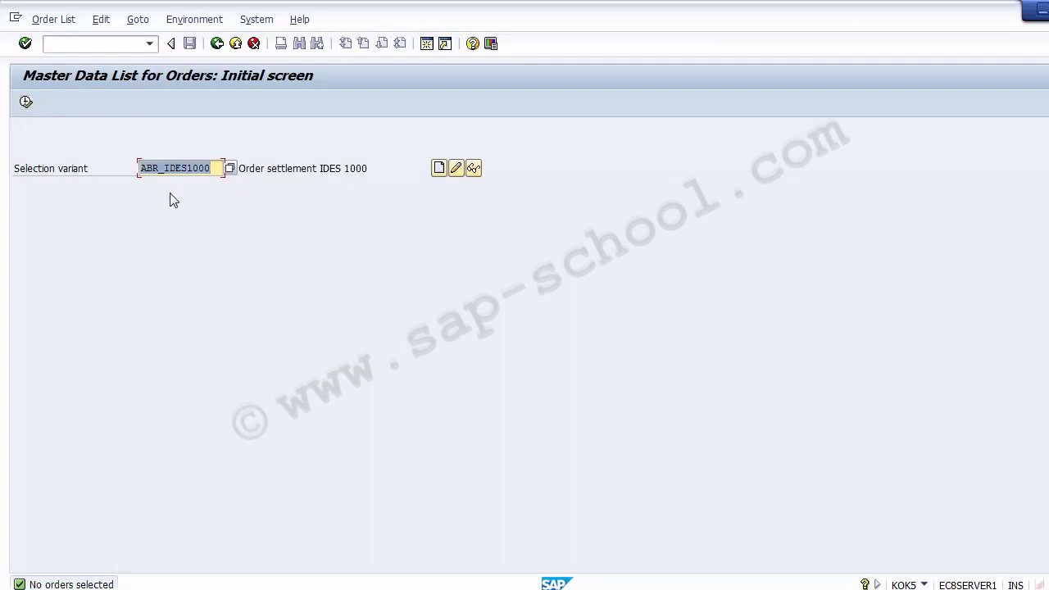
- Choose selection variant SAP&01 (Standard) and execute the master data list for orders without selection criteria
{"action": "left_click", "coordinate": [230, 168]}
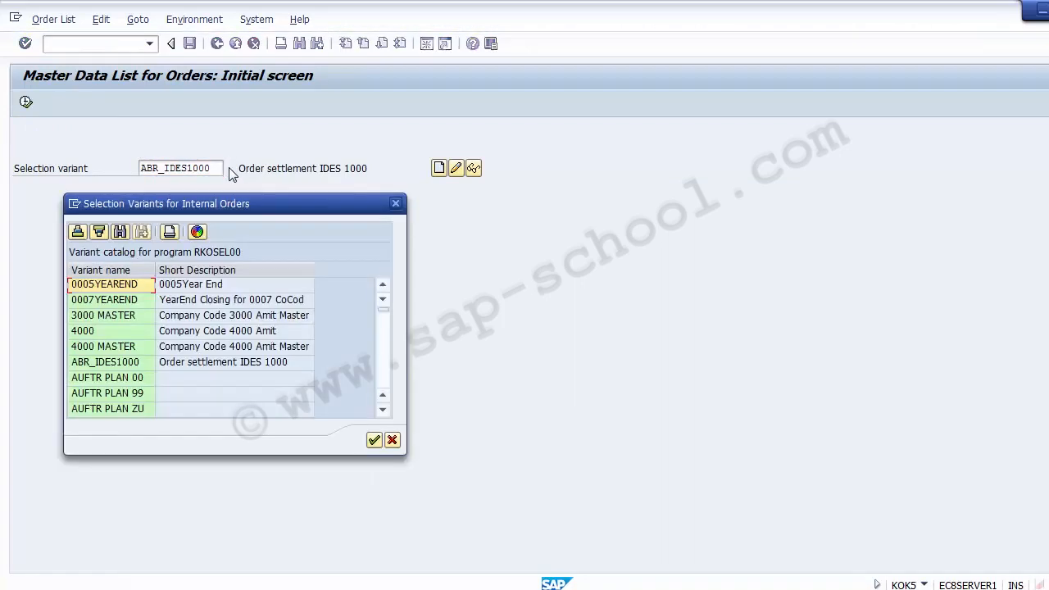
{"action": "left_click", "coordinate": [384, 377]}
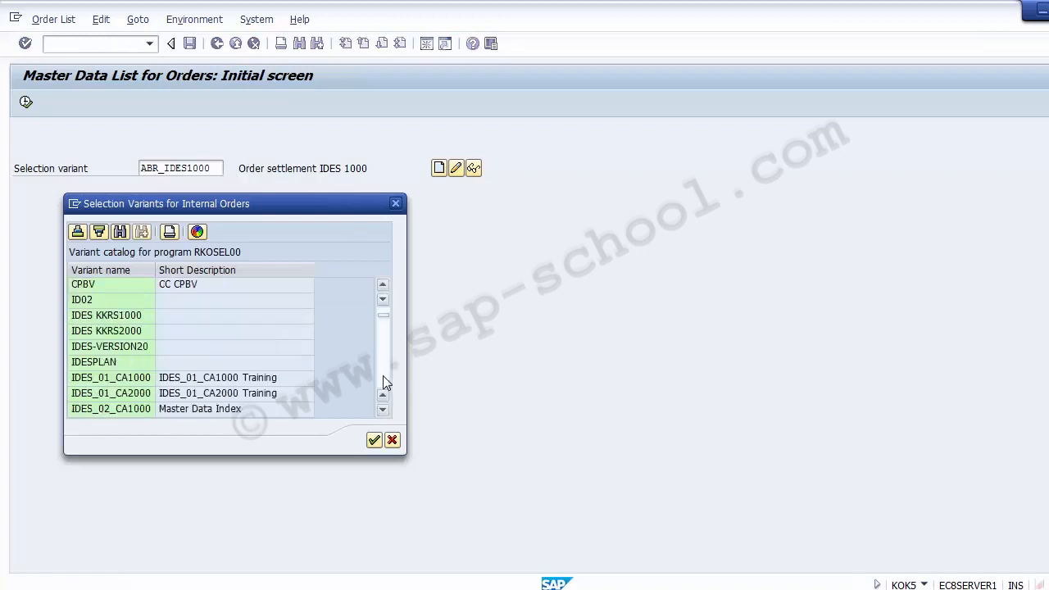
{"action": "left_click", "coordinate": [383, 375]}
{"action": "left_click", "coordinate": [383, 375]}
{"action": "left_click", "coordinate": [383, 375]}
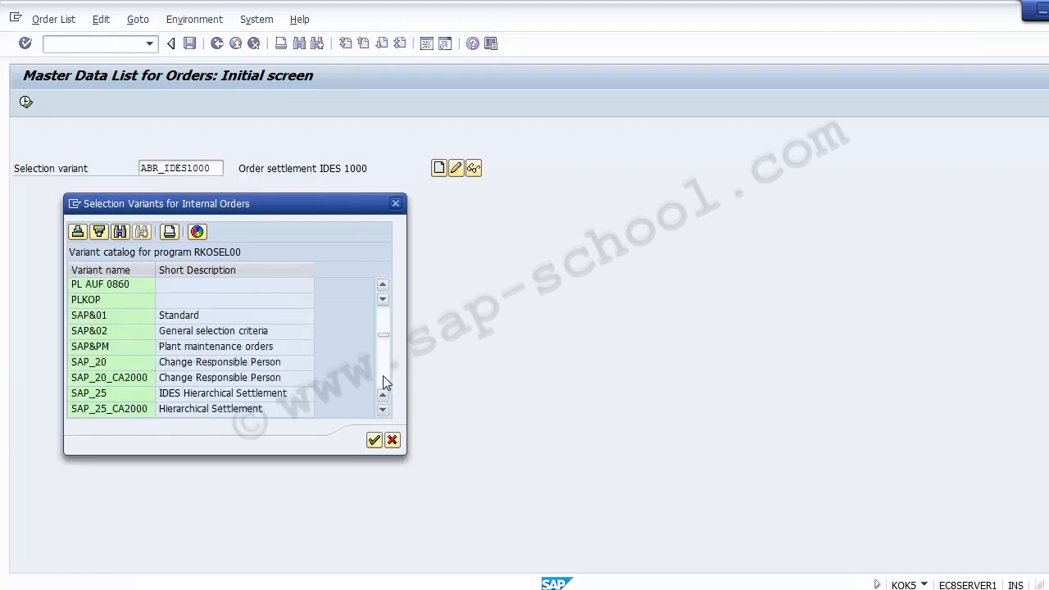
{"action": "left_click", "coordinate": [189, 316]}
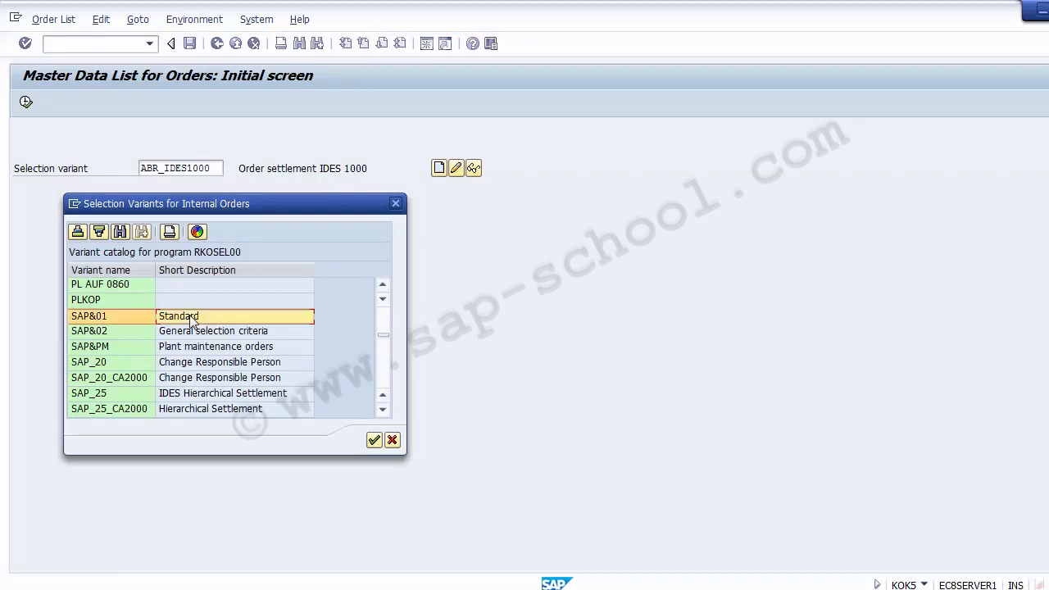
{"action": "double_click", "coordinate": [119, 316]}
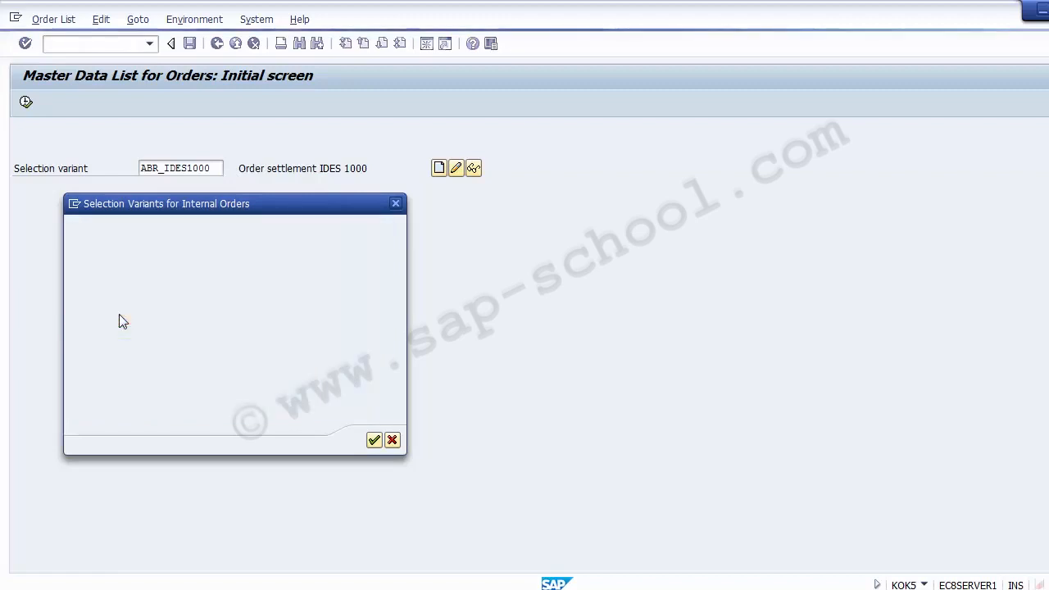
{"action": "left_click", "coordinate": [25, 102]}
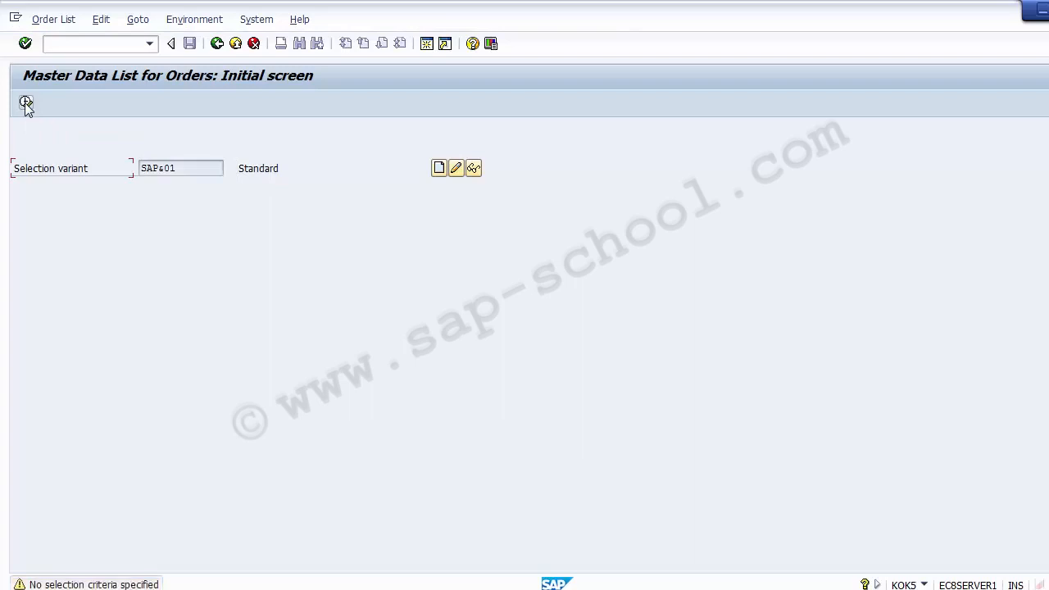
{"action": "left_click", "coordinate": [25, 103]}
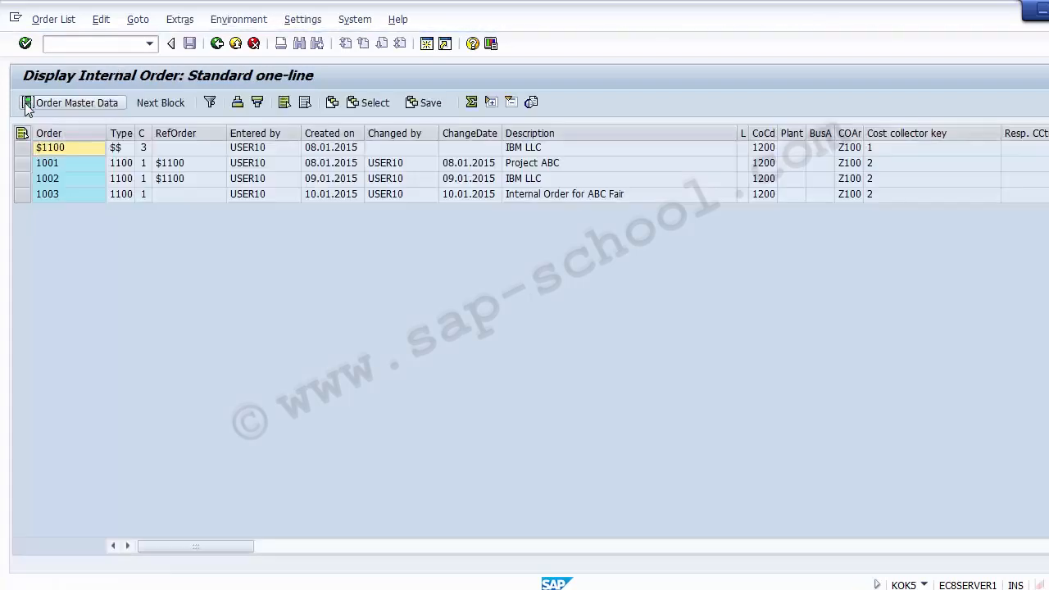
- Return from the order list to SAP Easy Access and reopen transaction KOK5
{"action": "left_click", "coordinate": [217, 43]}
{"action": "left_click", "coordinate": [217, 43]}
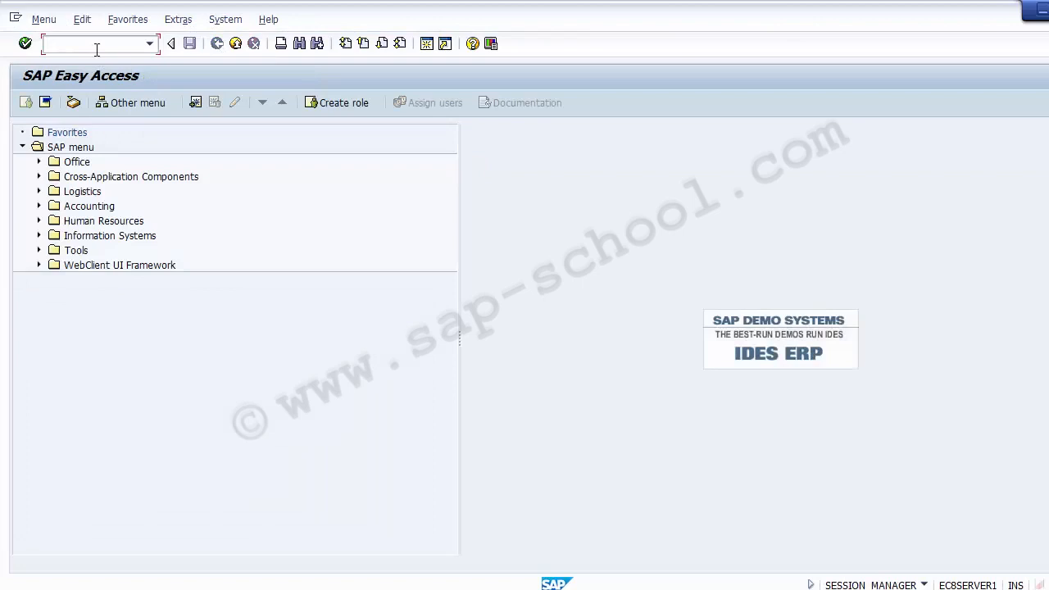
{"action": "key", "text": "Down"}
{"action": "left_click", "coordinate": [106, 44]}
{"action": "key", "text": "Return"}
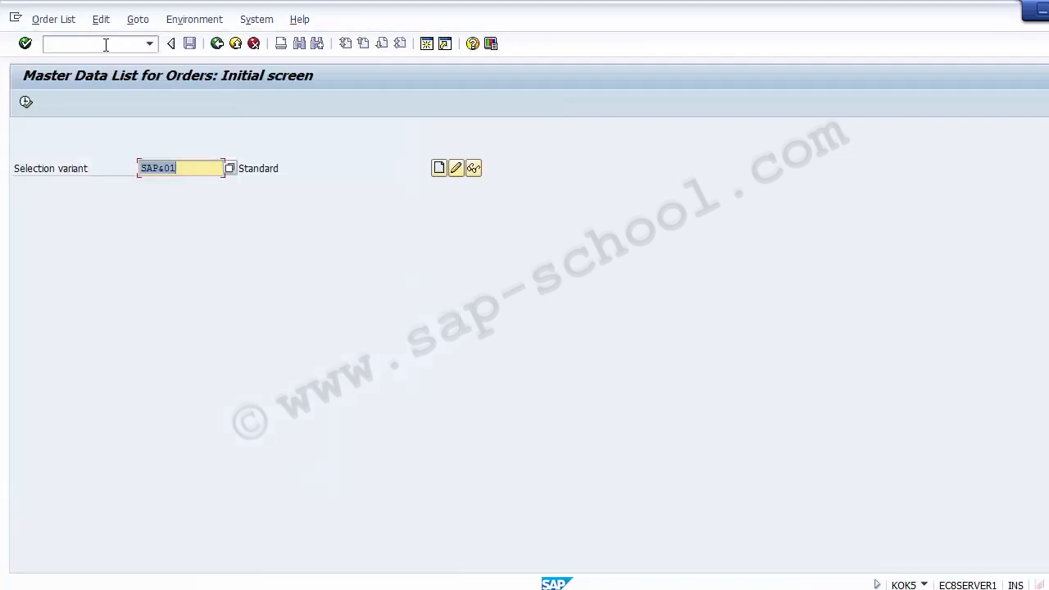
- Clear the selection variant and choose SAP&01 (Standard) from the variant catalog again
{"action": "left_click", "coordinate": [209, 165]}
{"action": "left_click_drag", "start_coordinate": [208, 165], "coordinate": [122, 175]}
{"action": "key", "text": "Delete"}
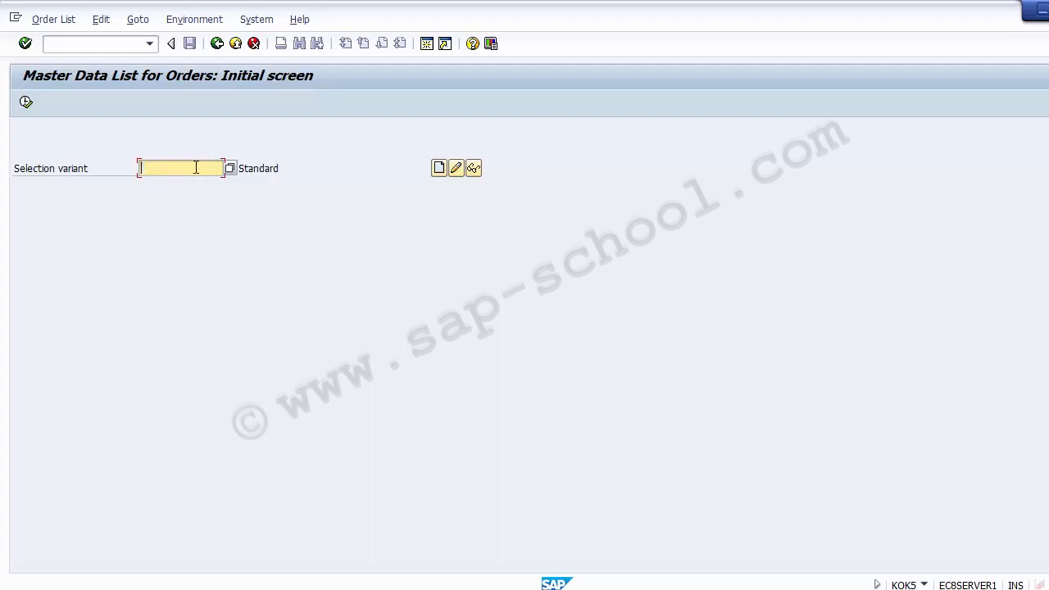
{"action": "left_click", "coordinate": [231, 169]}
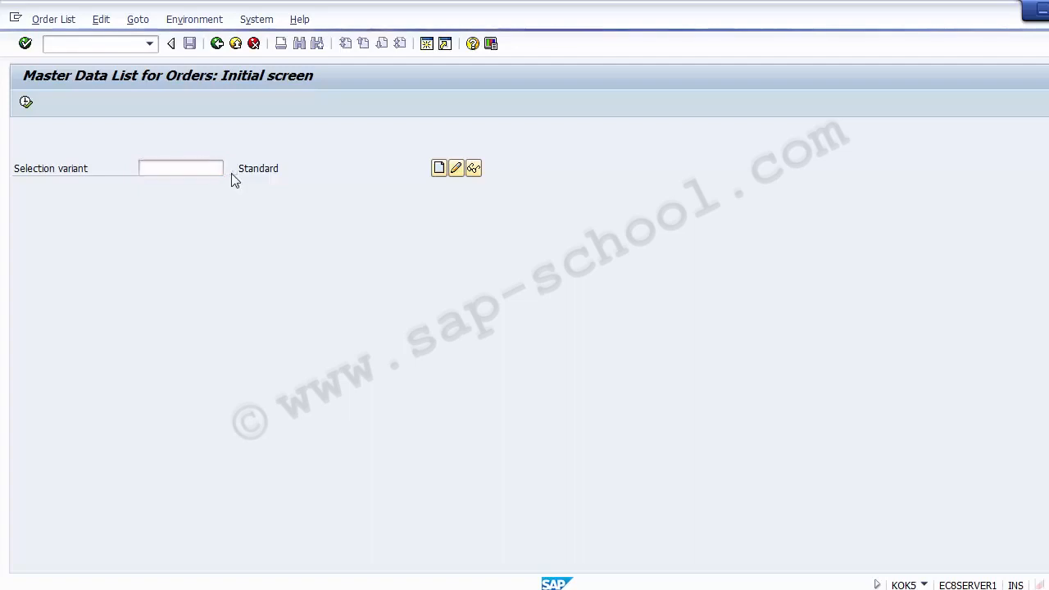
{"action": "left_click", "coordinate": [383, 379]}
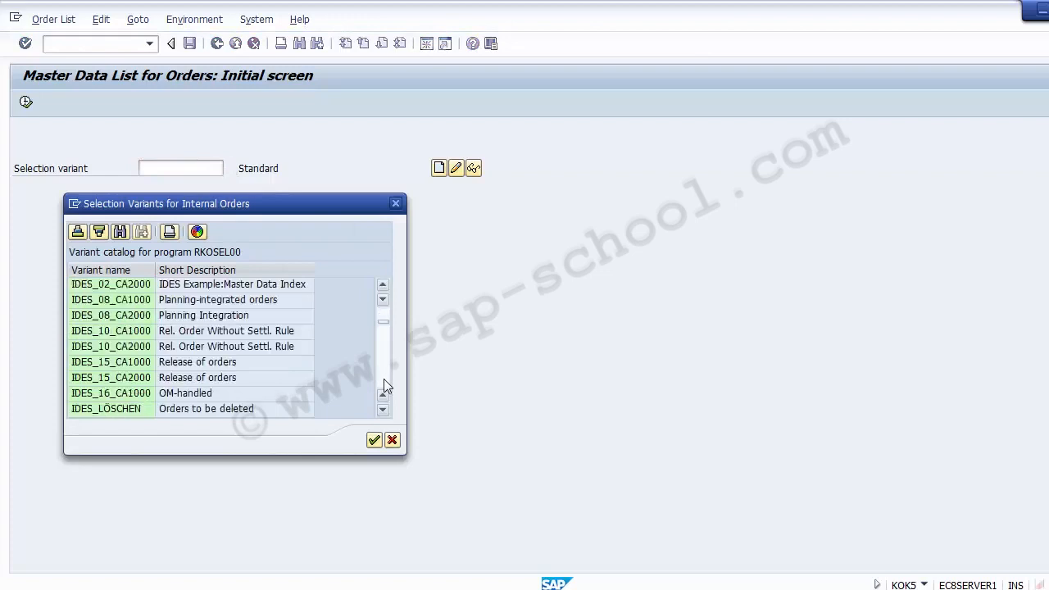
{"action": "left_click", "coordinate": [384, 379]}
{"action": "left_click", "coordinate": [384, 378]}
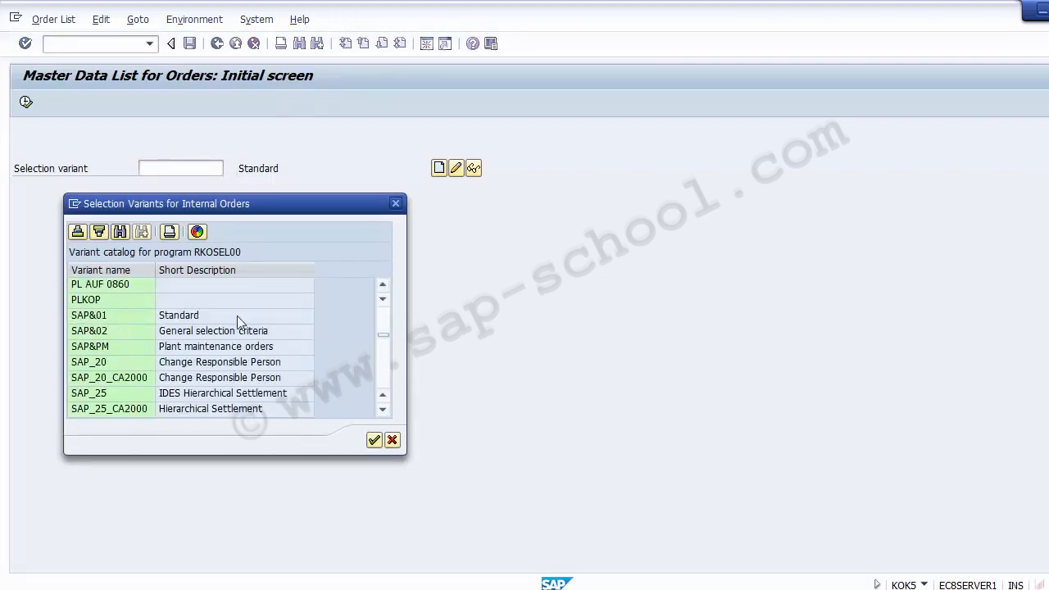
{"action": "left_click", "coordinate": [186, 318]}
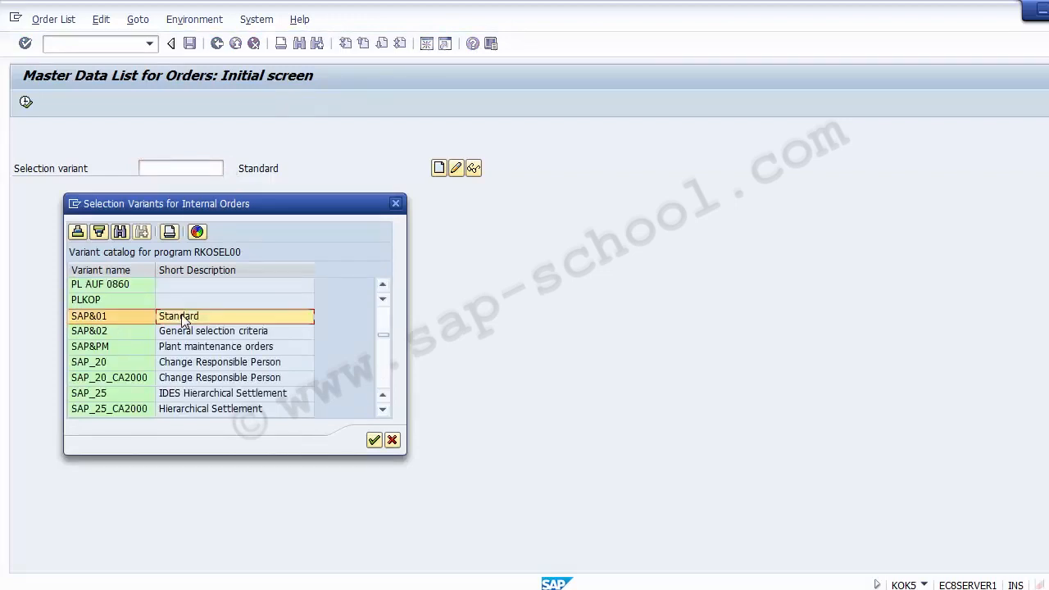
{"action": "double_click", "coordinate": [79, 319]}
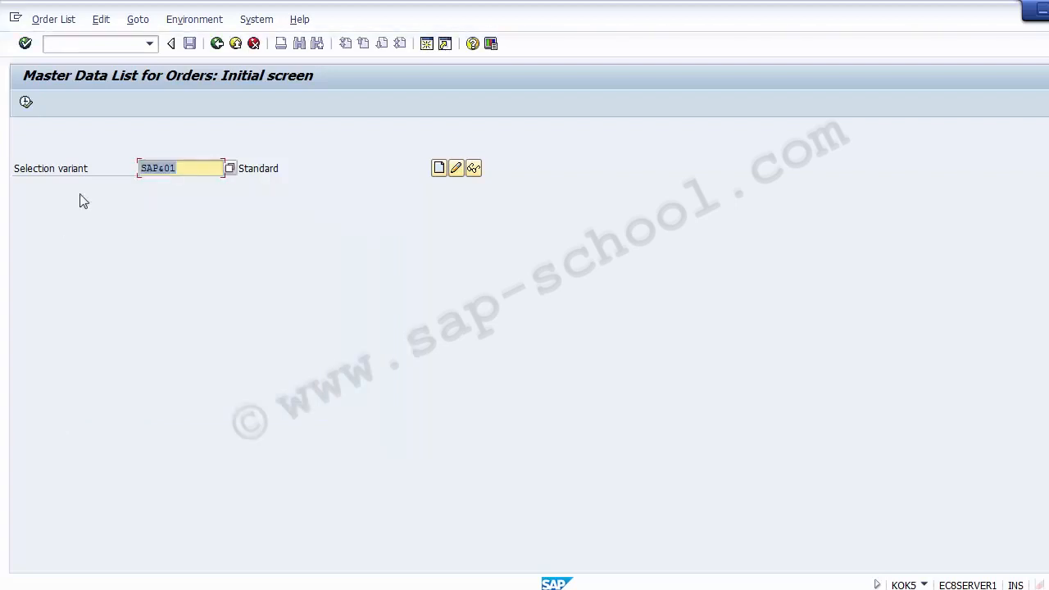
- Execute the order list with the Standard variant, continuing without selection criteria
{"action": "left_click", "coordinate": [209, 170]}
{"action": "left_click", "coordinate": [25, 102]}
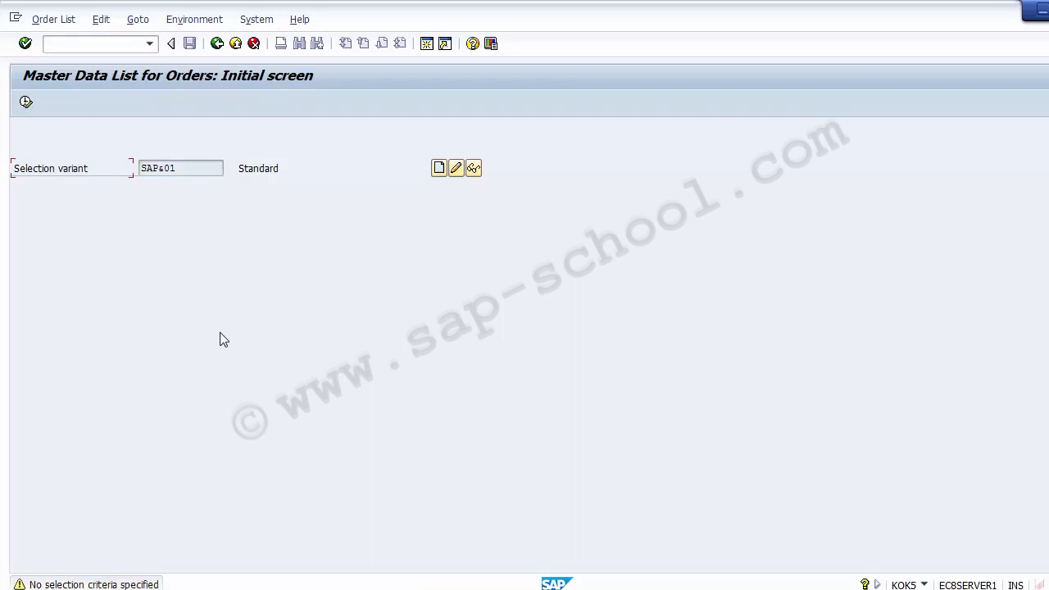
{"action": "key", "text": "Return"}
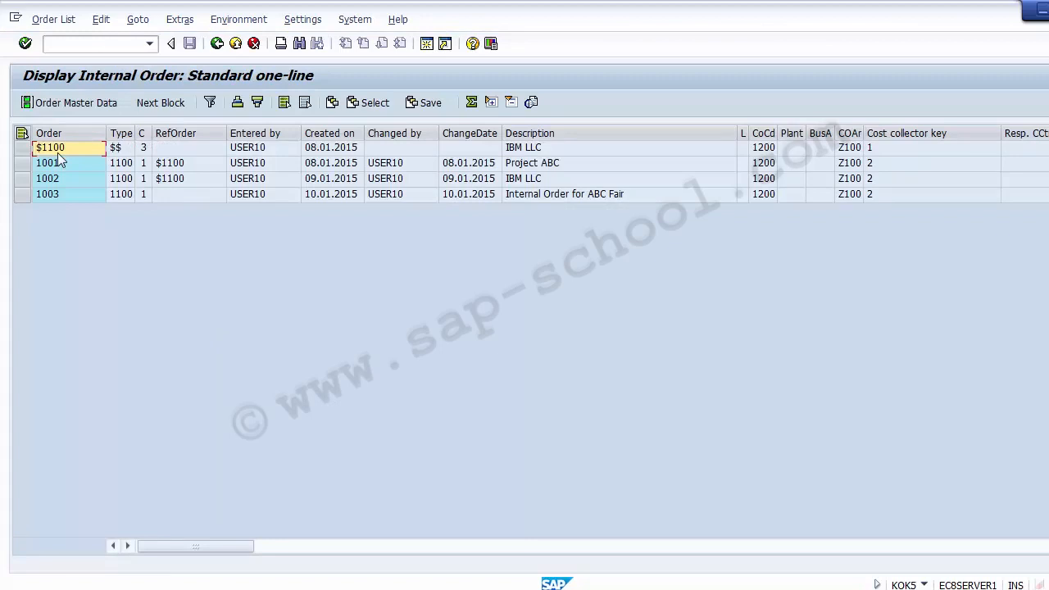
- Go through the listed internal orders and check their order numbers, order types, categories and reference orders
{"action": "key", "text": "Down"}
{"action": "key", "text": "Down"}
{"action": "key", "text": "Down"}
{"action": "key", "text": "Up"}
{"action": "key", "text": "Up"}
{"action": "key", "text": "Up"}
{"action": "key", "text": "Down"}
{"action": "key", "text": "Down"}
{"action": "key", "text": "Down"}
{"action": "key", "text": "Right"}
{"action": "key", "text": "Up"}
{"action": "key", "text": "Up"}
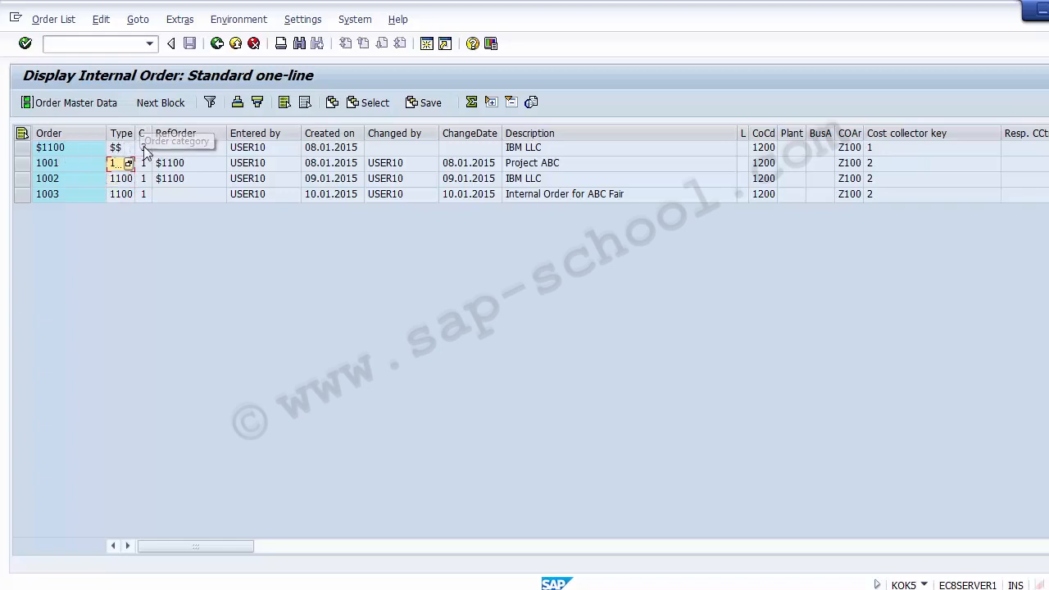
{"action": "key", "text": "Right"}
{"action": "key", "text": "Down"}
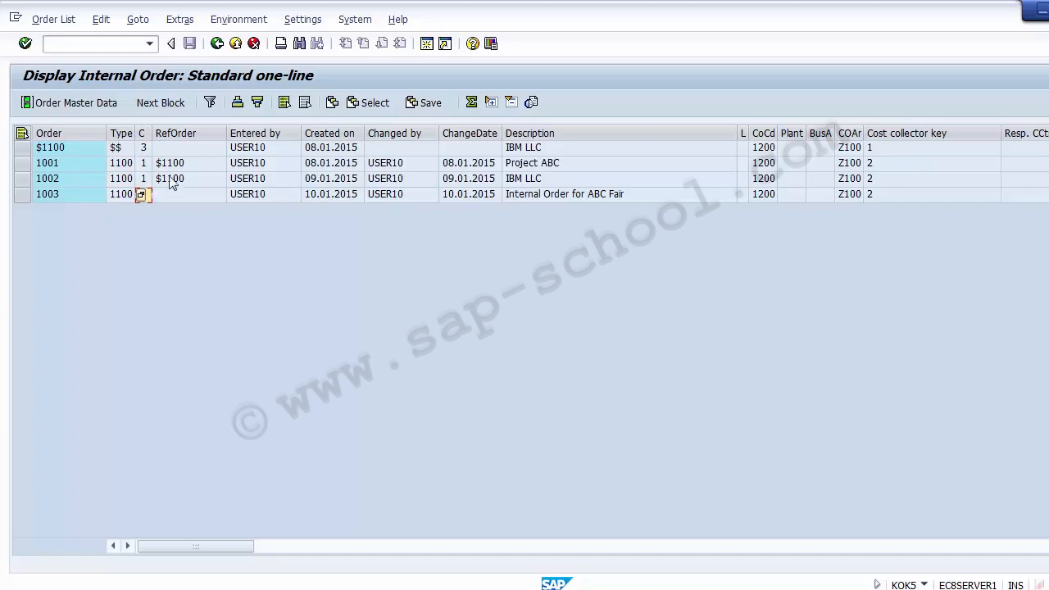
{"action": "left_click", "coordinate": [179, 177]}
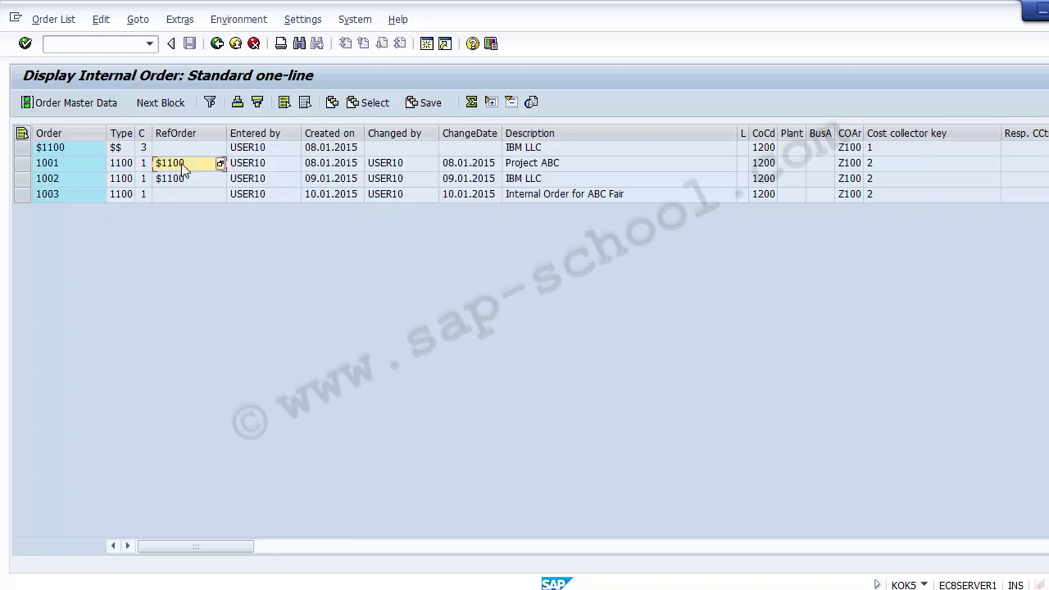
- Review the Entered by, Created on, Changed by, ChangeDate and Description columns of the order list
{"action": "left_click", "coordinate": [258, 133]}
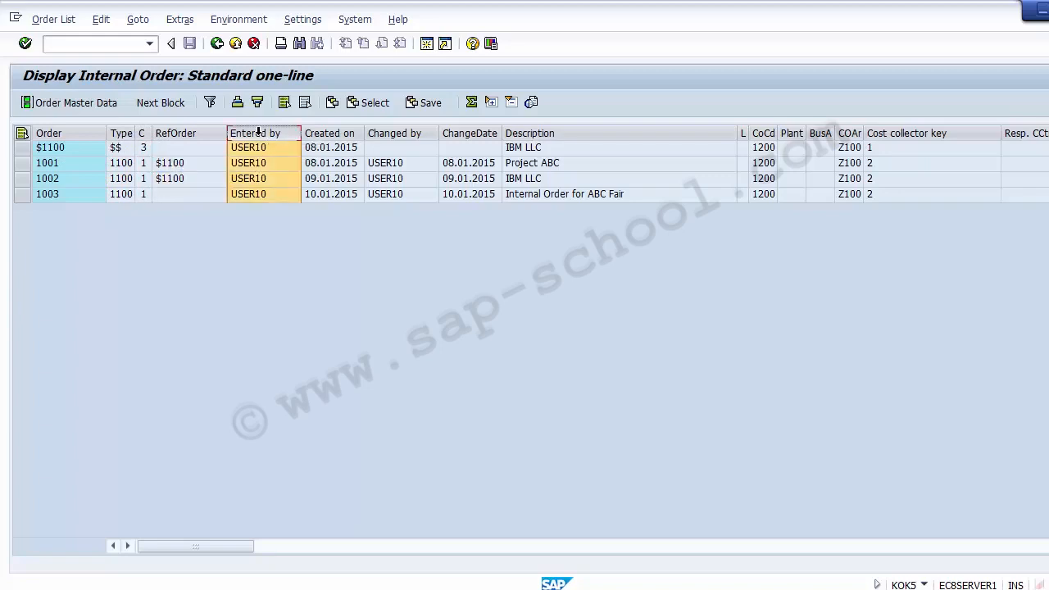
{"action": "left_click", "coordinate": [336, 134]}
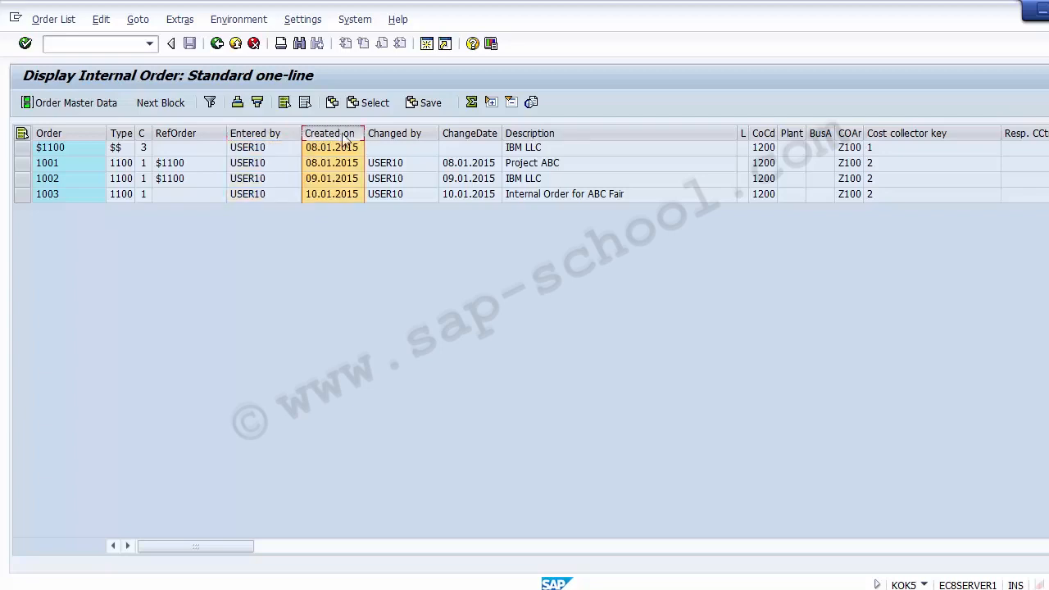
{"action": "left_click", "coordinate": [391, 132]}
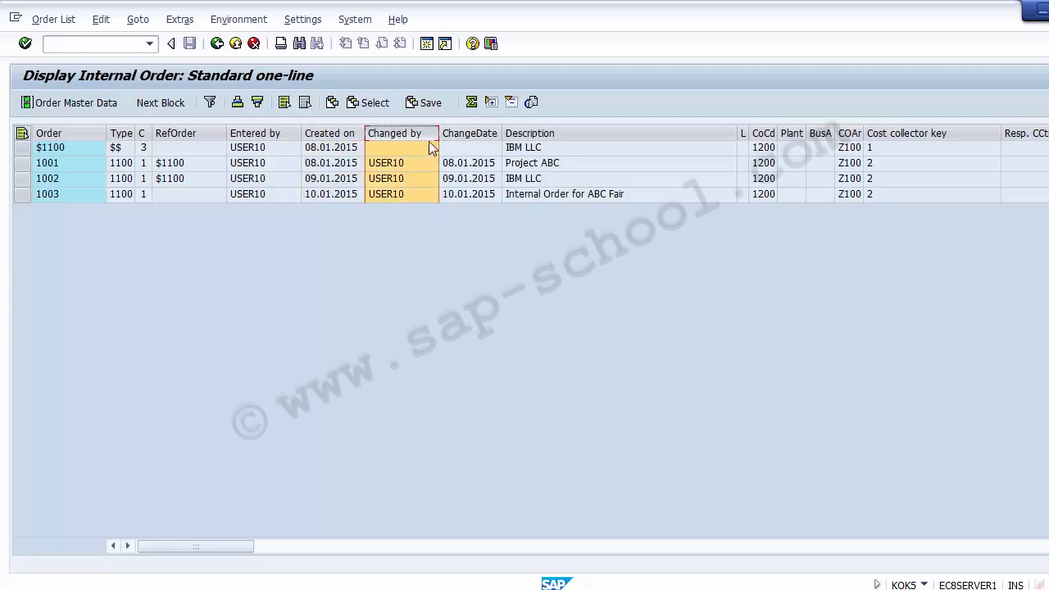
{"action": "left_click", "coordinate": [461, 128]}
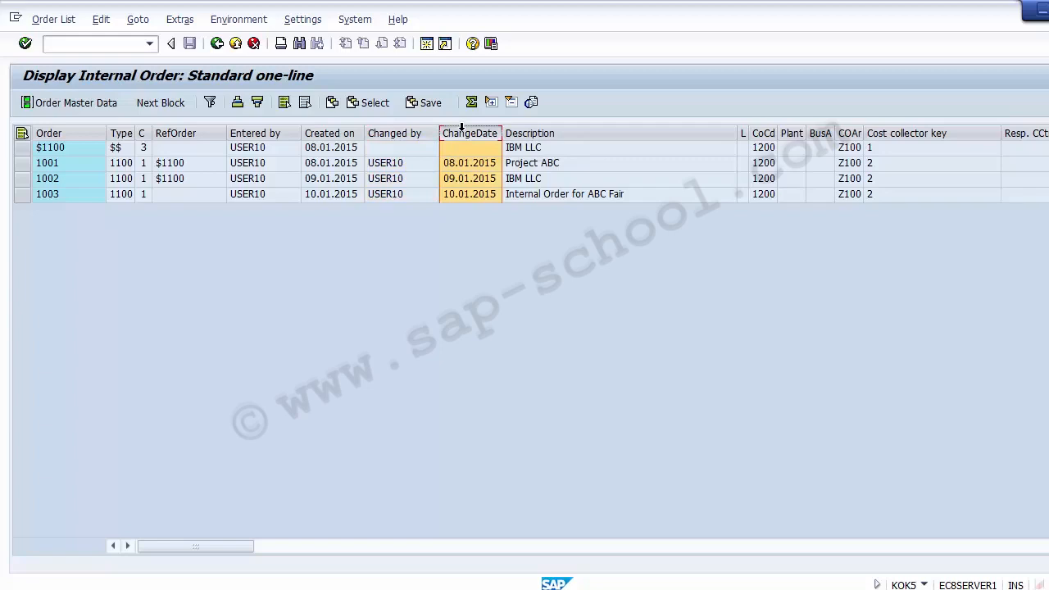
{"action": "left_click", "coordinate": [532, 149]}
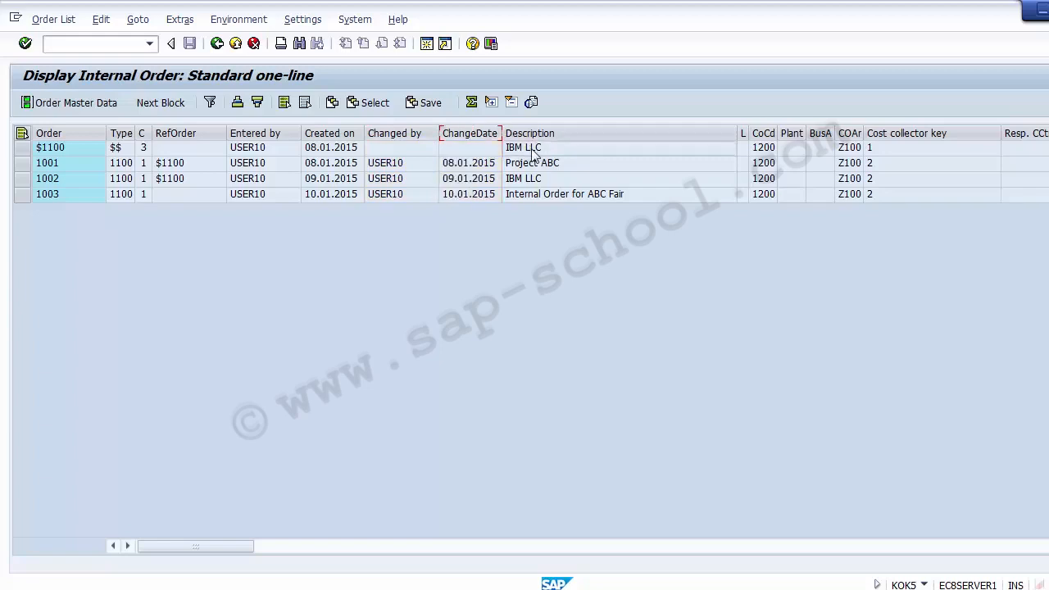
- Examine the remaining master data columns of the order list, from company code and settlement data through profit center to User Status
{"action": "key", "text": "Right"}
{"action": "key", "text": "Right"}
{"action": "key", "text": "Right"}
{"action": "key", "text": "Right"}
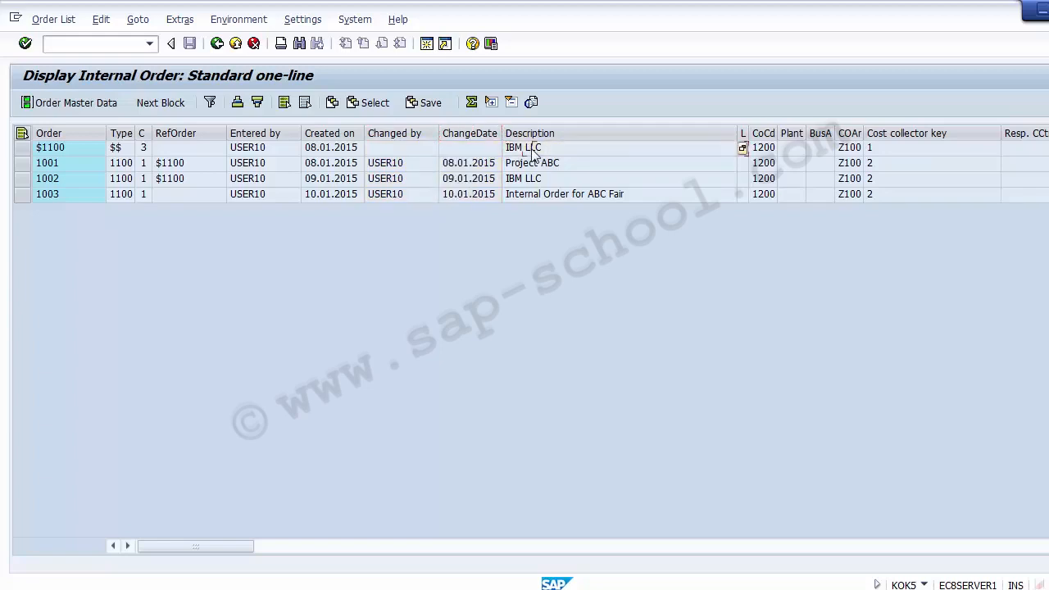
{"action": "key", "text": "Right"}
{"action": "key", "text": "Right"}
{"action": "key", "text": "Right"}
{"action": "key", "text": "Right"}
{"action": "key", "text": "Right"}
{"action": "key", "text": "Right"}
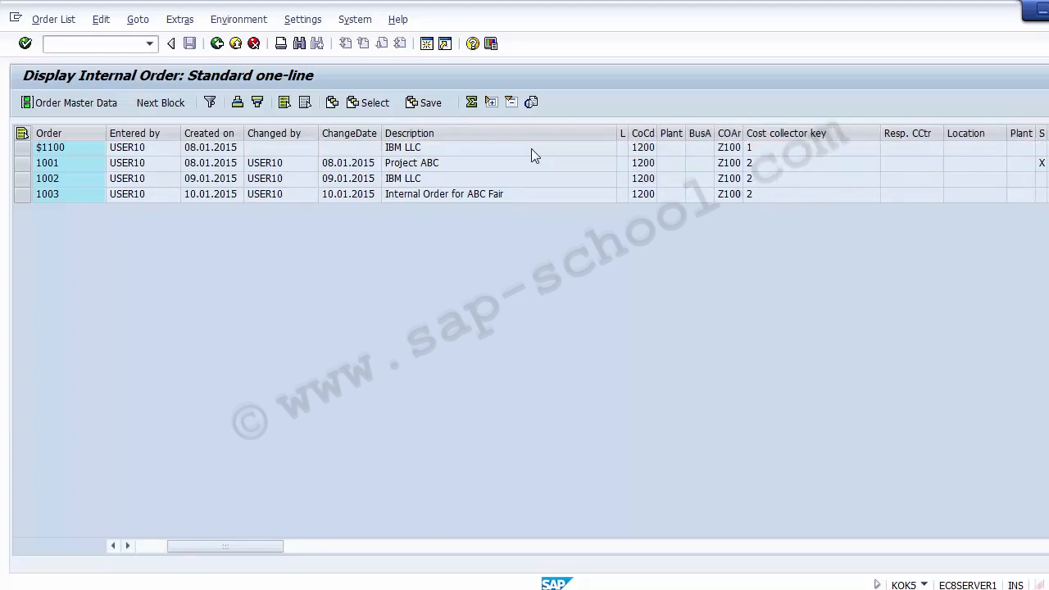
{"action": "key", "text": "Right"}
{"action": "key", "text": "Right"}
{"action": "key", "text": "Right"}
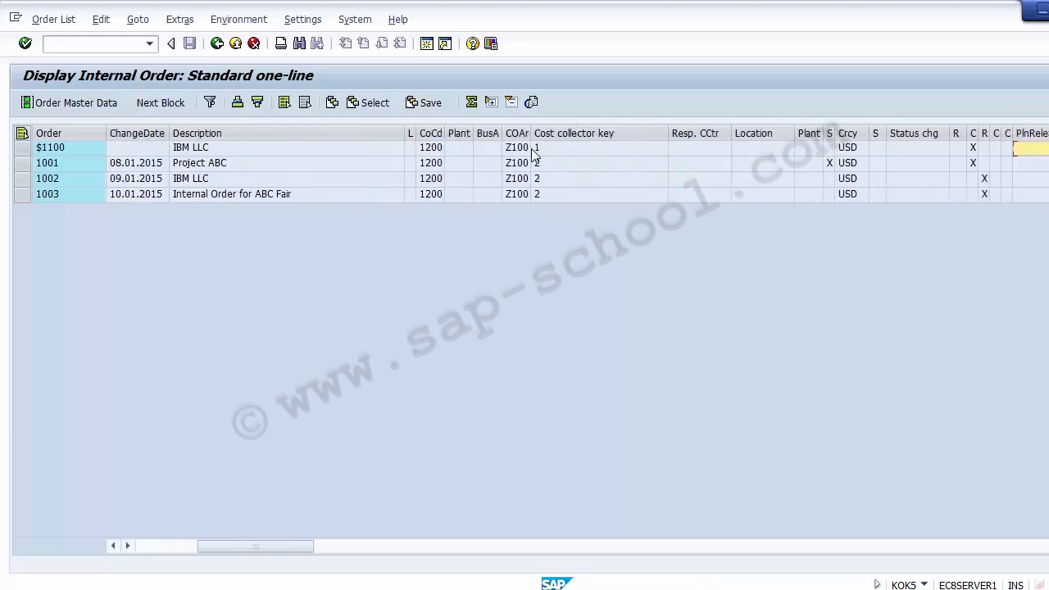
{"action": "key", "text": "Right"}
{"action": "key", "text": "Right"}
{"action": "key", "text": "Right"}
{"action": "key", "text": "Right"}
{"action": "key", "text": "Right"}
{"action": "key", "text": "Right"}
{"action": "key", "text": "Right"}
{"action": "key", "text": "Right"}
{"action": "key", "text": "Right"}
{"action": "key", "text": "Right"}
{"action": "key", "text": "Right"}
{"action": "key", "text": "Right"}
{"action": "key", "text": "Right"}
{"action": "key", "text": "Right"}
{"action": "key", "text": "Right"}
{"action": "key", "text": "Right"}
{"action": "key", "text": "Right"}
{"action": "key", "text": "Right"}
{"action": "key", "text": "Right"}
{"action": "key", "text": "Right"}
{"action": "key", "text": "Left"}
{"action": "key", "text": "Left"}
{"action": "key", "text": "Left"}
{"action": "key", "text": "Left"}
{"action": "key", "text": "Left"}
{"action": "key", "text": "Left"}
{"action": "key", "text": "Left"}
{"action": "key", "text": "Left"}
{"action": "key", "text": "Left"}
{"action": "key", "text": "Left"}
{"action": "key", "text": "Left"}
{"action": "key", "text": "Left"}
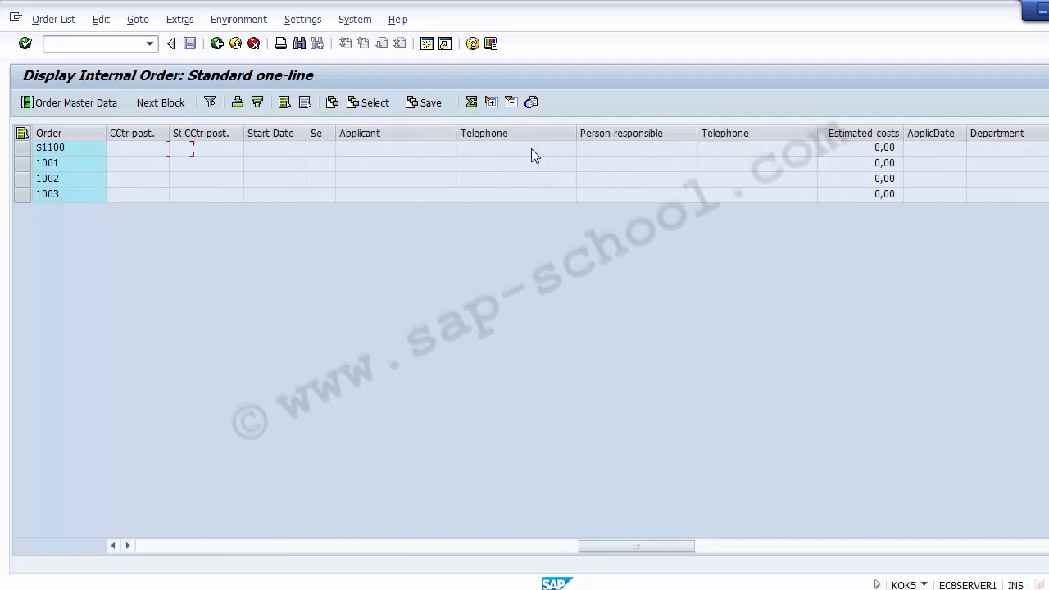
{"action": "key", "text": "Left"}
{"action": "key", "text": "Left"}
{"action": "key", "text": "Left"}
{"action": "key", "text": "Left"}
{"action": "key", "text": "Left"}
{"action": "key", "text": "Left"}
{"action": "key", "text": "Left"}
{"action": "key", "text": "Left"}
{"action": "key", "text": "Left"}
{"action": "key", "text": "Left"}
{"action": "key", "text": "Left"}
{"action": "key", "text": "Left"}
{"action": "key", "text": "Left"}
{"action": "key", "text": "Right"}
{"action": "key", "text": "Right"}
{"action": "key", "text": "Right"}
{"action": "key", "text": "Right"}
{"action": "key", "text": "Right"}
{"action": "key", "text": "Right"}
{"action": "key", "text": "Right"}
{"action": "key", "text": "Right"}
{"action": "key", "text": "Right"}
{"action": "key", "text": "Right"}
{"action": "key", "text": "Right"}
{"action": "key", "text": "Right"}
{"action": "key", "text": "Right"}
{"action": "key", "text": "Right"}
{"action": "key", "text": "Right"}
{"action": "key", "text": "Right"}
{"action": "key", "text": "Right"}
{"action": "key", "text": "Right"}
{"action": "key", "text": "Right"}
{"action": "key", "text": "Right"}
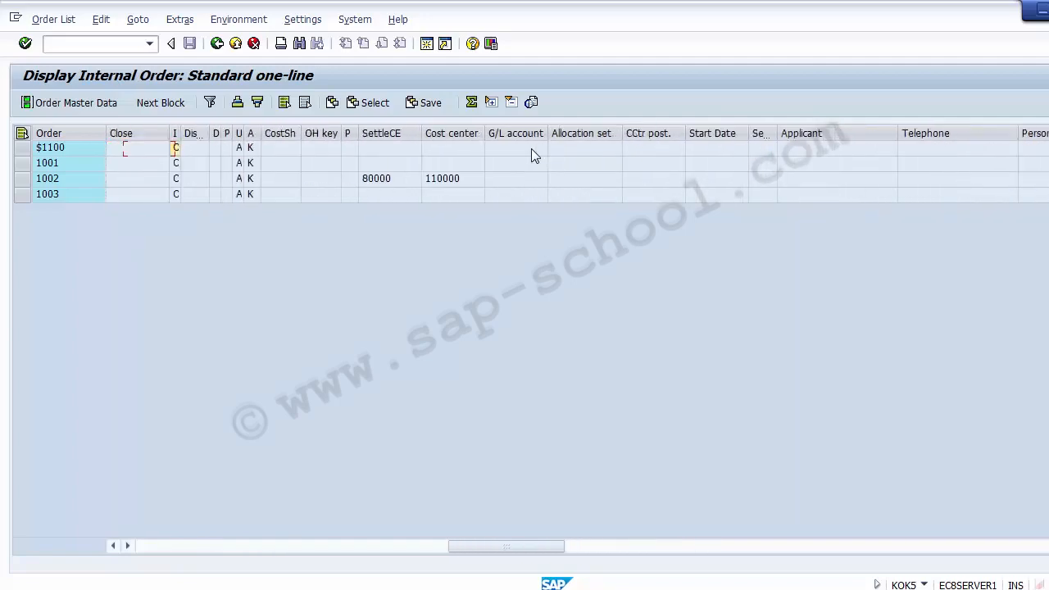
{"action": "key", "text": "Right"}
{"action": "key", "text": "Right"}
{"action": "key", "text": "Right"}
{"action": "key", "text": "Right"}
{"action": "key", "text": "Right"}
{"action": "key", "text": "Right"}
{"action": "key", "text": "Right"}
{"action": "key", "text": "Right"}
{"action": "key", "text": "Right"}
{"action": "key", "text": "Right"}
{"action": "key", "text": "Right"}
{"action": "key", "text": "Right"}
{"action": "key", "text": "Right"}
{"action": "key", "text": "Right"}
{"action": "key", "text": "Right"}
{"action": "key", "text": "Right"}
{"action": "key", "text": "Right"}
{"action": "key", "text": "Right"}
{"action": "key", "text": "Right"}
{"action": "key", "text": "Right"}
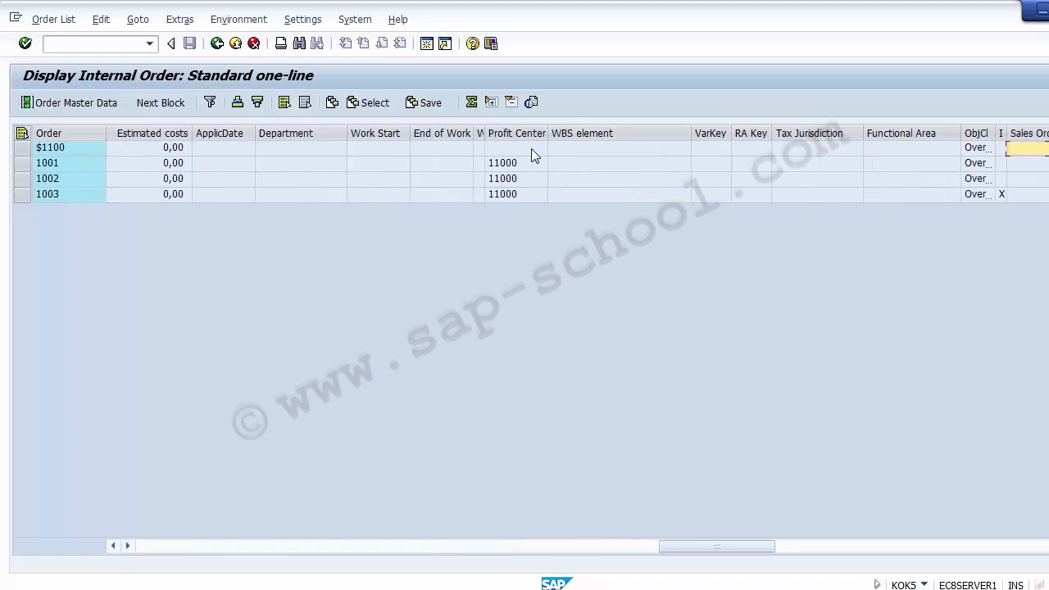
{"action": "key", "text": "Right"}
{"action": "key", "text": "Right"}
{"action": "key", "text": "Right"}
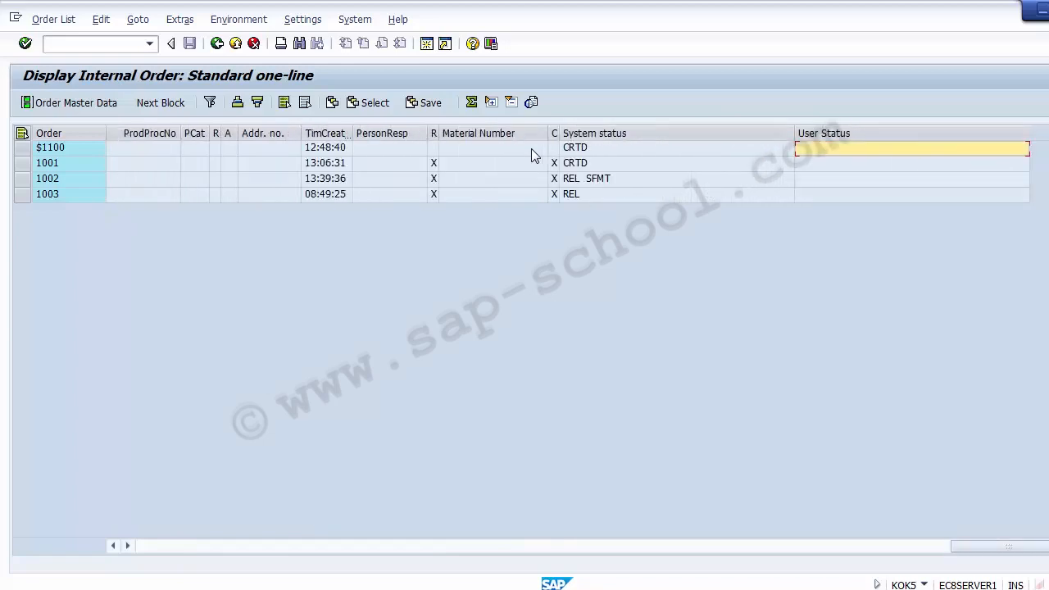
- Examine the System status column and the columns just before it for the listed orders
{"action": "key", "text": "Left"}
{"action": "key", "text": "Left"}
{"action": "key", "text": "Left"}
{"action": "key", "text": "Left"}
{"action": "key", "text": "Left"}
{"action": "key", "text": "Left"}
{"action": "key", "text": "Right"}
{"action": "key", "text": "Right"}
{"action": "key", "text": "Right"}
{"action": "key", "text": "Right"}
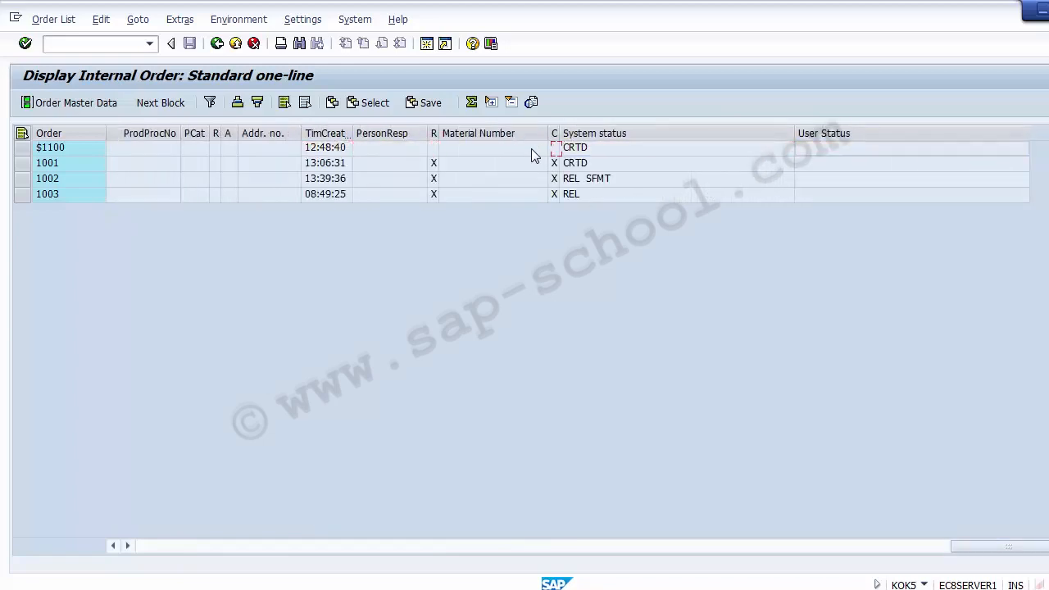
- Go back through the order list columns from System status, past the applicant and estimated cost data, to the Order column
{"action": "key", "text": "Right"}
{"action": "key", "text": "Left"}
{"action": "key", "text": "Left"}
{"action": "key", "text": "Left"}
{"action": "key", "text": "Left"}
{"action": "key", "text": "Left"}
{"action": "key", "text": "Left"}
{"action": "key", "text": "Left"}
{"action": "key", "text": "Left"}
{"action": "key", "text": "Left"}
{"action": "key", "text": "Left"}
{"action": "key", "text": "Left"}
{"action": "key", "text": "Left"}
{"action": "key", "text": "Left"}
{"action": "key", "text": "Left"}
{"action": "key", "text": "Left"}
{"action": "key", "text": "Left"}
{"action": "key", "text": "Left"}
{"action": "key", "text": "Left"}
{"action": "key", "text": "Left"}
{"action": "key", "text": "Left"}
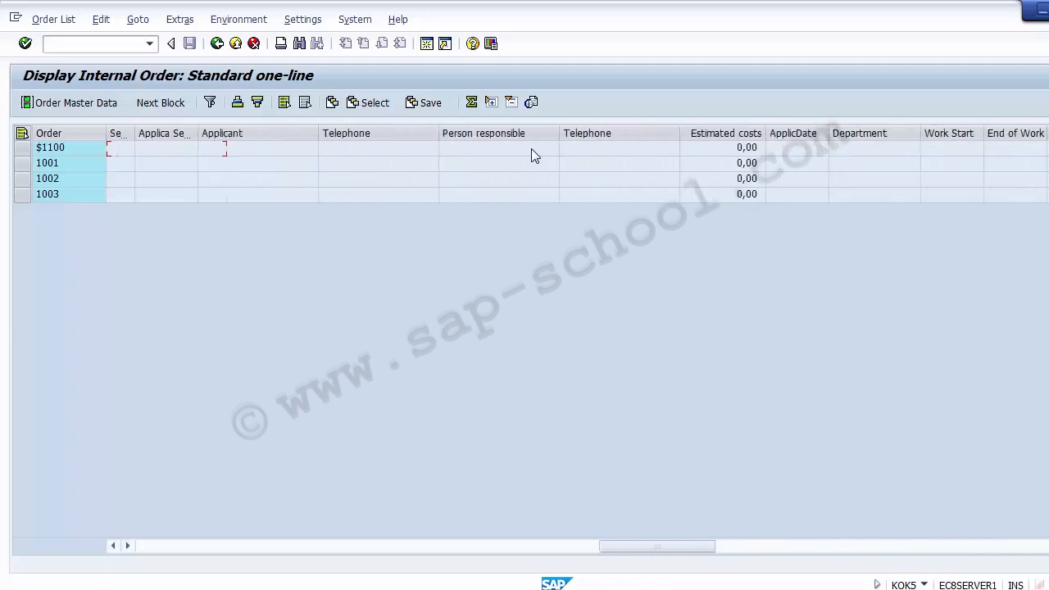
{"action": "key", "text": "Left"}
{"action": "key", "text": "Left"}
{"action": "key", "text": "Left"}
{"action": "key", "text": "Left"}
{"action": "key", "text": "Left"}
{"action": "key", "text": "Left"}
{"action": "key", "text": "Left"}
{"action": "key", "text": "Left"}
{"action": "key", "text": "Left"}
{"action": "key", "text": "Left"}
{"action": "key", "text": "Left"}
{"action": "key", "text": "Left"}
{"action": "key", "text": "Left"}
{"action": "key", "text": "Left"}
{"action": "key", "text": "Left"}
{"action": "key", "text": "Left"}
{"action": "key", "text": "Left"}
{"action": "key", "text": "Left"}
{"action": "key", "text": "Left"}
{"action": "key", "text": "Left"}
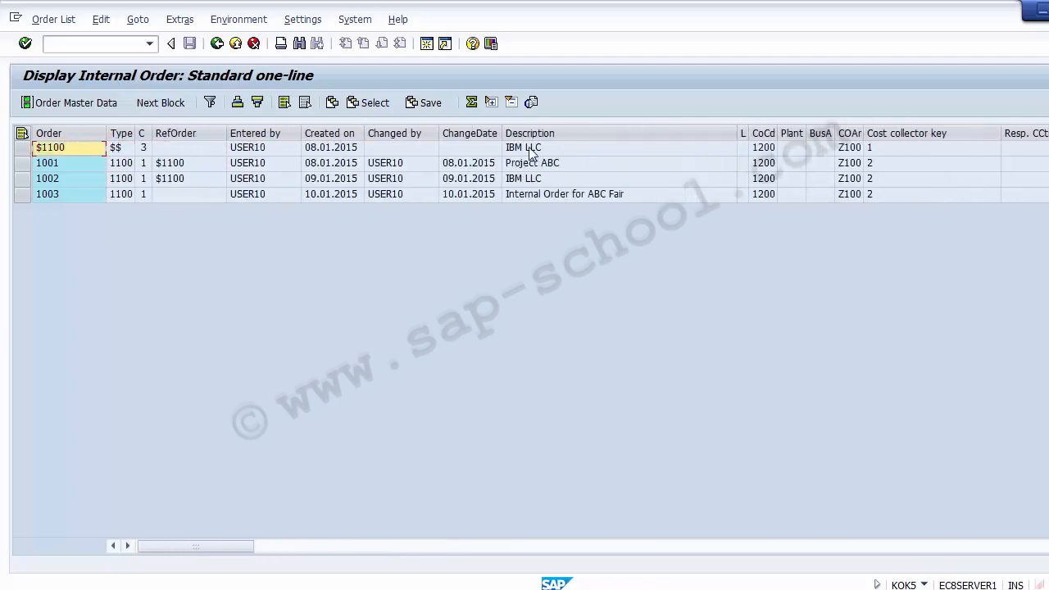
- Exit the internal order list and switch to the Unit Testing slide in PowerPoint
{"action": "left_click", "coordinate": [235, 43]}
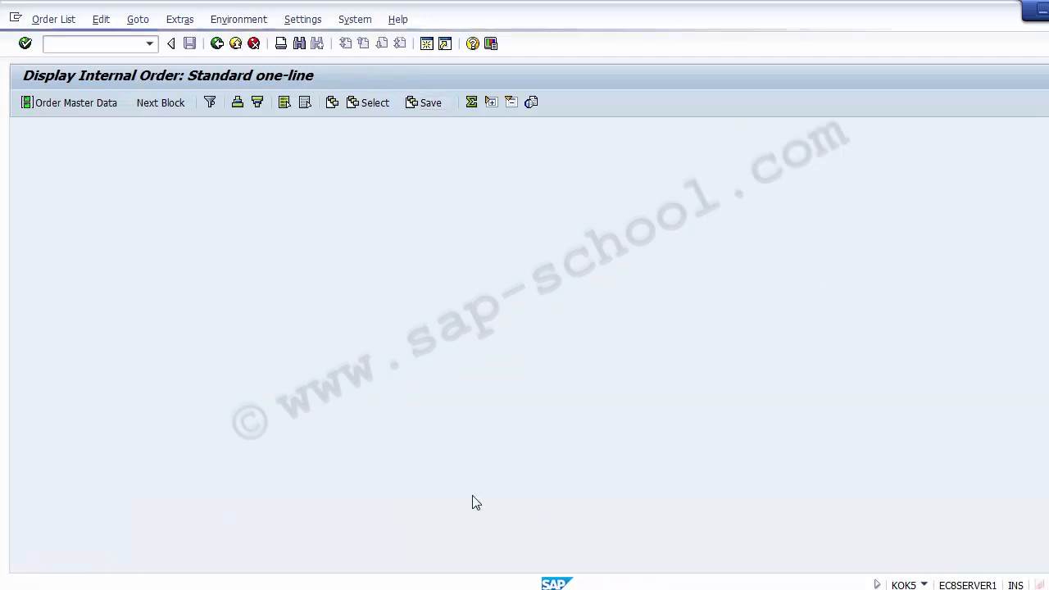
{"action": "key", "text": "alt+Tab"}
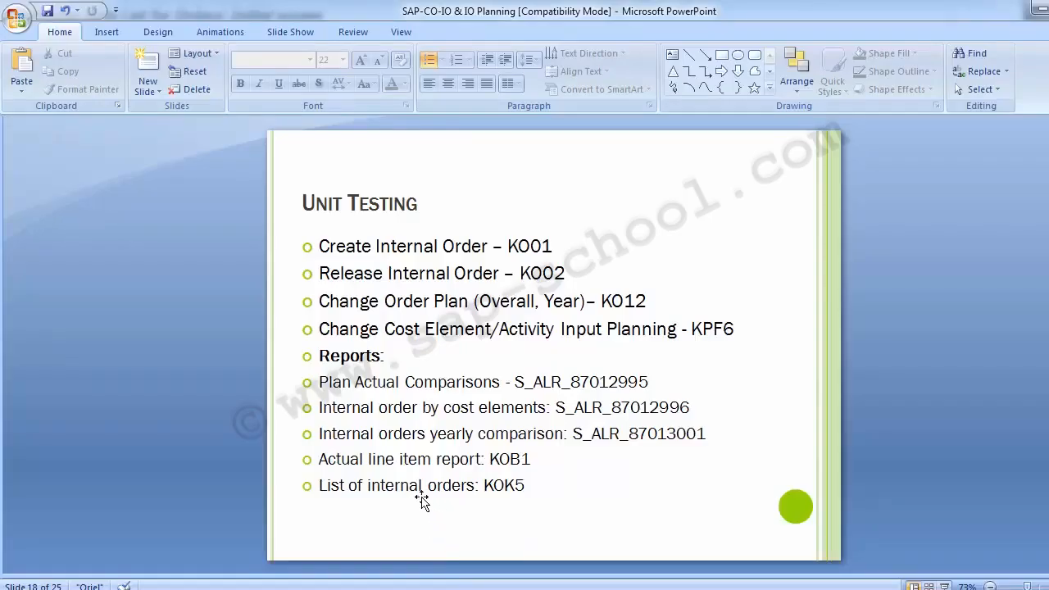